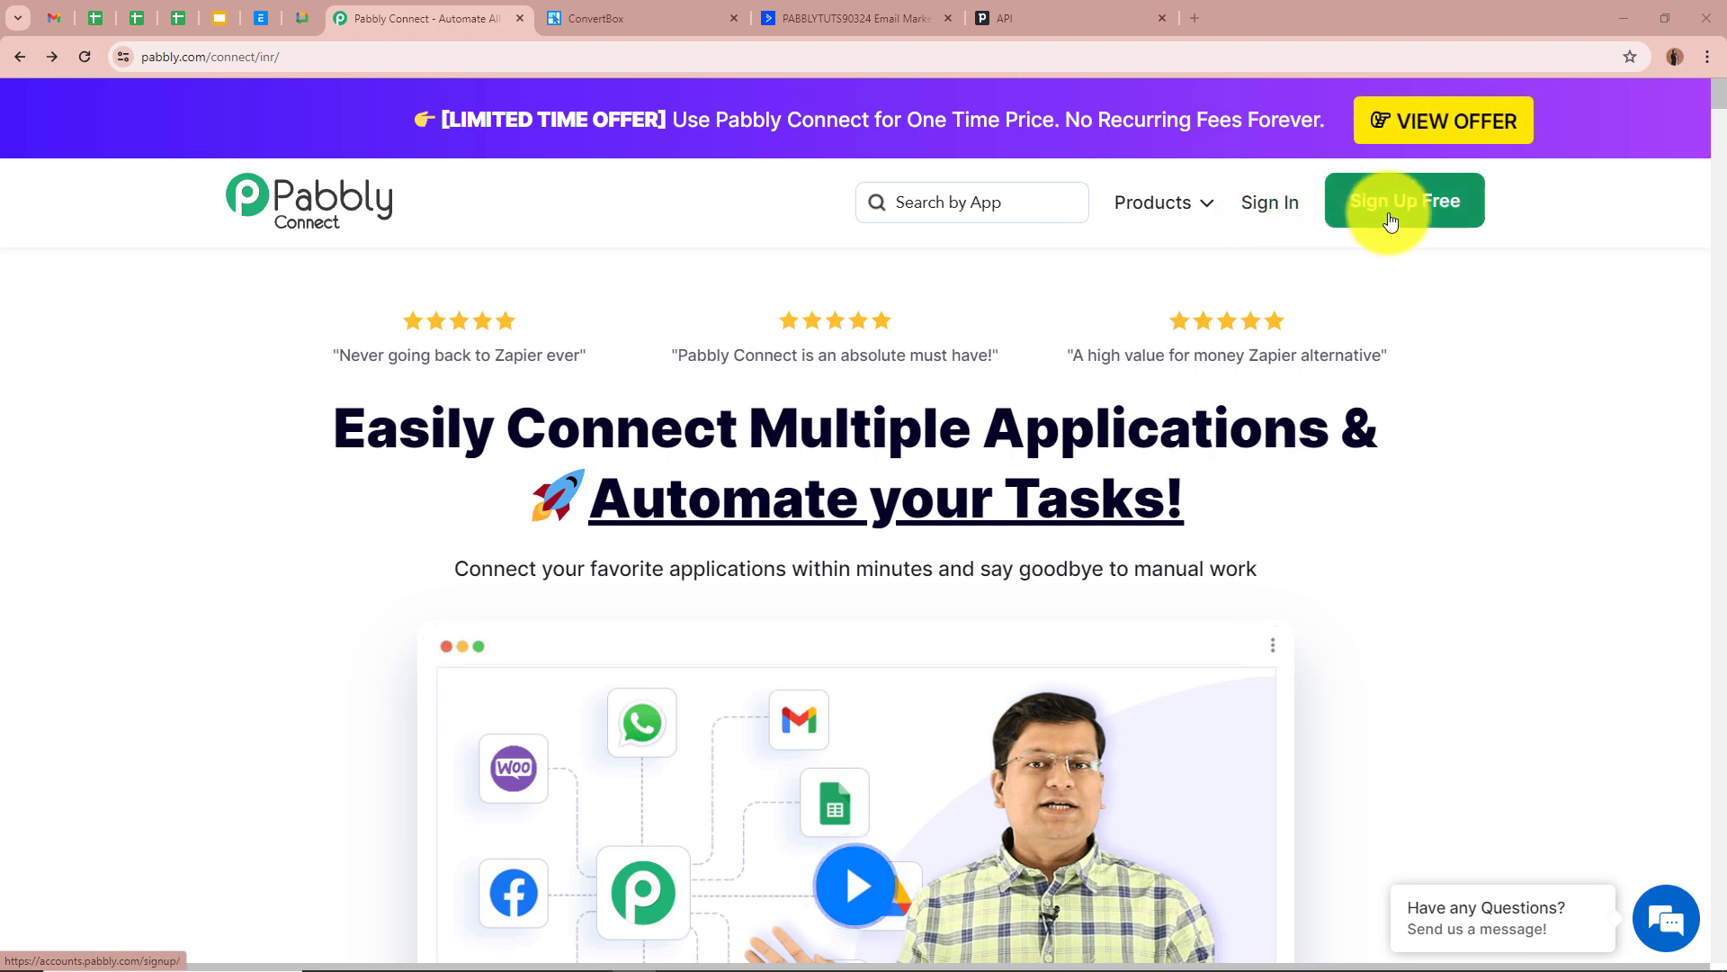
Sign in, open Pabbly Connect from the apps list, and start a new workflow
left_click(1271, 203)
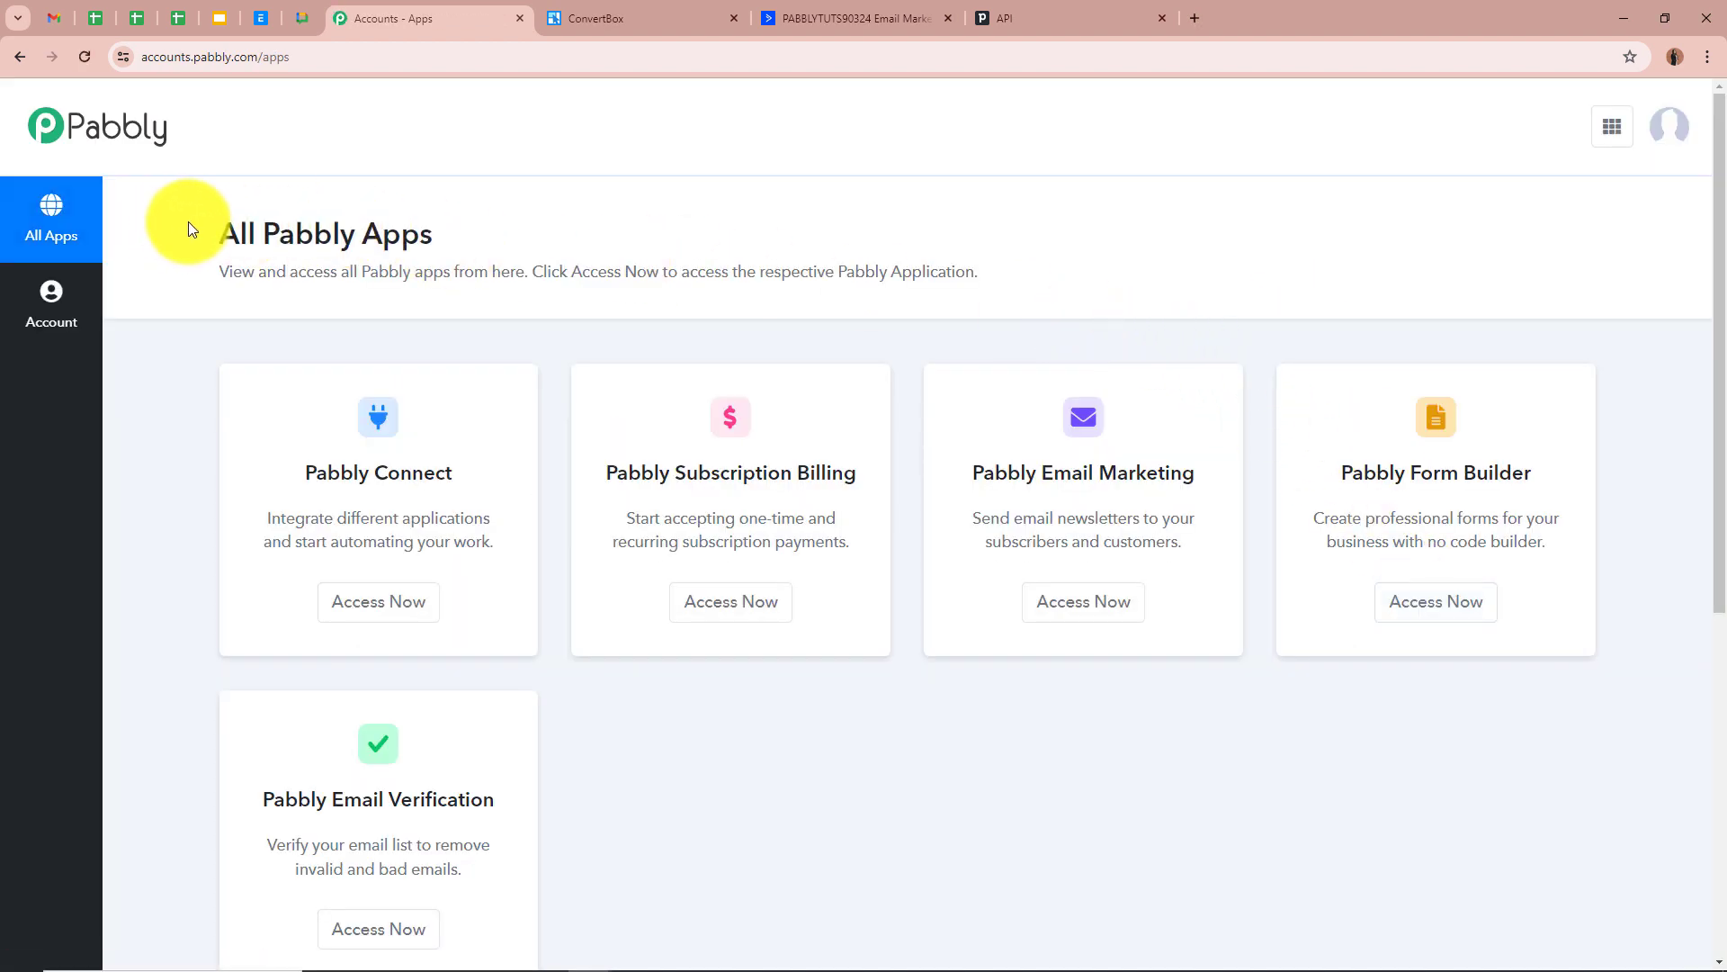
left_click_drag(189, 228, 501, 236)
left_click(702, 235)
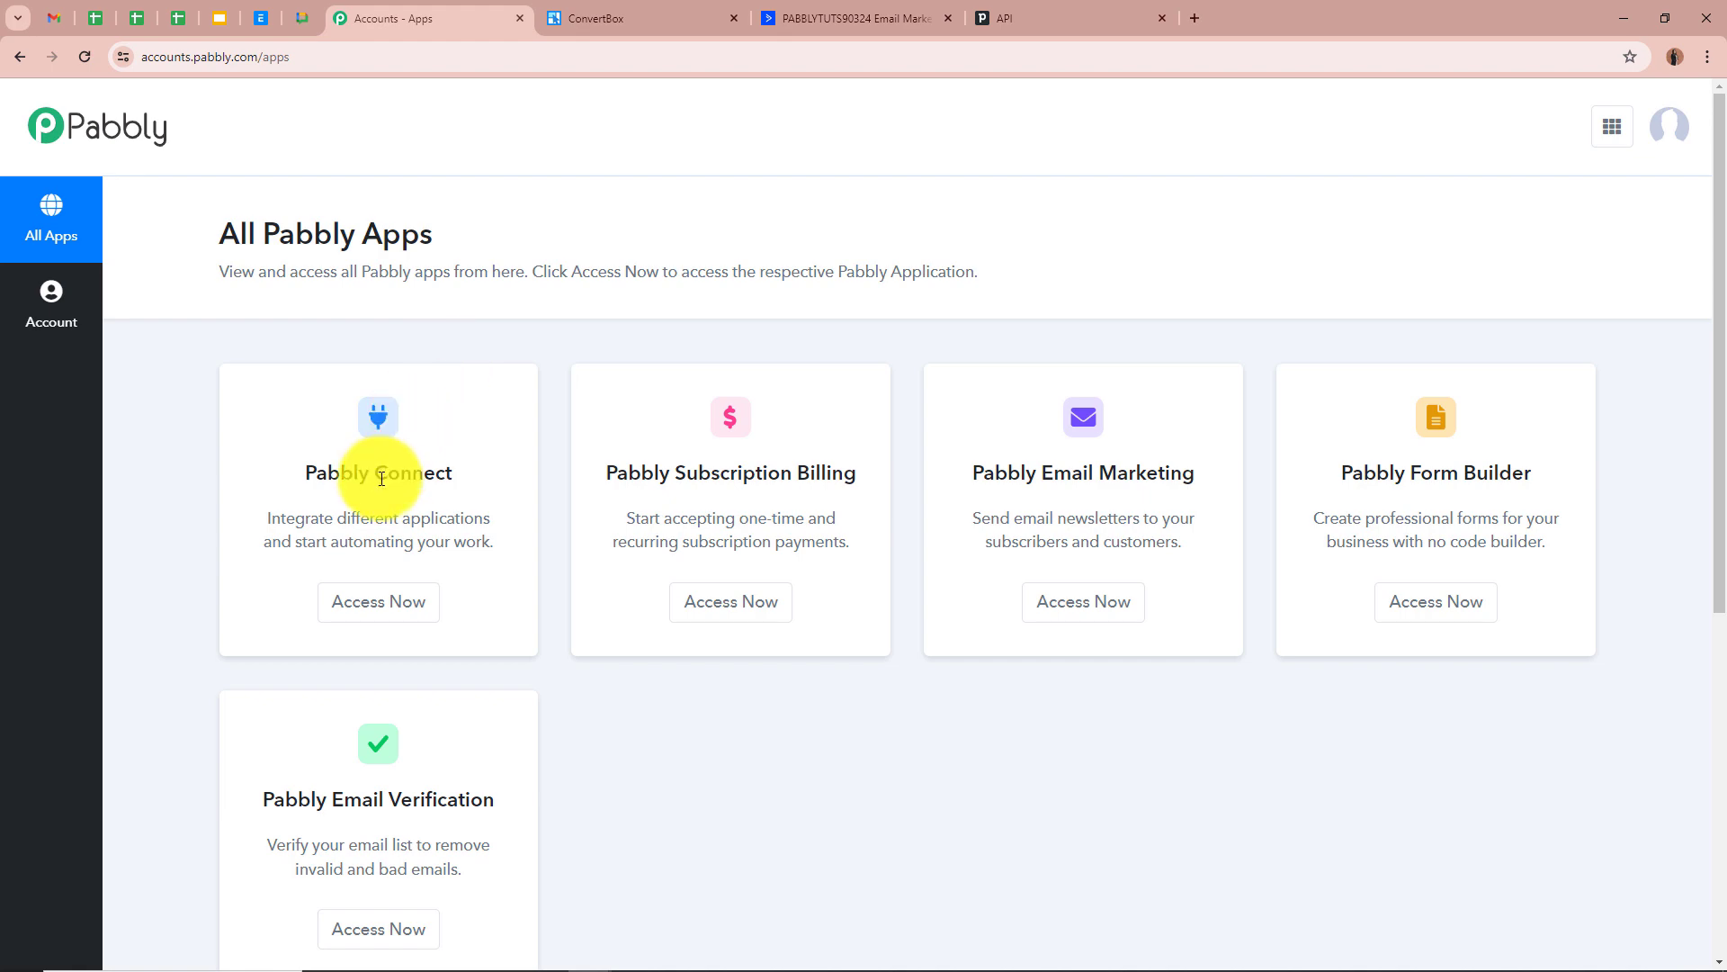
left_click(376, 600)
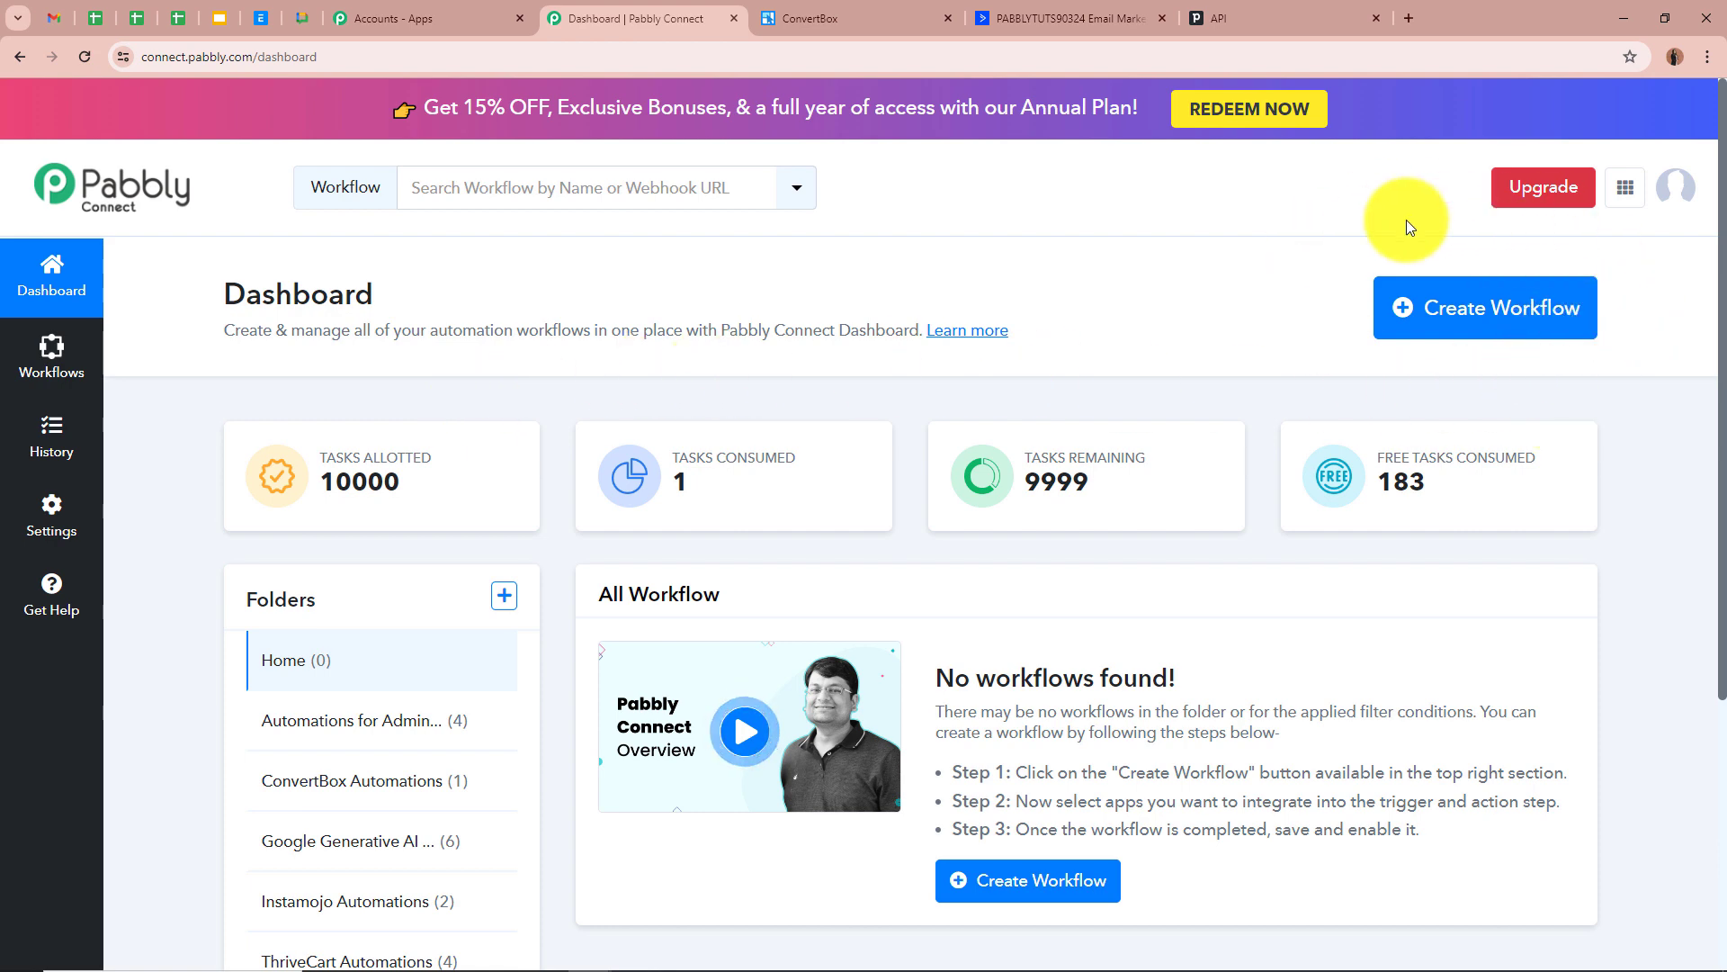
left_click(1457, 322)
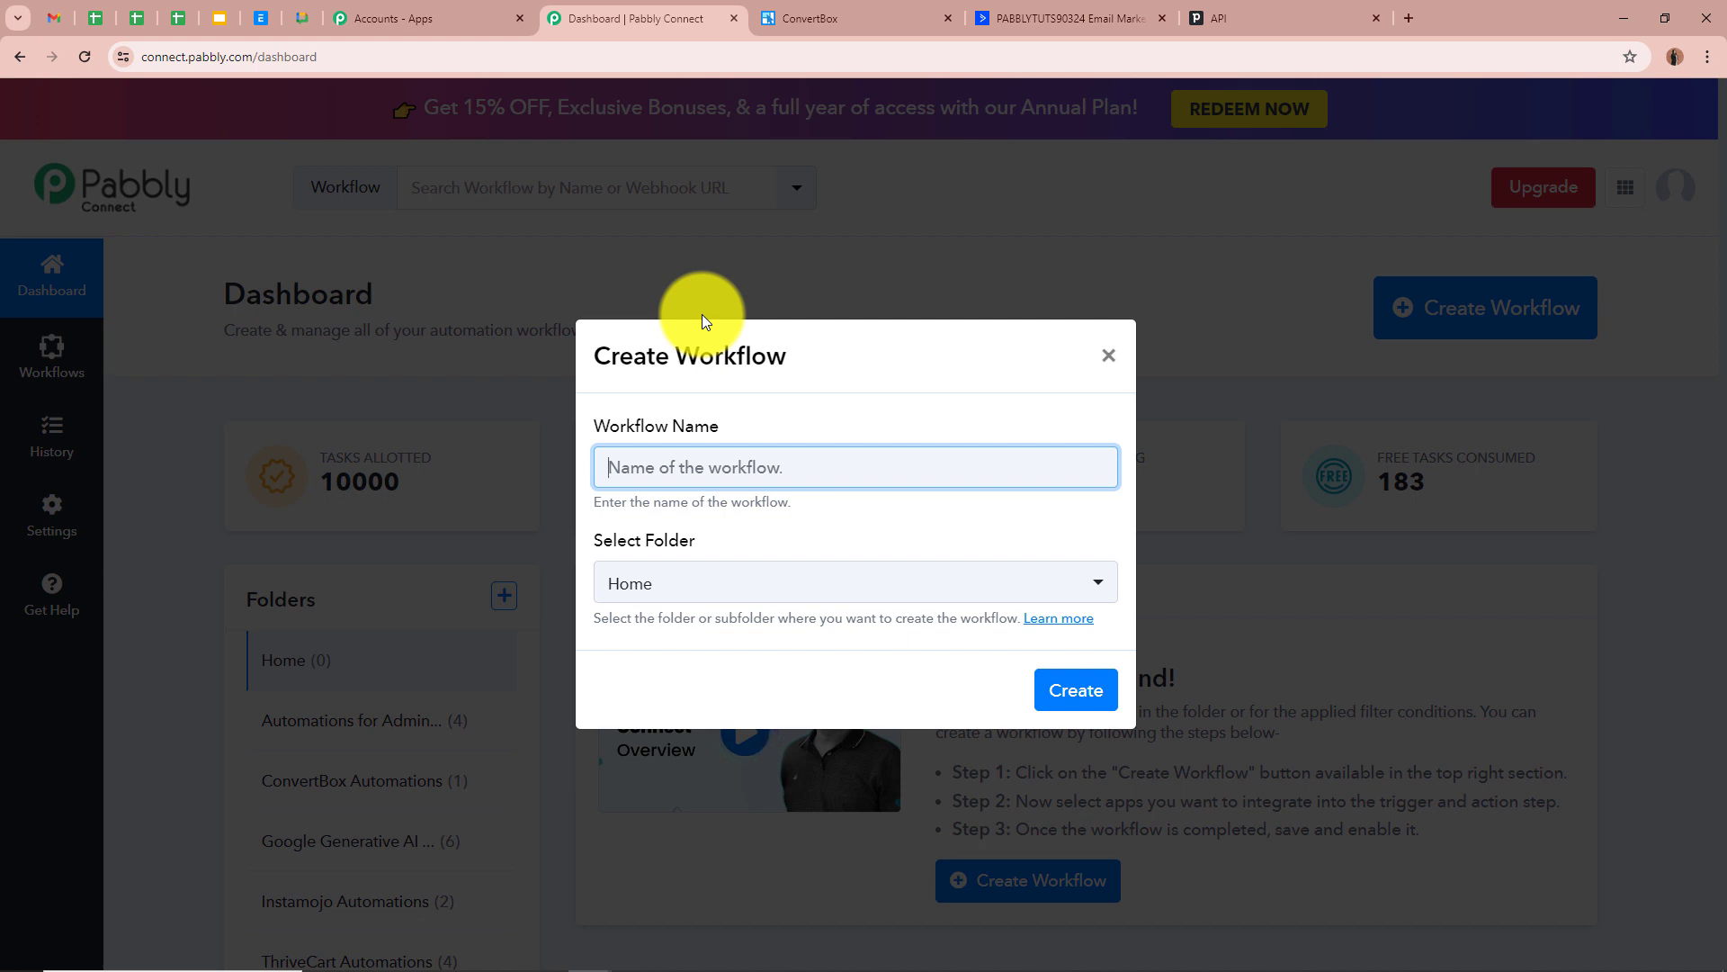
Create the workflow 'Create ActiveCampaign Contact & Pipedrive Person from ConvertBox Form Submission' in ConvertBox Automations
key("ctrl+v")
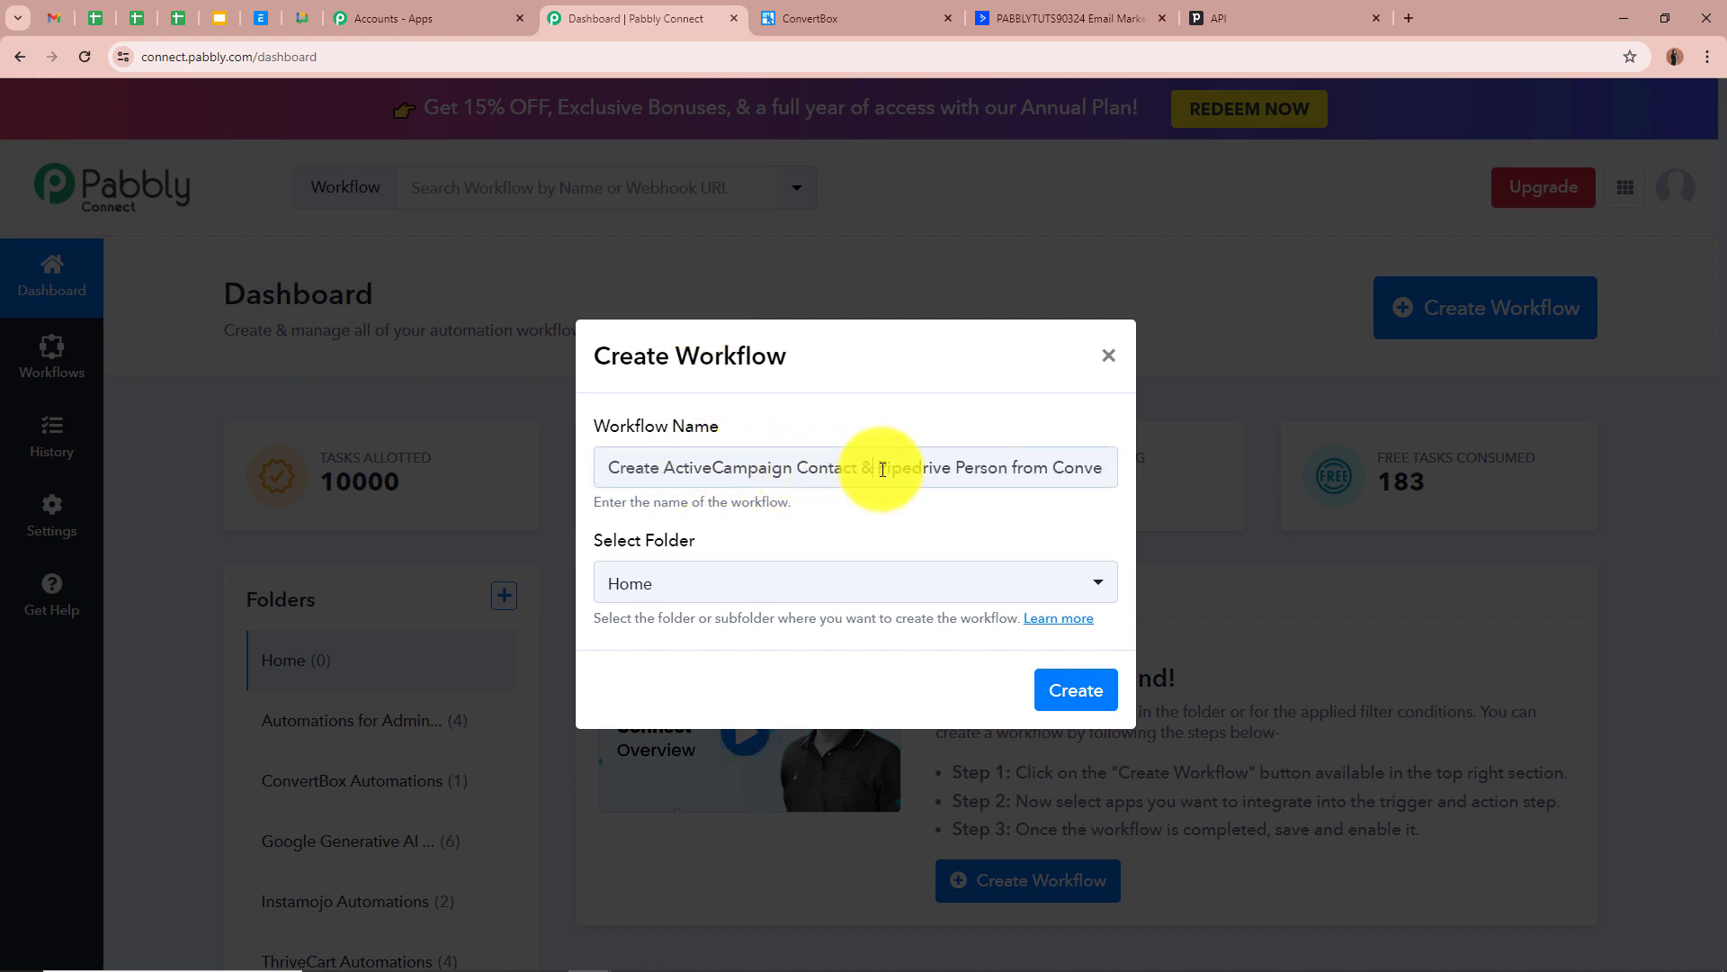
left_click_drag(871, 465, 1158, 468)
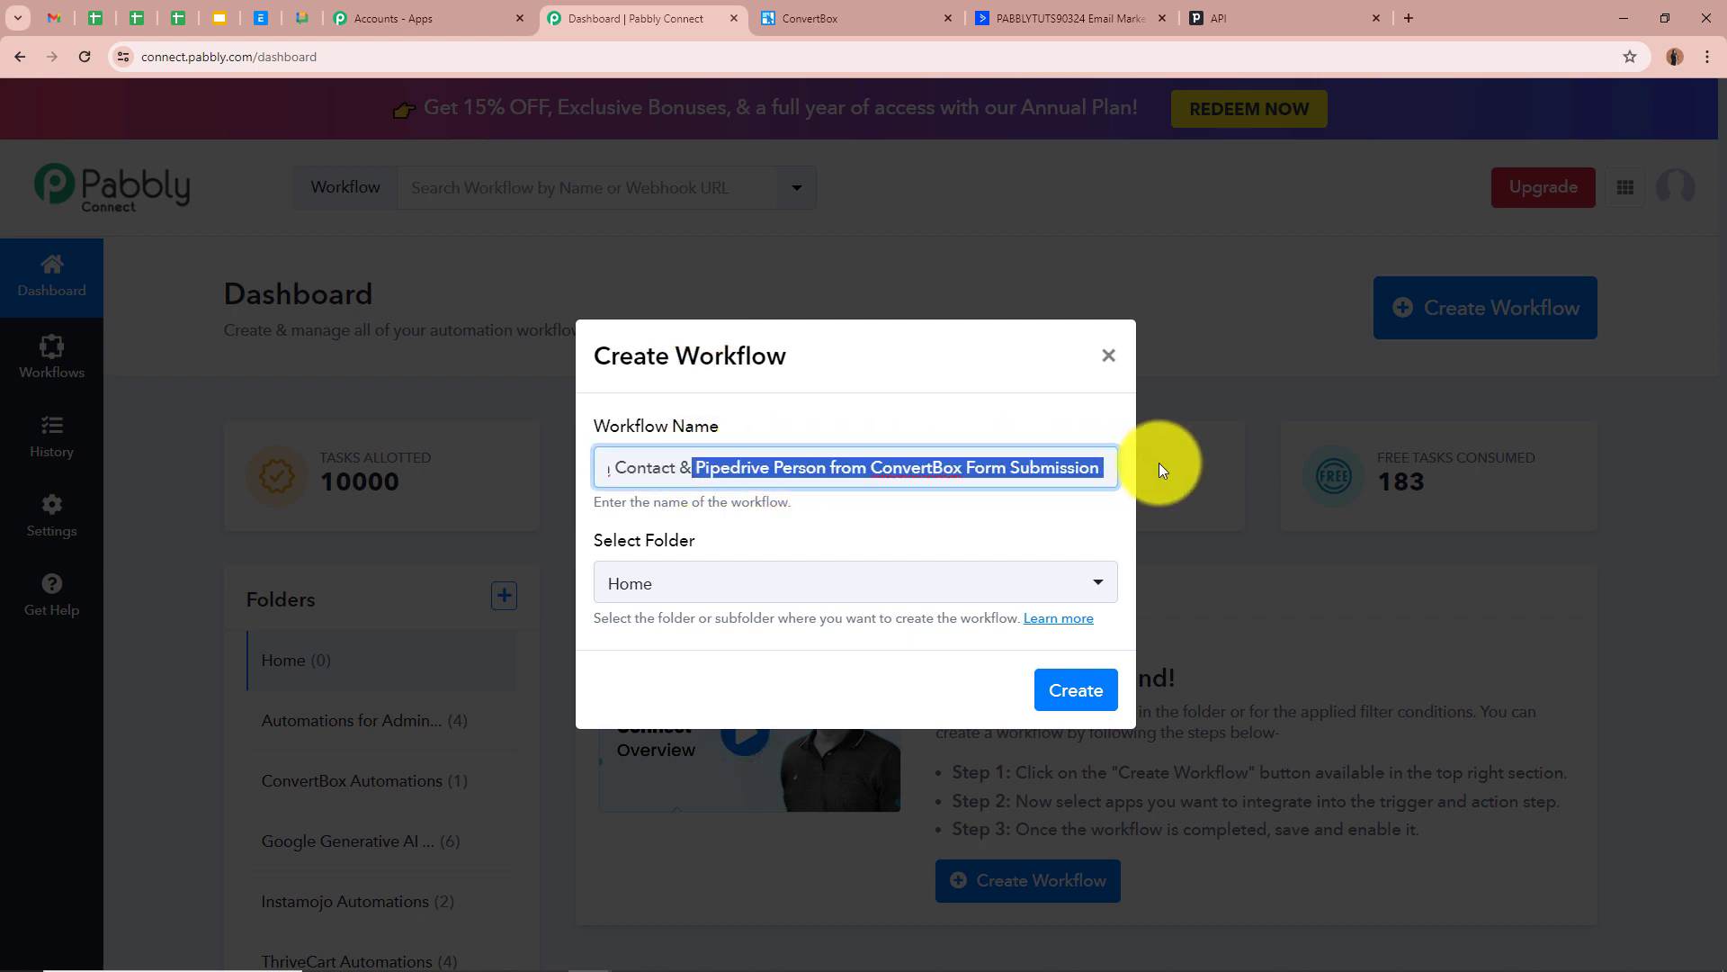
left_click(1040, 509)
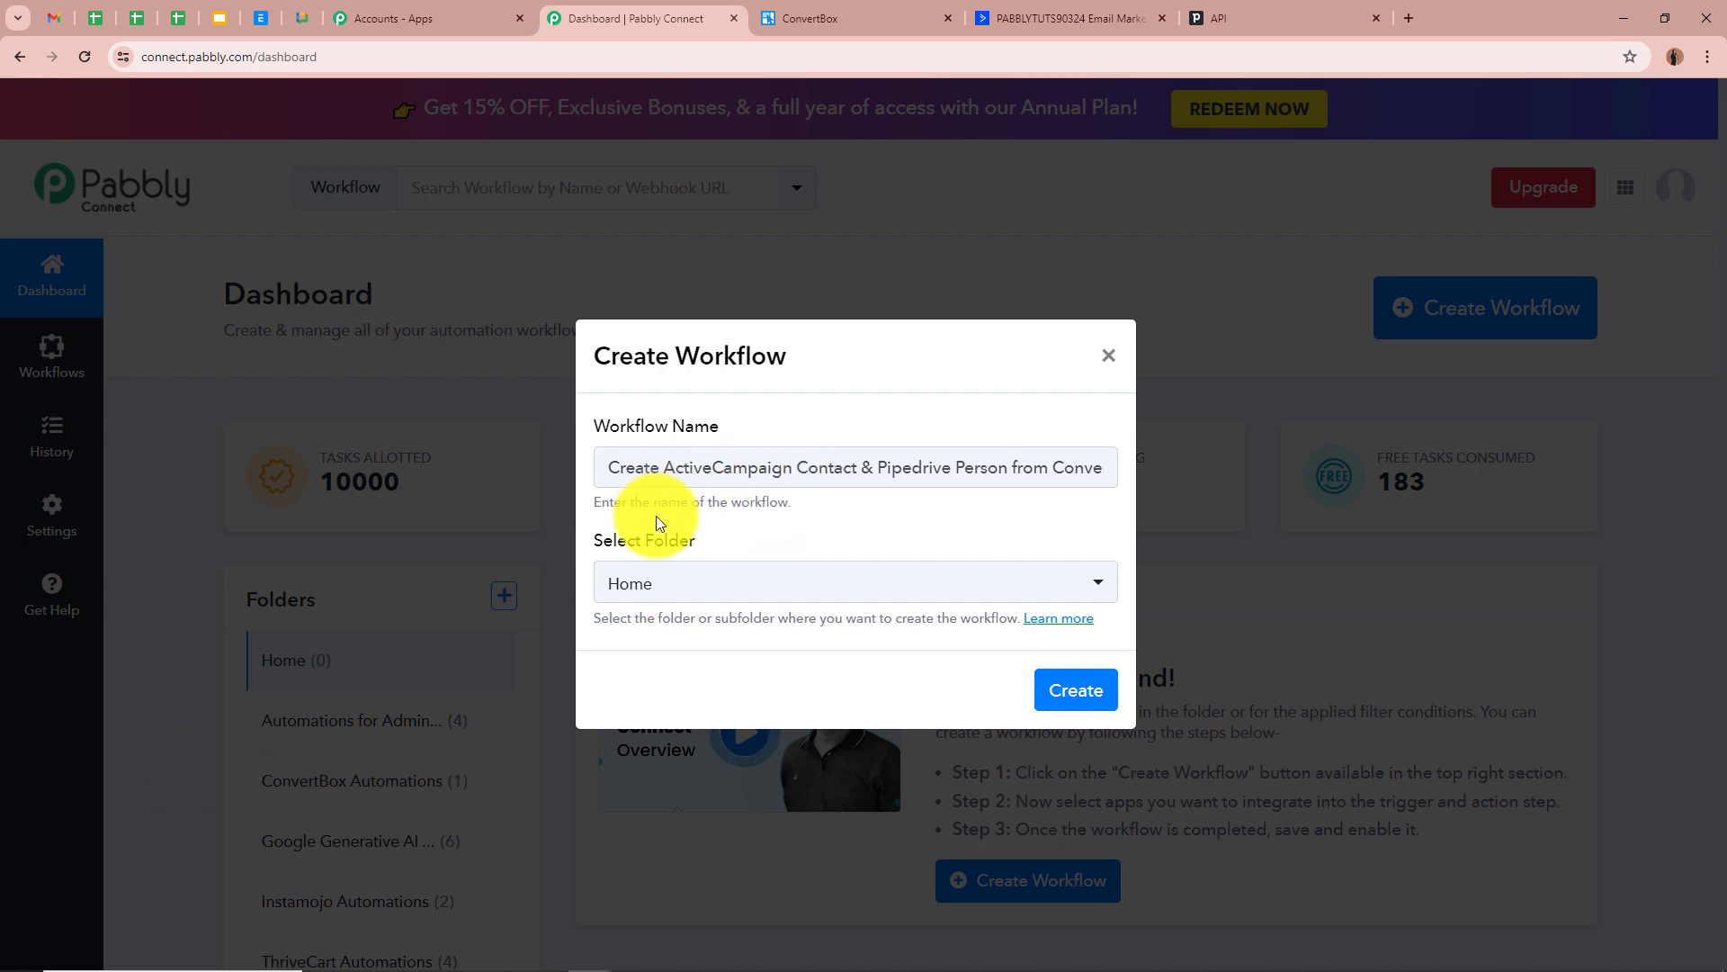
left_click_drag(611, 466, 1305, 473)
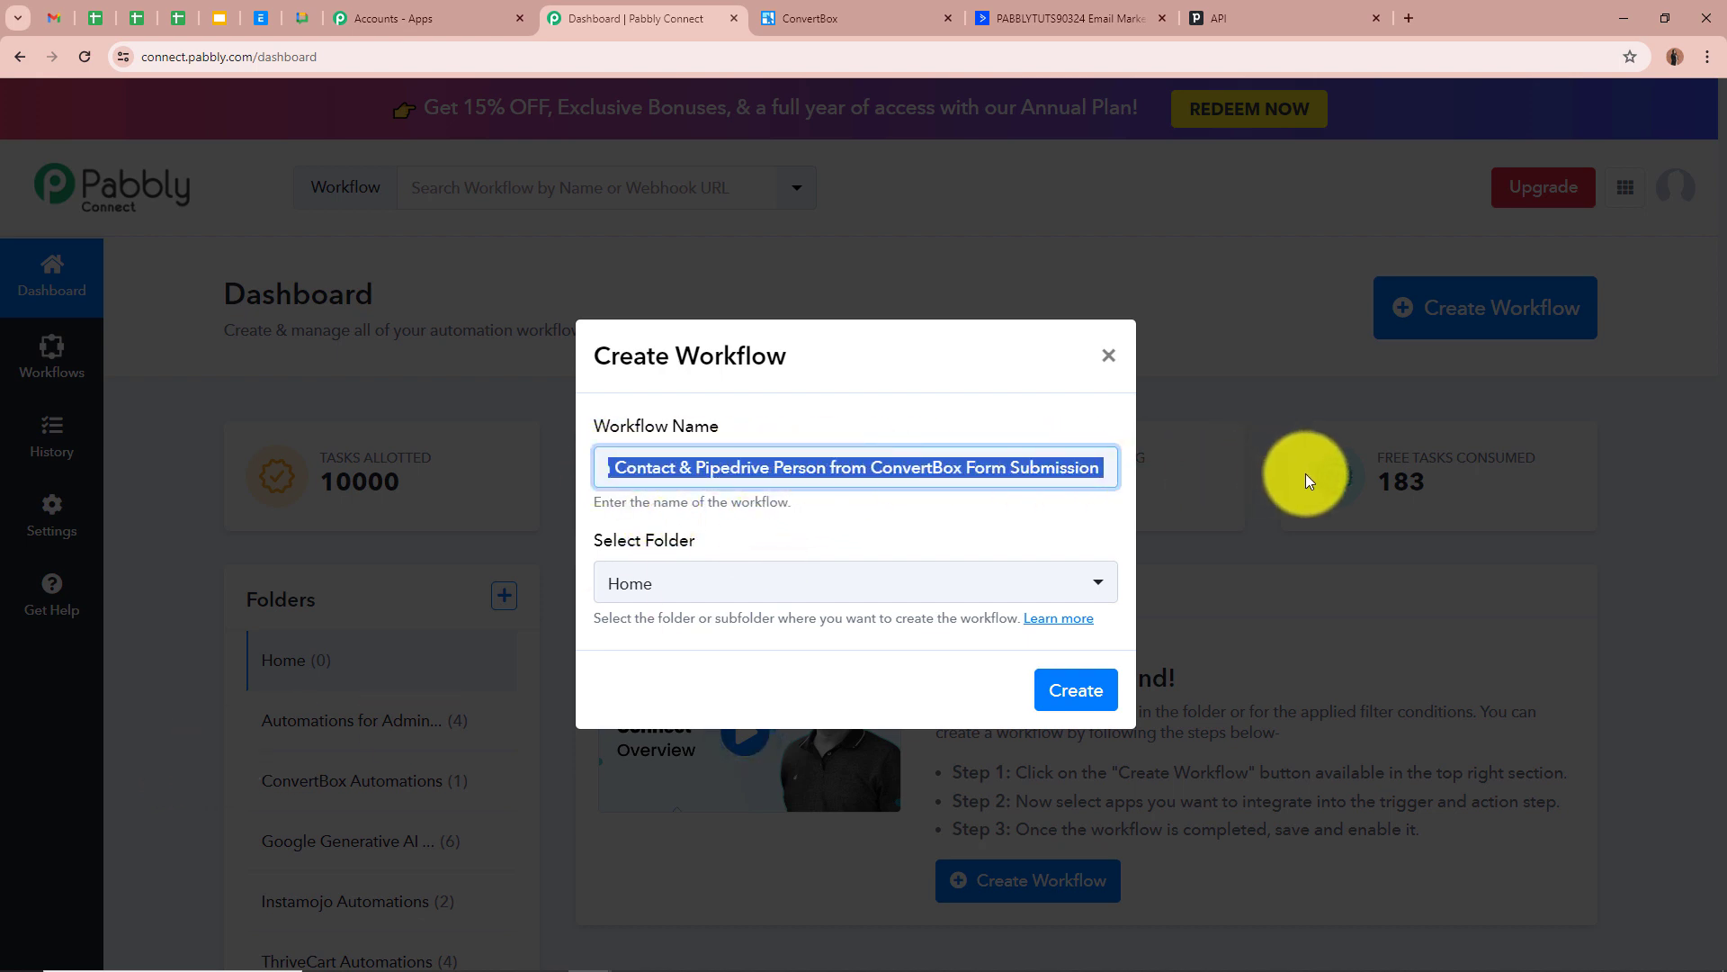
left_click(1077, 501)
left_click(1091, 586)
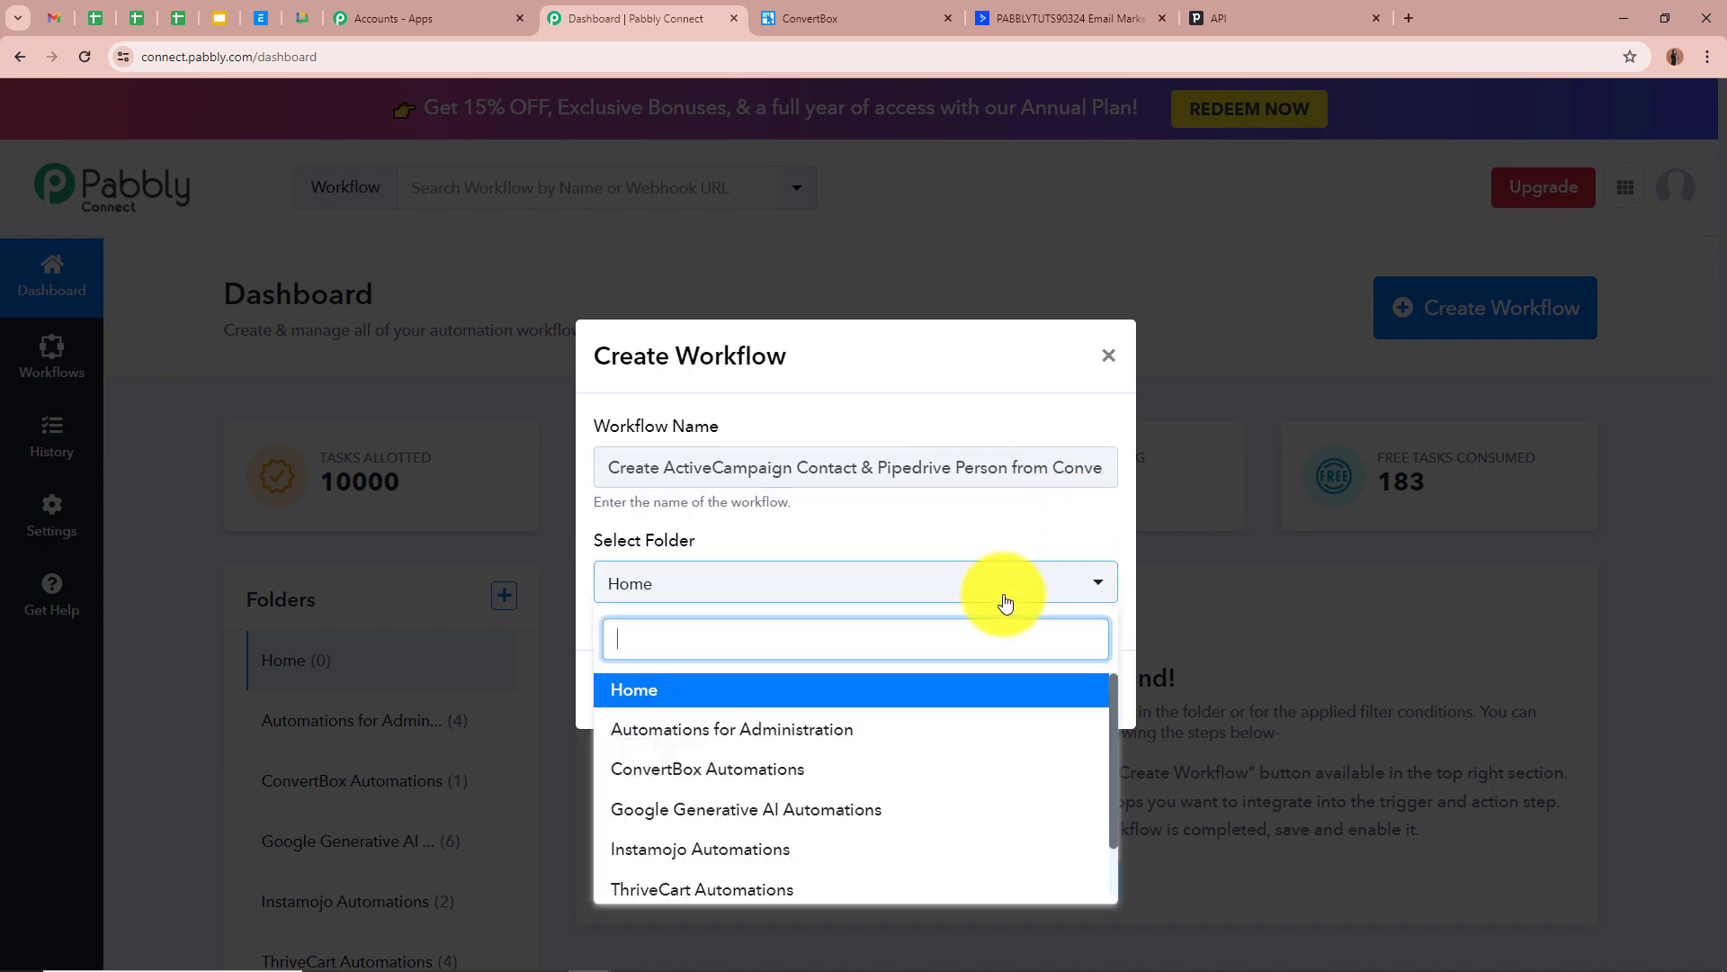
left_click(697, 768)
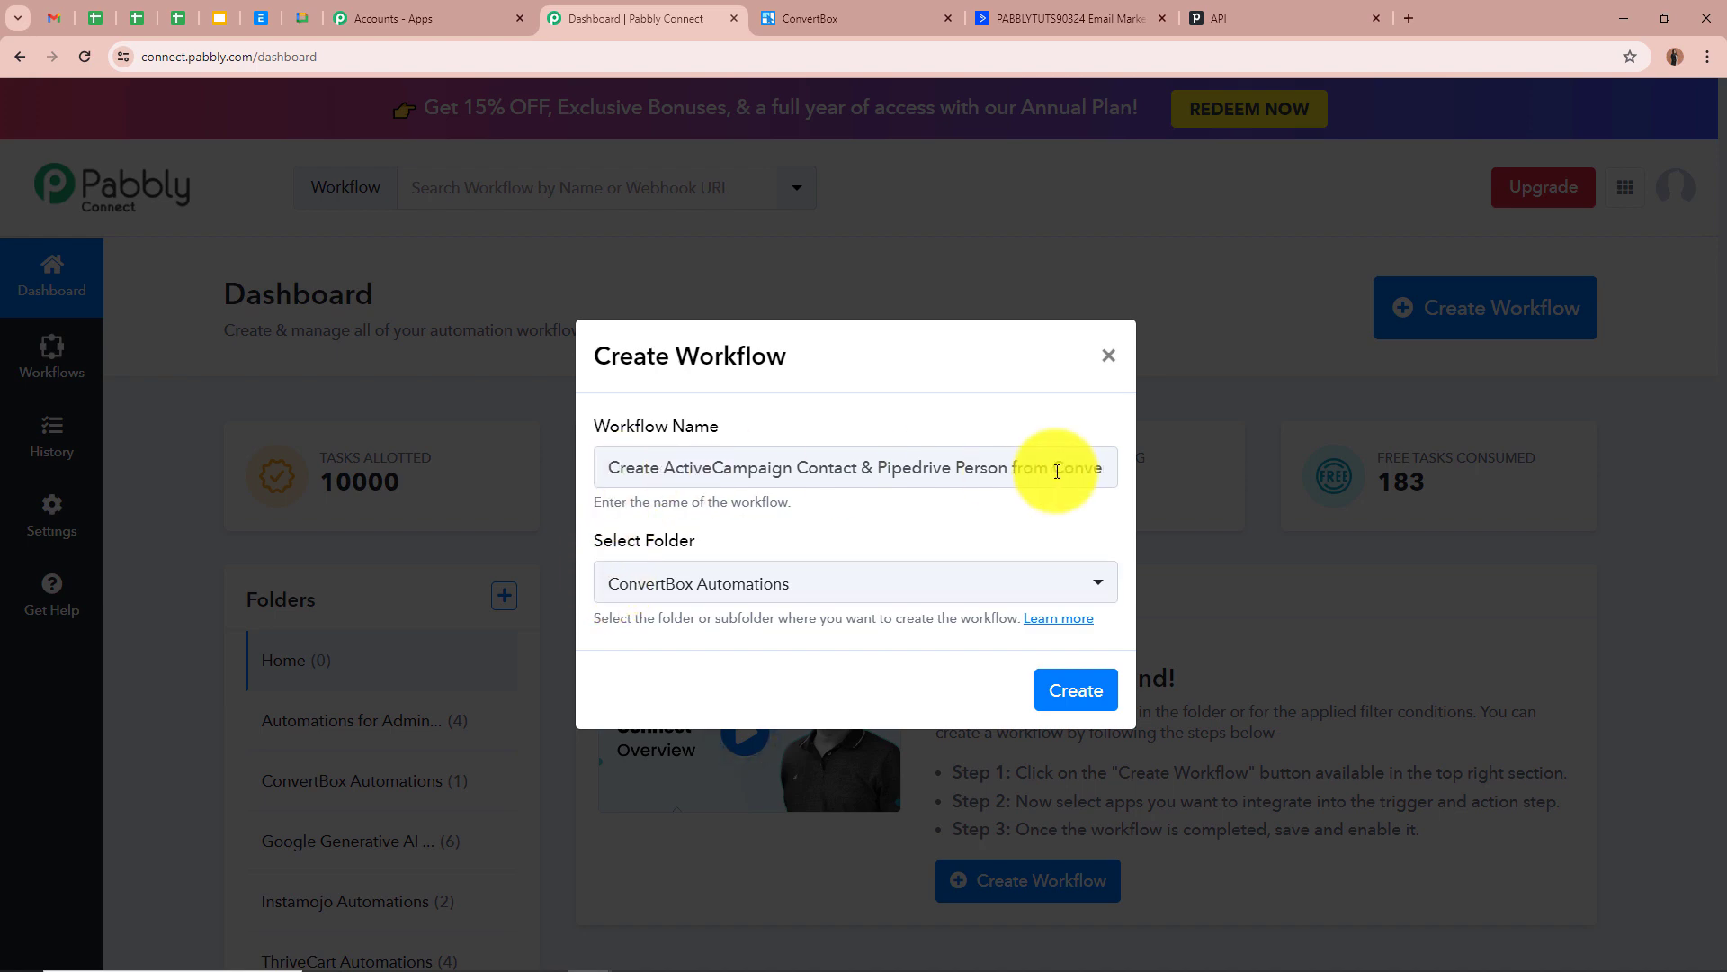
left_click(1103, 689)
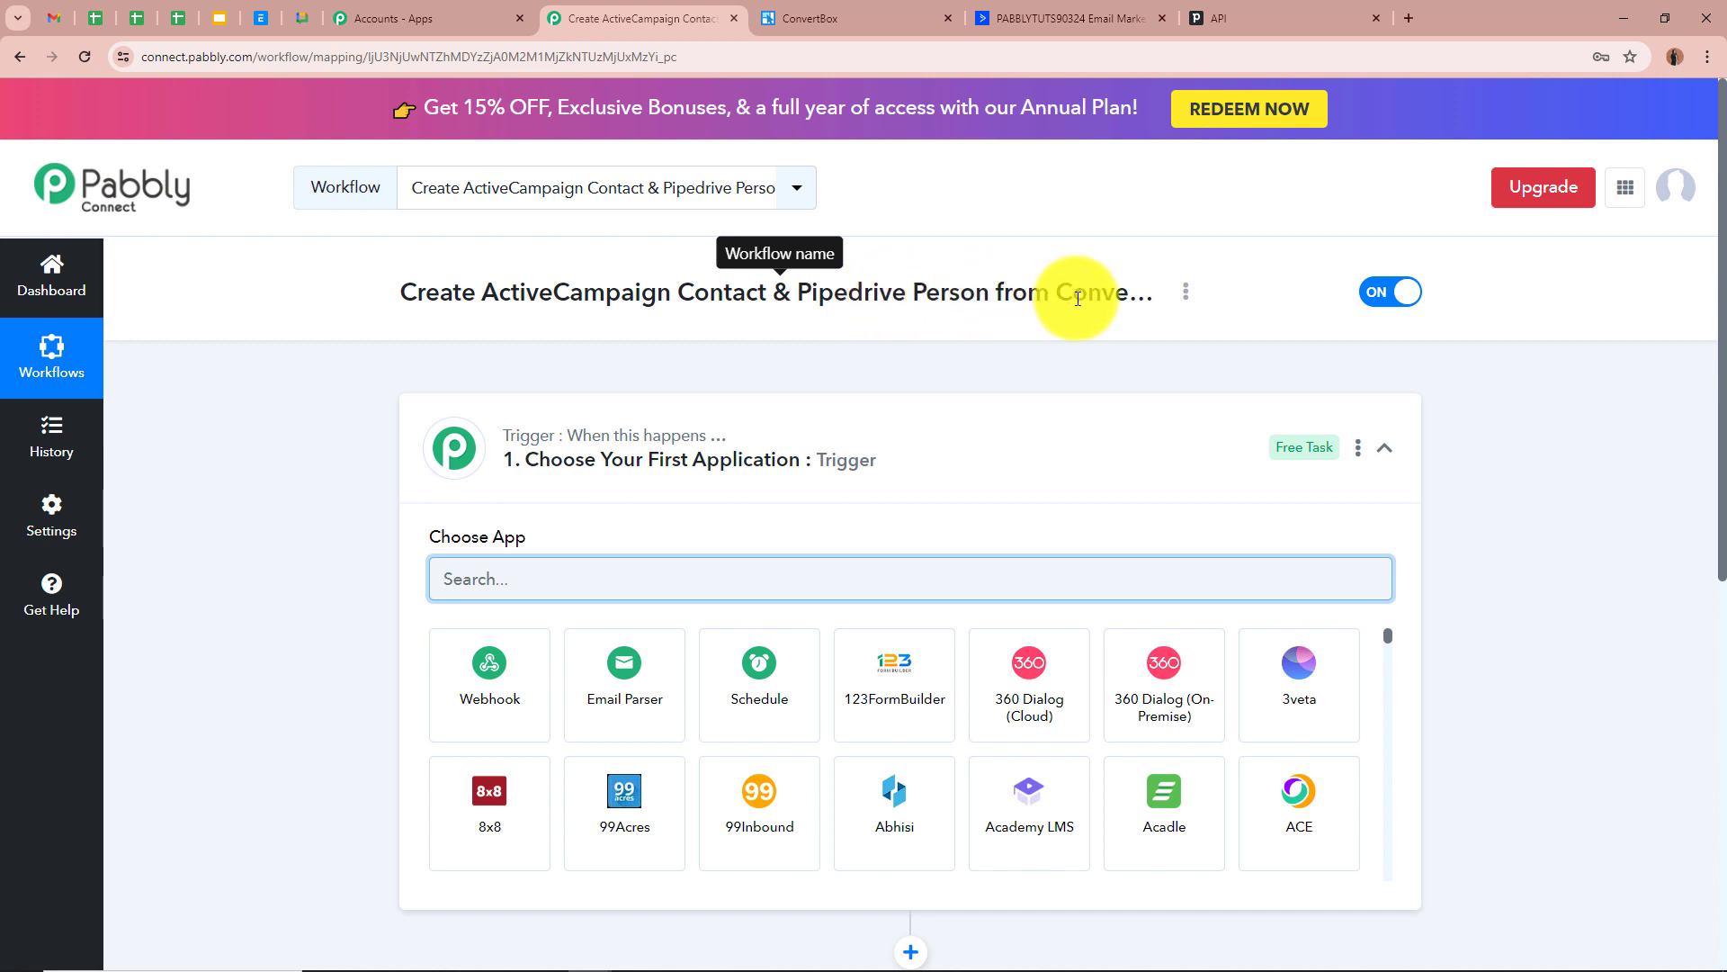
Search for 'ConvertBox' and select it as the trigger app
left_click(1158, 427)
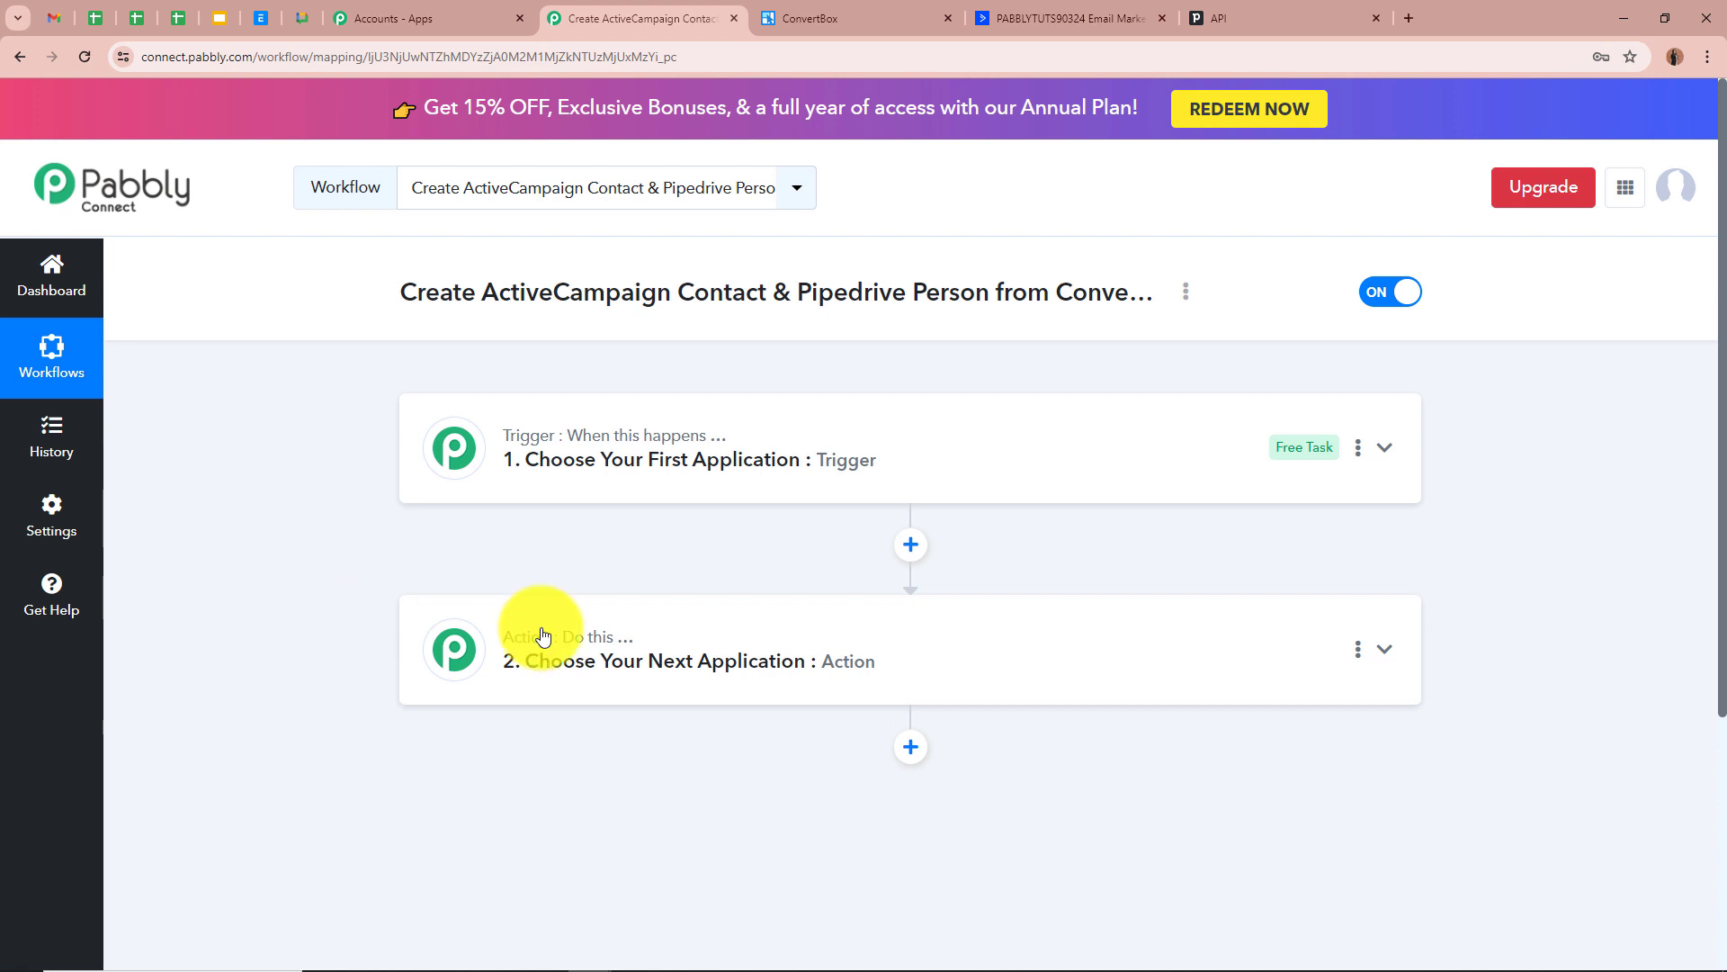
left_click(1385, 449)
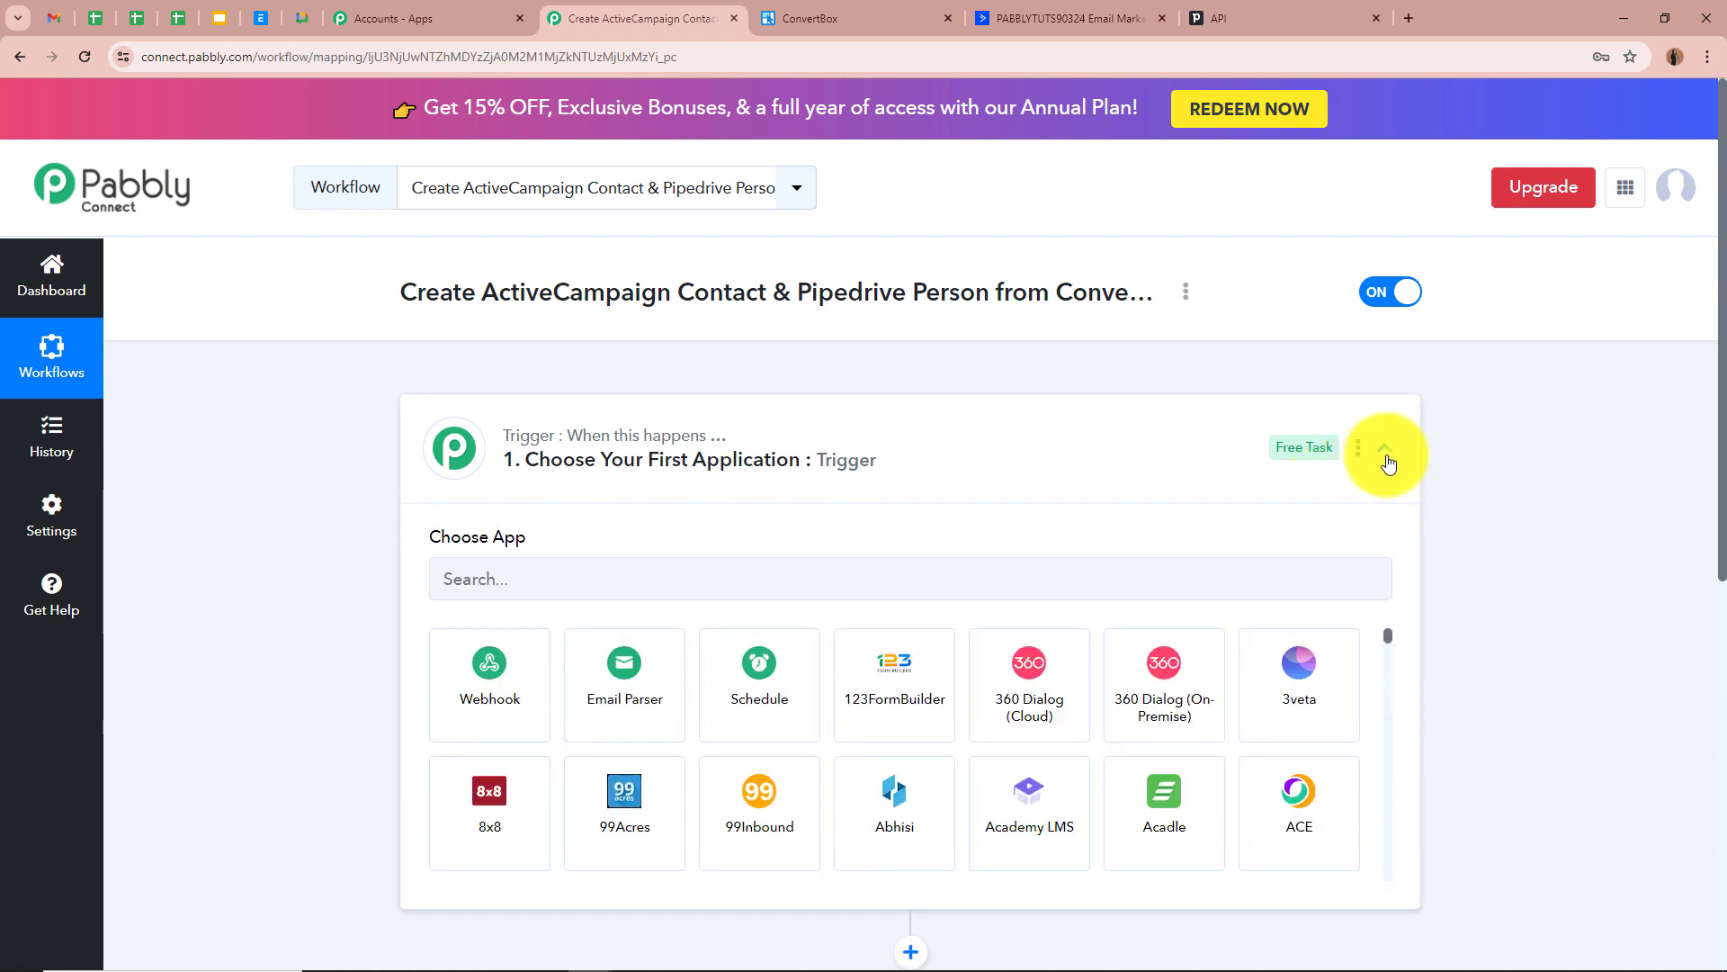
left_click(646, 593)
type("Co")
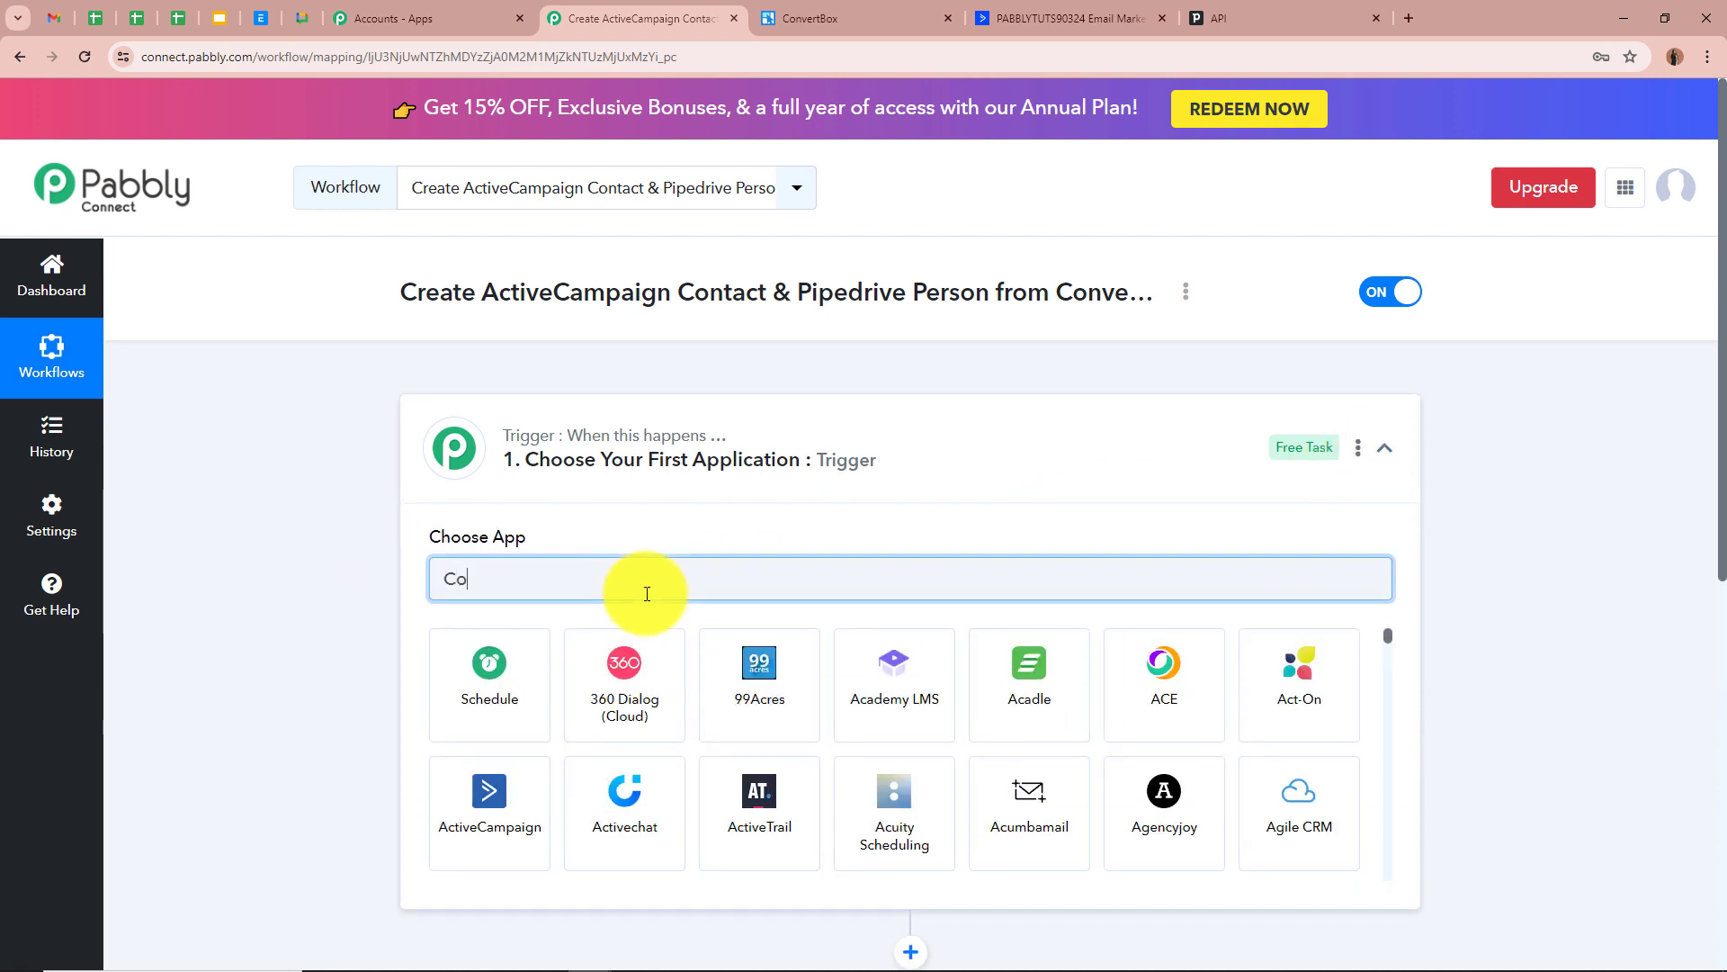
type("nvertBox")
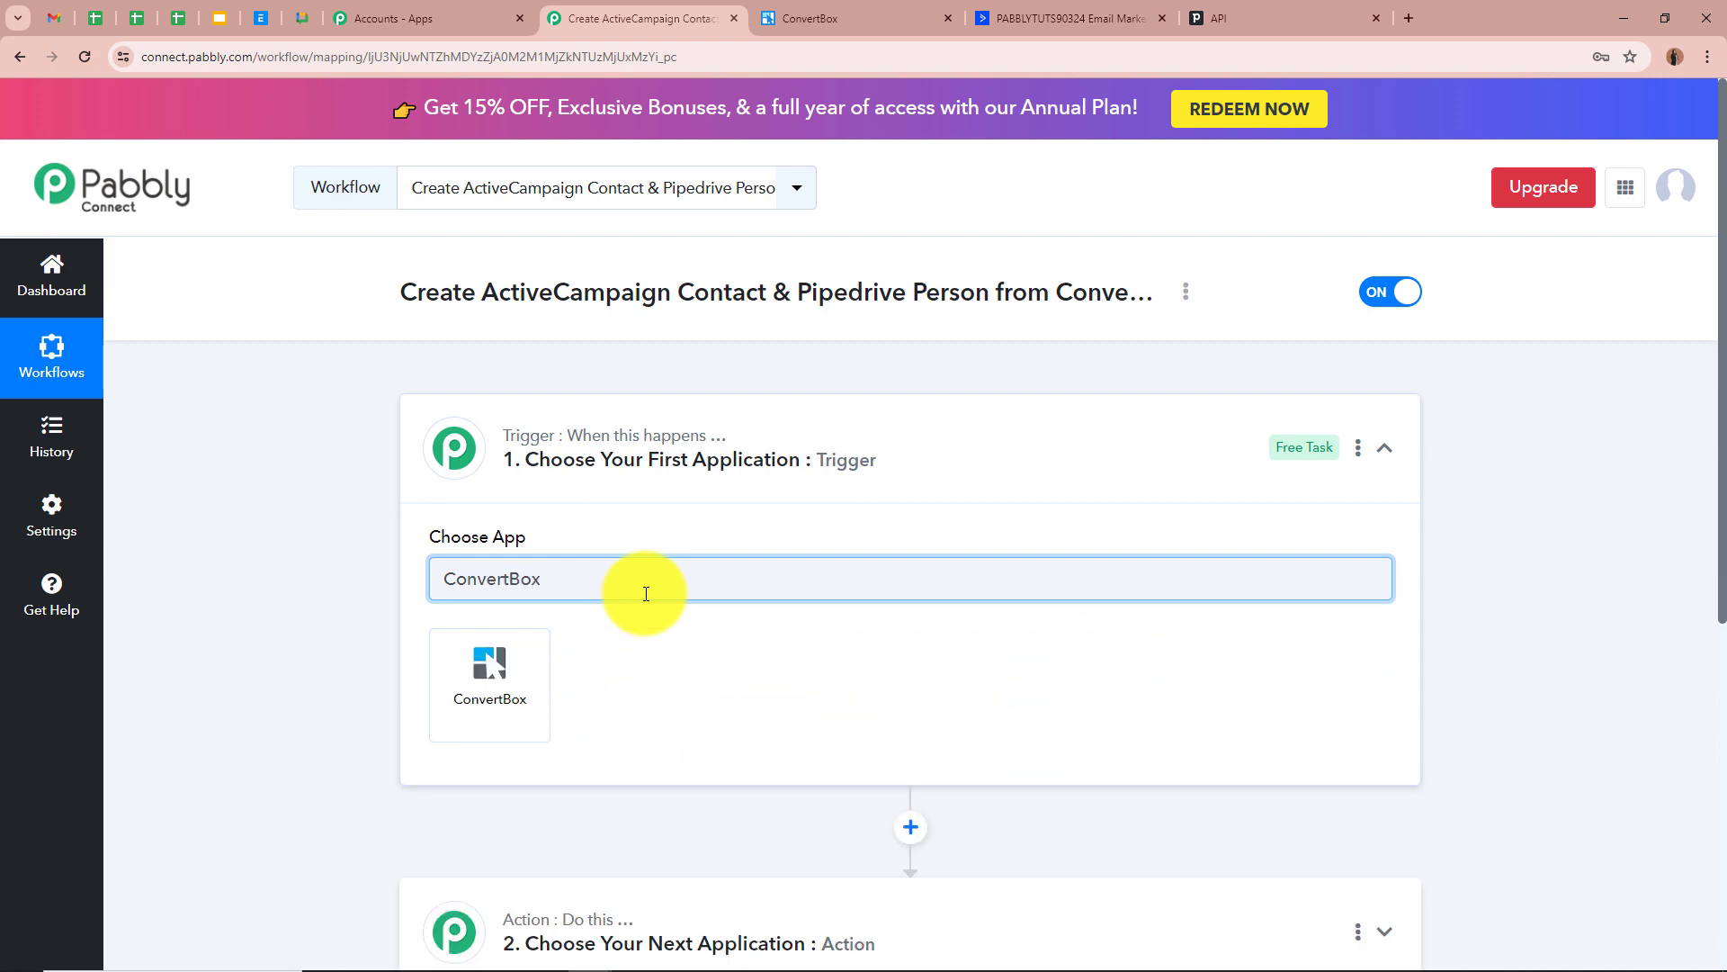
left_click(504, 686)
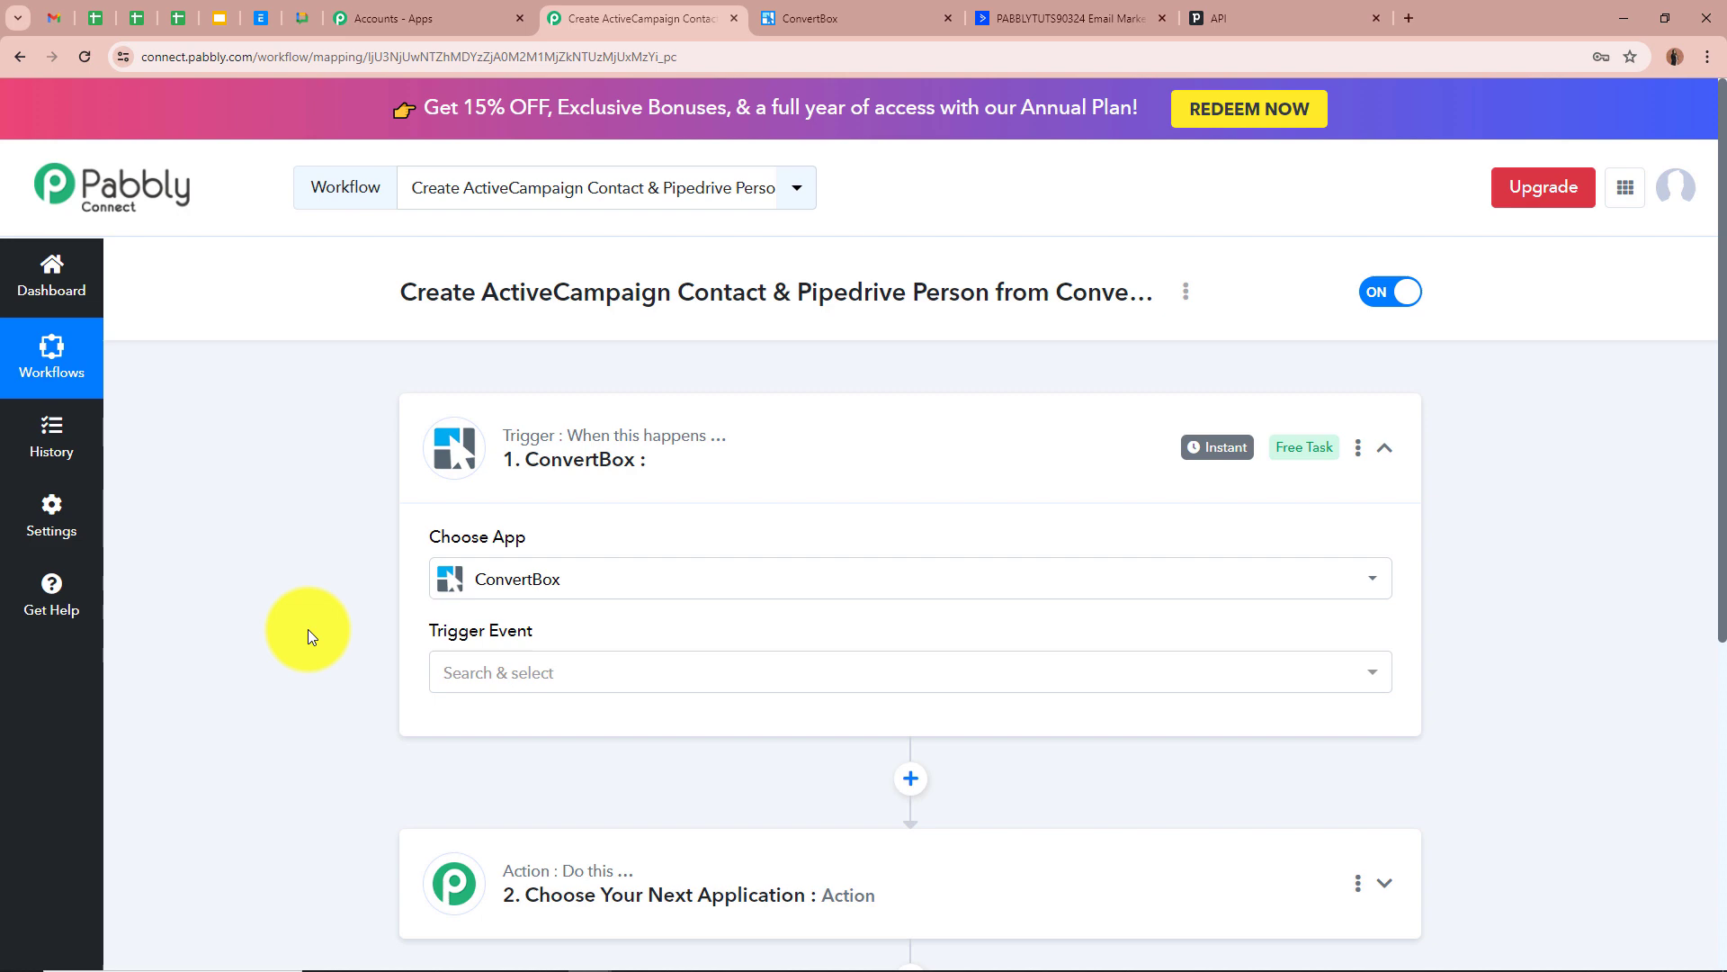
Set the trigger event to New Lead Submission, copy its webhook URL, then go to ConvertBox
left_click(567, 677)
left_click(486, 772)
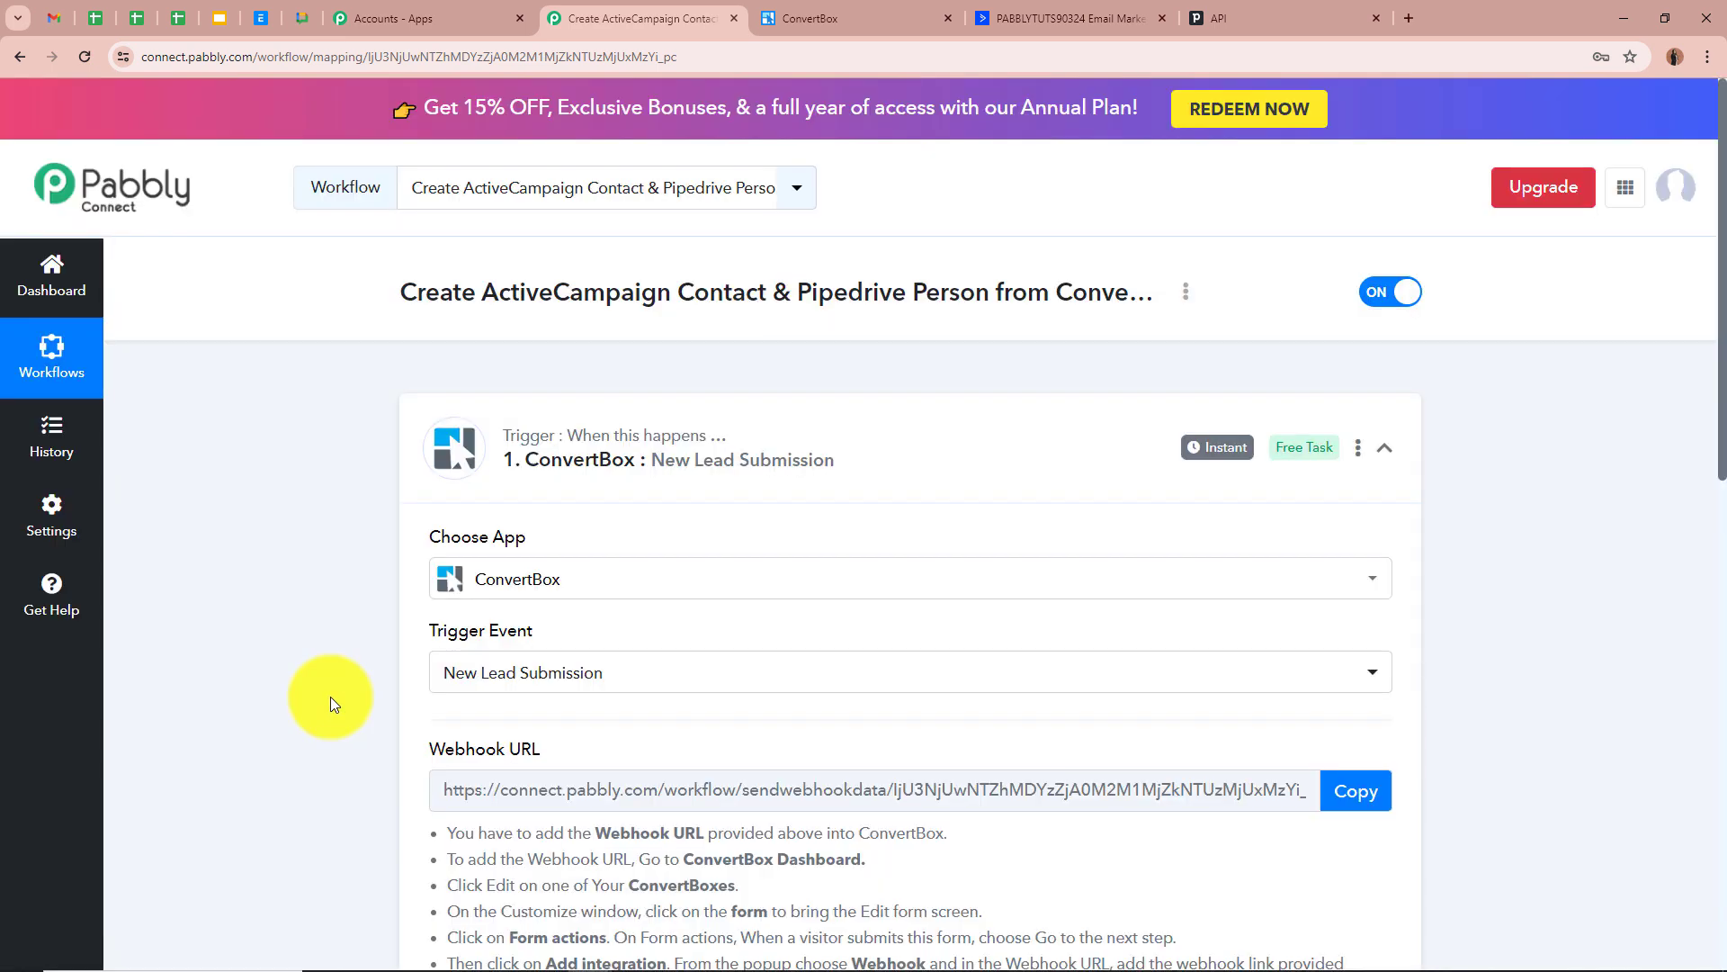
scroll(331, 697, "down", 4)
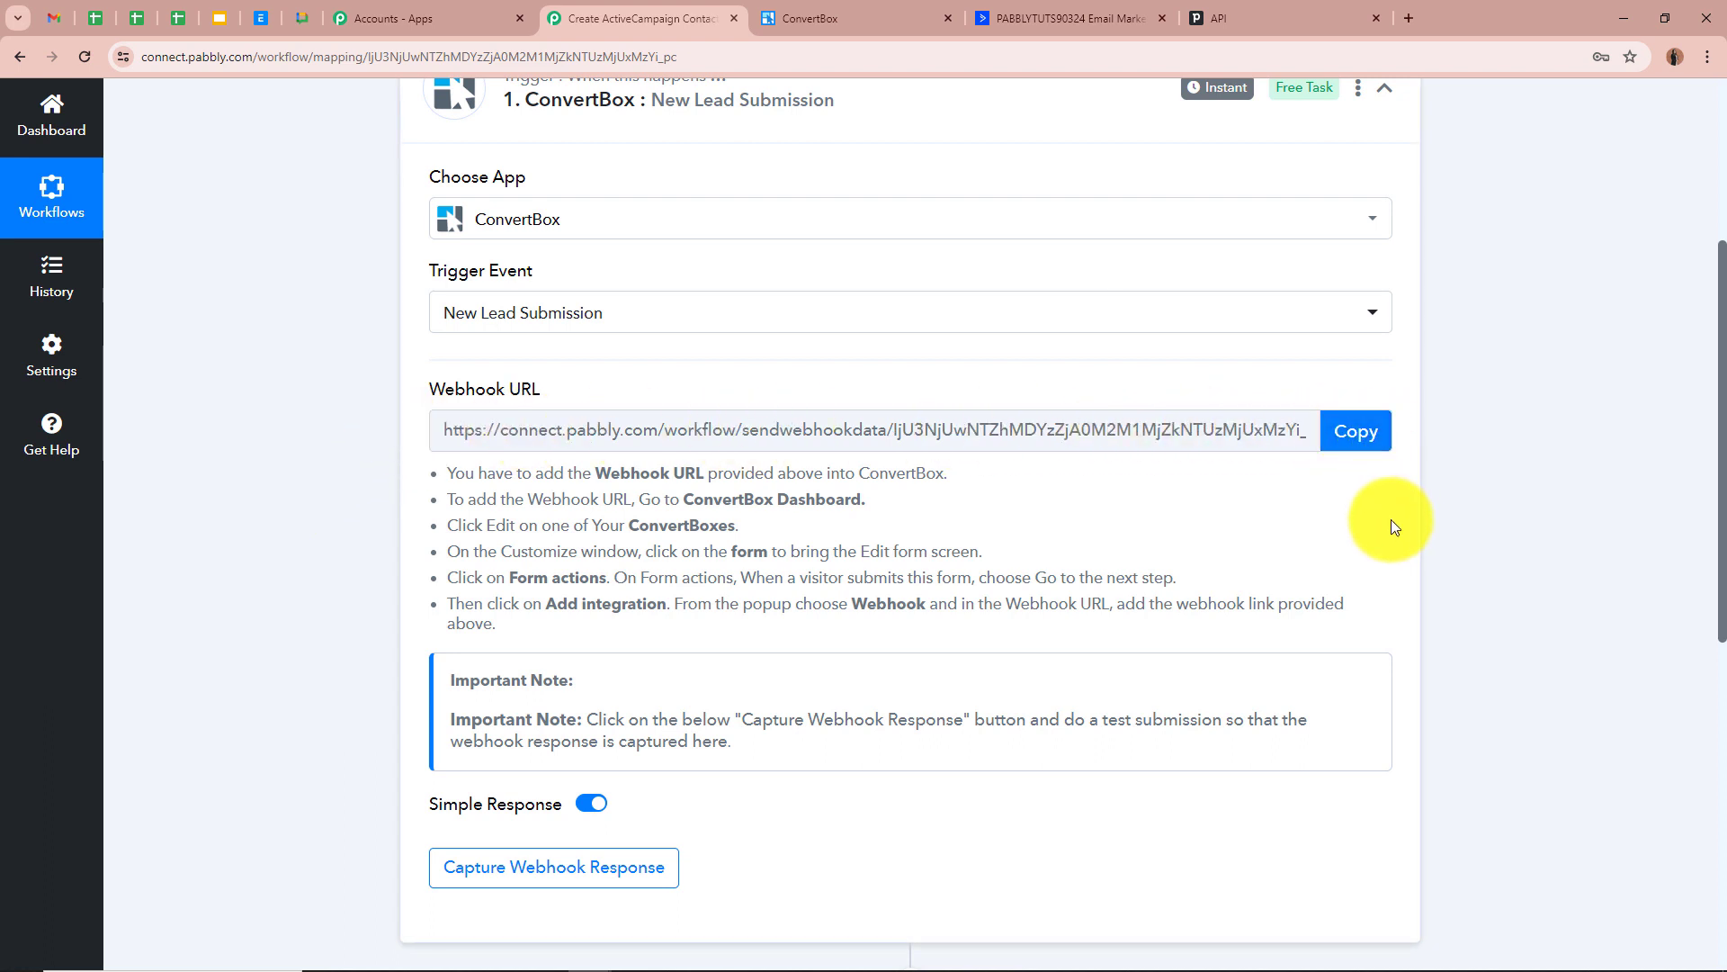
scroll(1391, 520, "up", 3)
scroll(453, 566, "down", 1)
left_click_drag(453, 567, 540, 697)
left_click(732, 651)
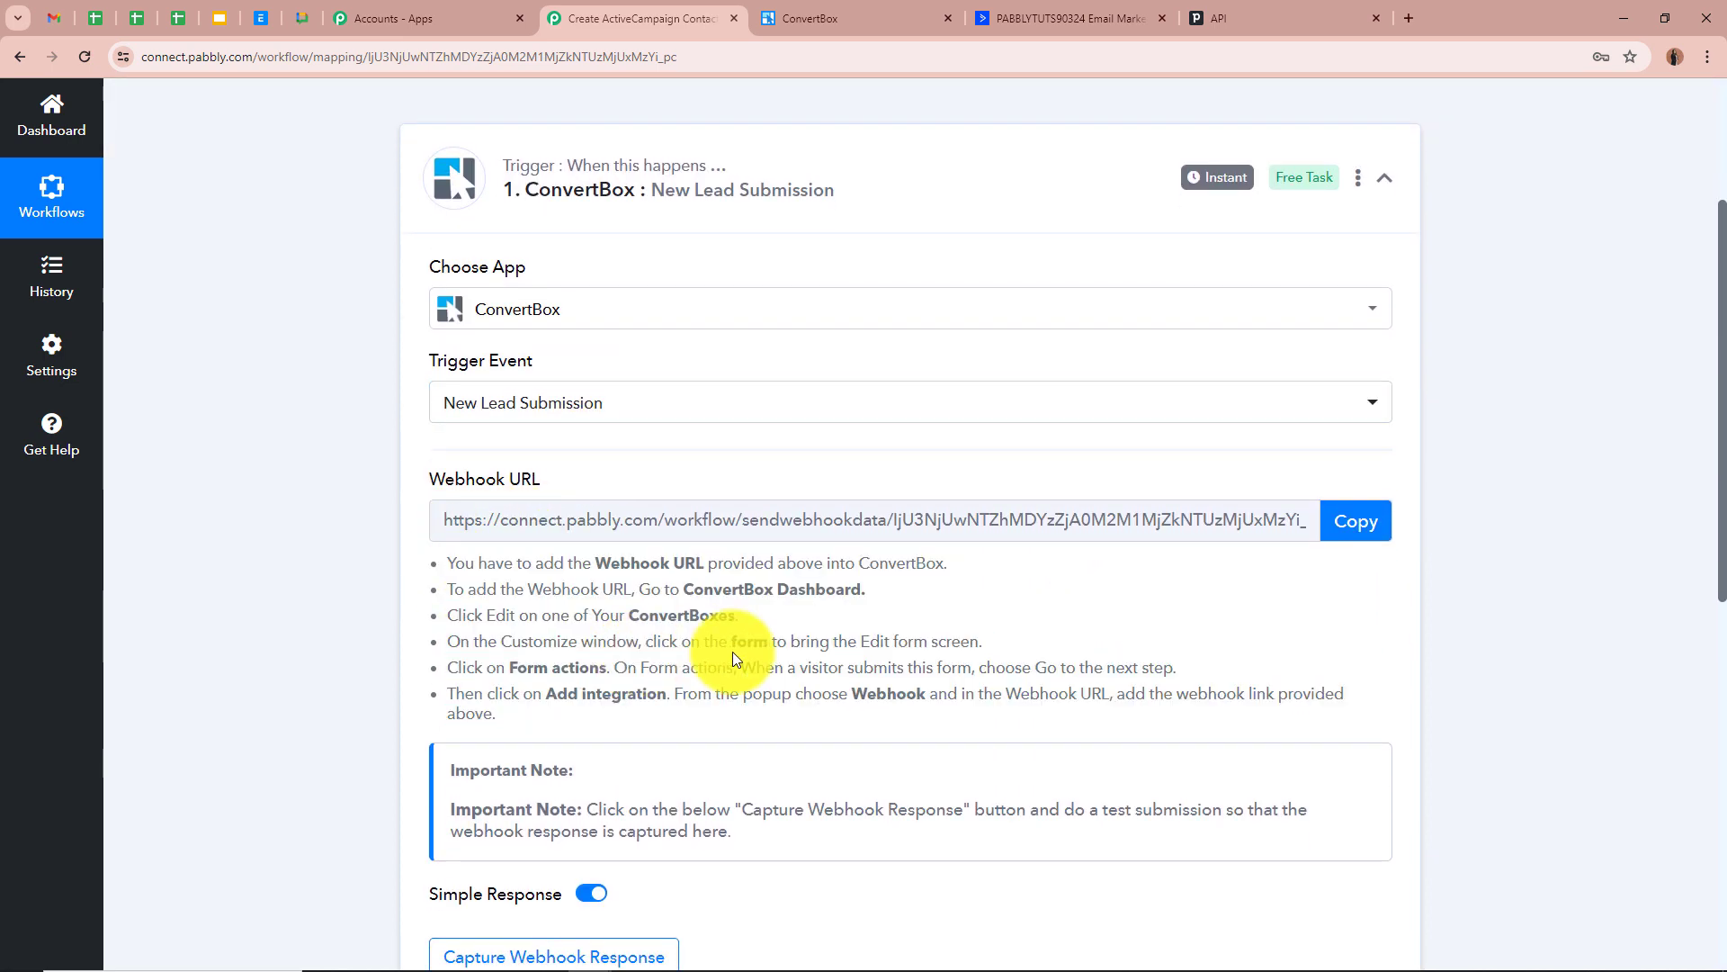
left_click(1373, 544)
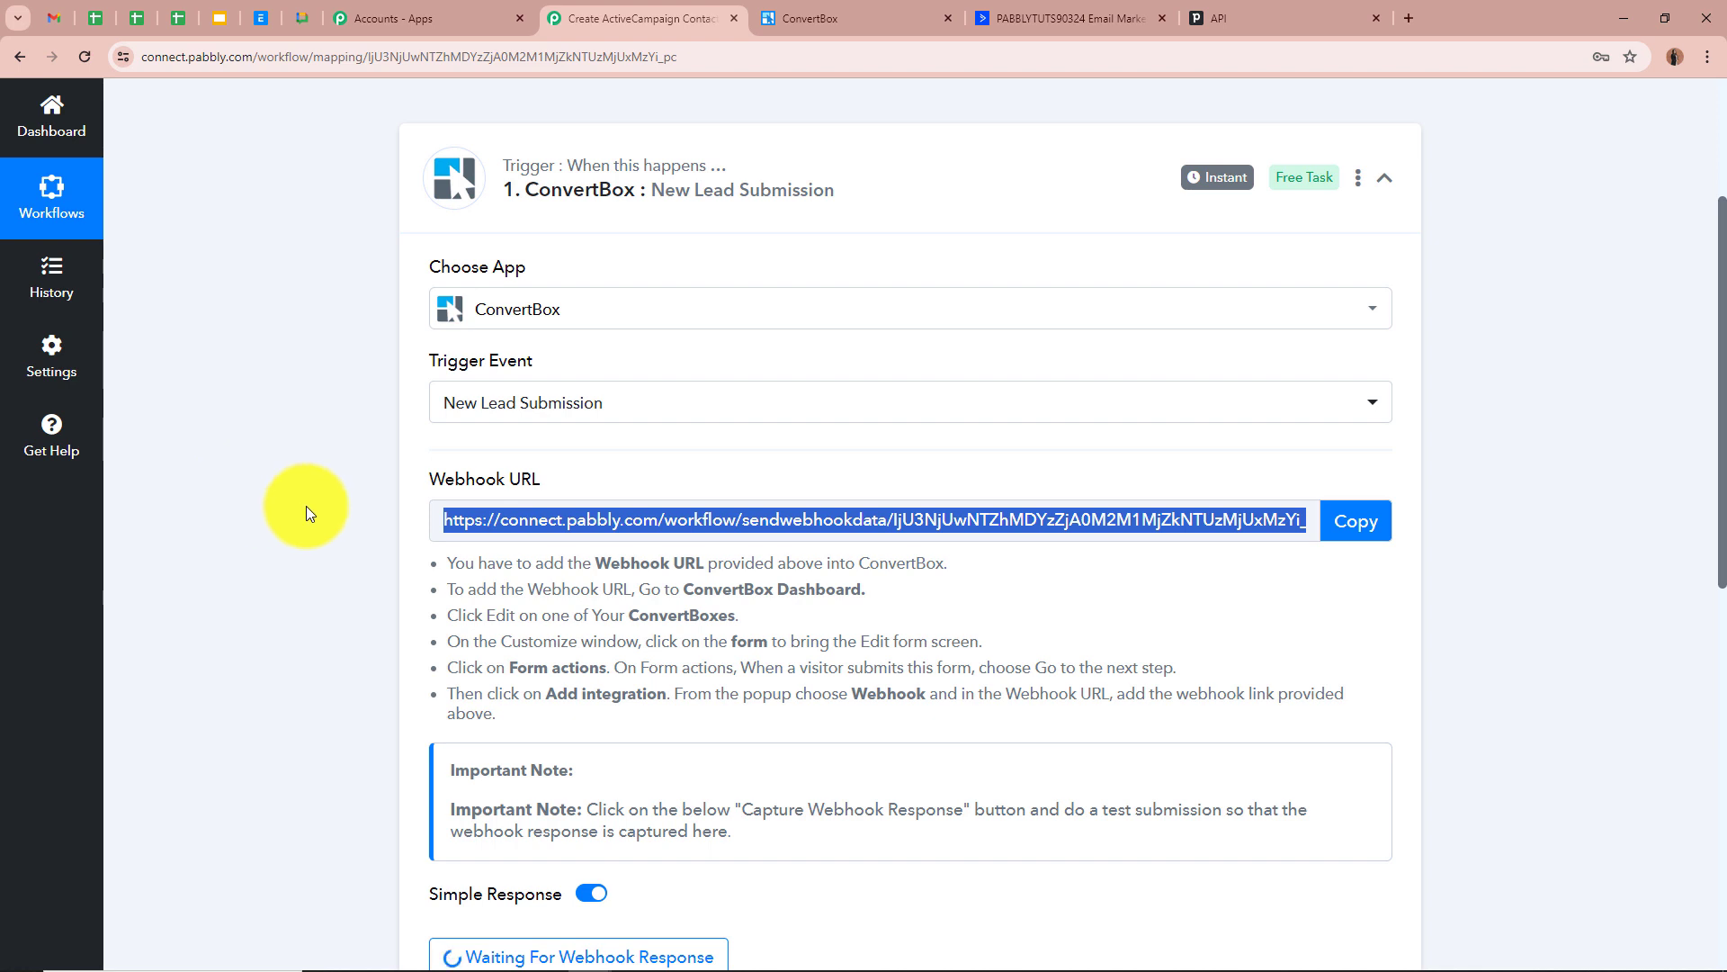
left_click(878, 18)
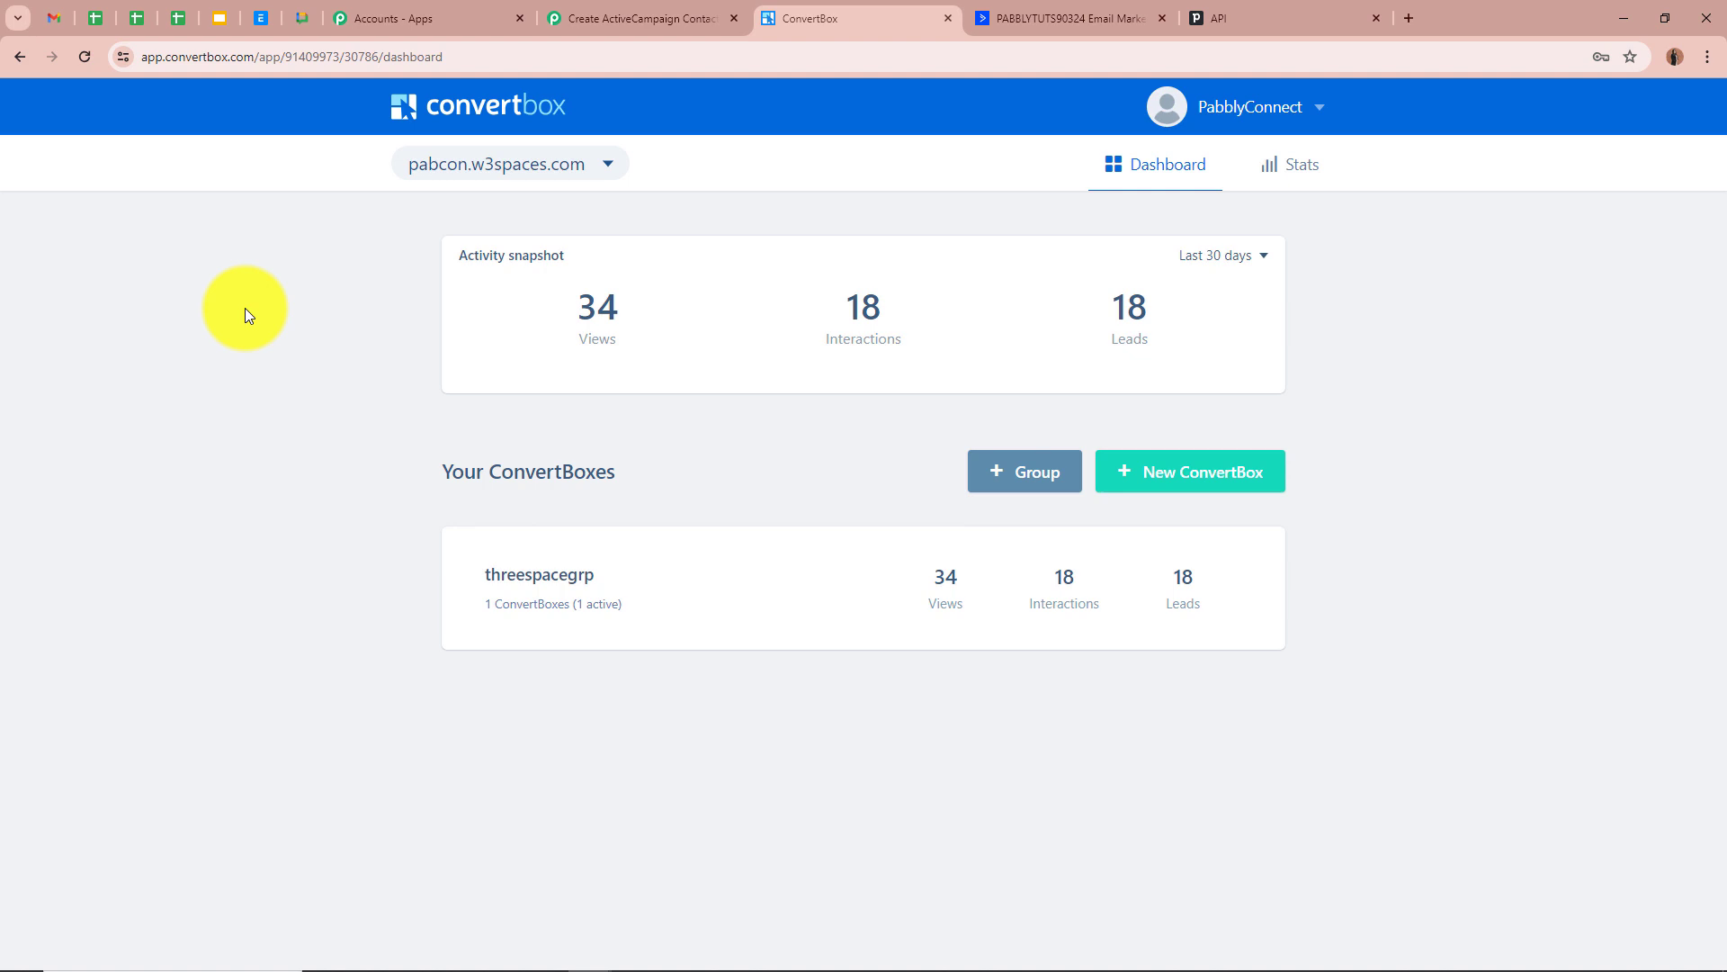
Expand the threespacegrp group and edit the thereespacesbox
left_click(771, 621)
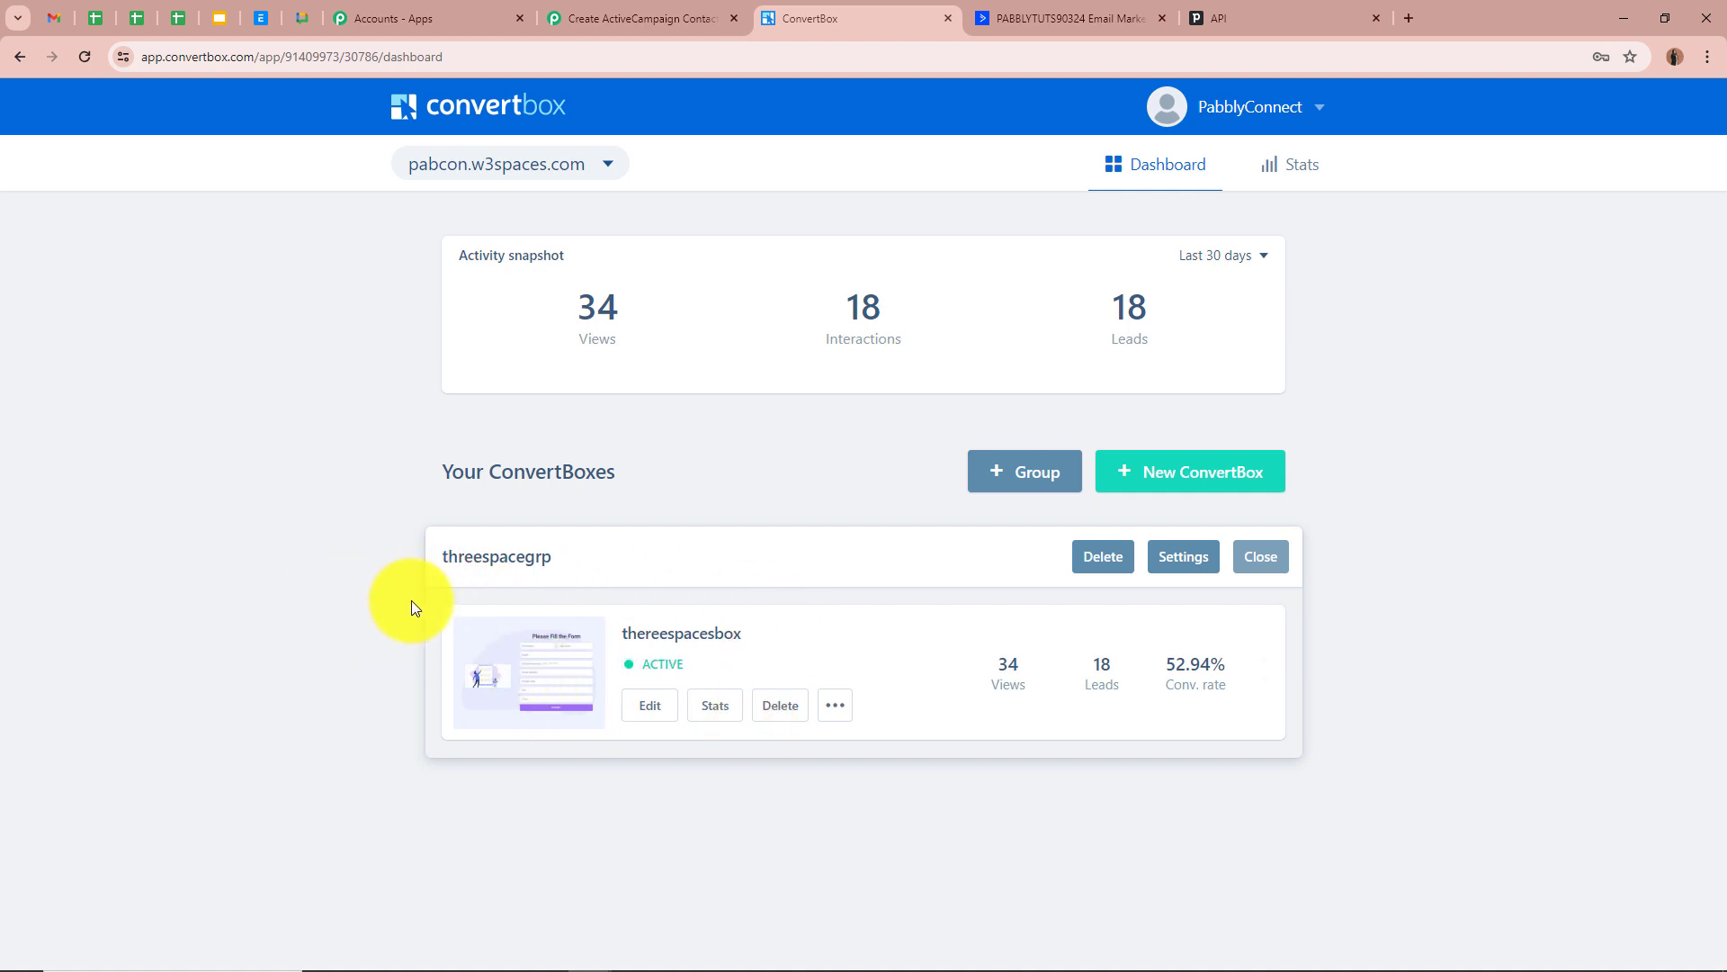
left_click(662, 705)
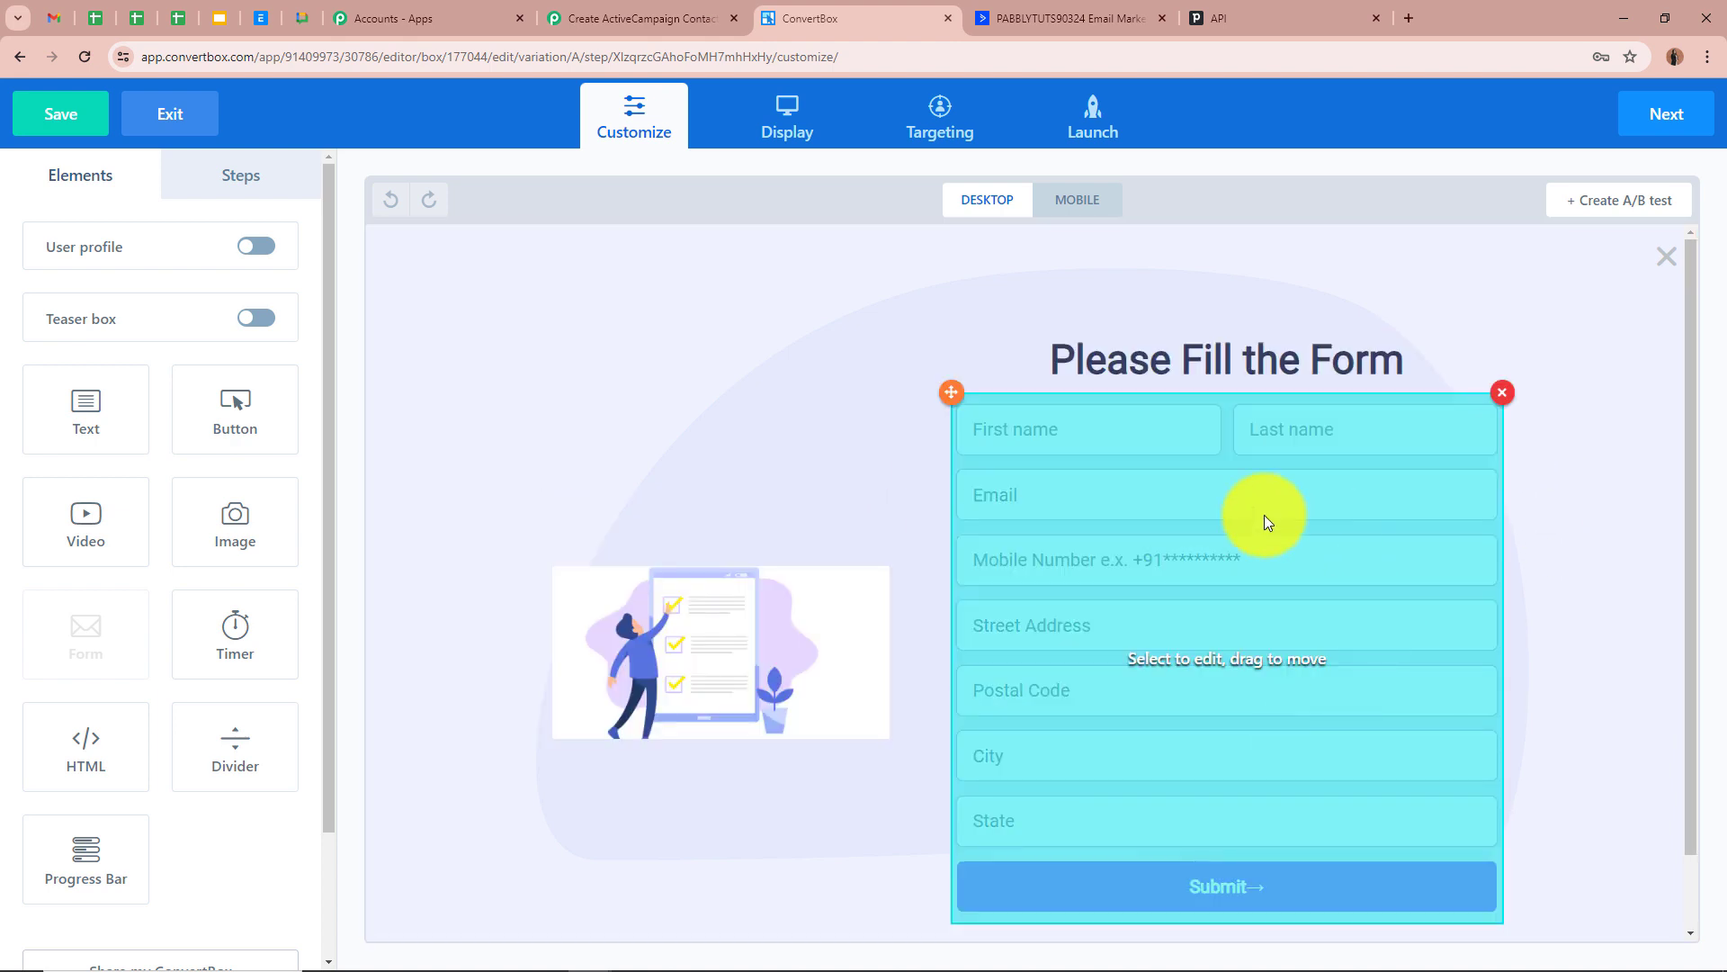
In the form's settings, keep 'Go to next step' as the submit action and start a new integration
left_click(1319, 616)
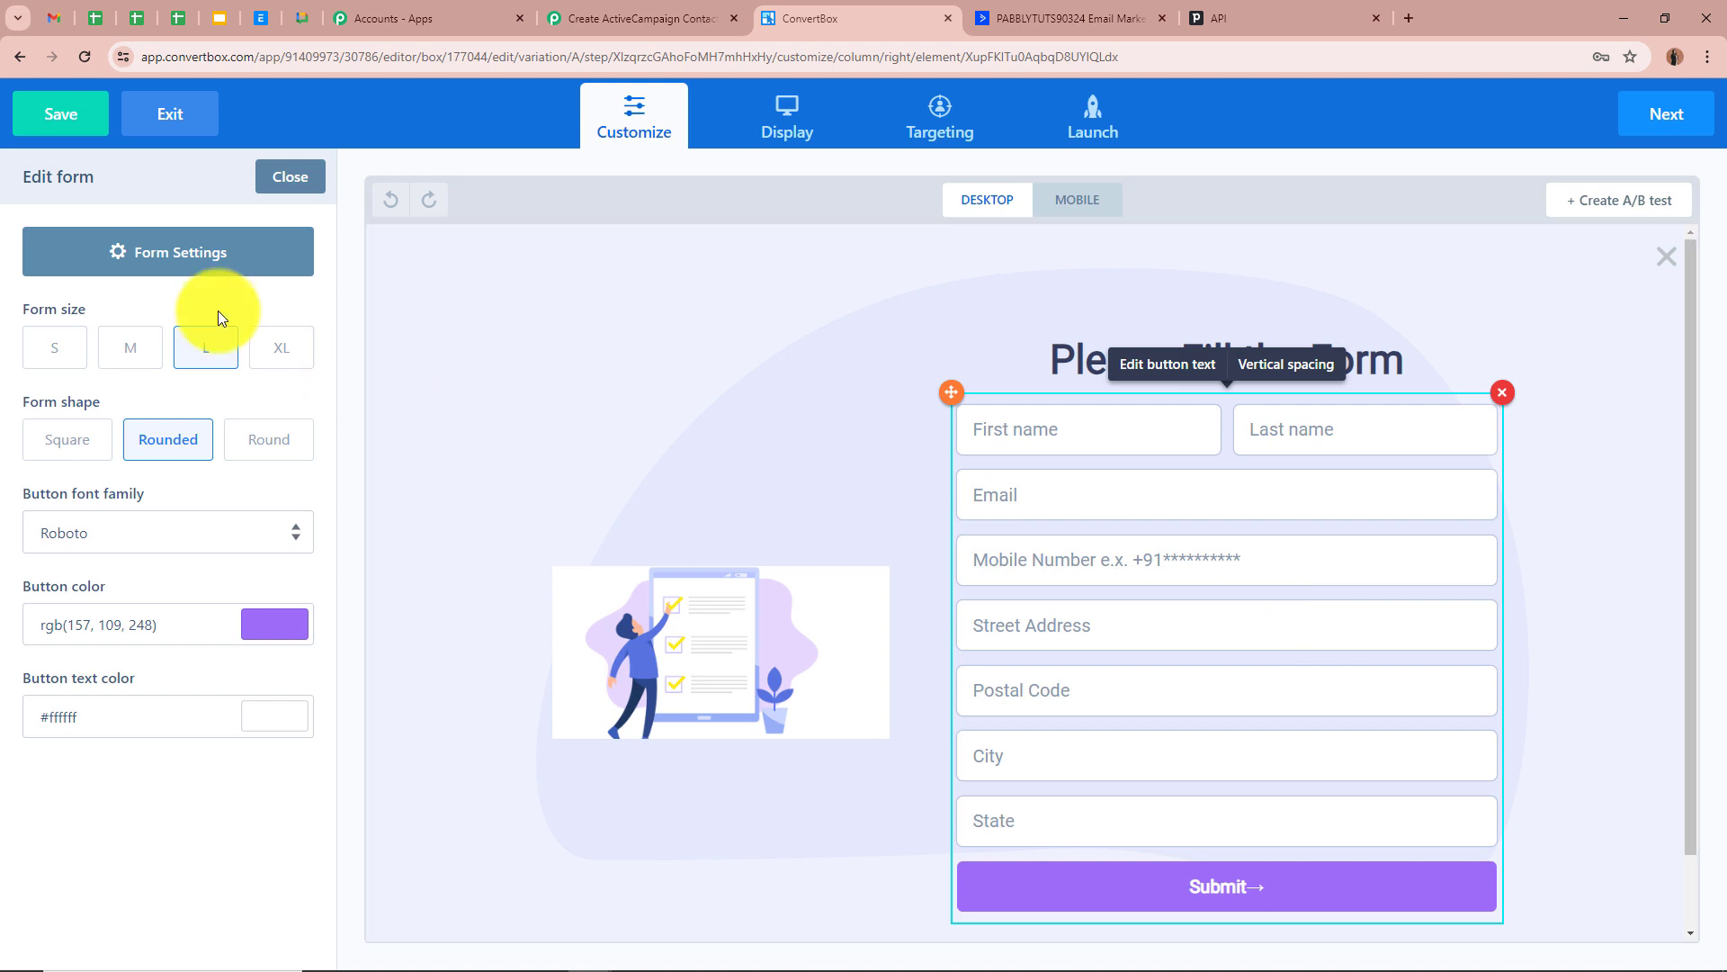
left_click(171, 262)
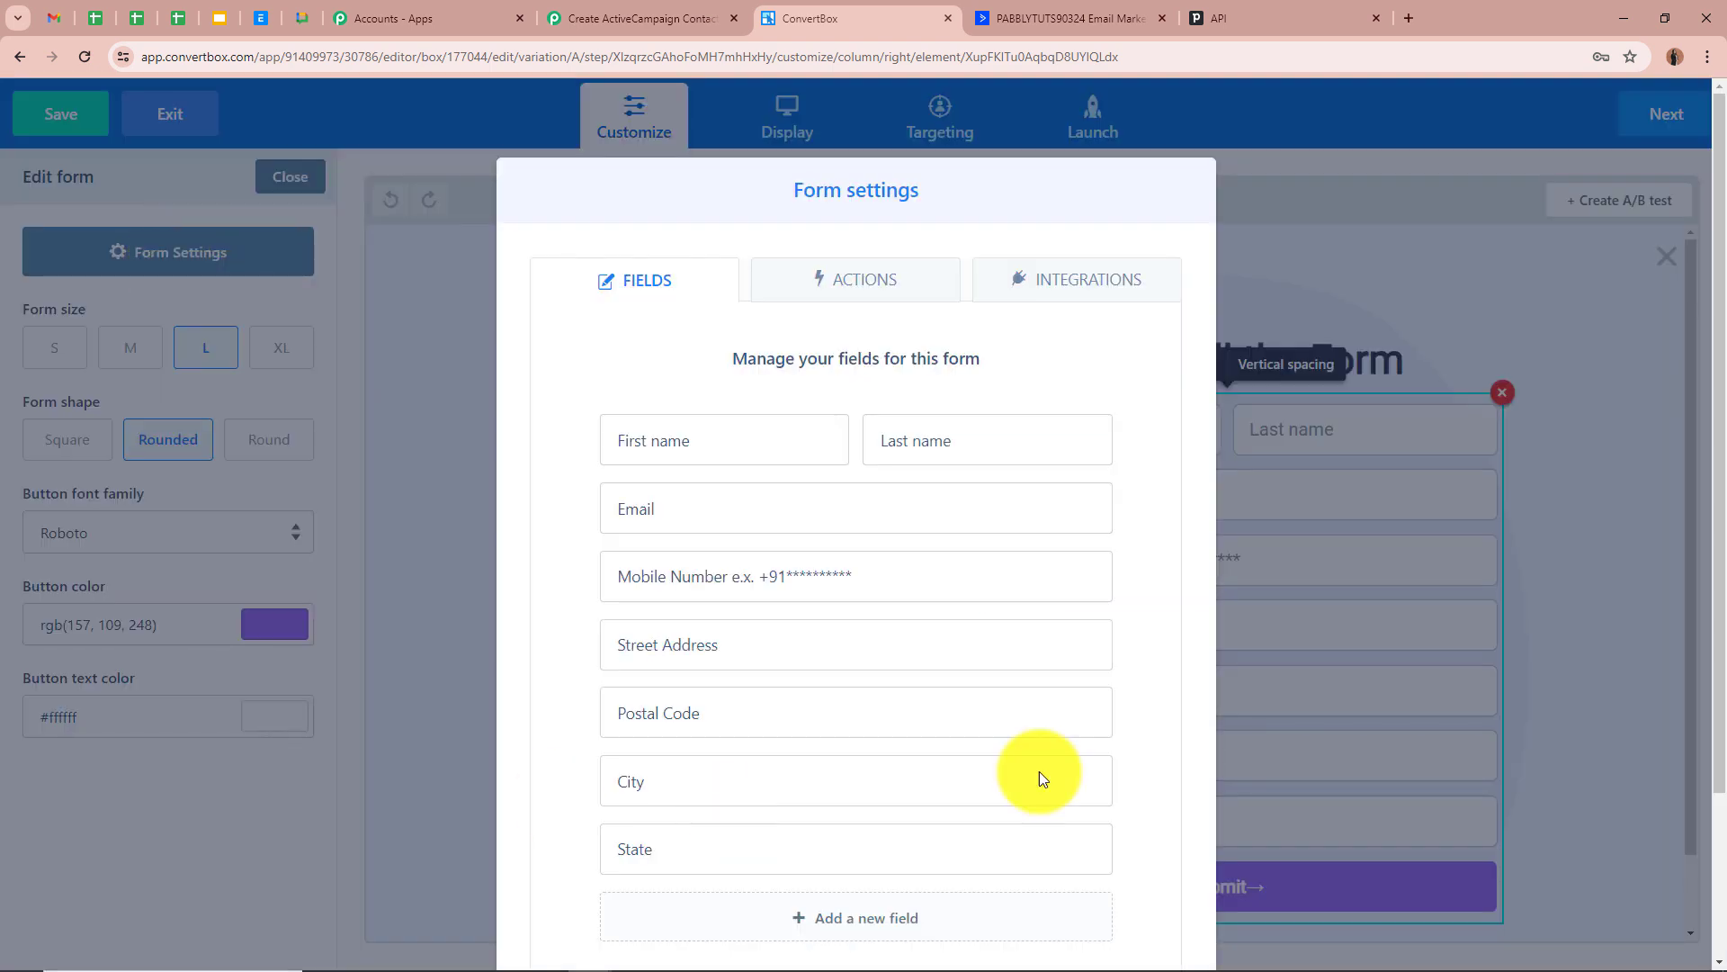
left_click(855, 290)
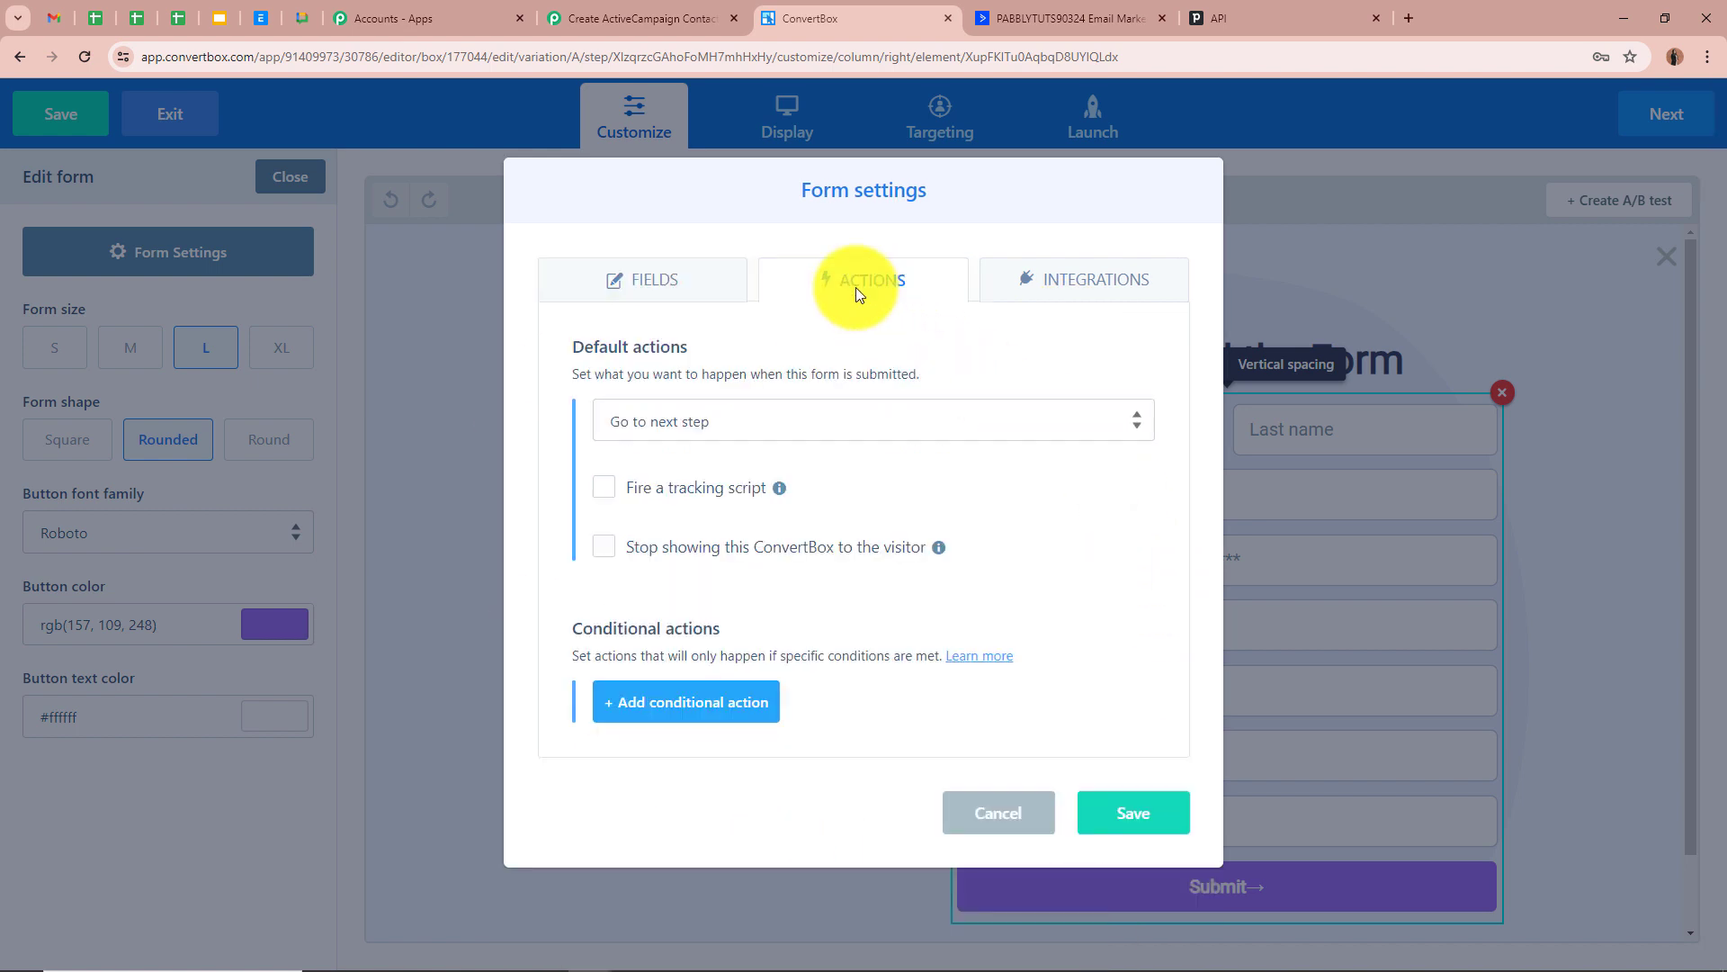
left_click(822, 424)
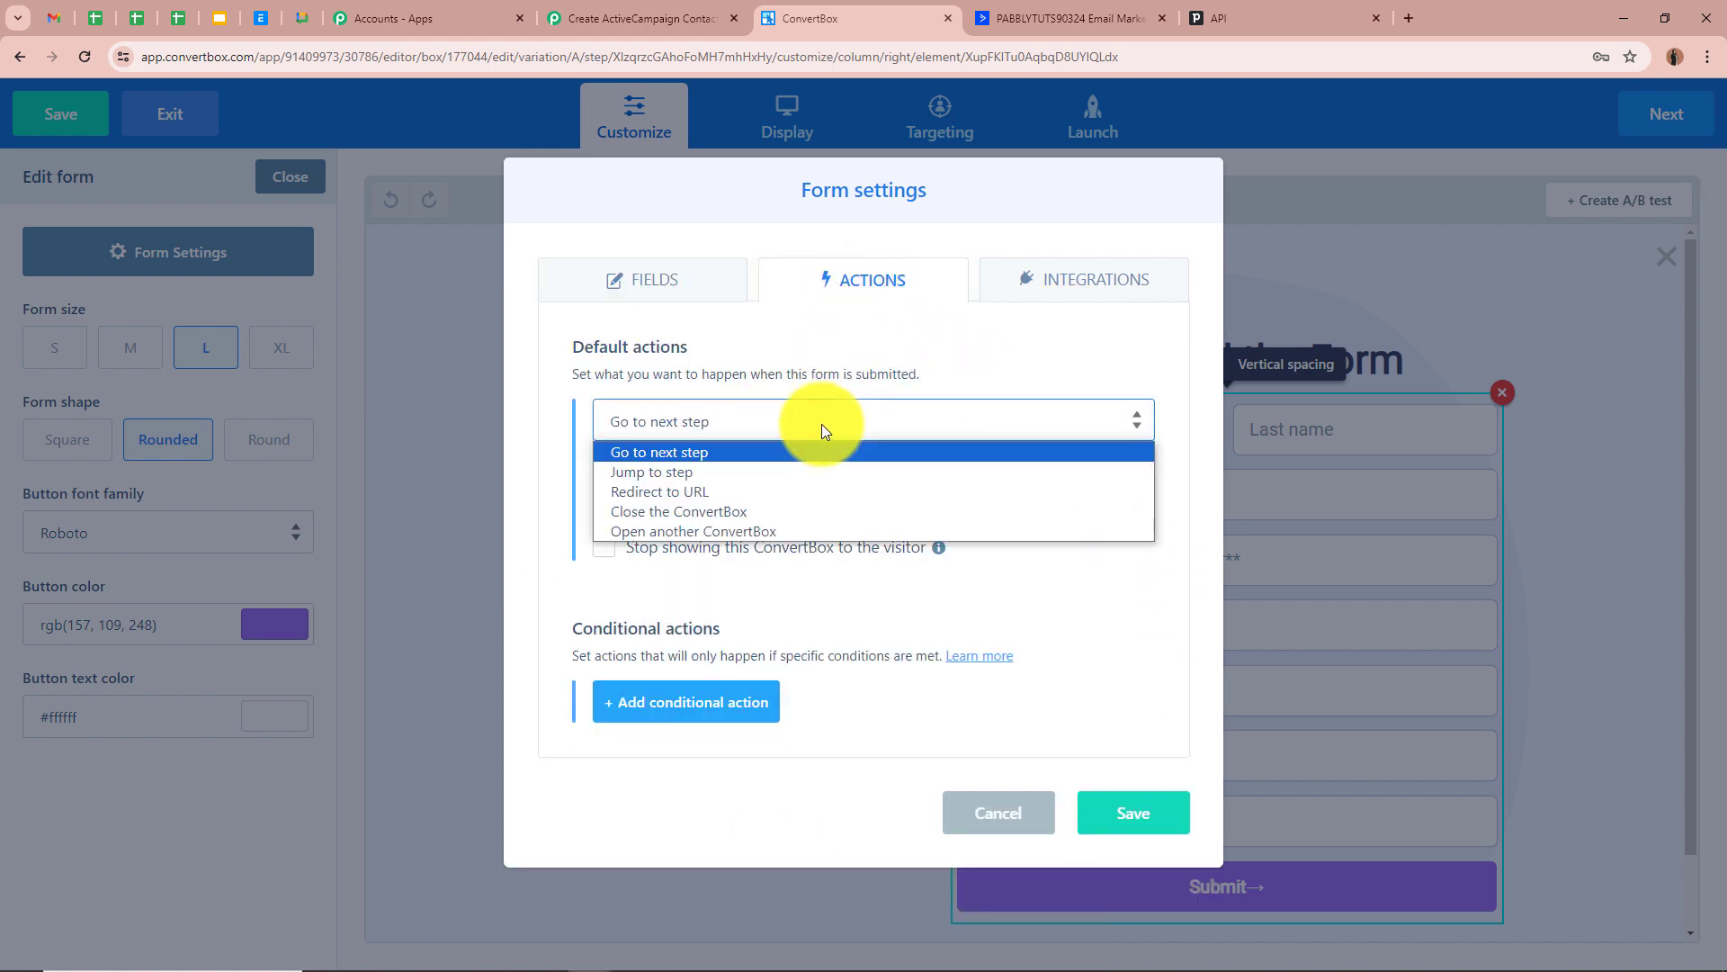
left_click(698, 452)
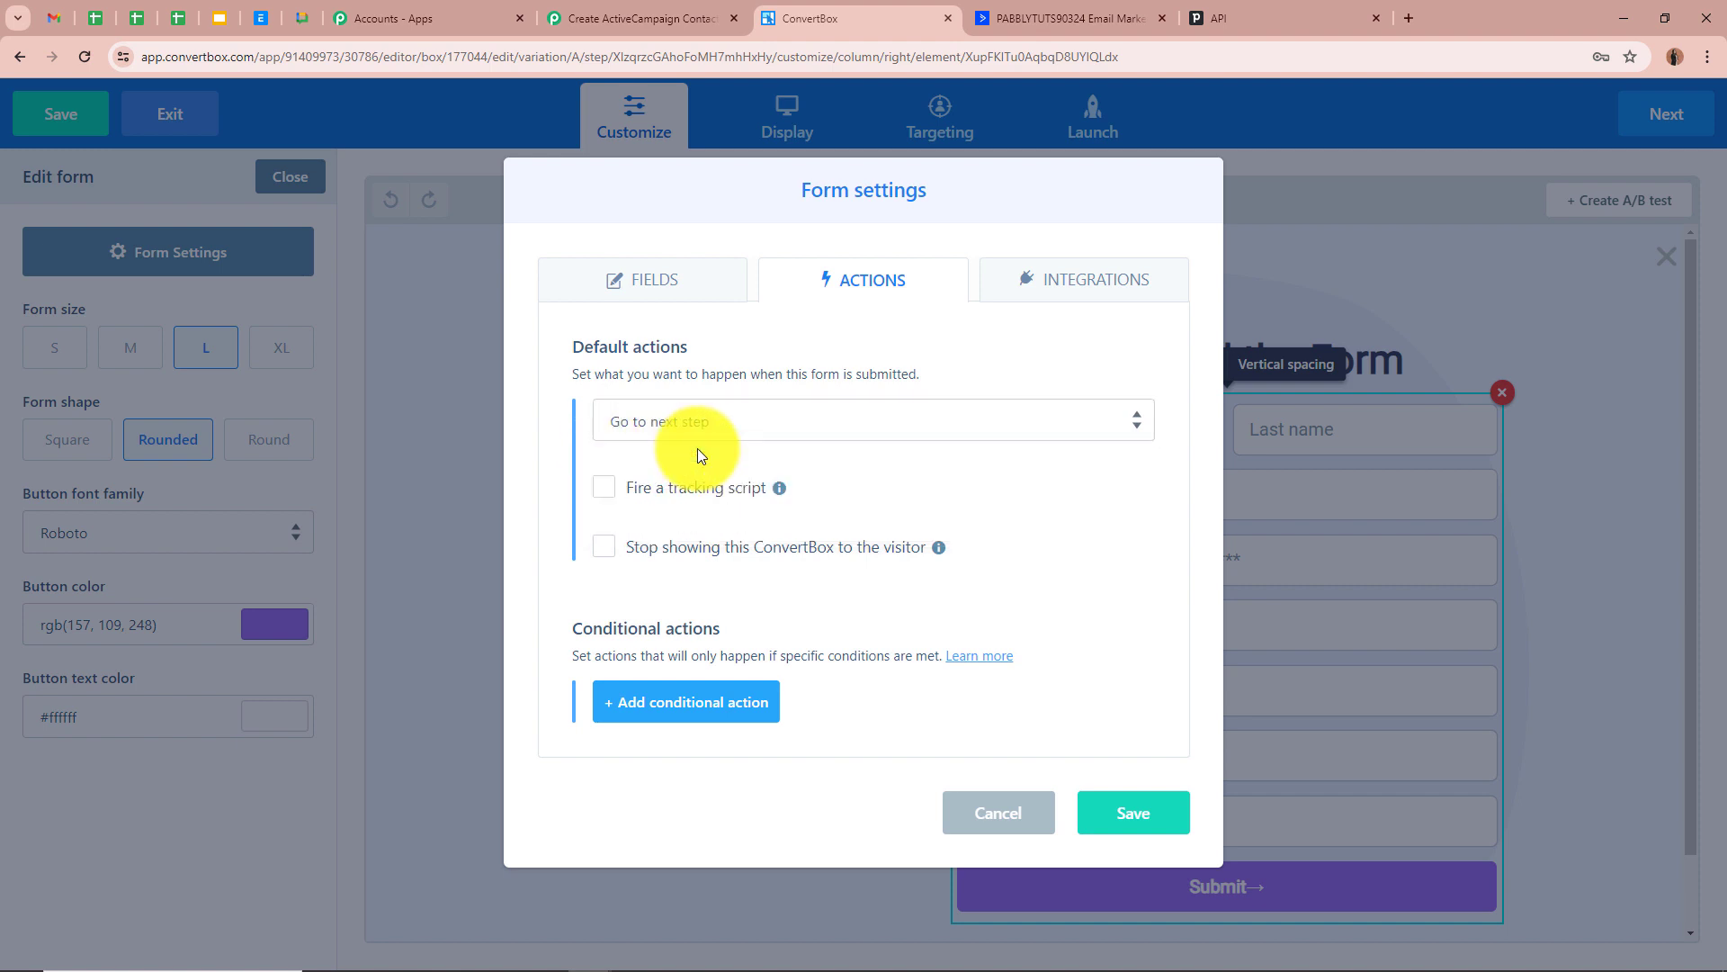
left_click(1094, 283)
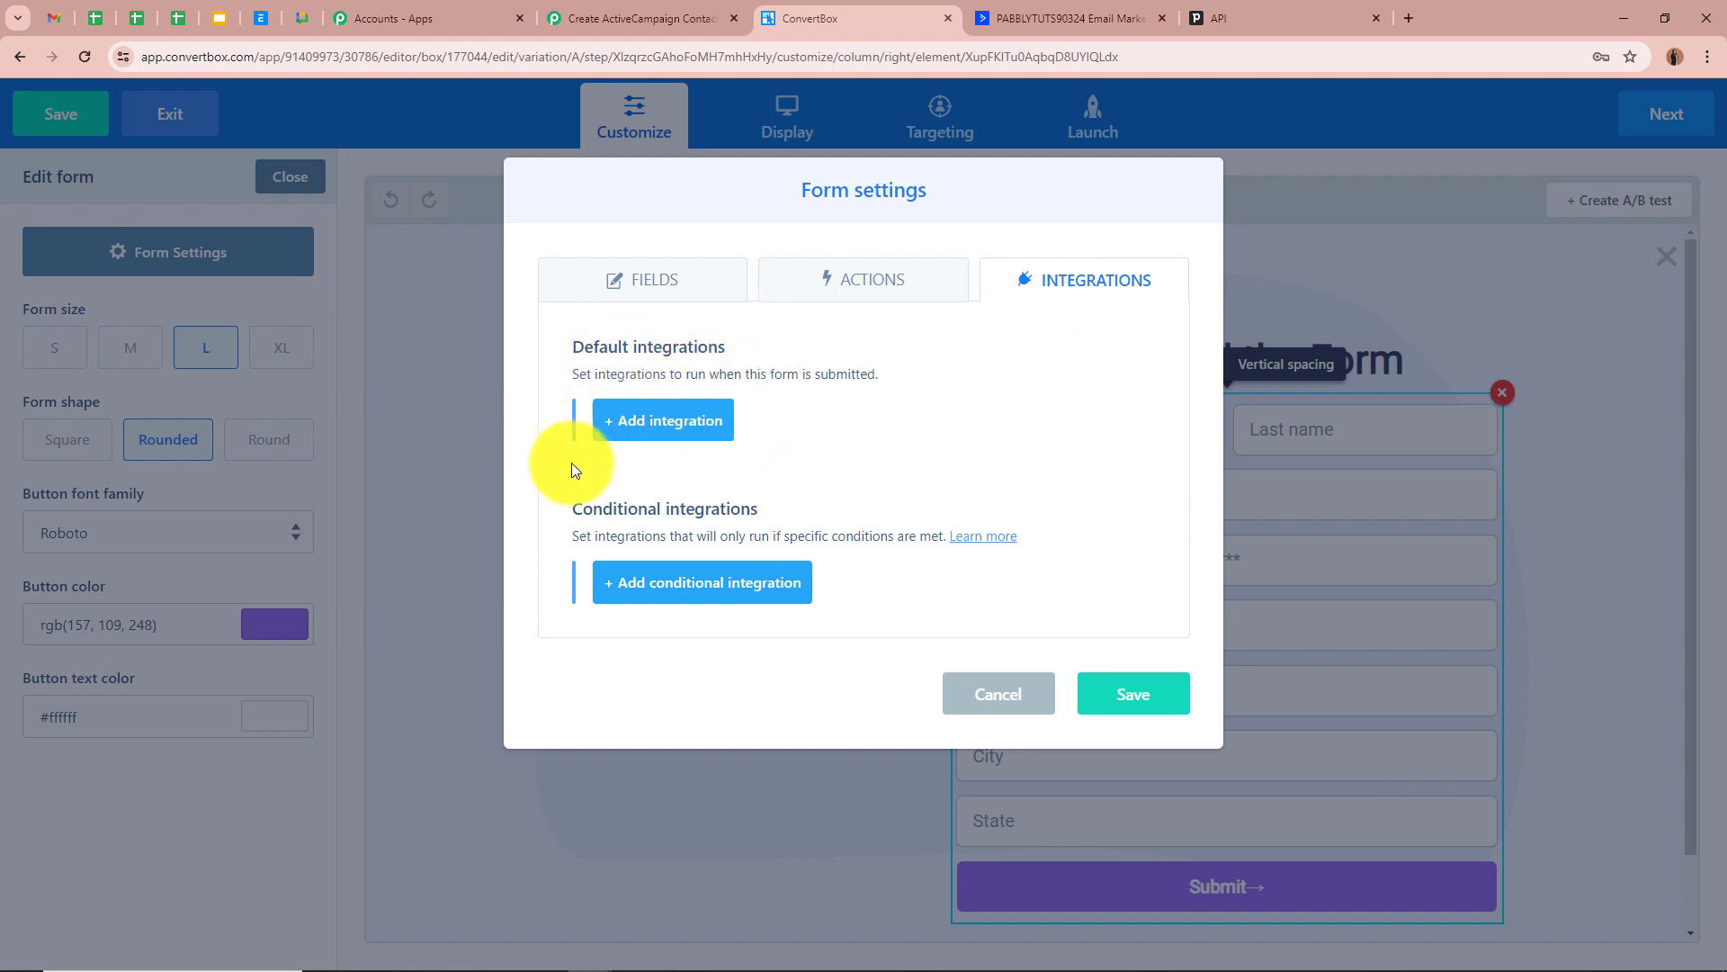
left_click(659, 421)
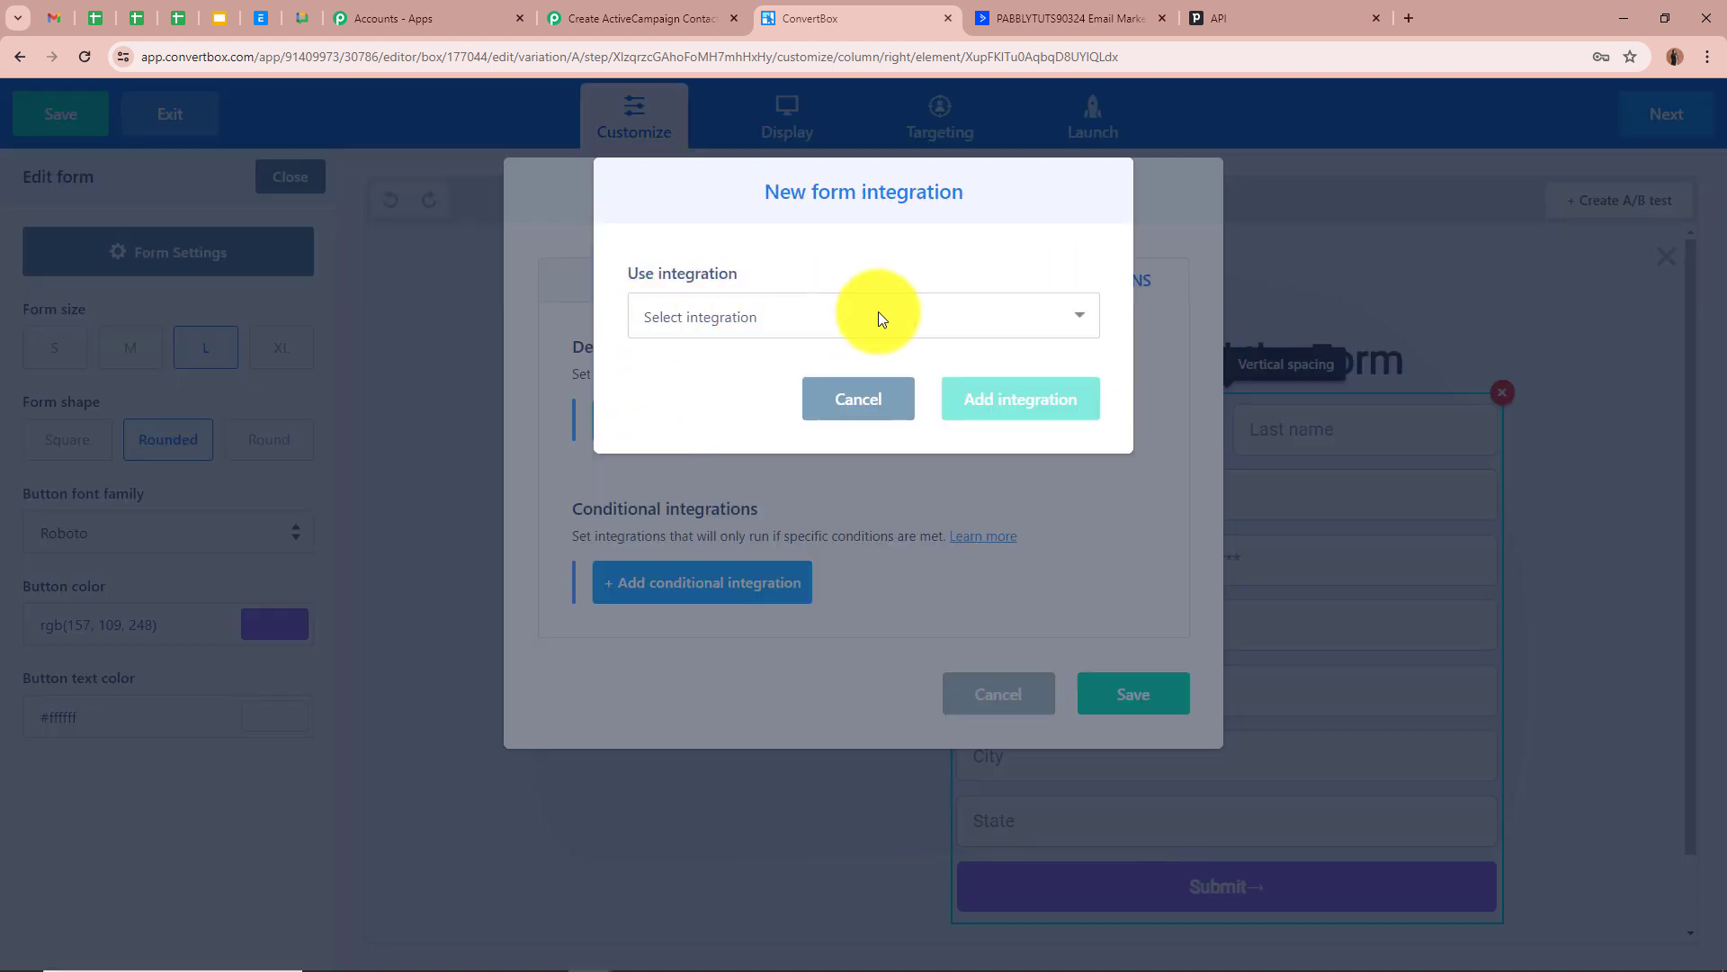
Add a Webhooks integration using the copied Pabbly Connect webhook URL
left_click(878, 311)
left_click(747, 386)
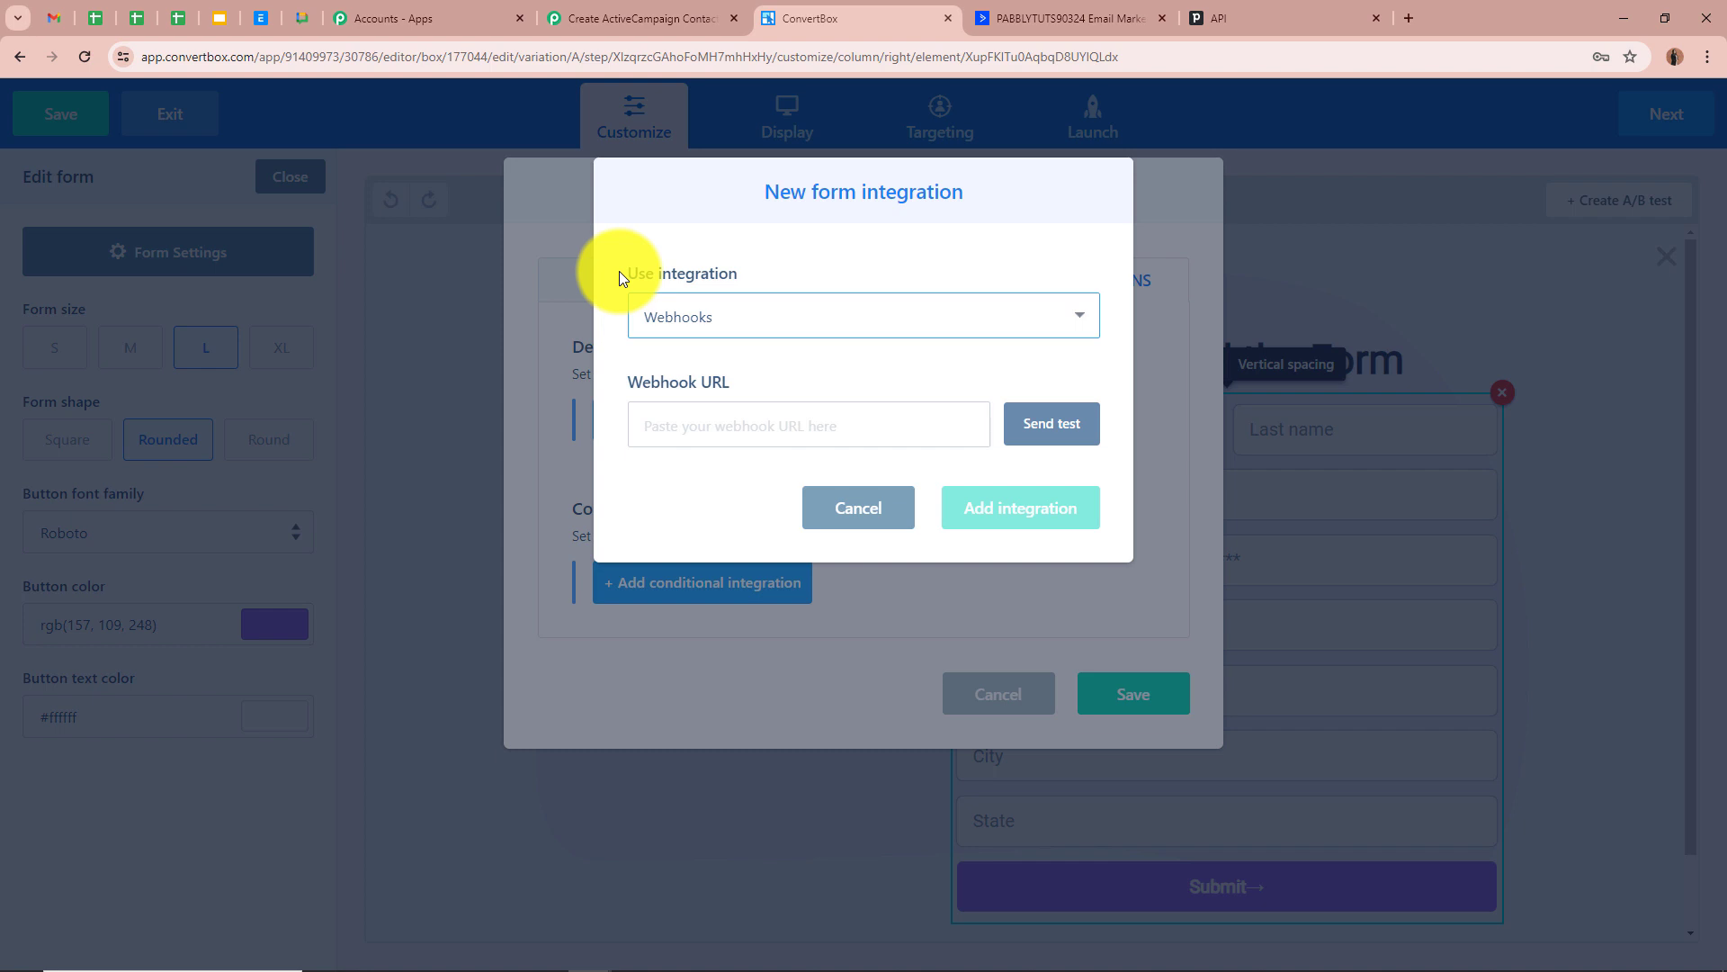
left_click(685, 430)
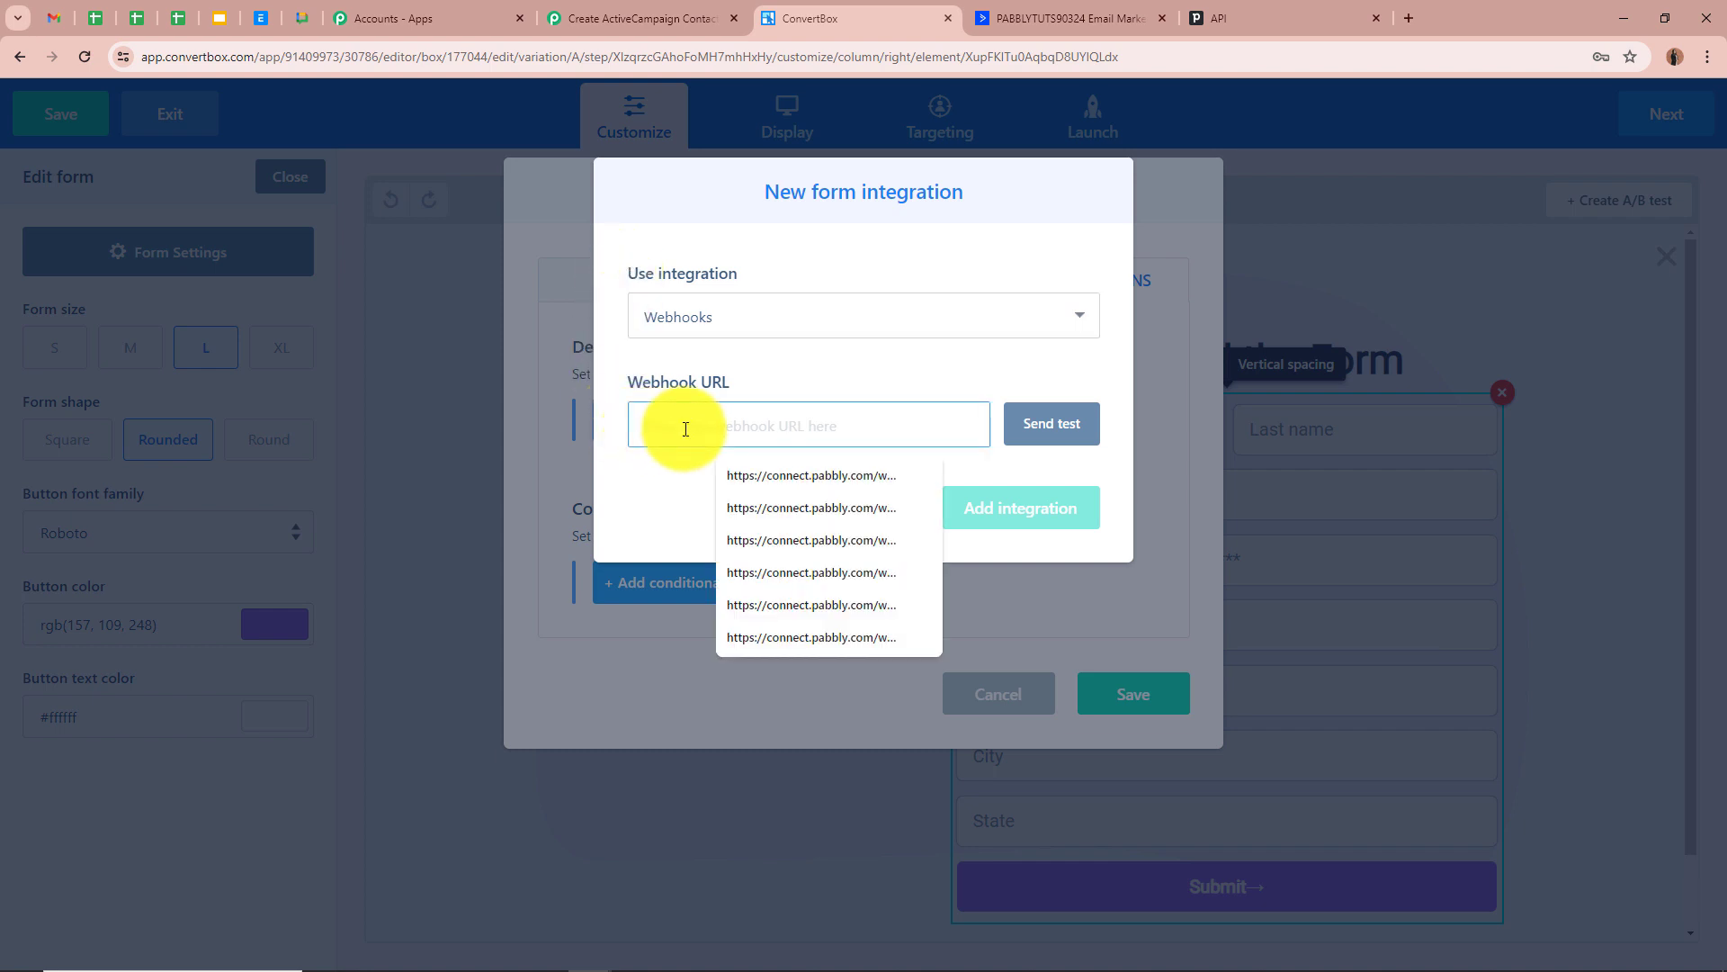
key("ctrl+v")
left_click(695, 473)
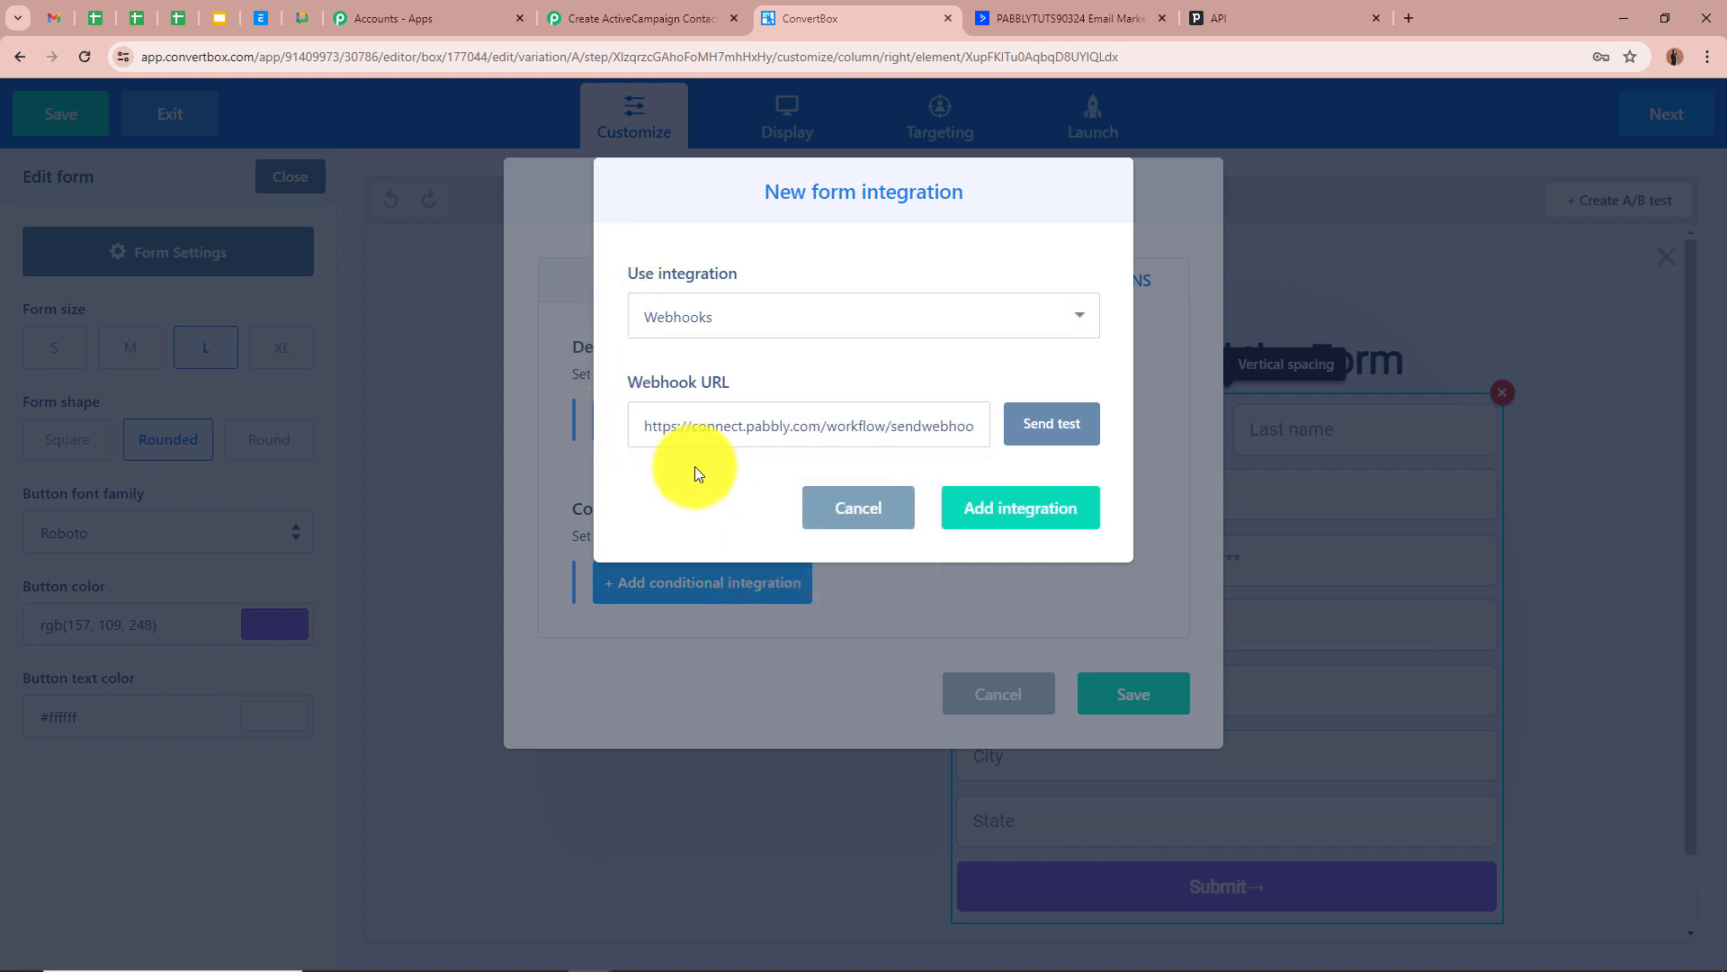
left_click(1037, 527)
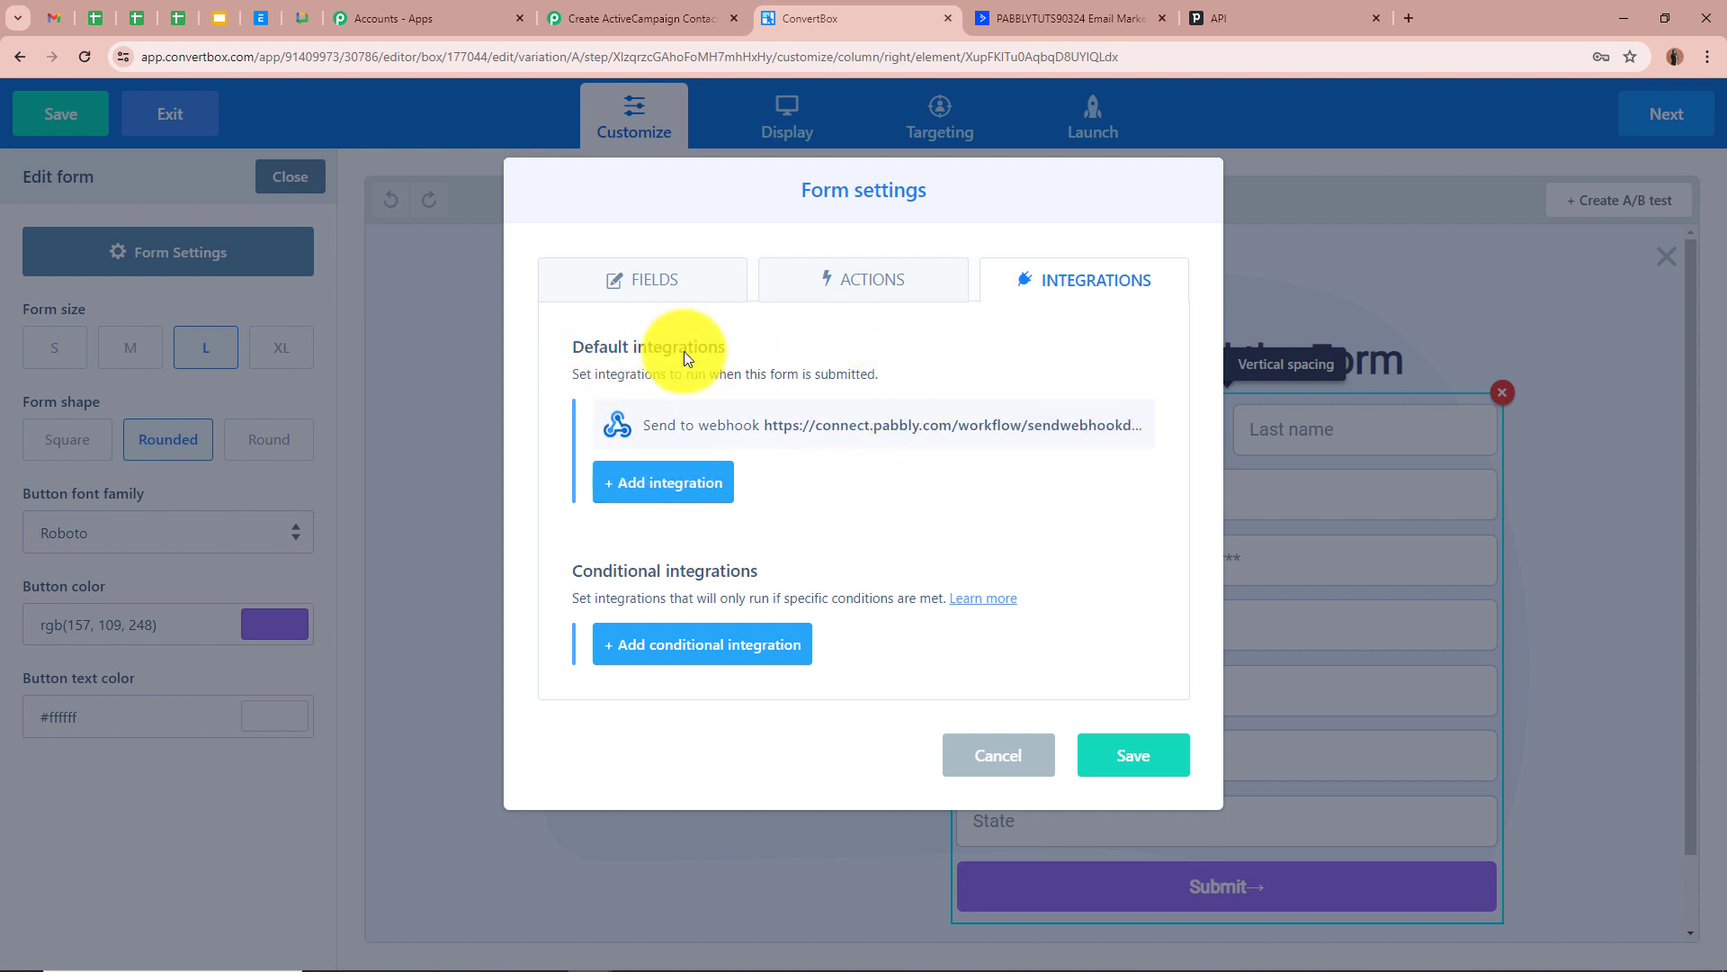
Save the box, step through Display, Targeting and Launch to Finish, then return to Pabbly Connect
left_click(1141, 759)
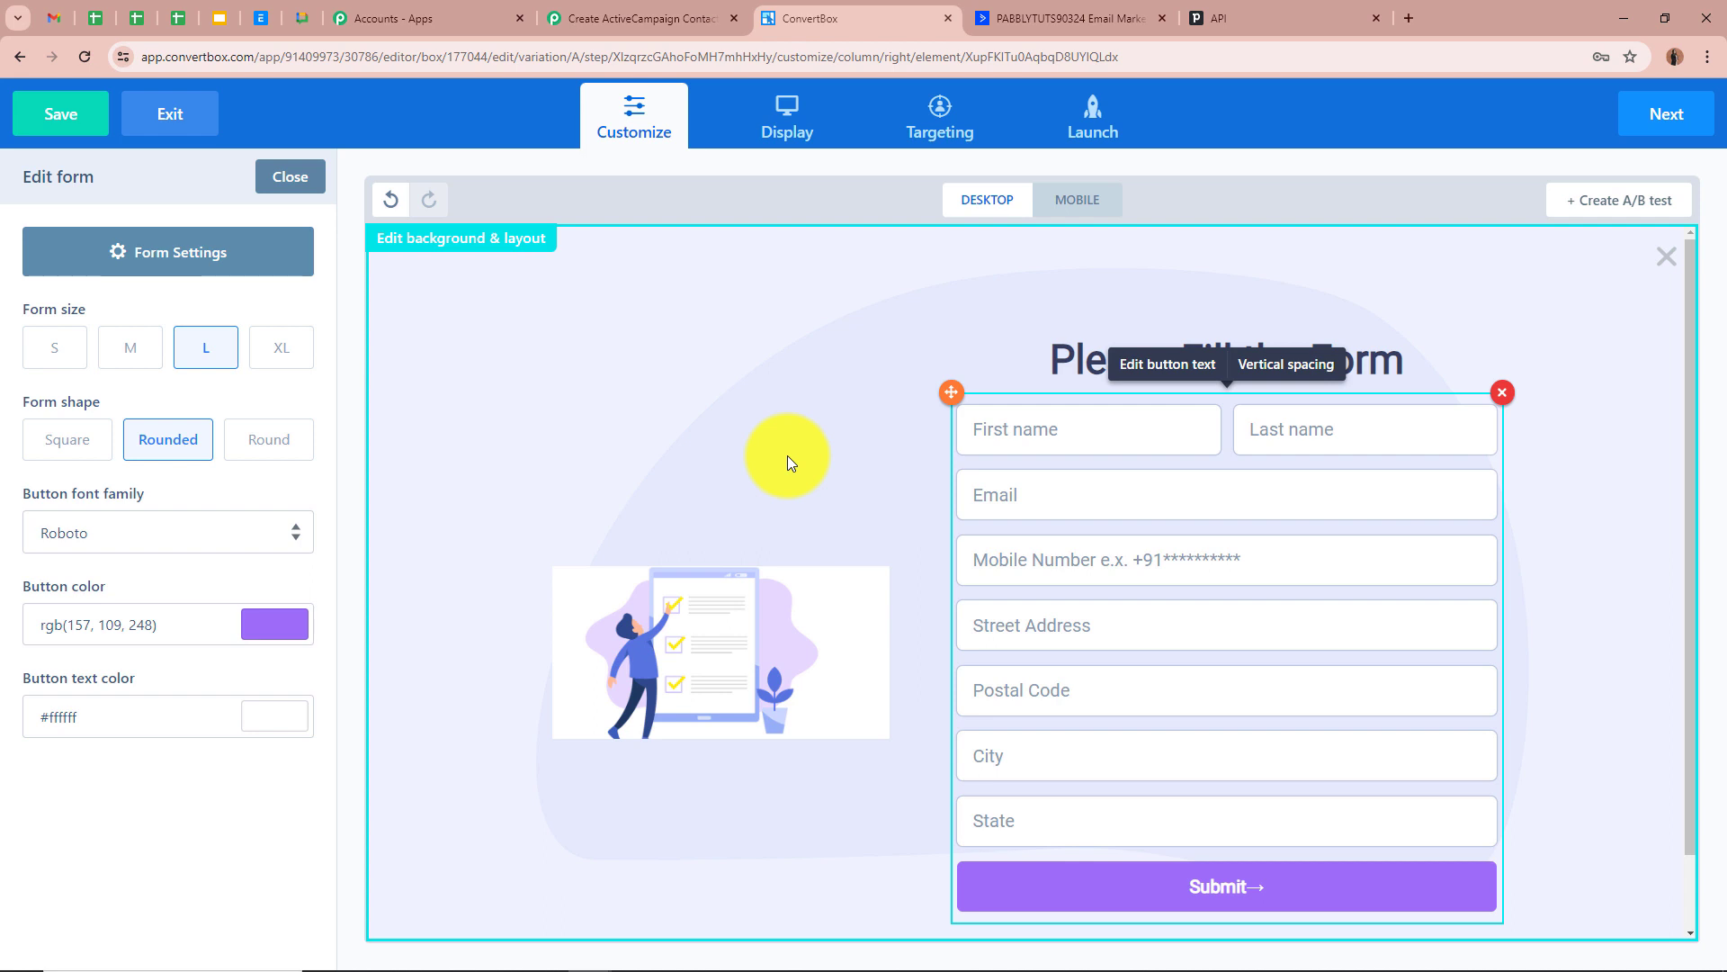
left_click(1673, 114)
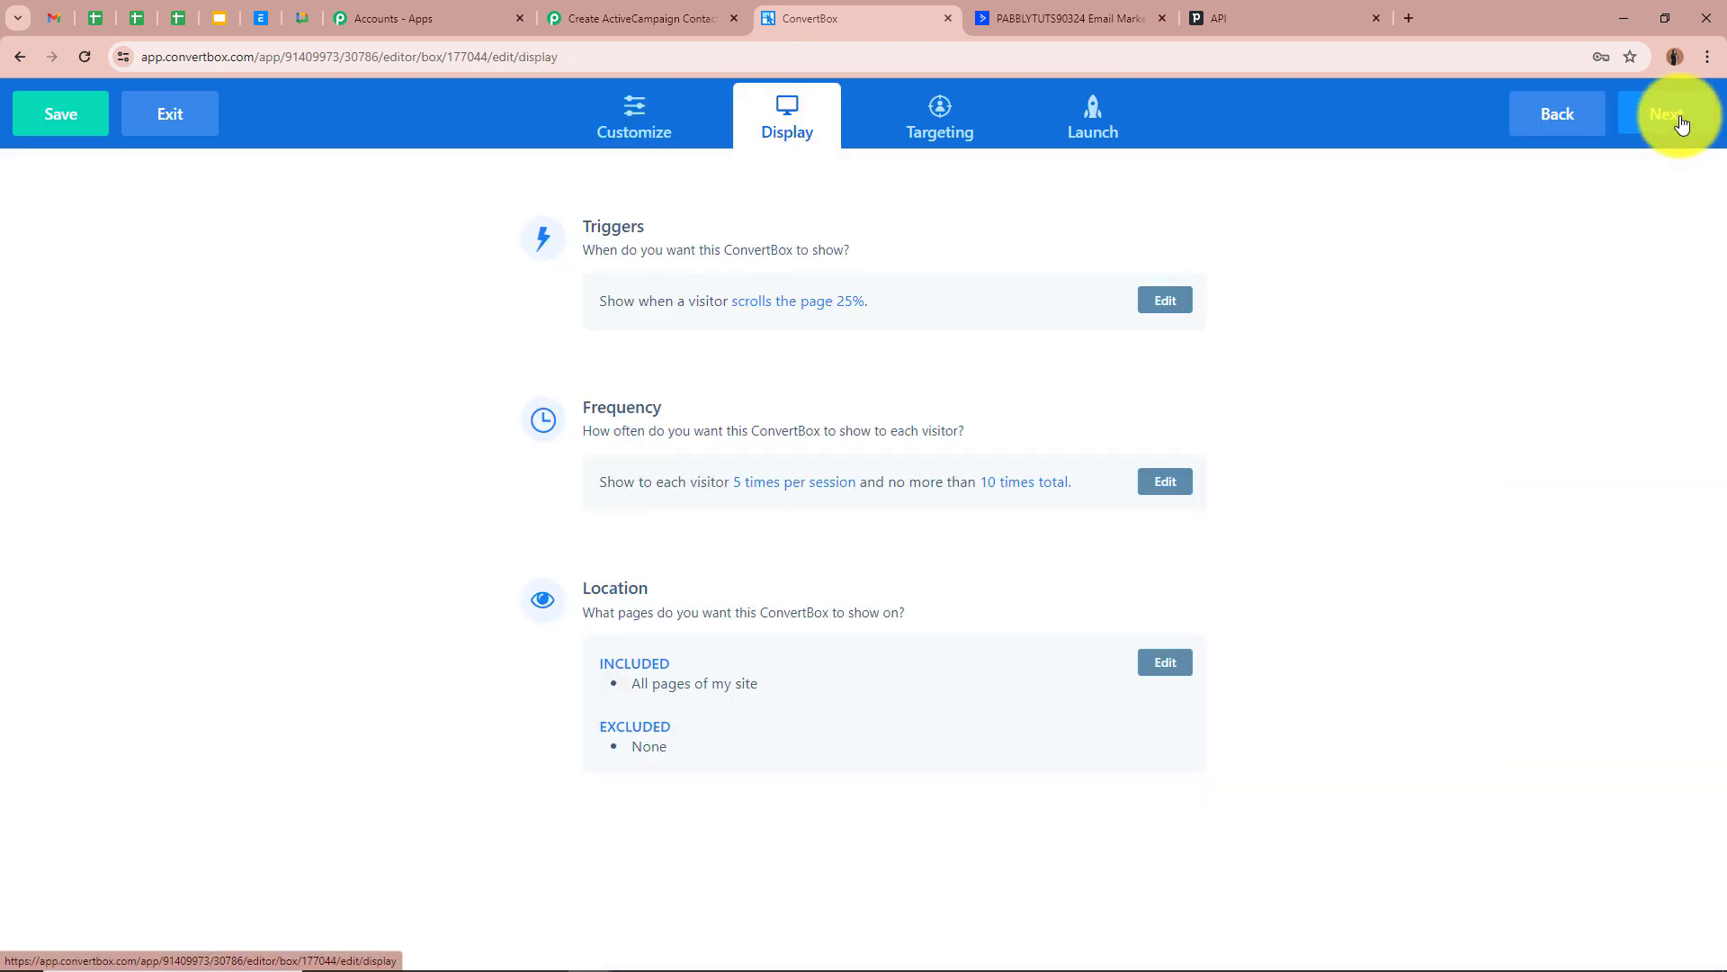
left_click(1675, 115)
left_click(1675, 115)
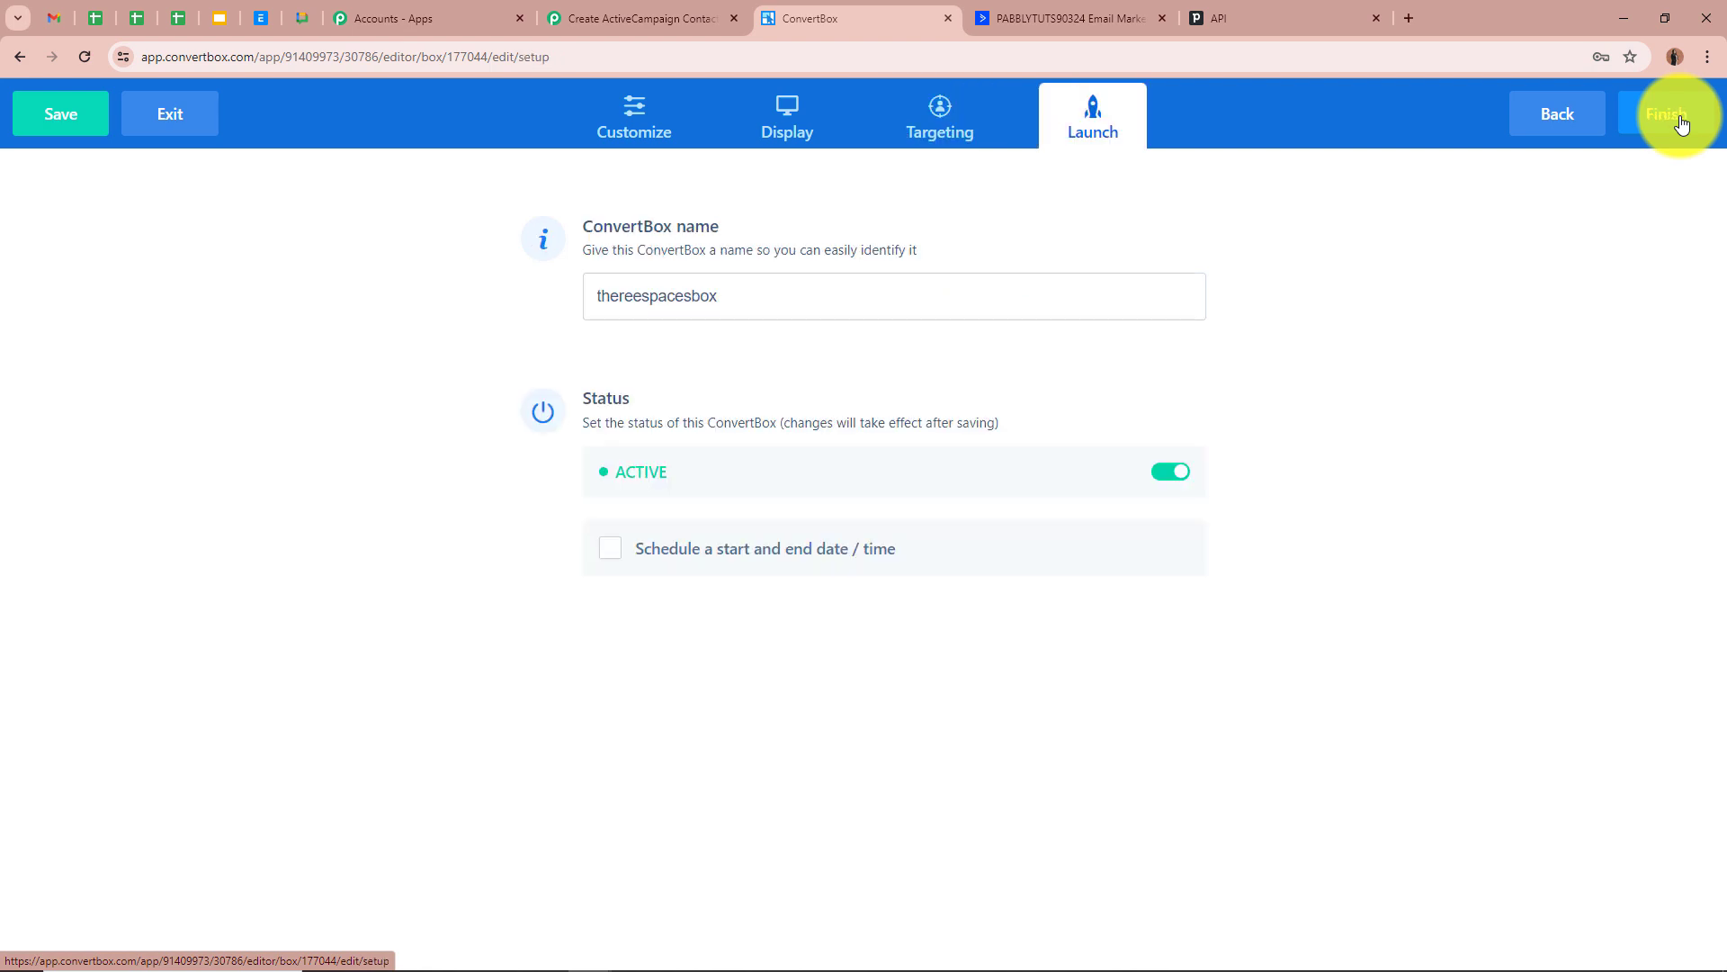
left_click(1678, 118)
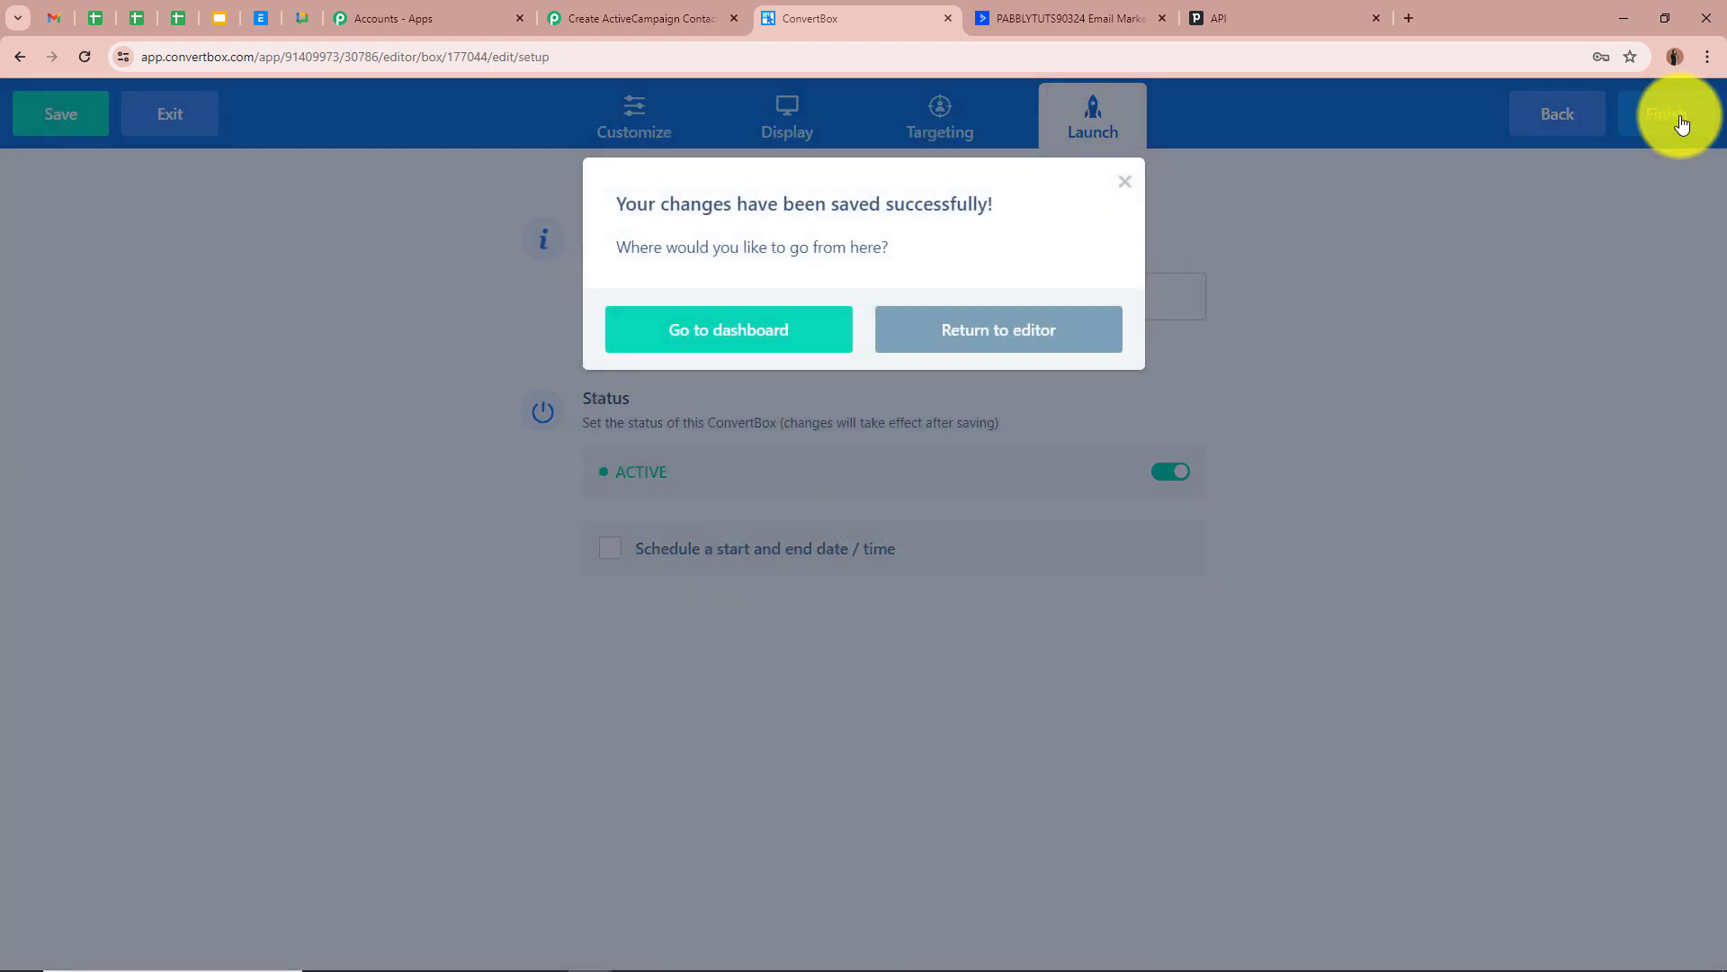
left_click(772, 322)
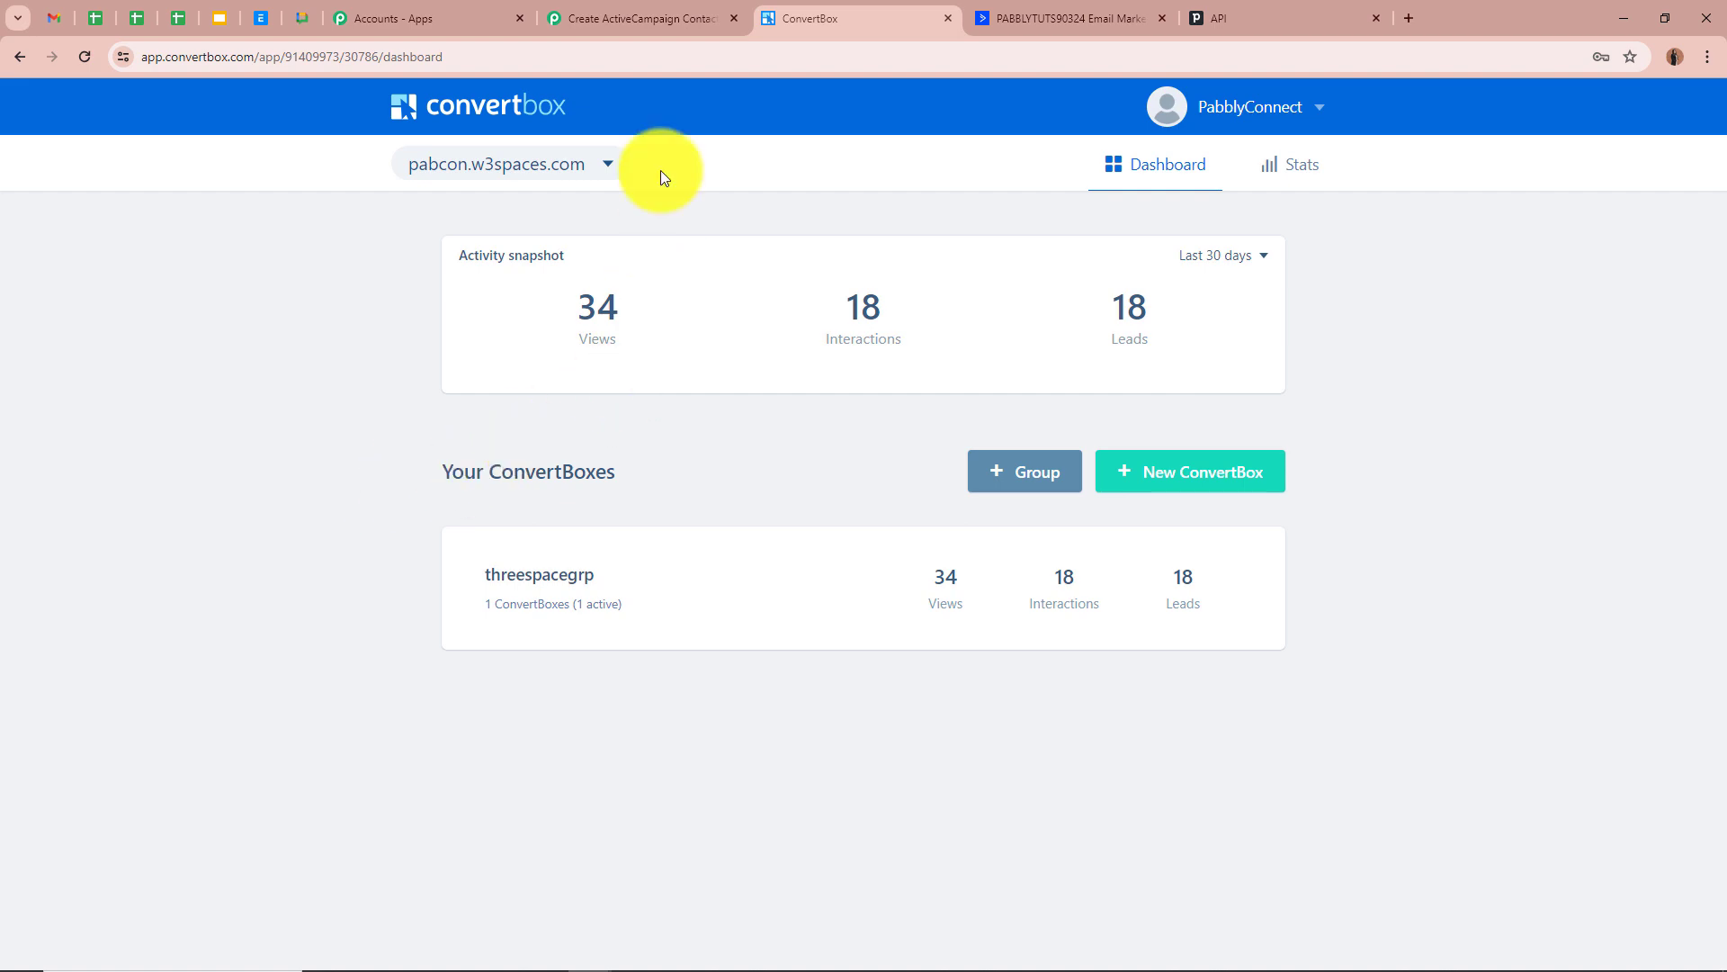
left_click(672, 22)
Check the trigger's webhook URL and waiting status, then switch to the live form page
scroll(223, 410, "down", 3)
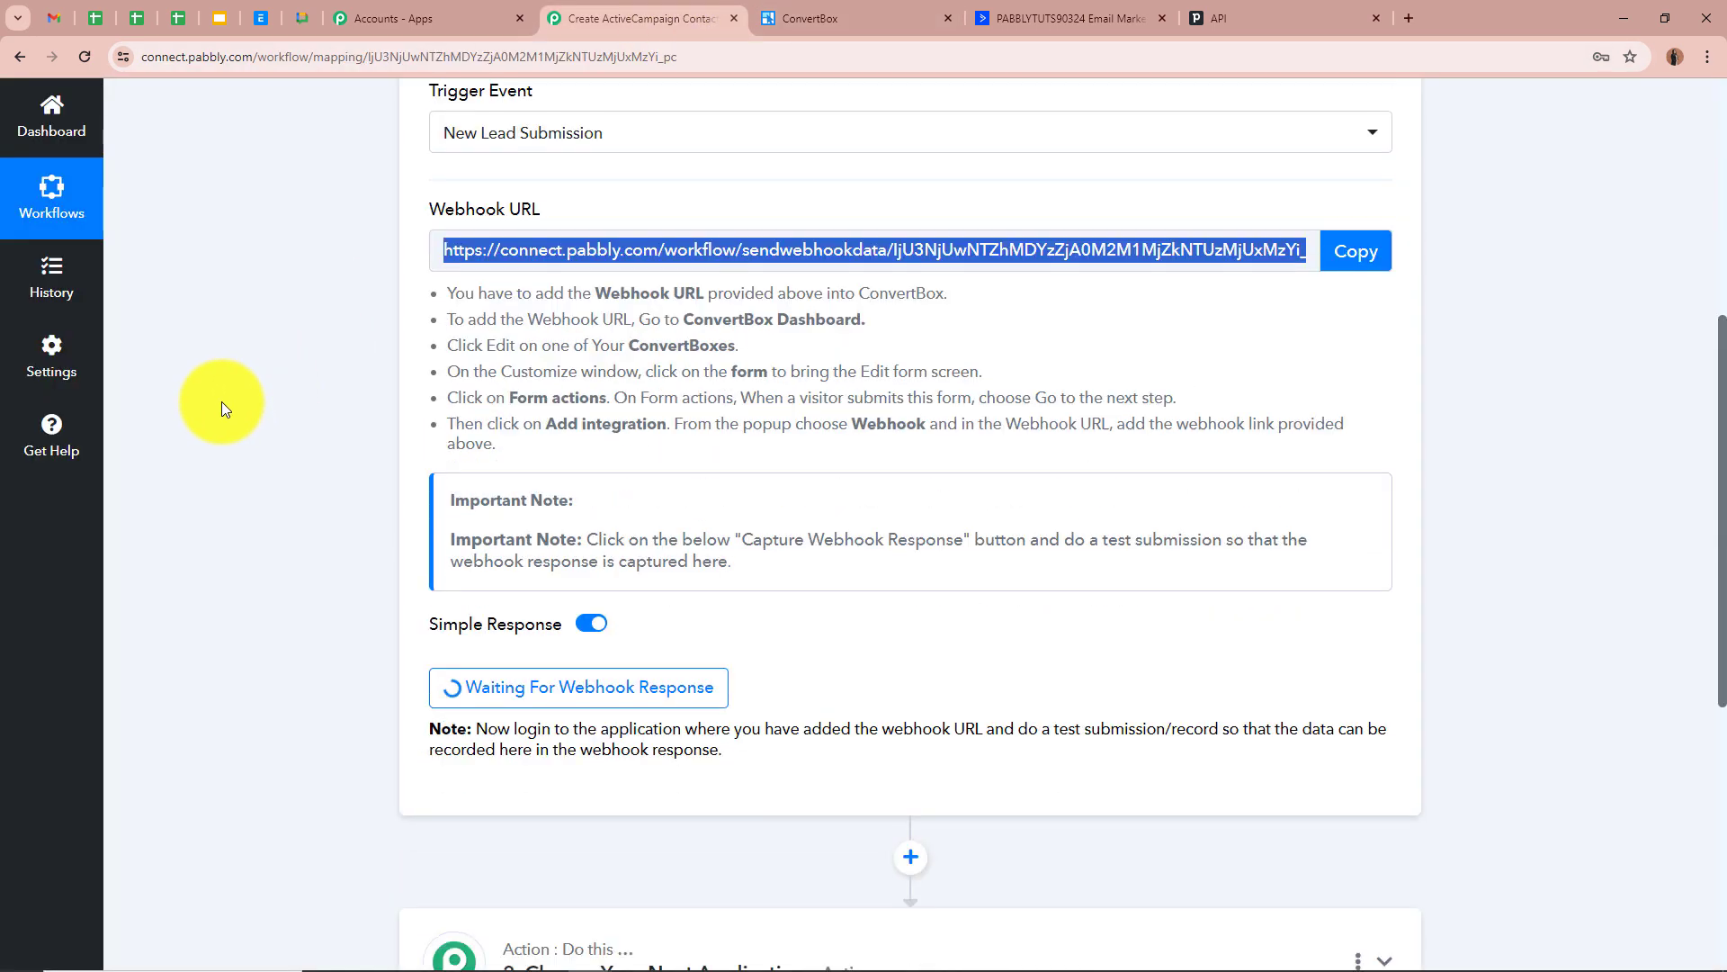
left_click(266, 592)
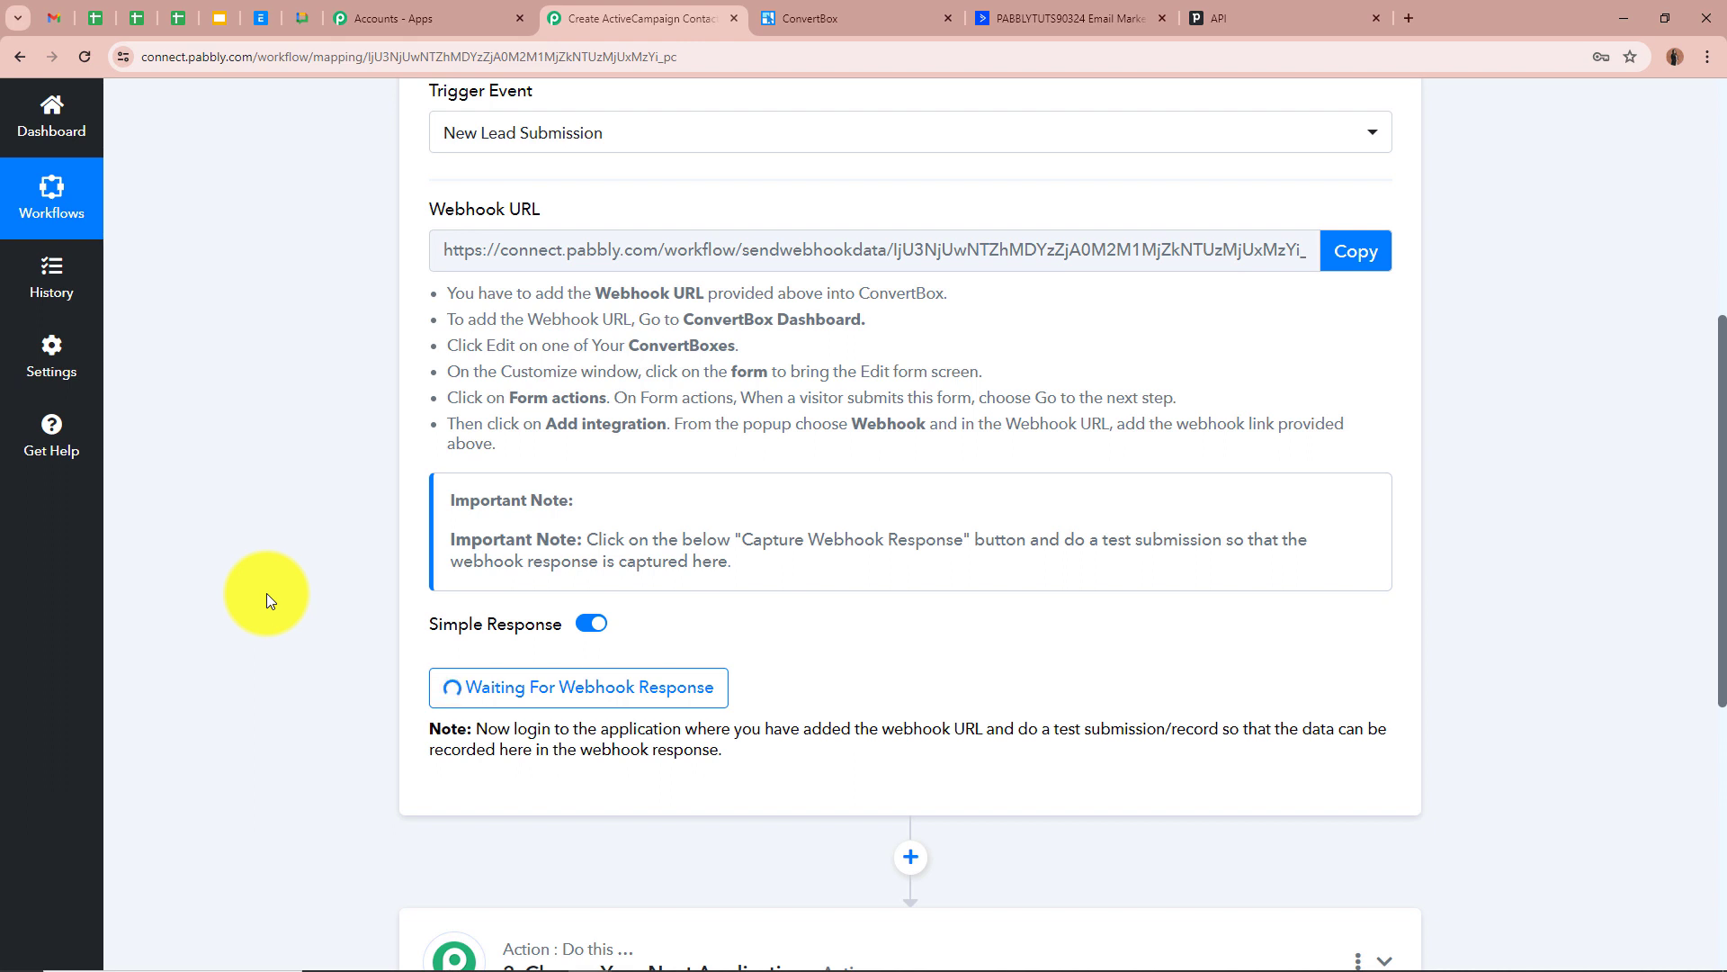
scroll(267, 592, "up", 5)
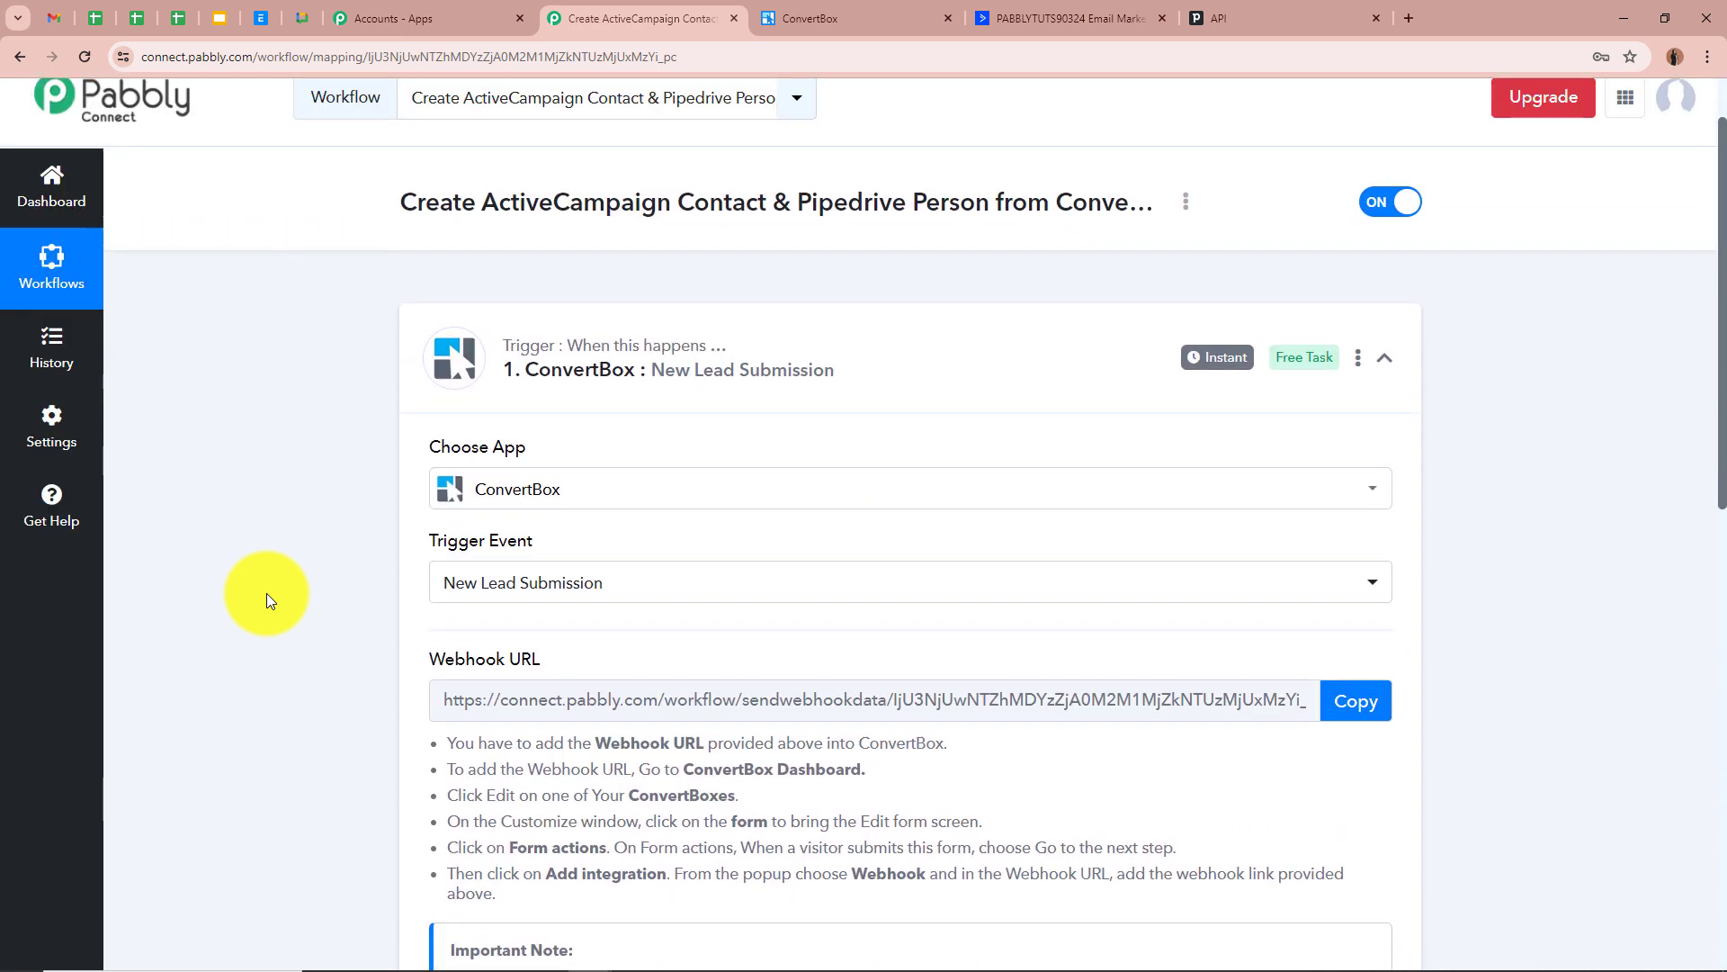
scroll(266, 585, "down", 5)
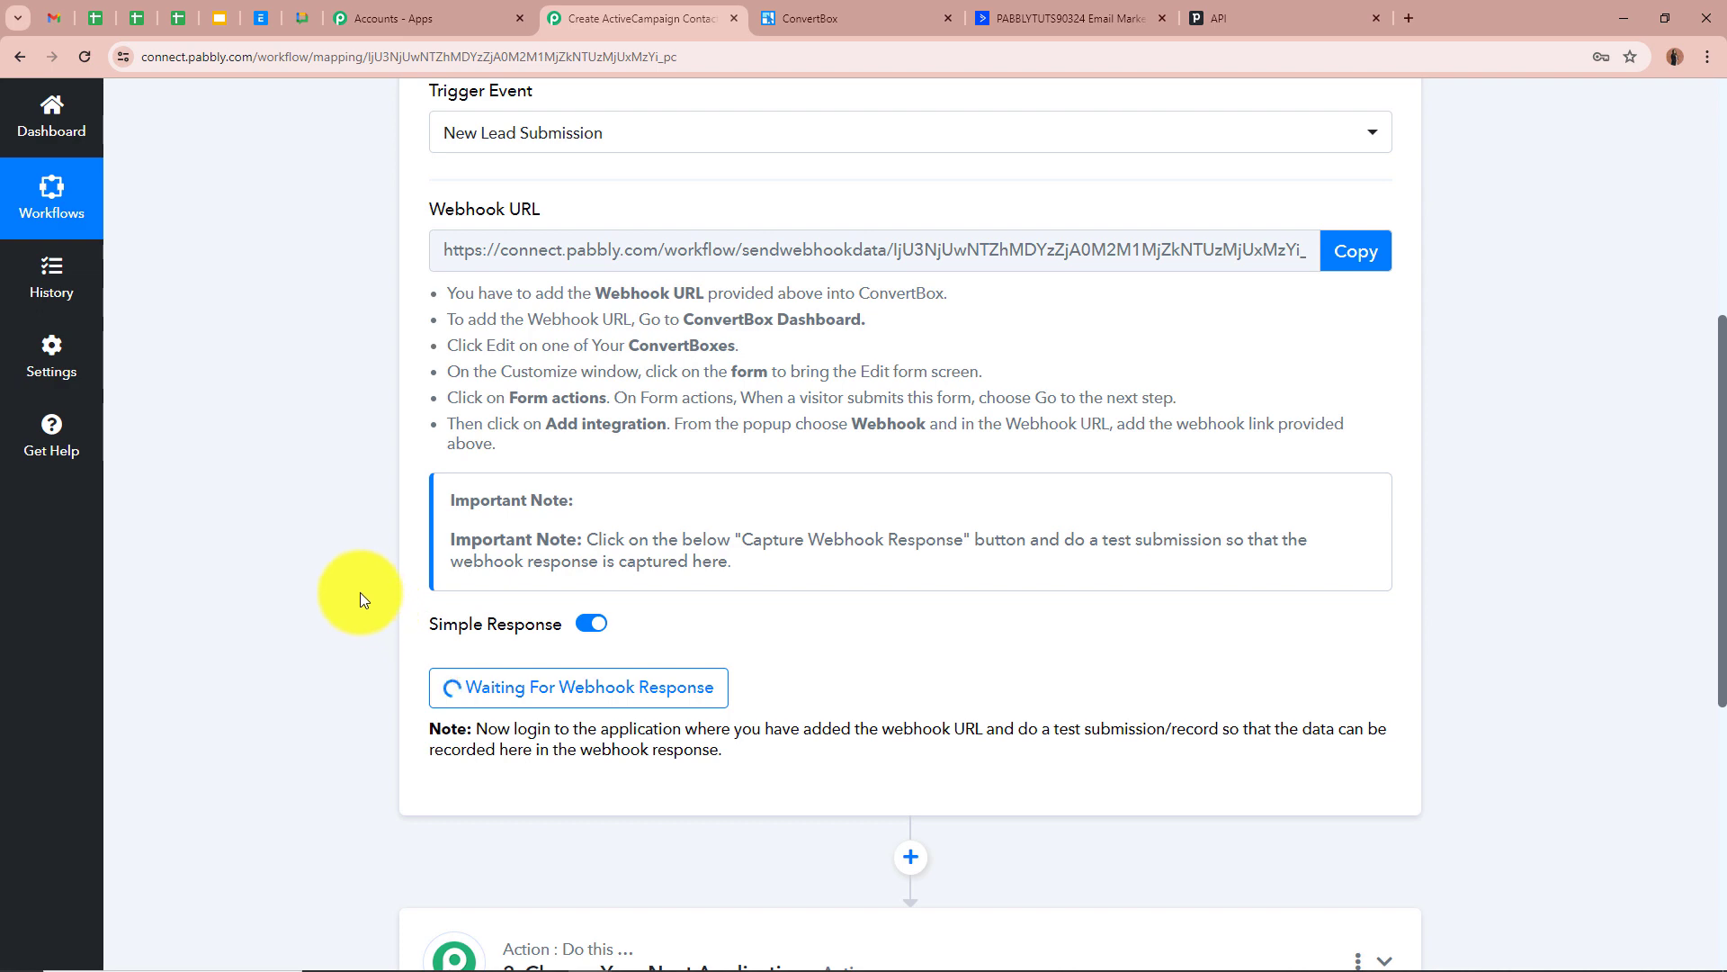
scroll(360, 592, "up", 6)
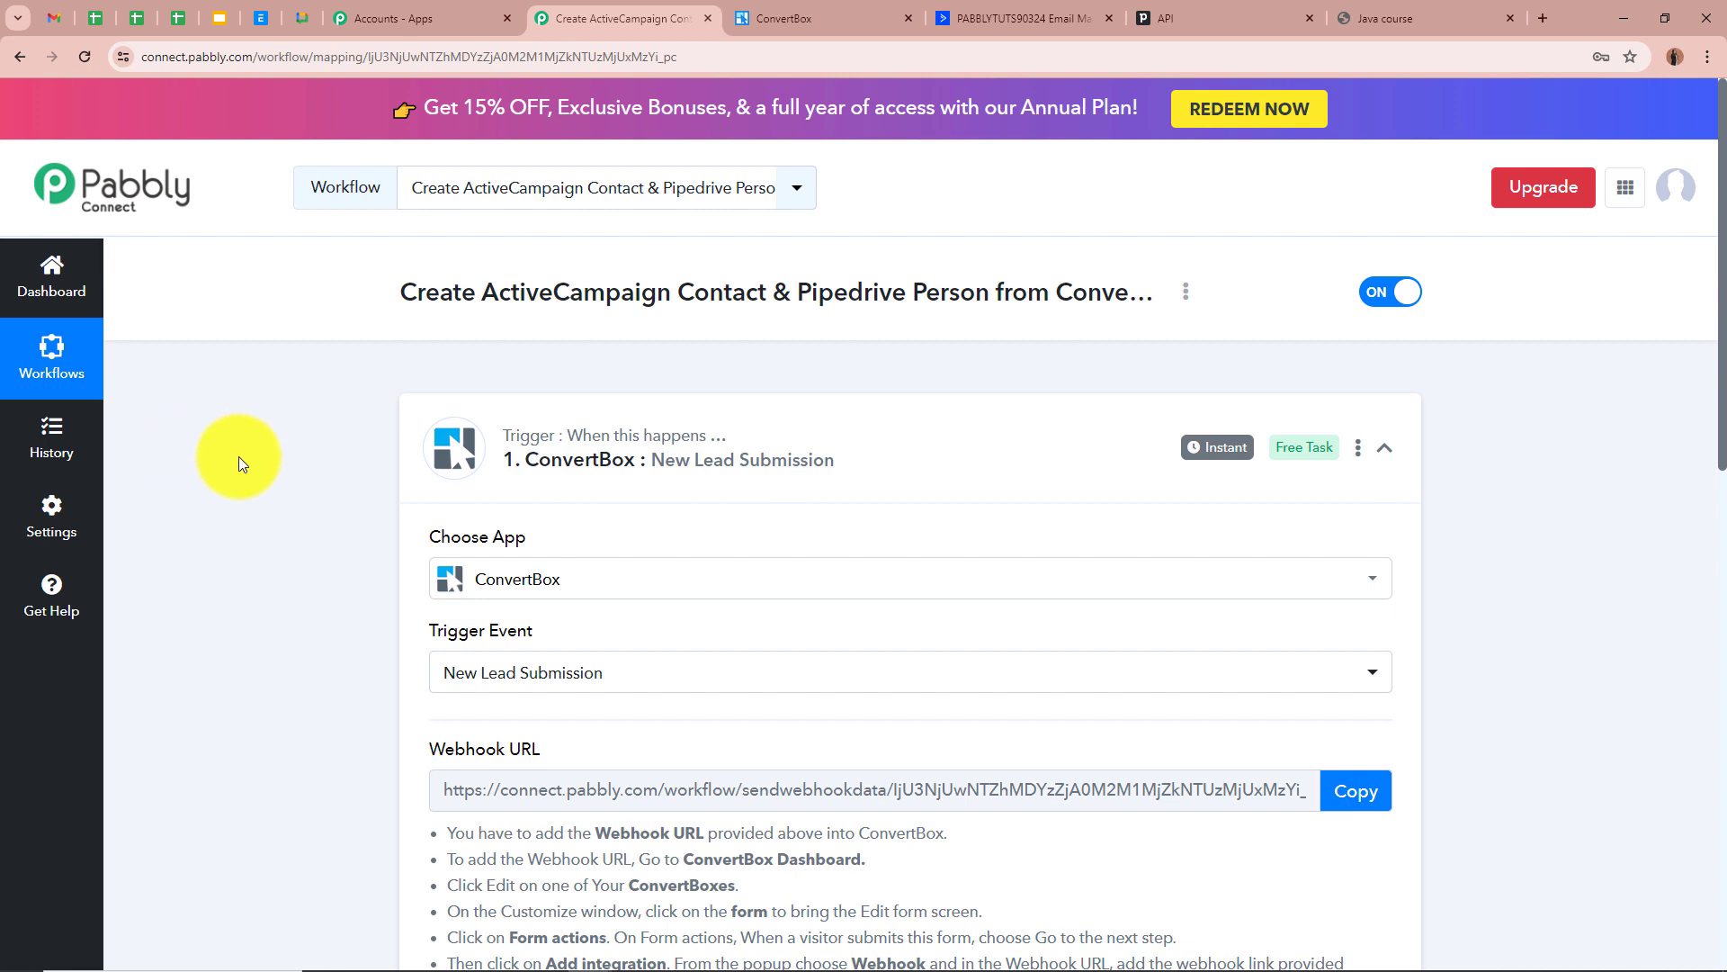
left_click(1431, 18)
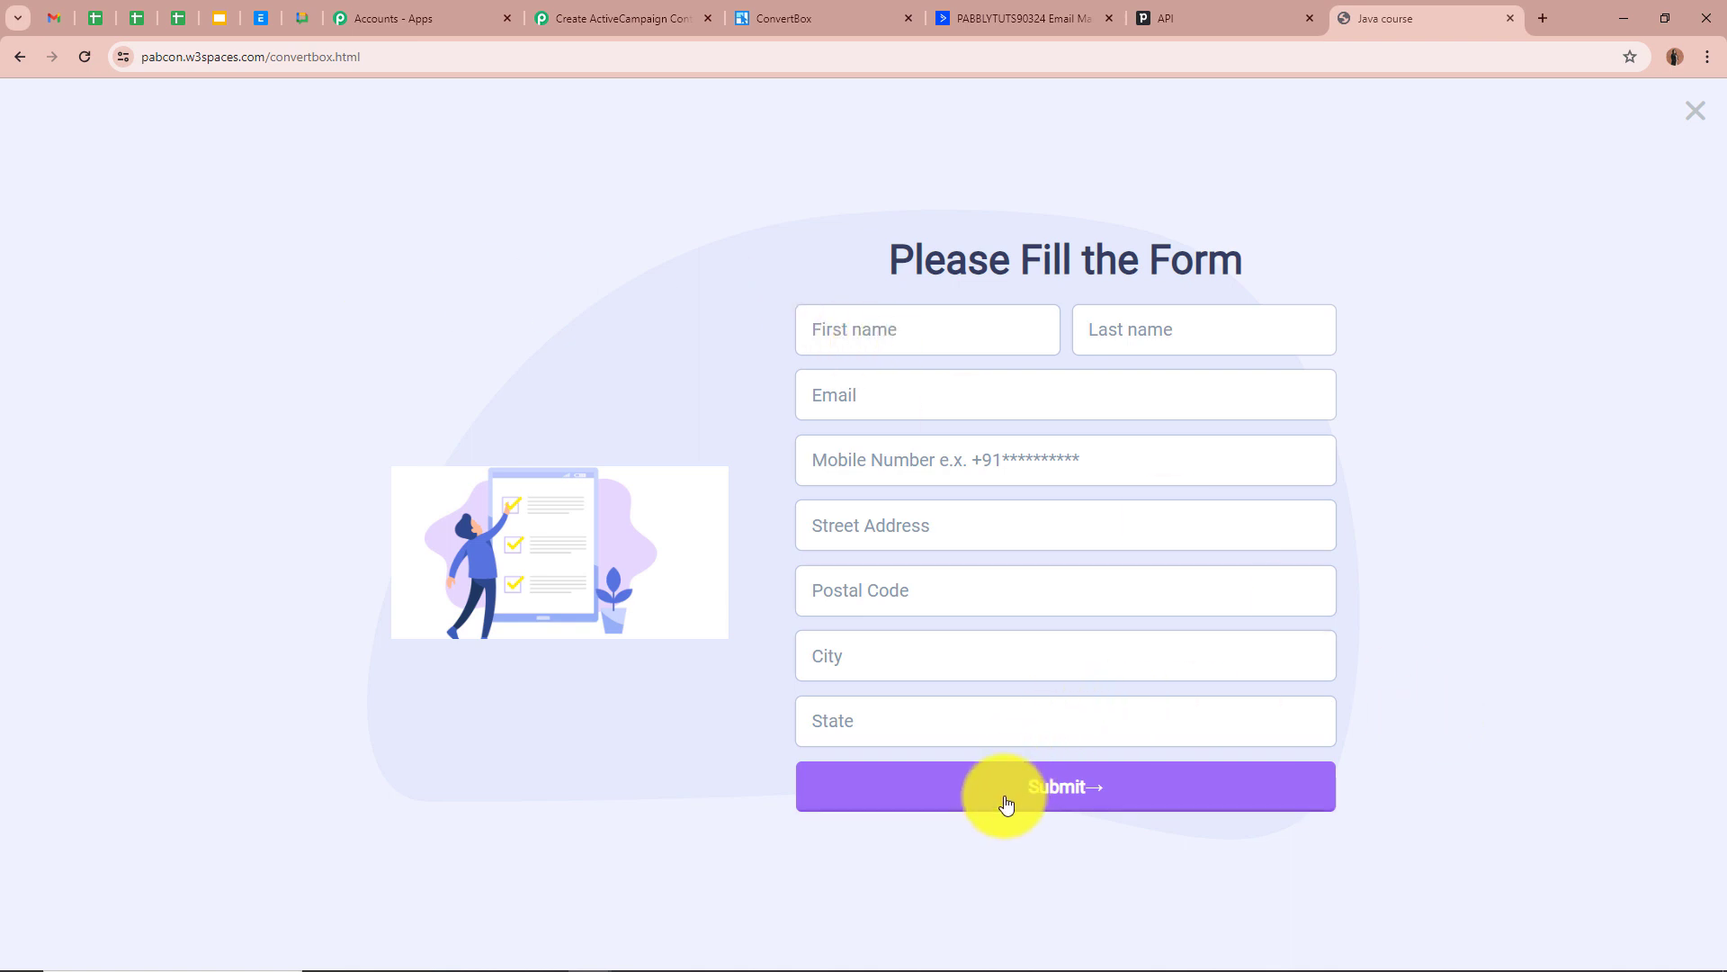
Enter the sample lead's first name, last name, e-mail, phone and street address
left_click(954, 331)
type("Demo")
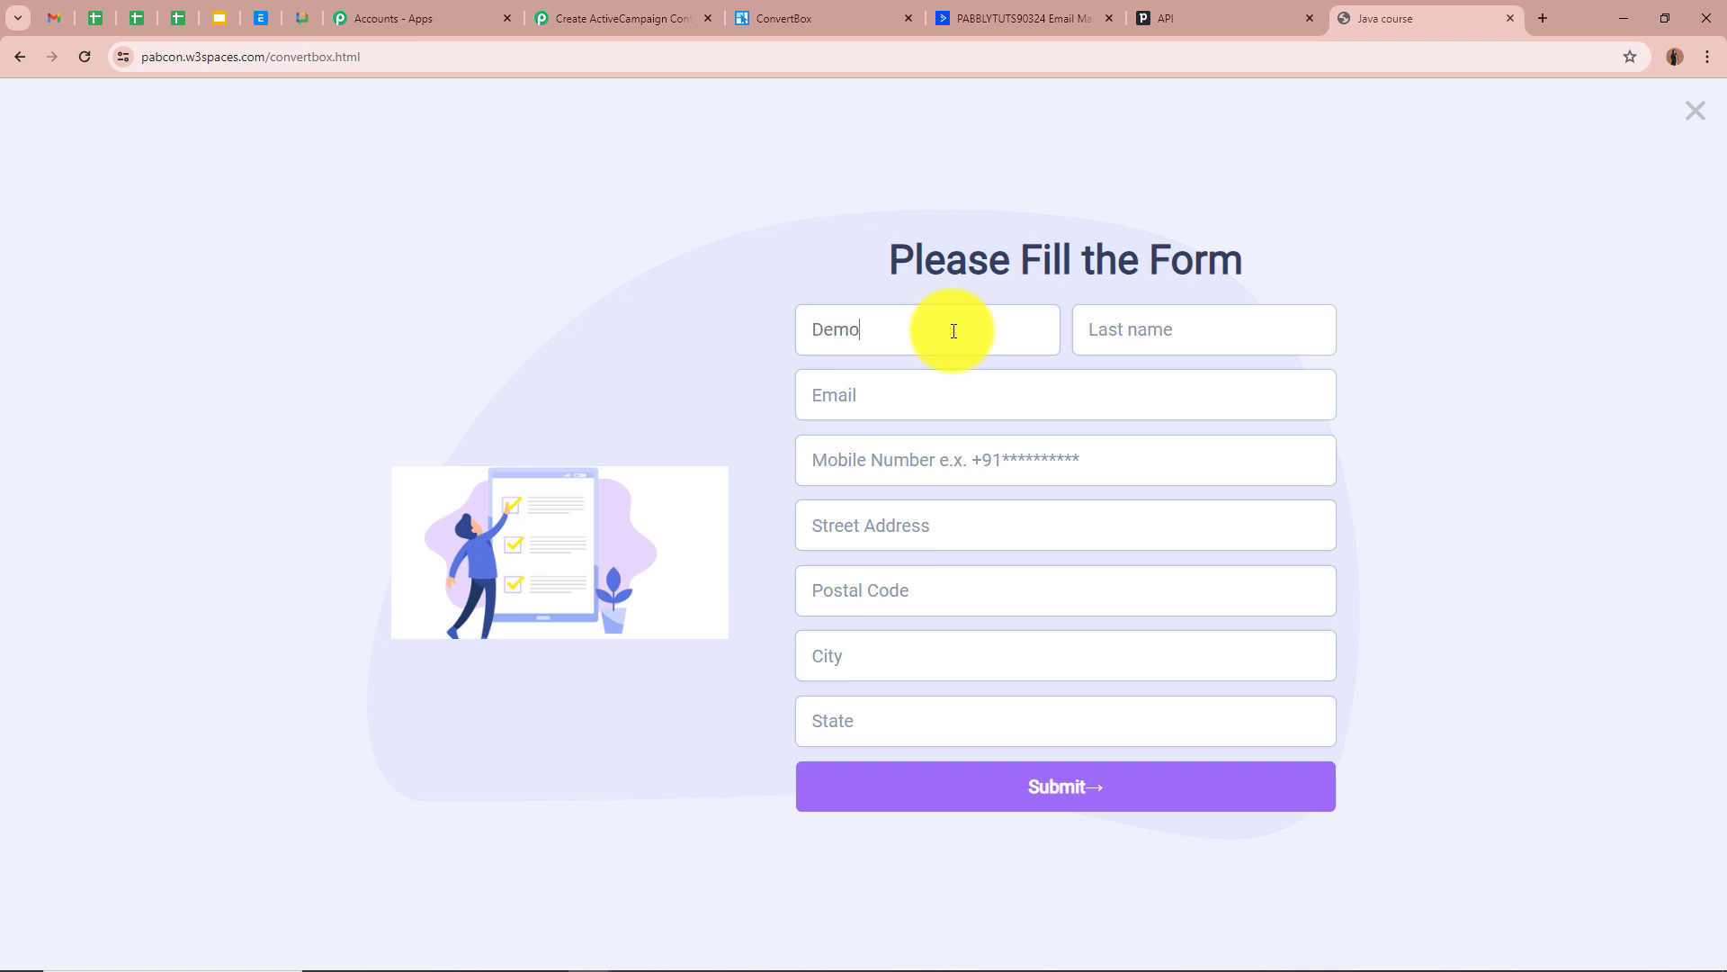
left_click(1156, 320)
type("Smart")
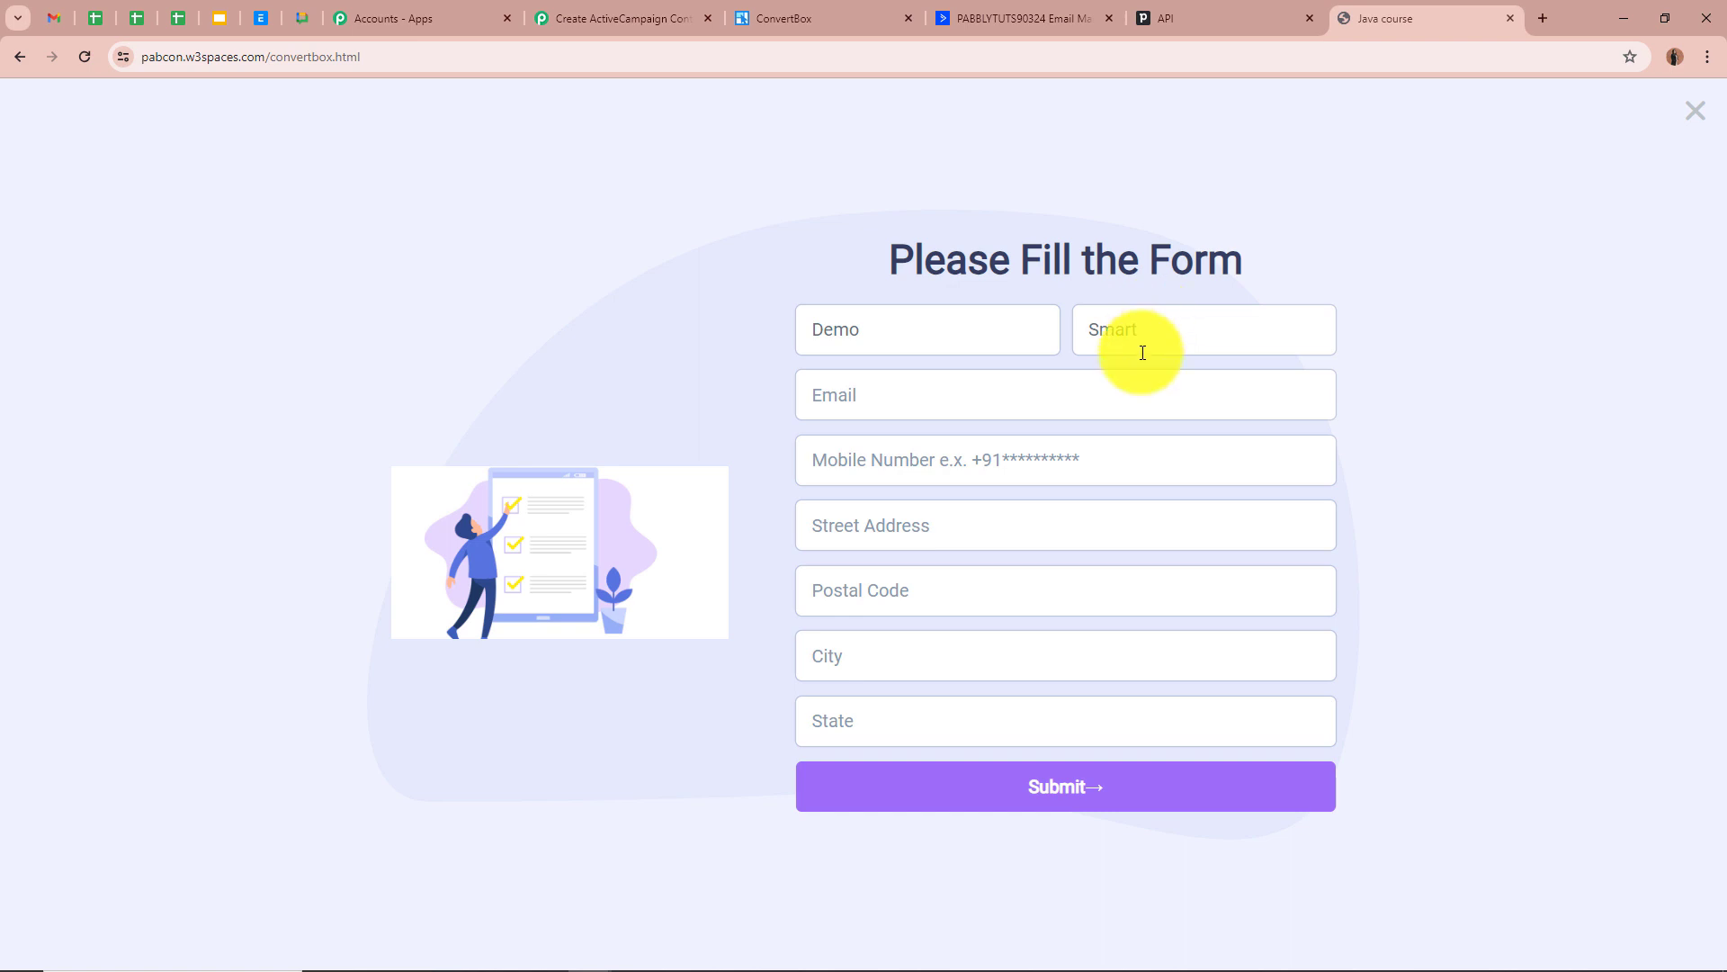
left_click(1118, 392)
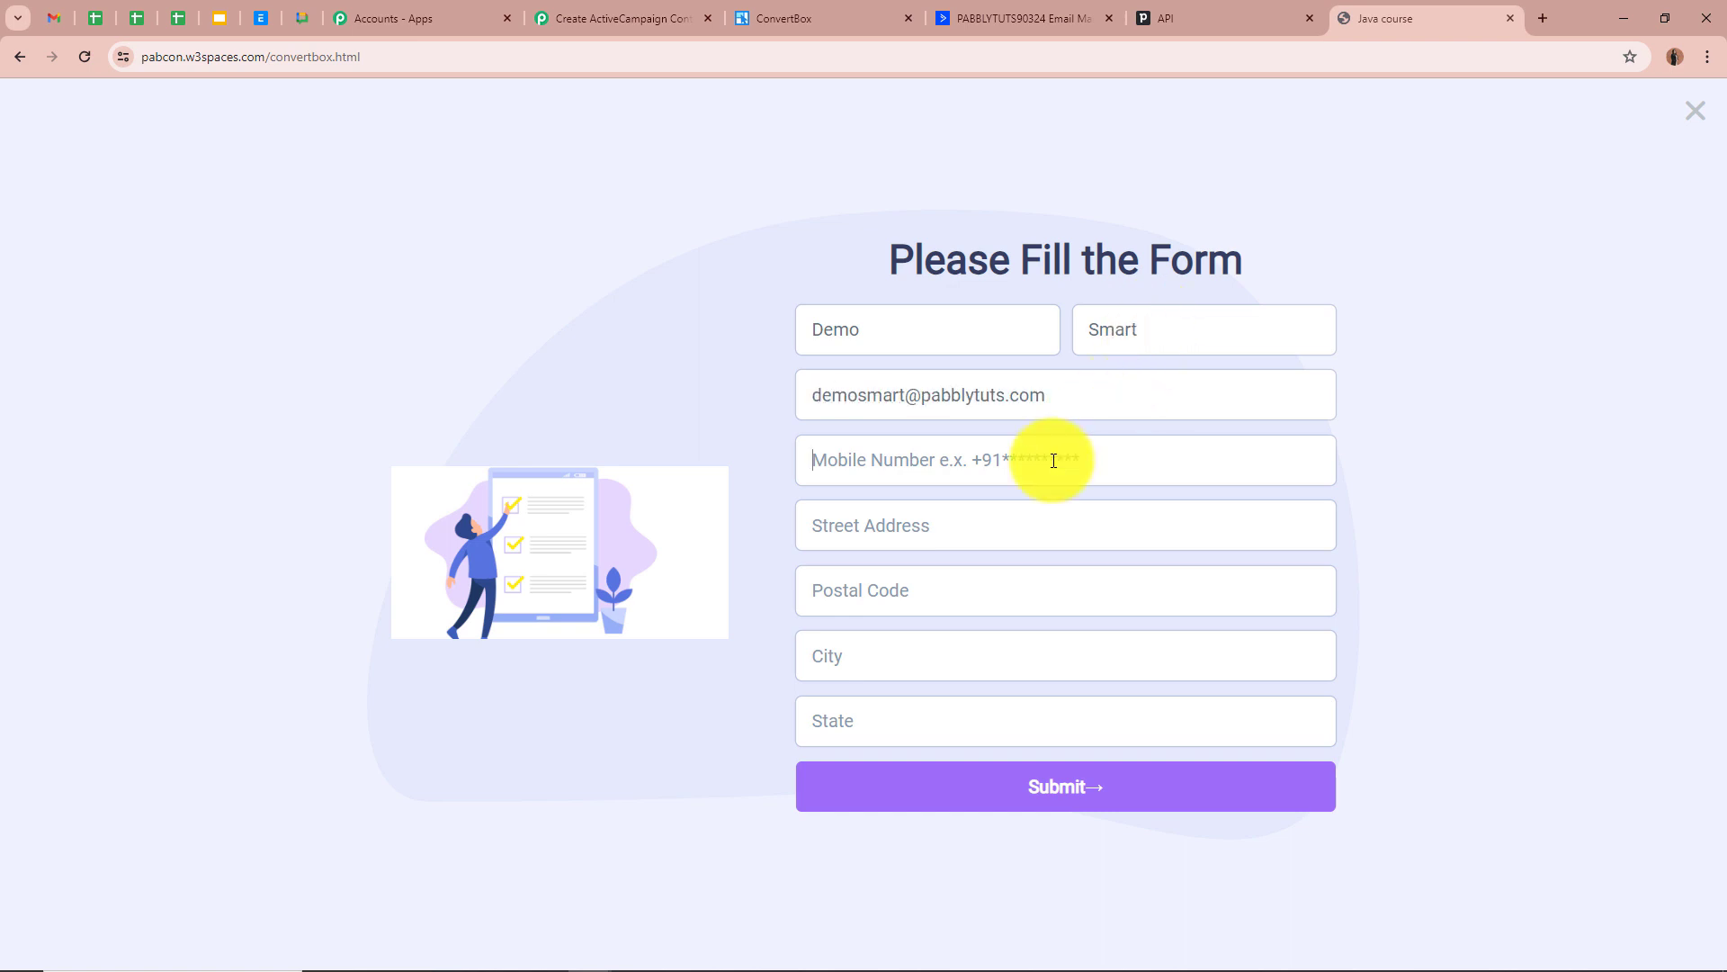
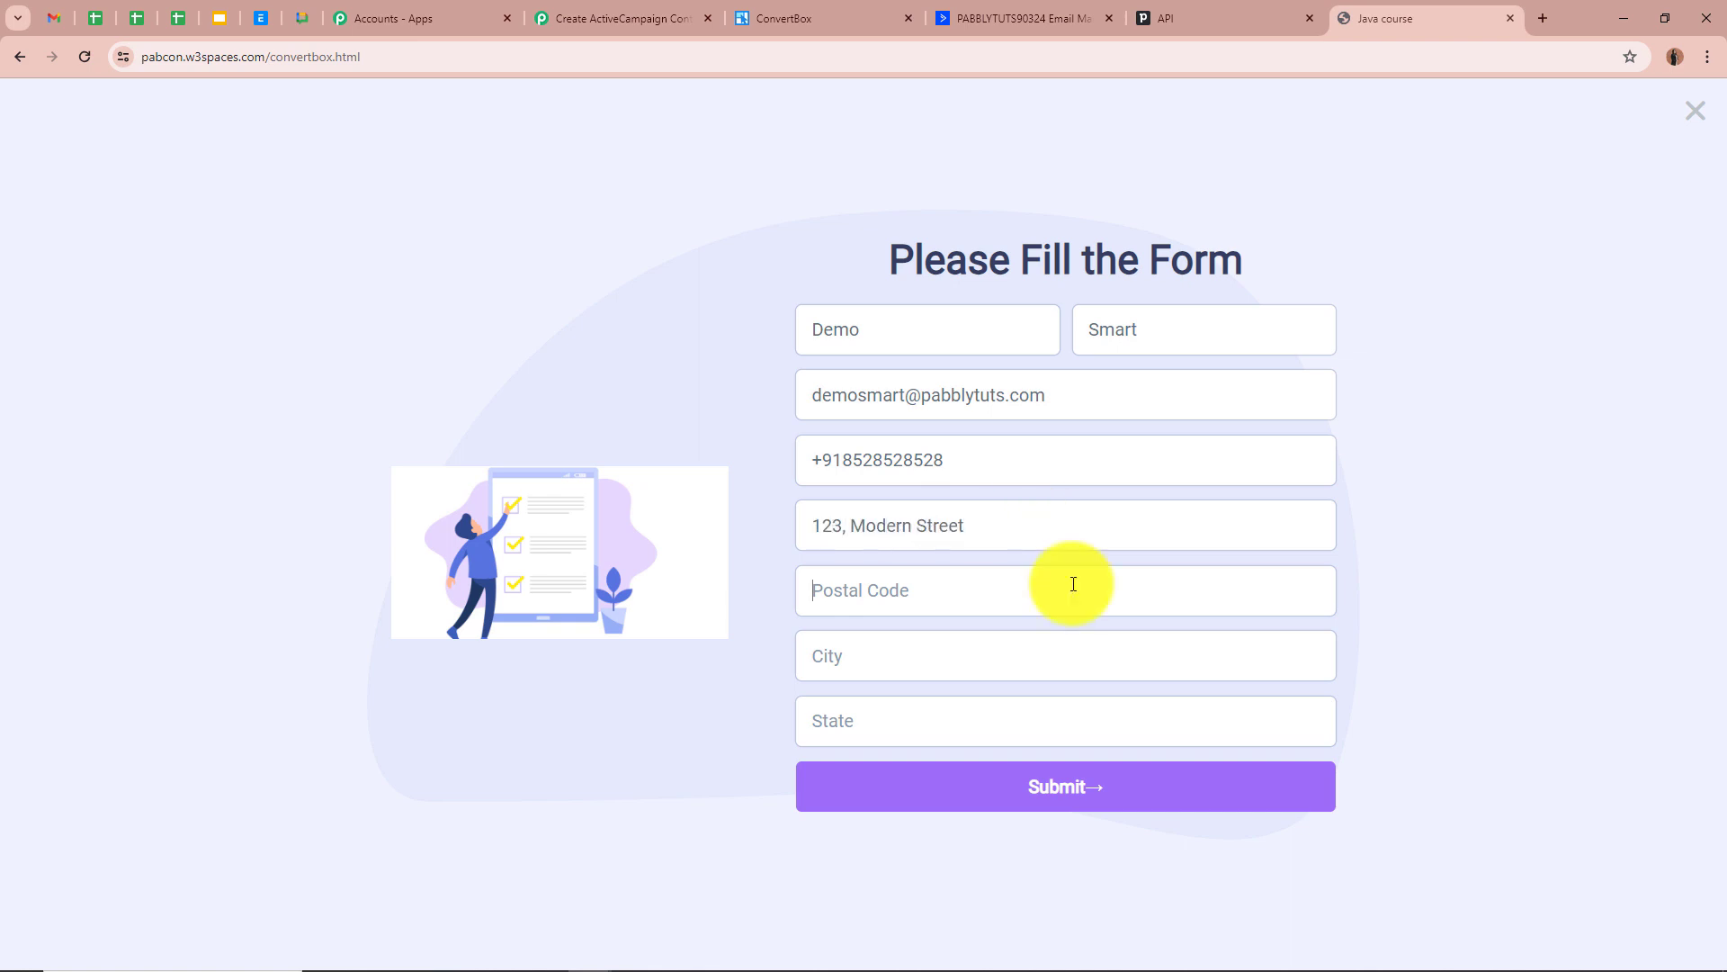
Fill in the sample postal code, city and state, then submit the form
left_click(1096, 573)
type("462003")
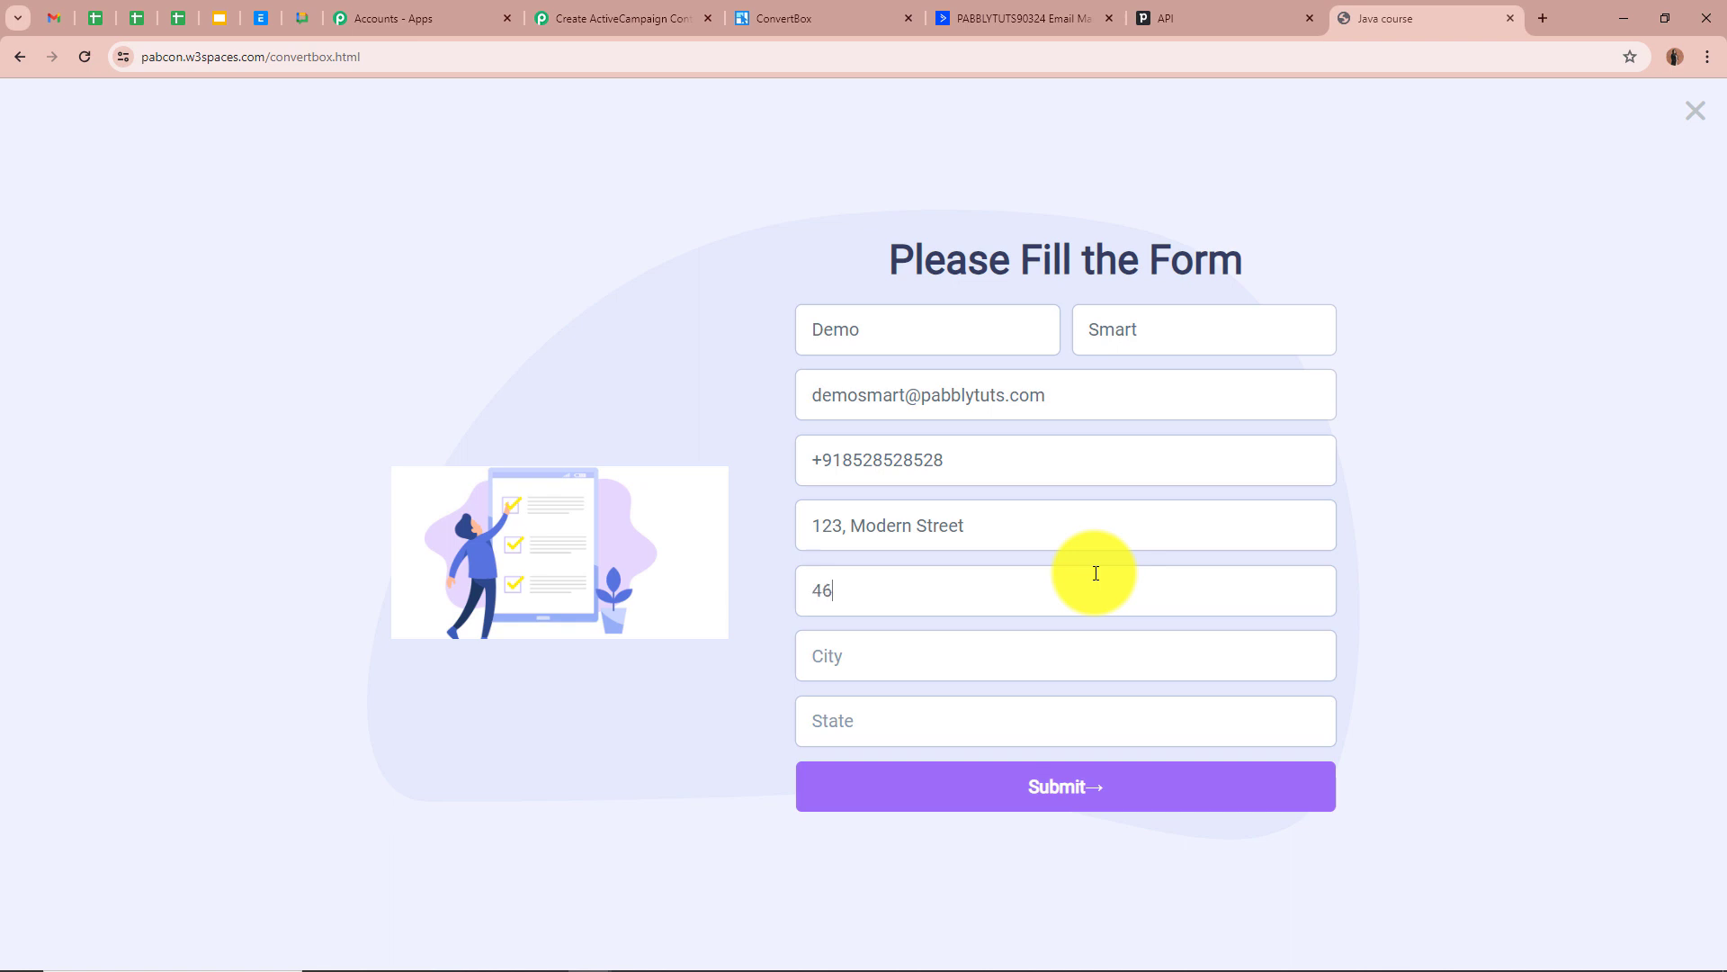
left_click(1074, 635)
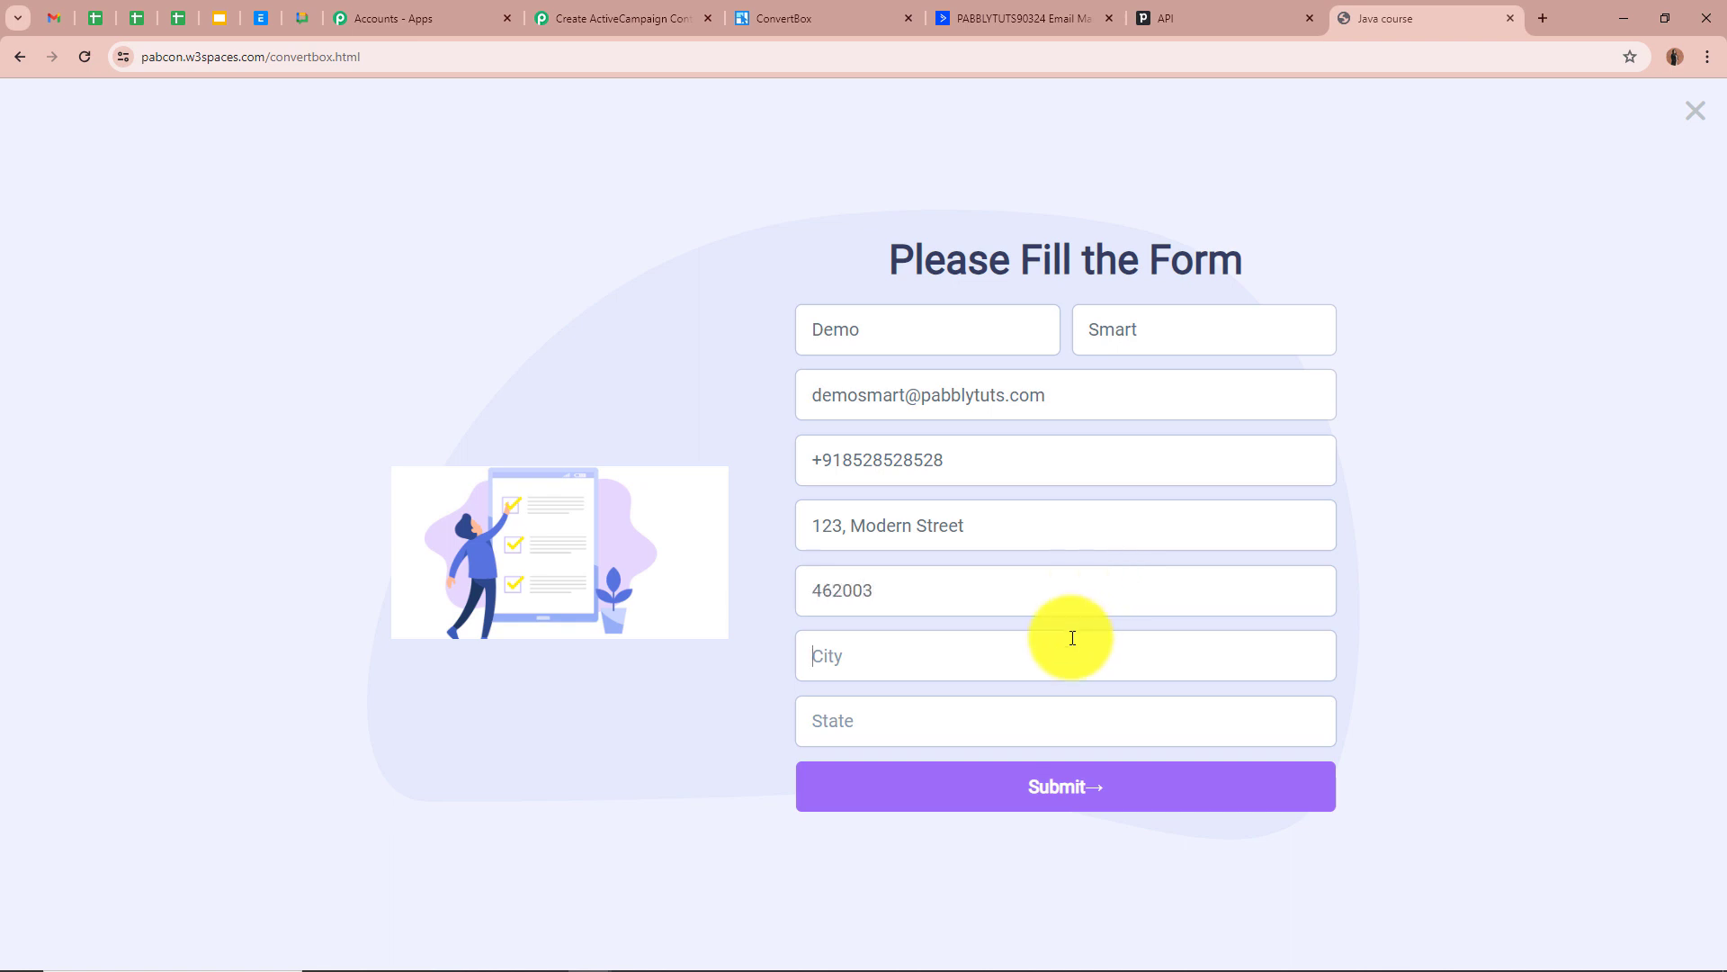
type("Bhopal")
left_click(1053, 729)
type("Madhya Pradesh")
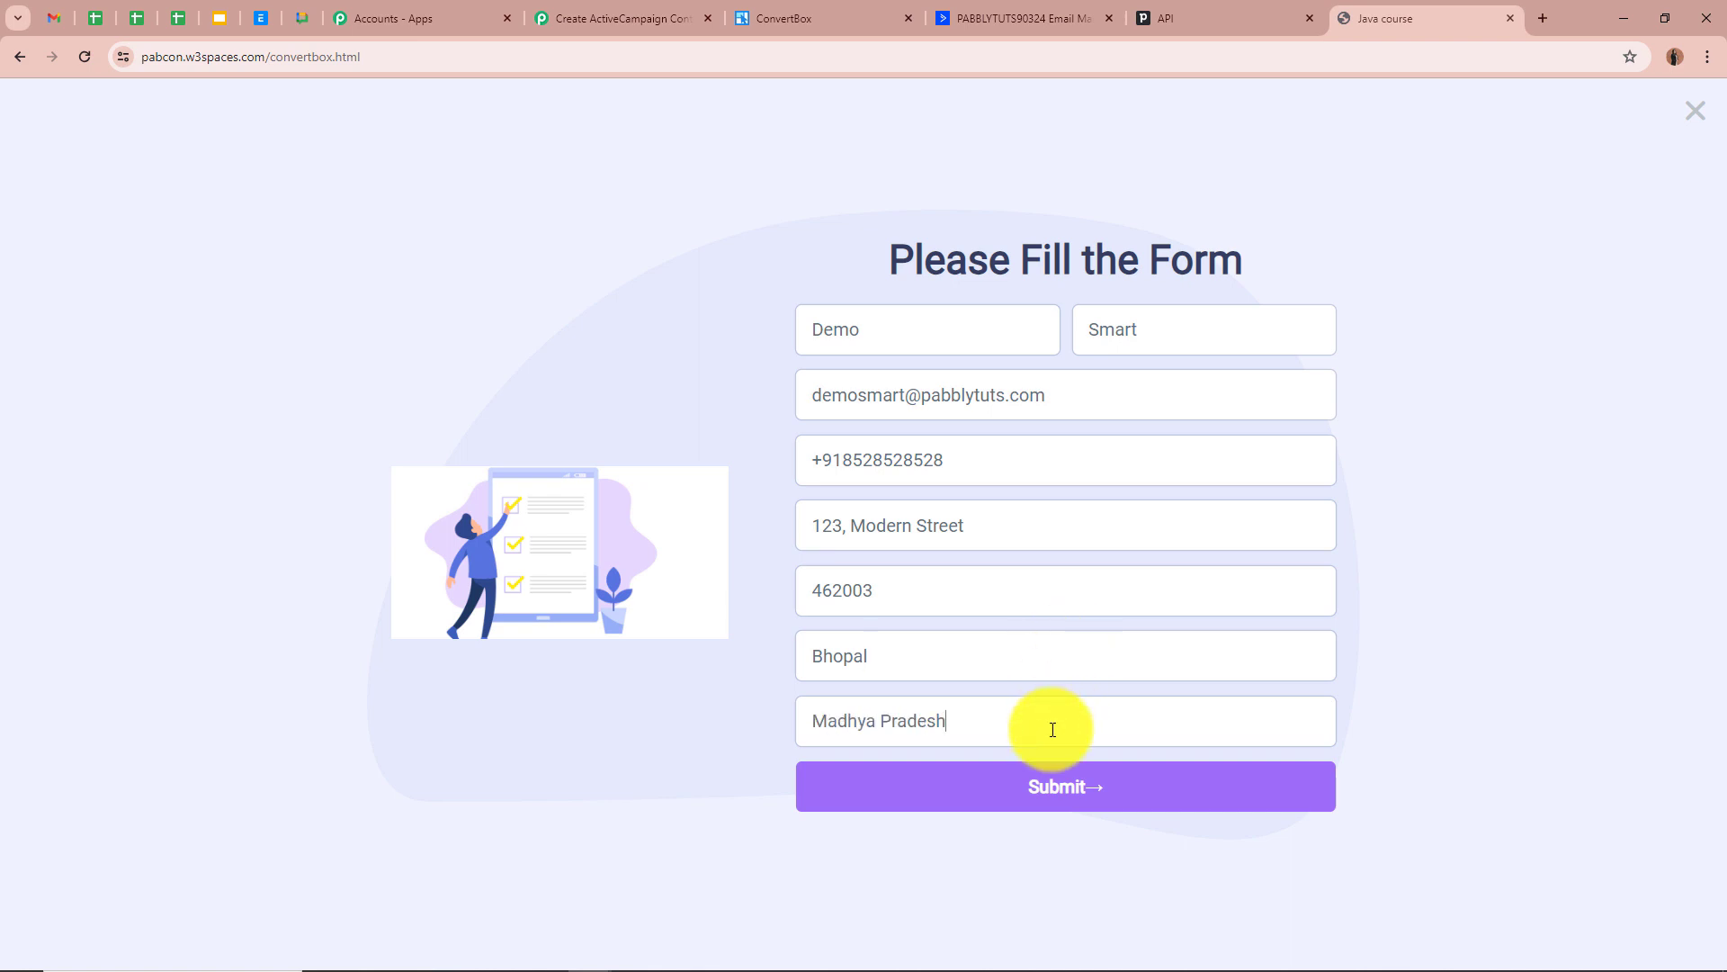
left_click(1138, 784)
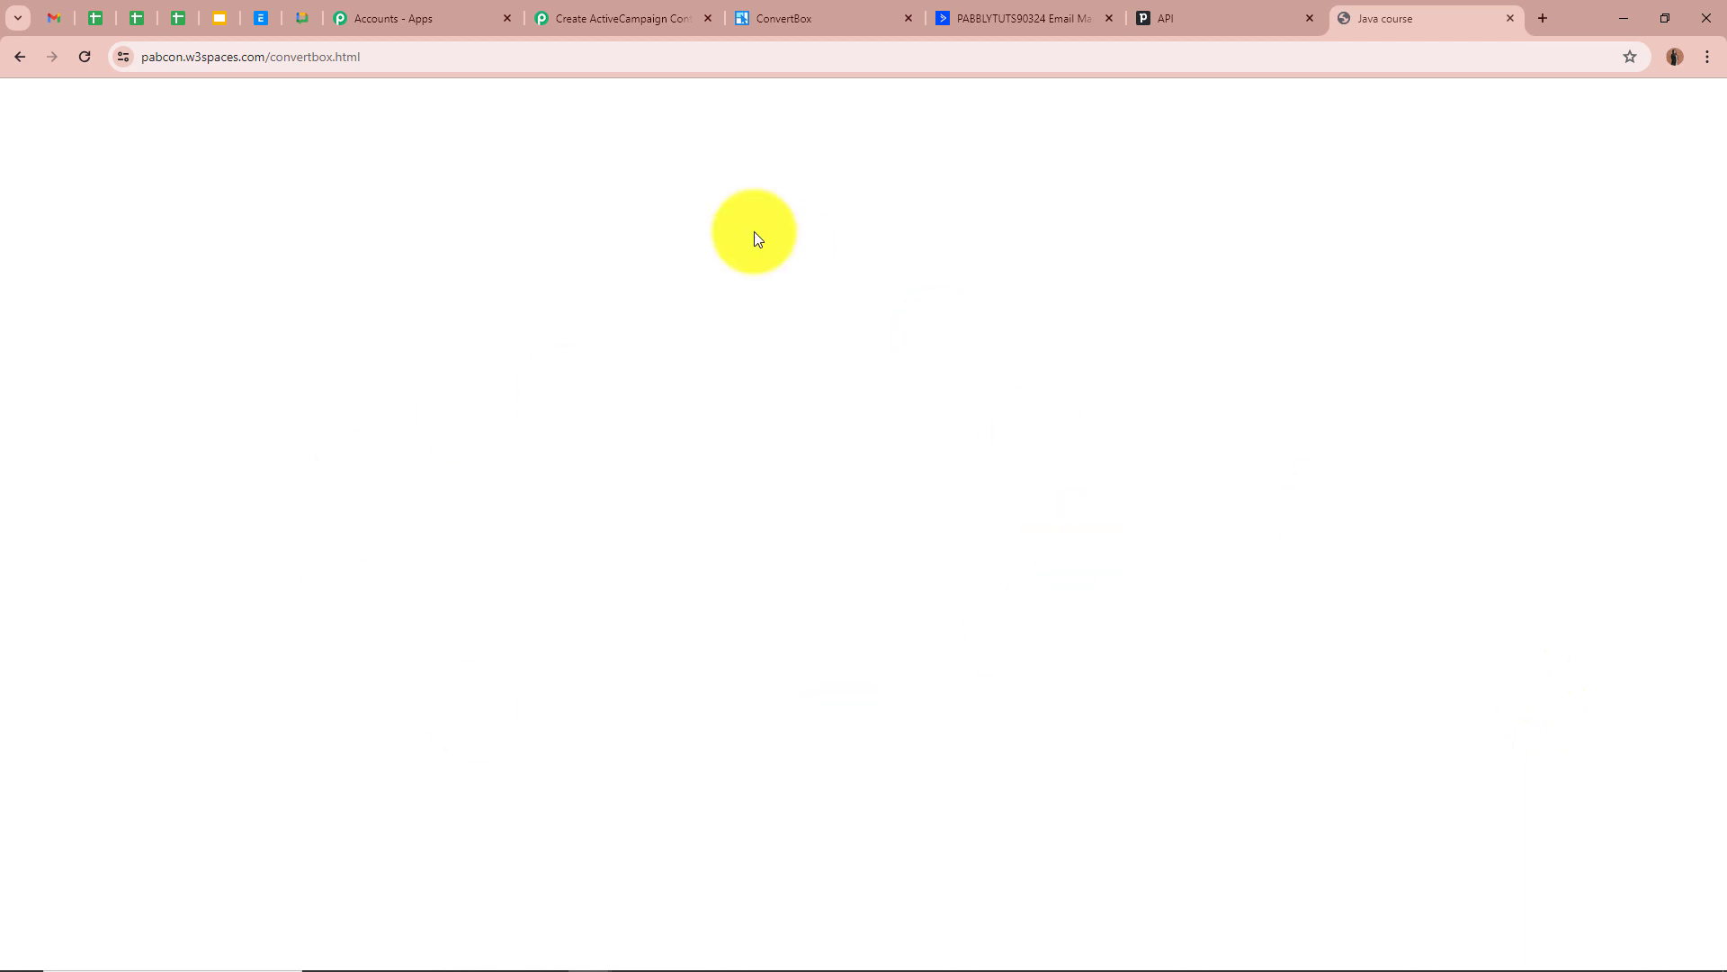
Back in Pabbly, review the captured lead in Response Received and collapse the ConvertBox trigger
left_click(606, 17)
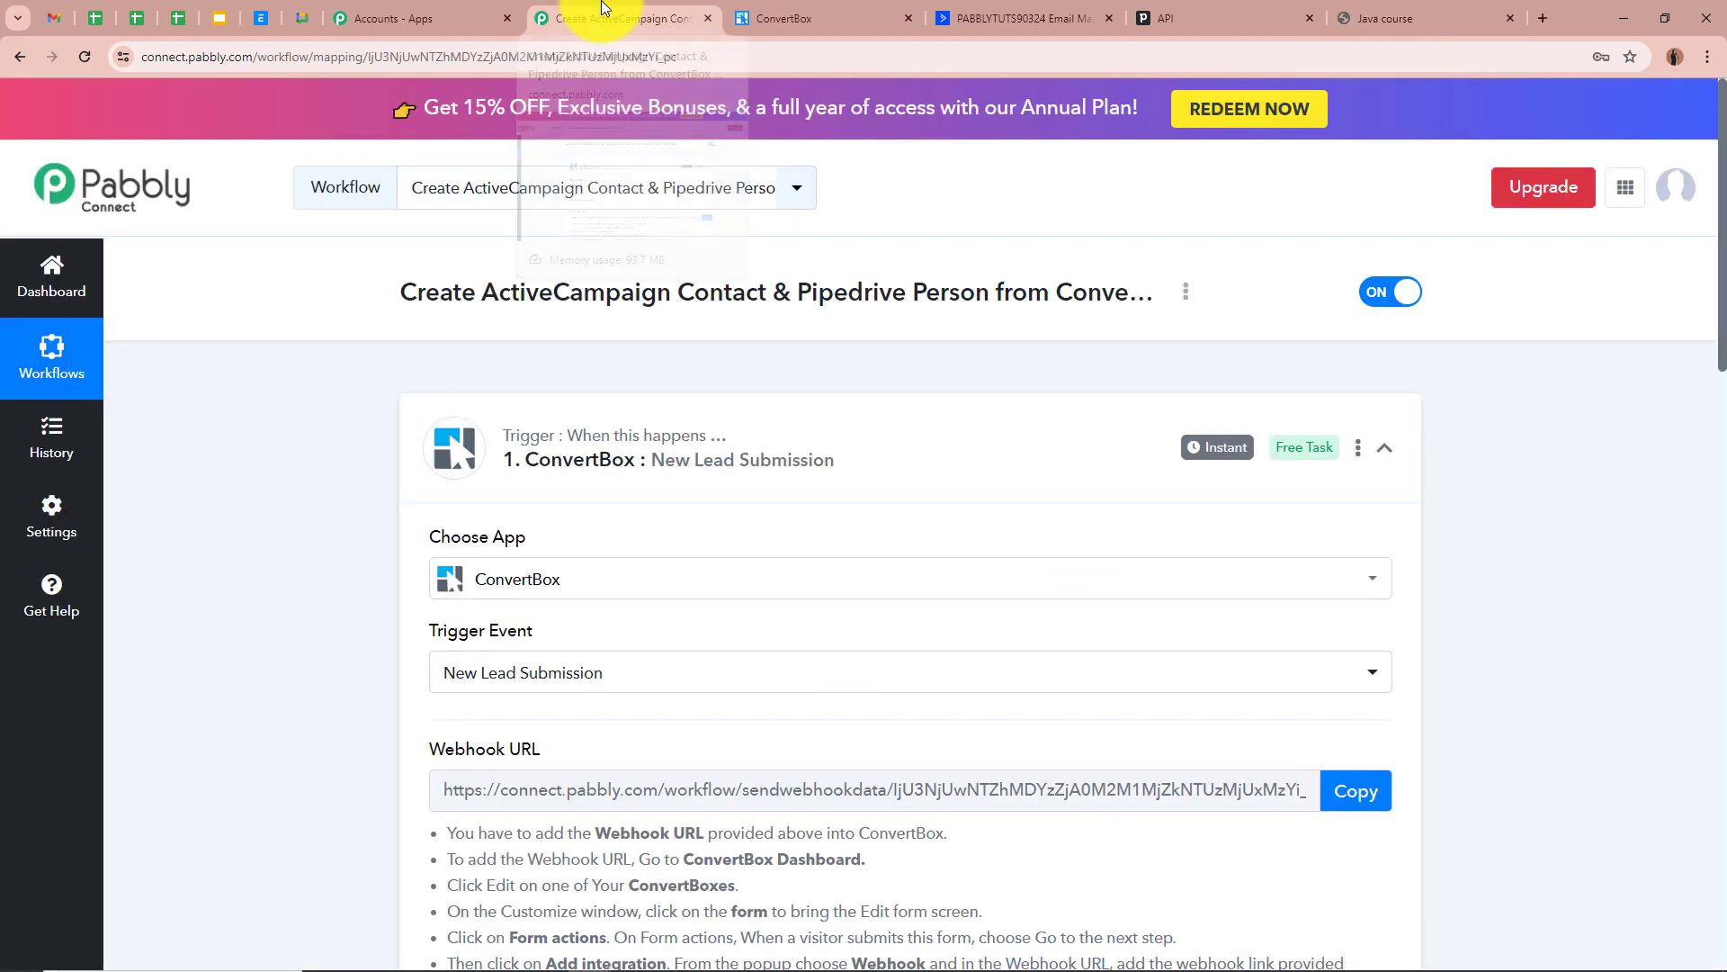
scroll(333, 590, "down", 13)
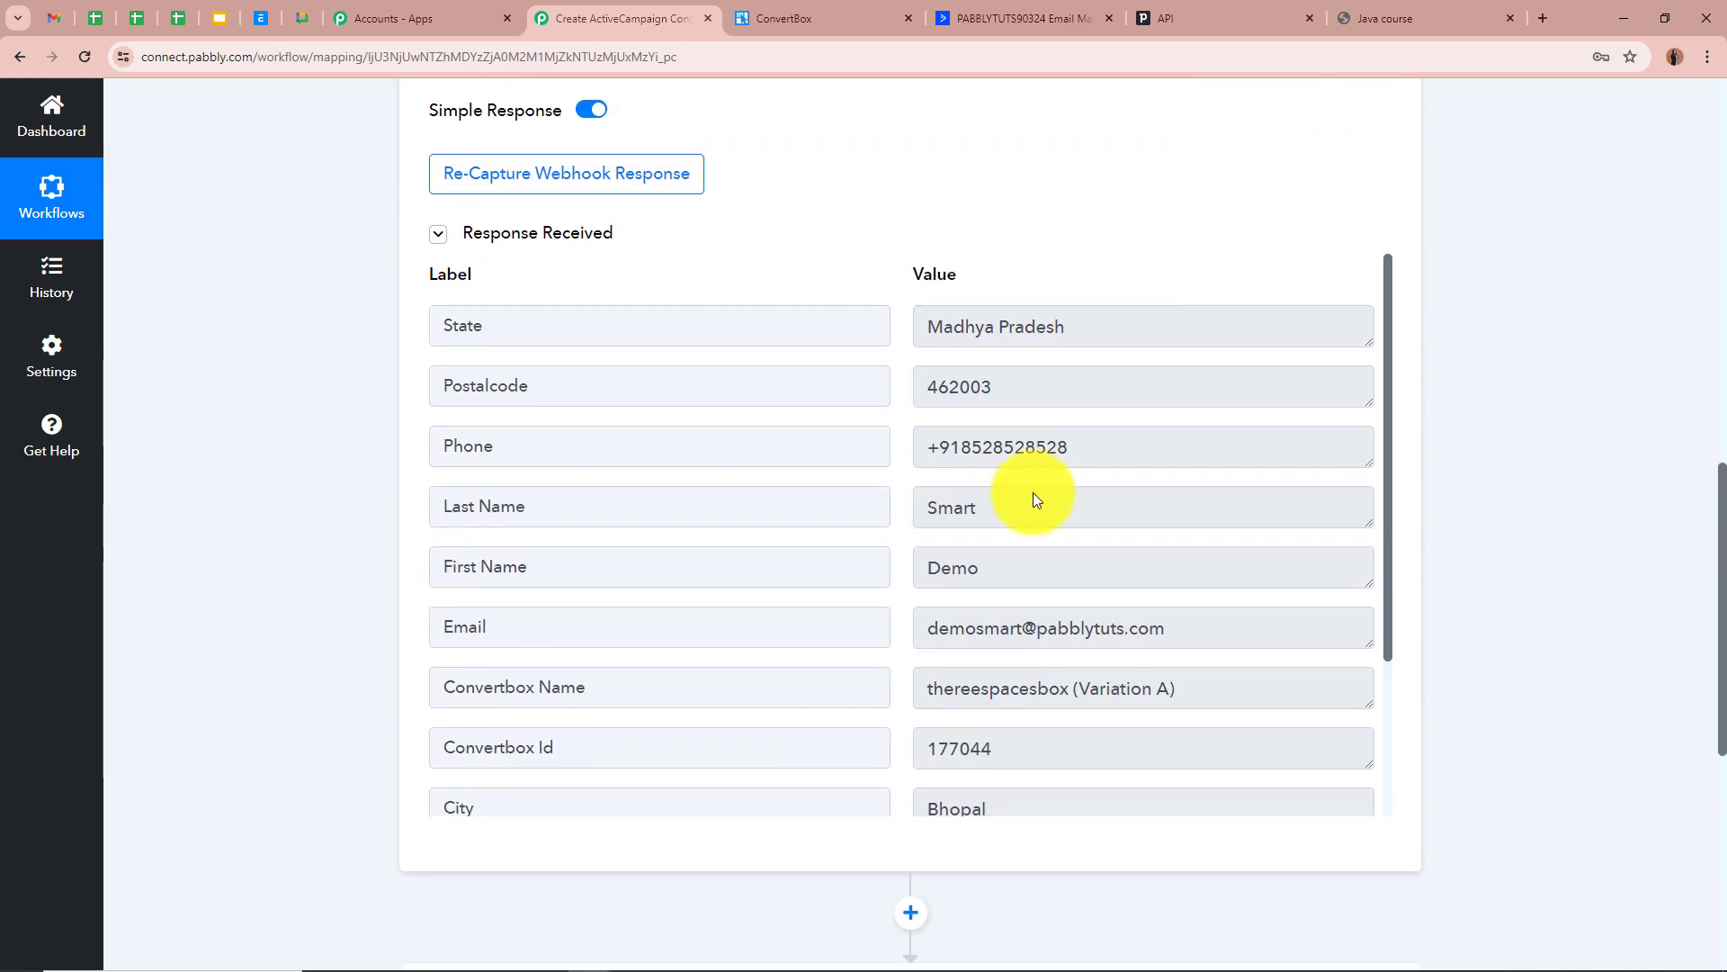
scroll(880, 625, "down", 3)
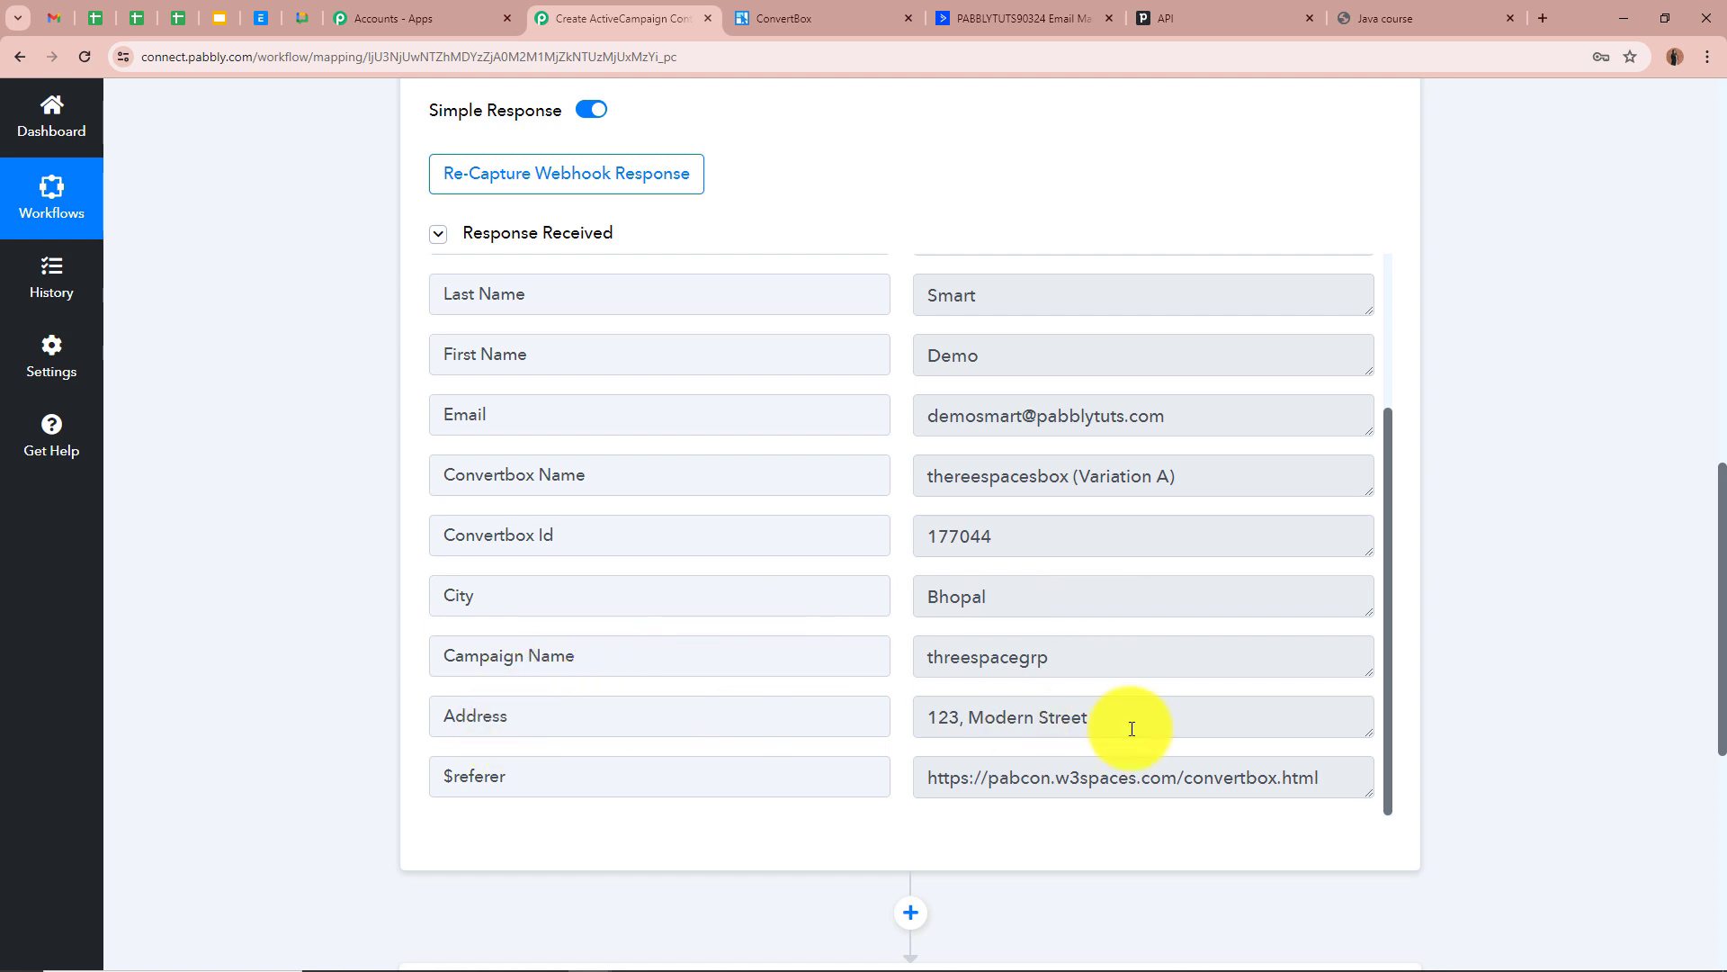
scroll(1129, 720, "up", 3)
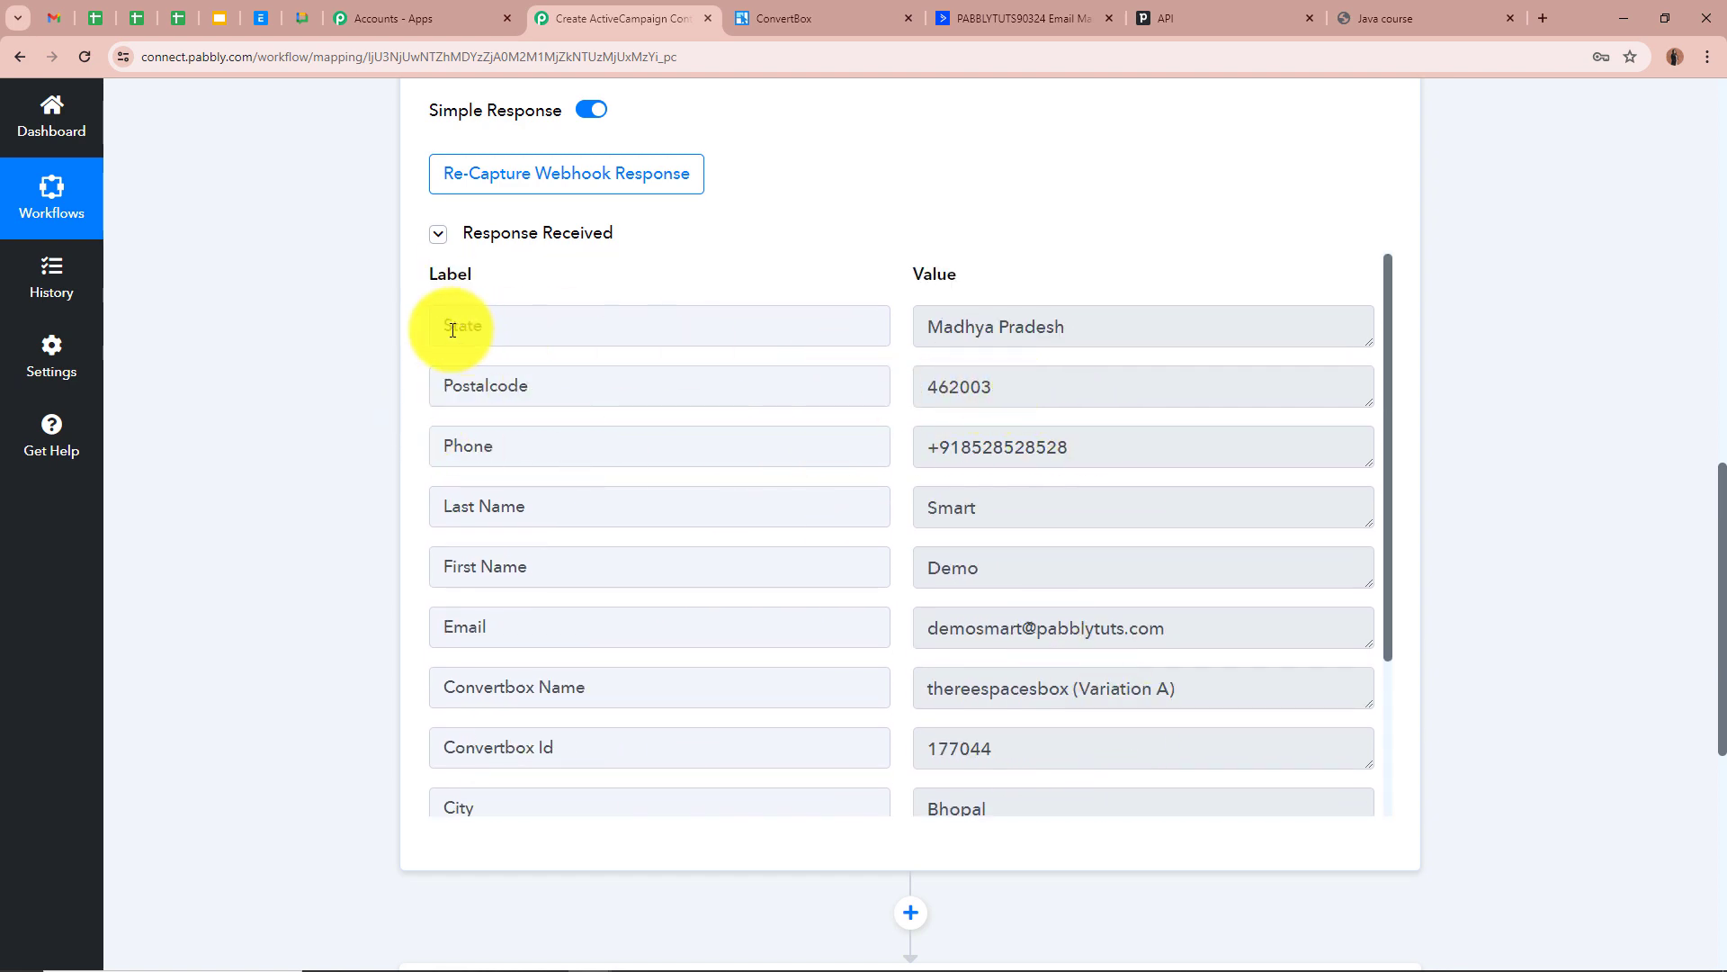
scroll(1457, 432, "up", 8)
scroll(1458, 432, "up", 5)
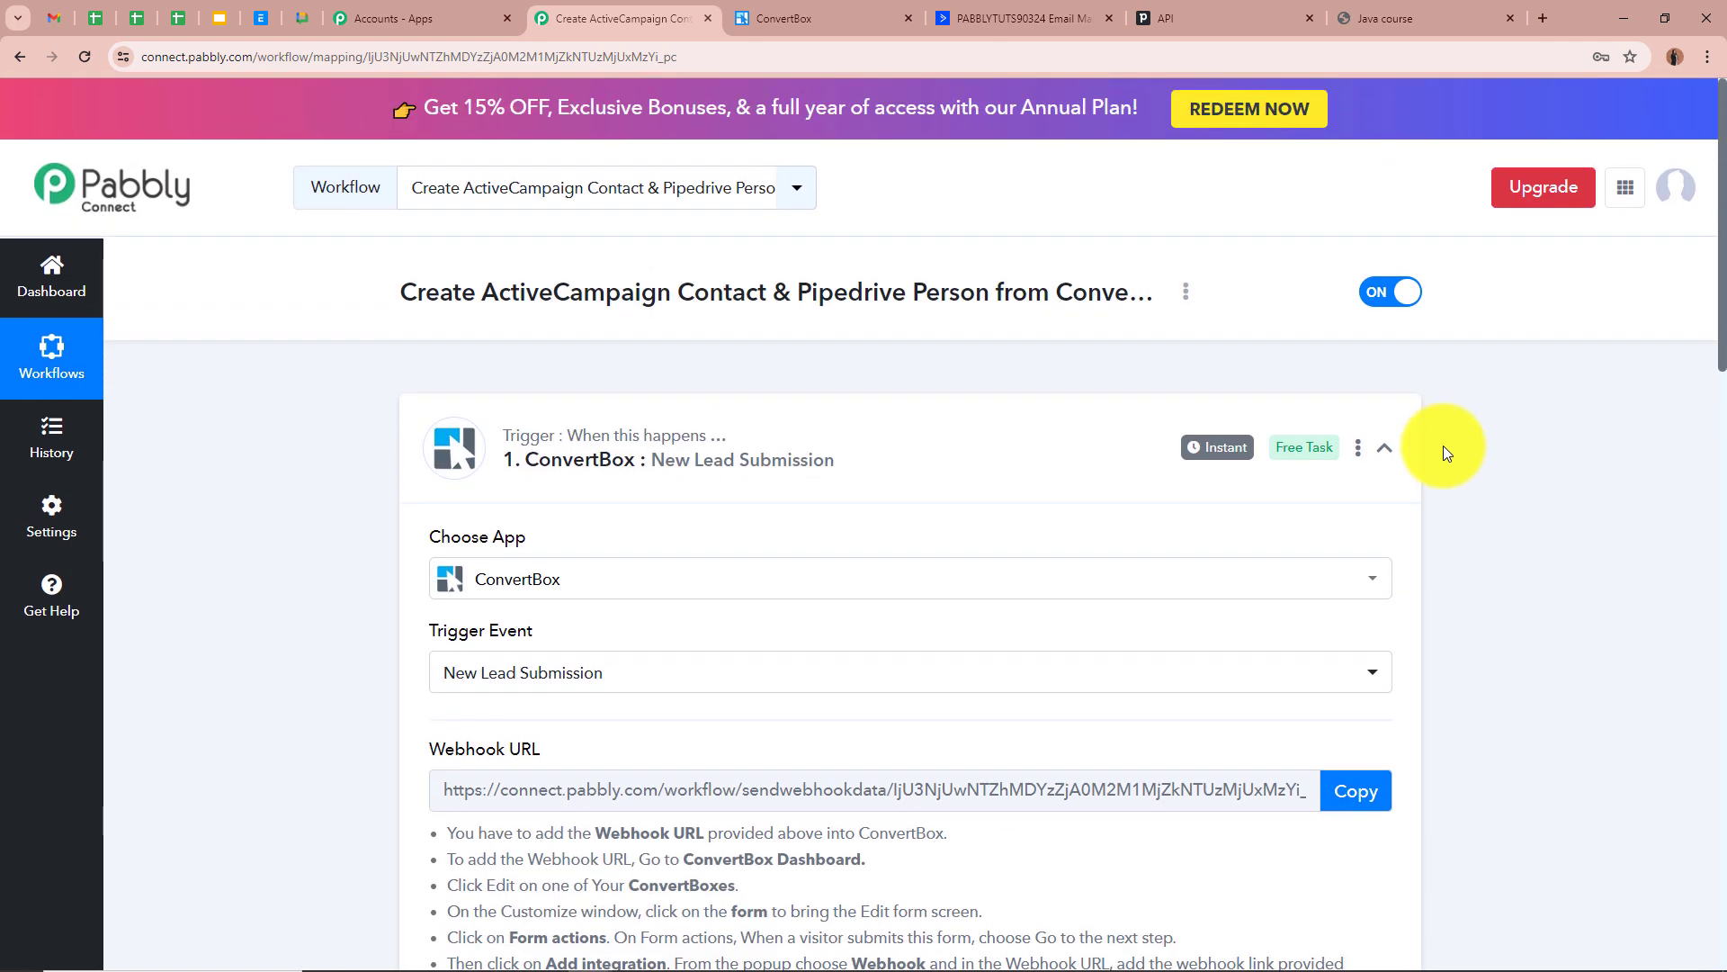
left_click(1384, 447)
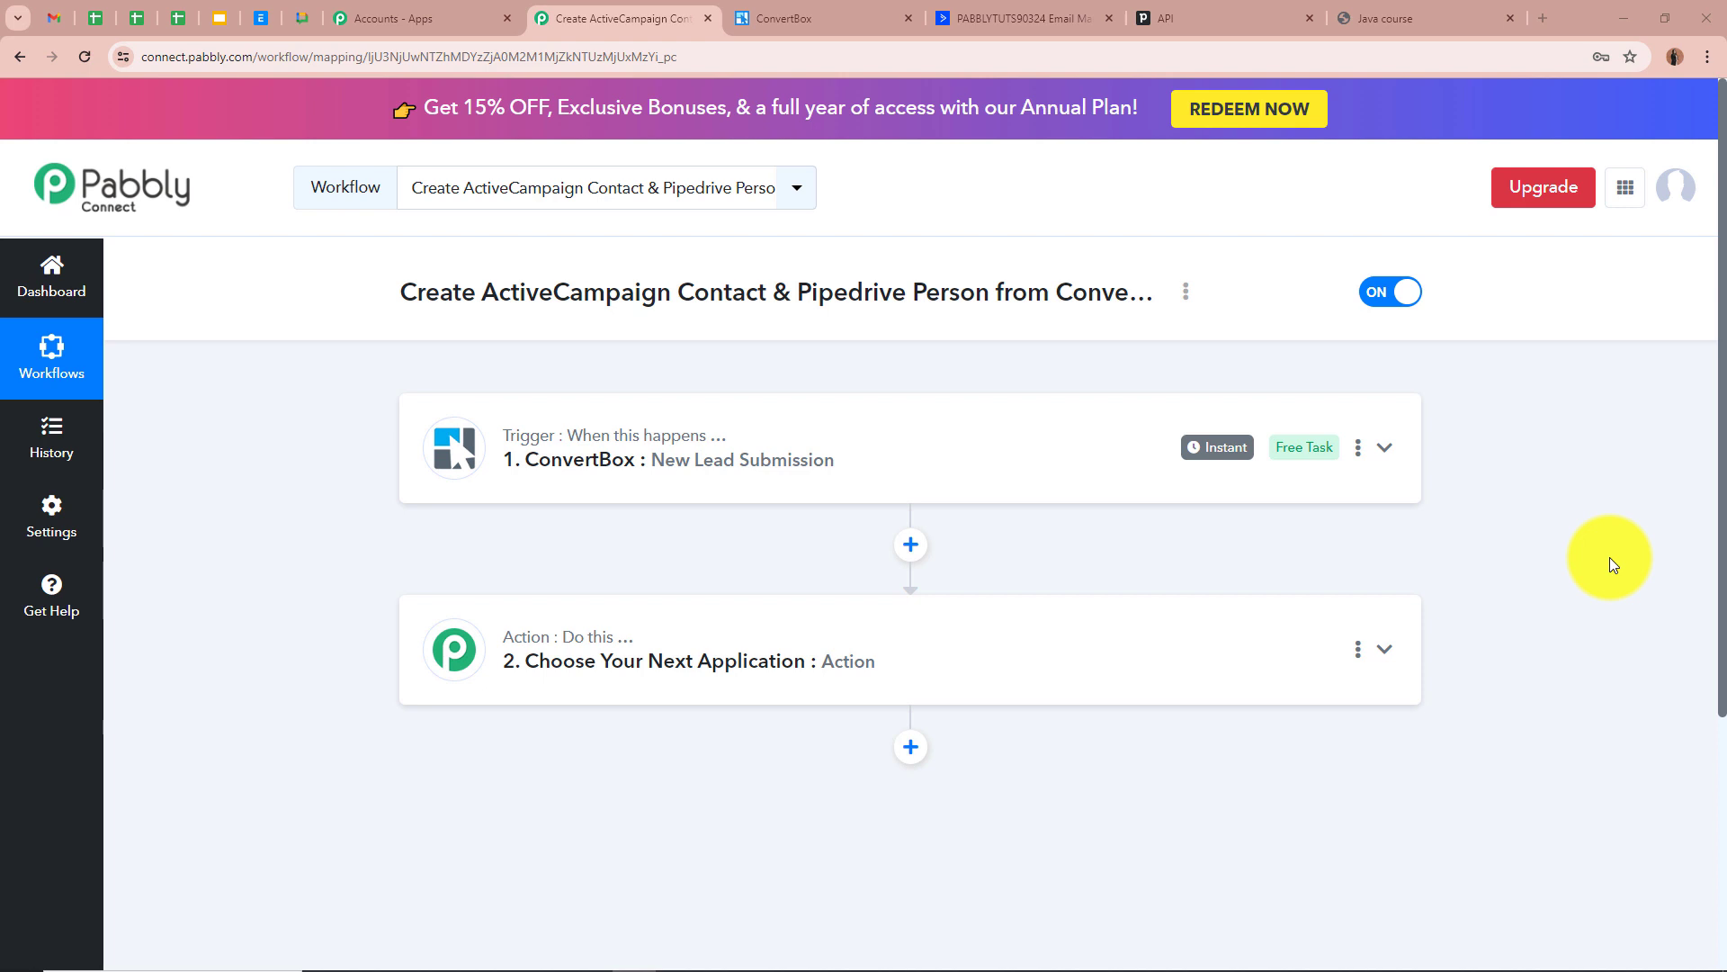
Set step 2 to ActiveCampaign with the Create a Contact event
left_click(1382, 648)
left_click(619, 467)
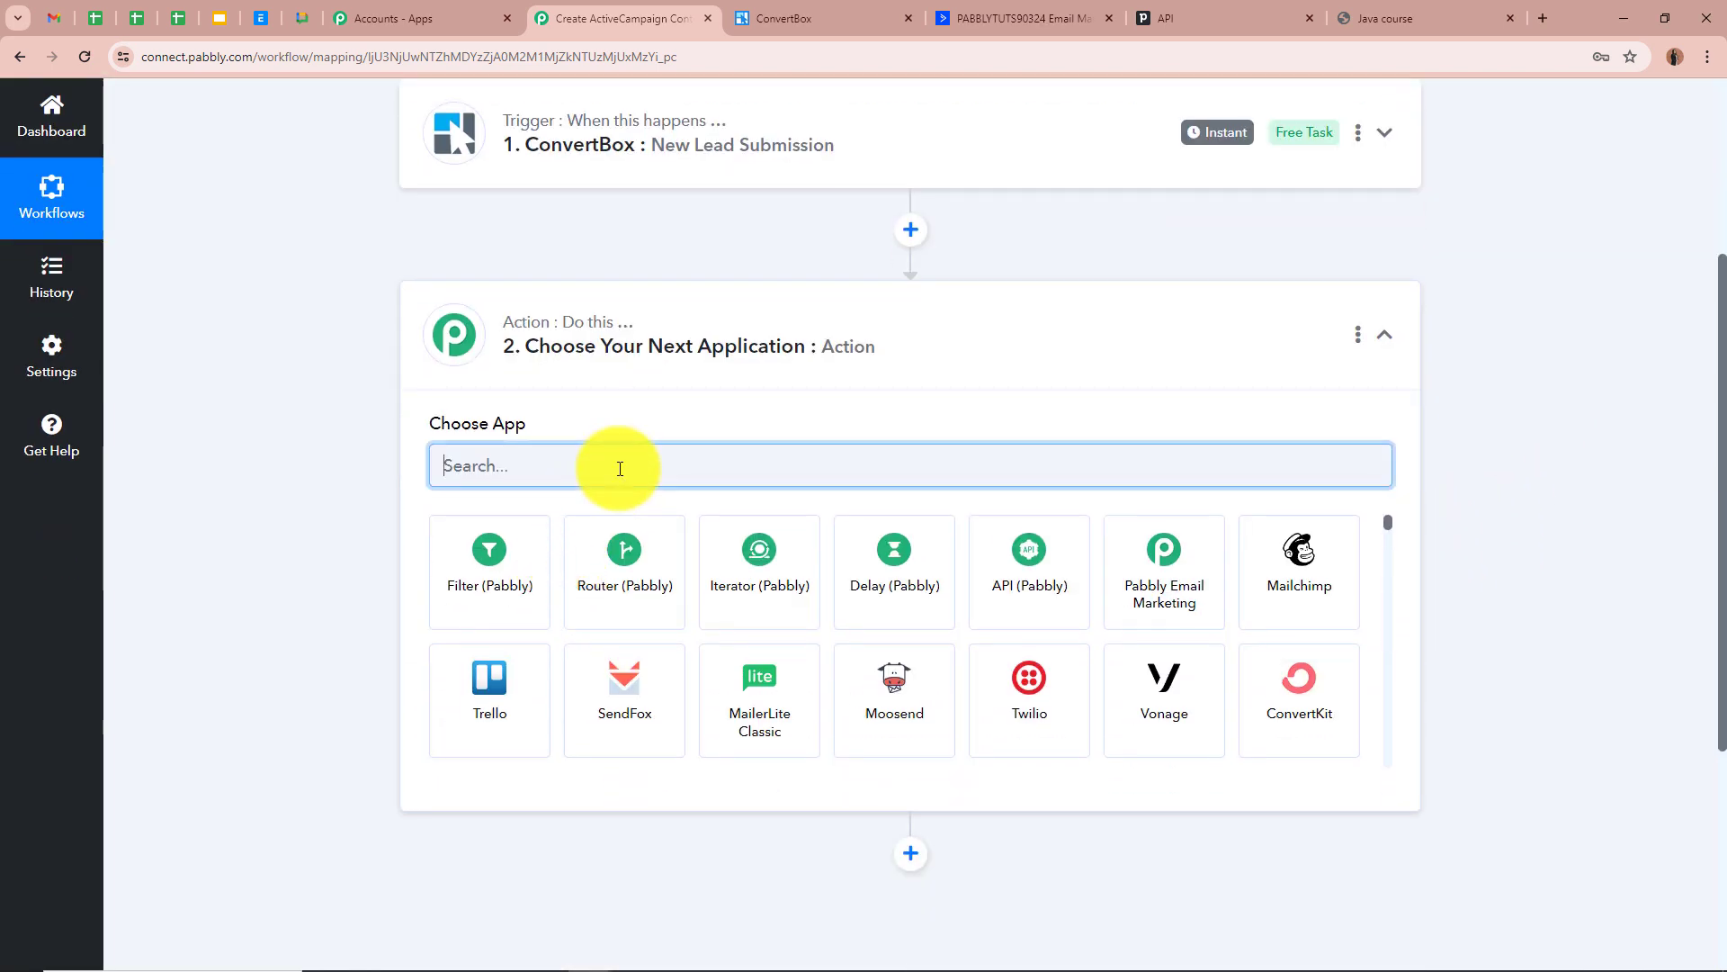
type("Act")
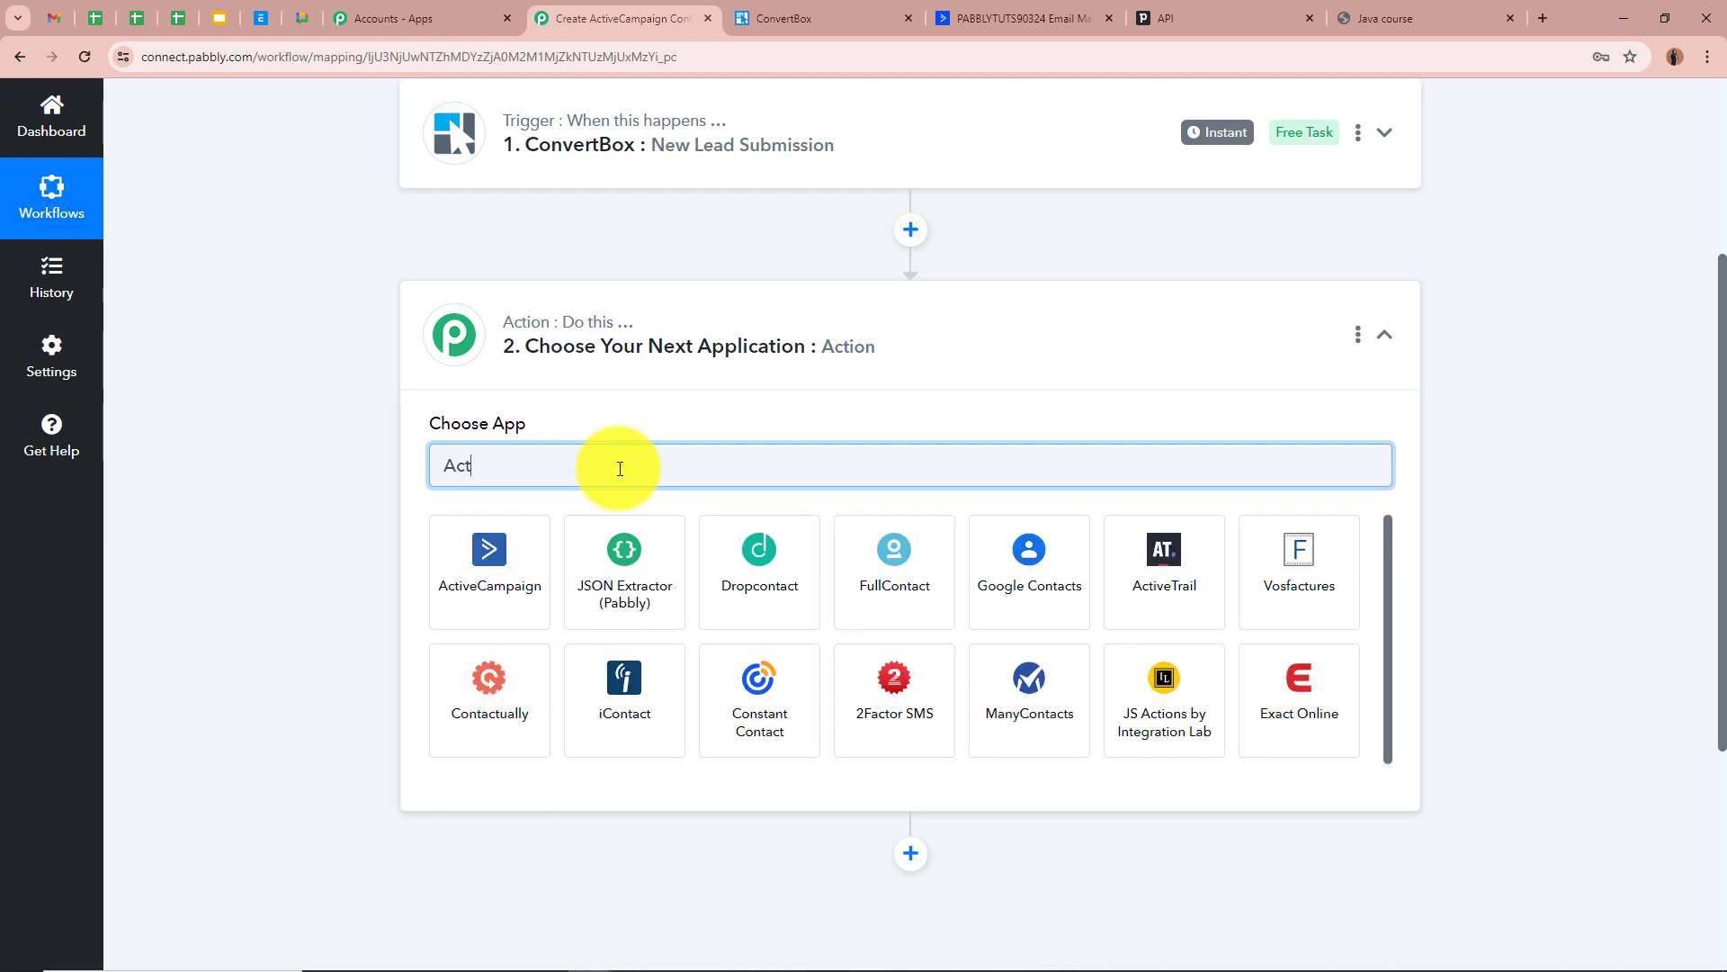
type("ive")
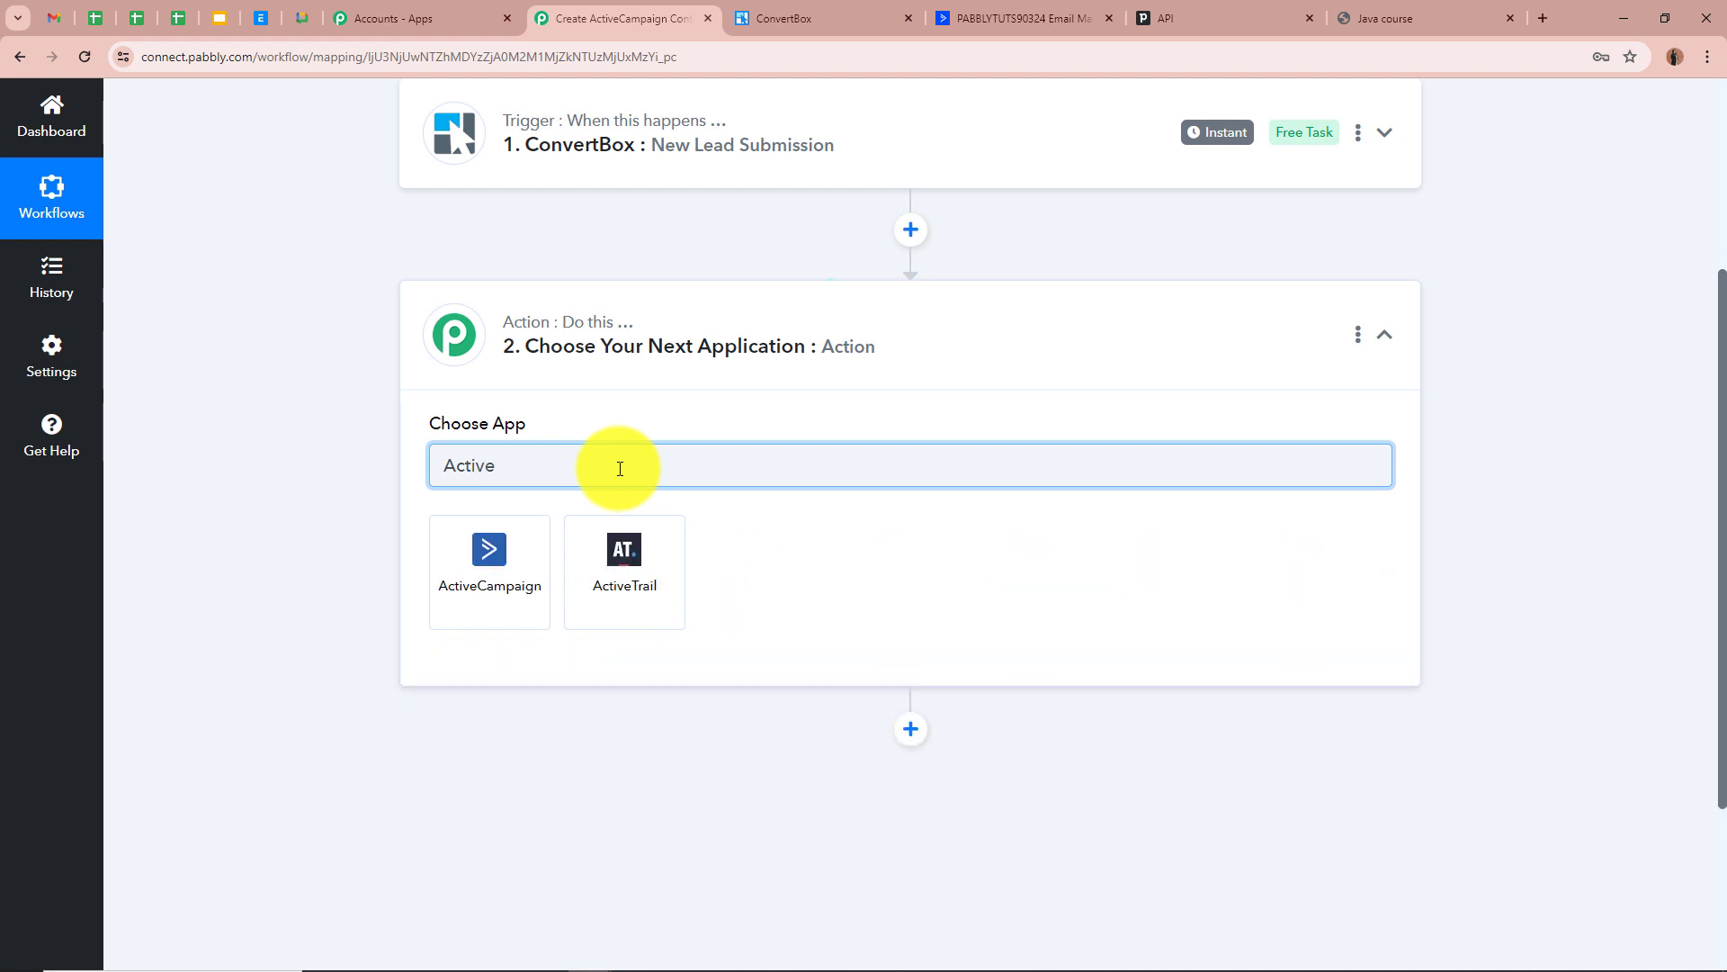
left_click(528, 606)
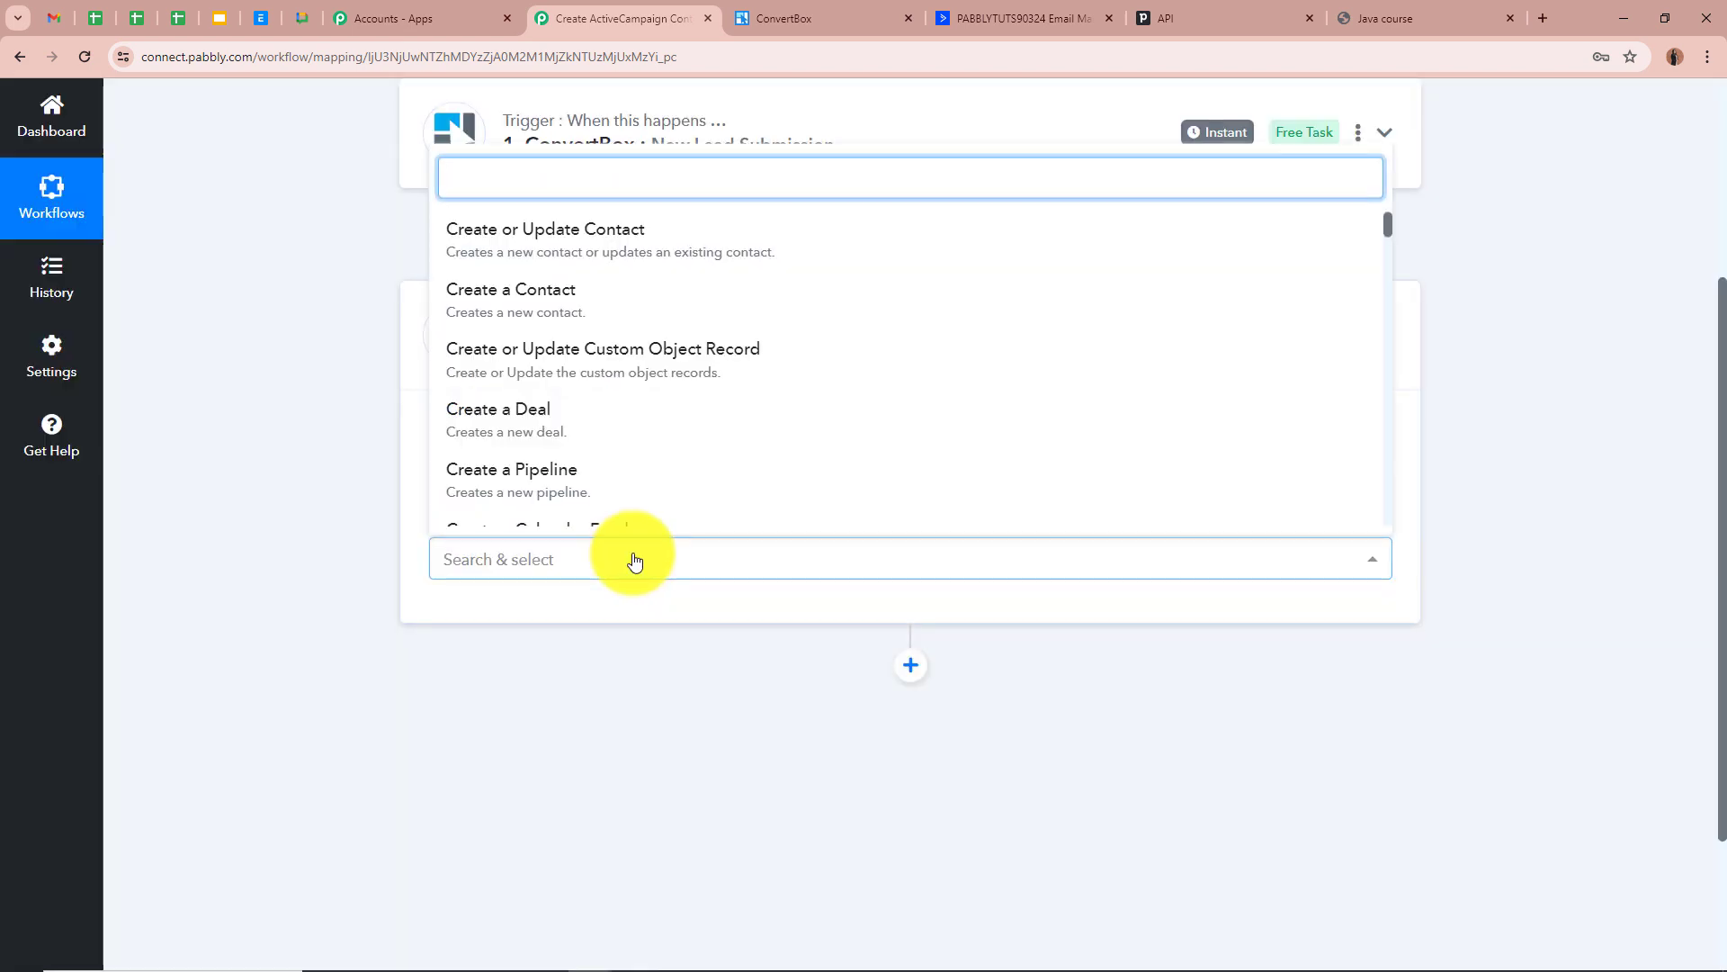
left_click(561, 302)
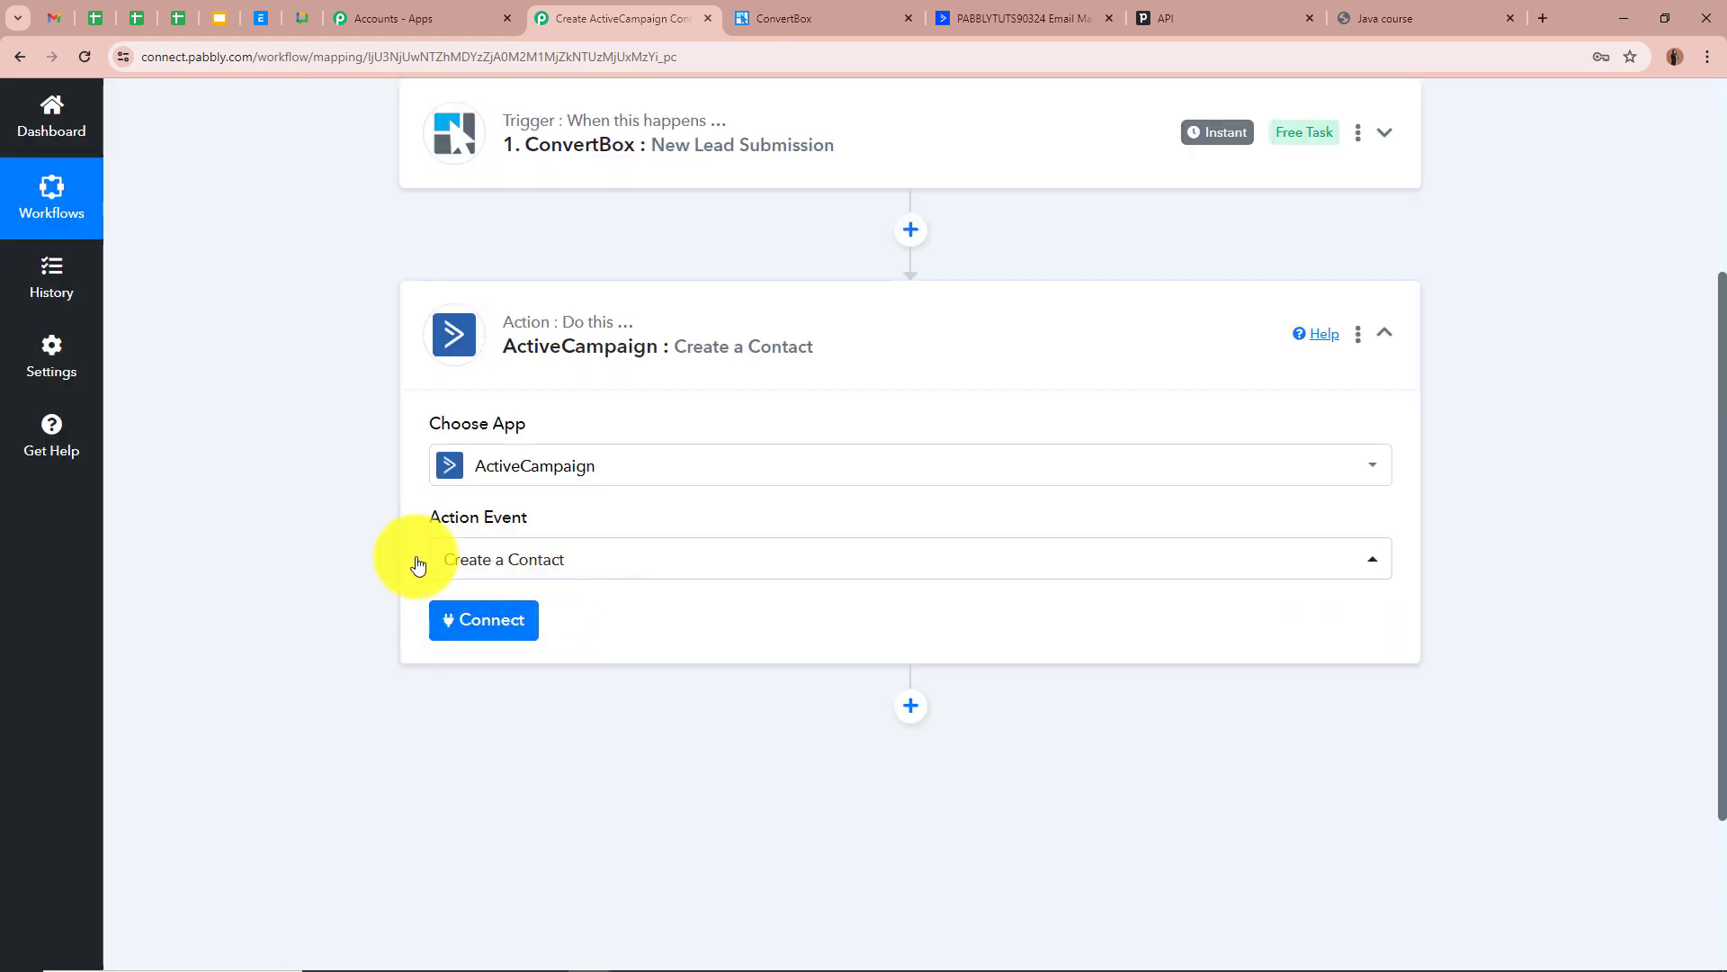
Start a new ActiveCampaign account connection, then bring up ActiveCampaign's Contacts page
left_click(487, 622)
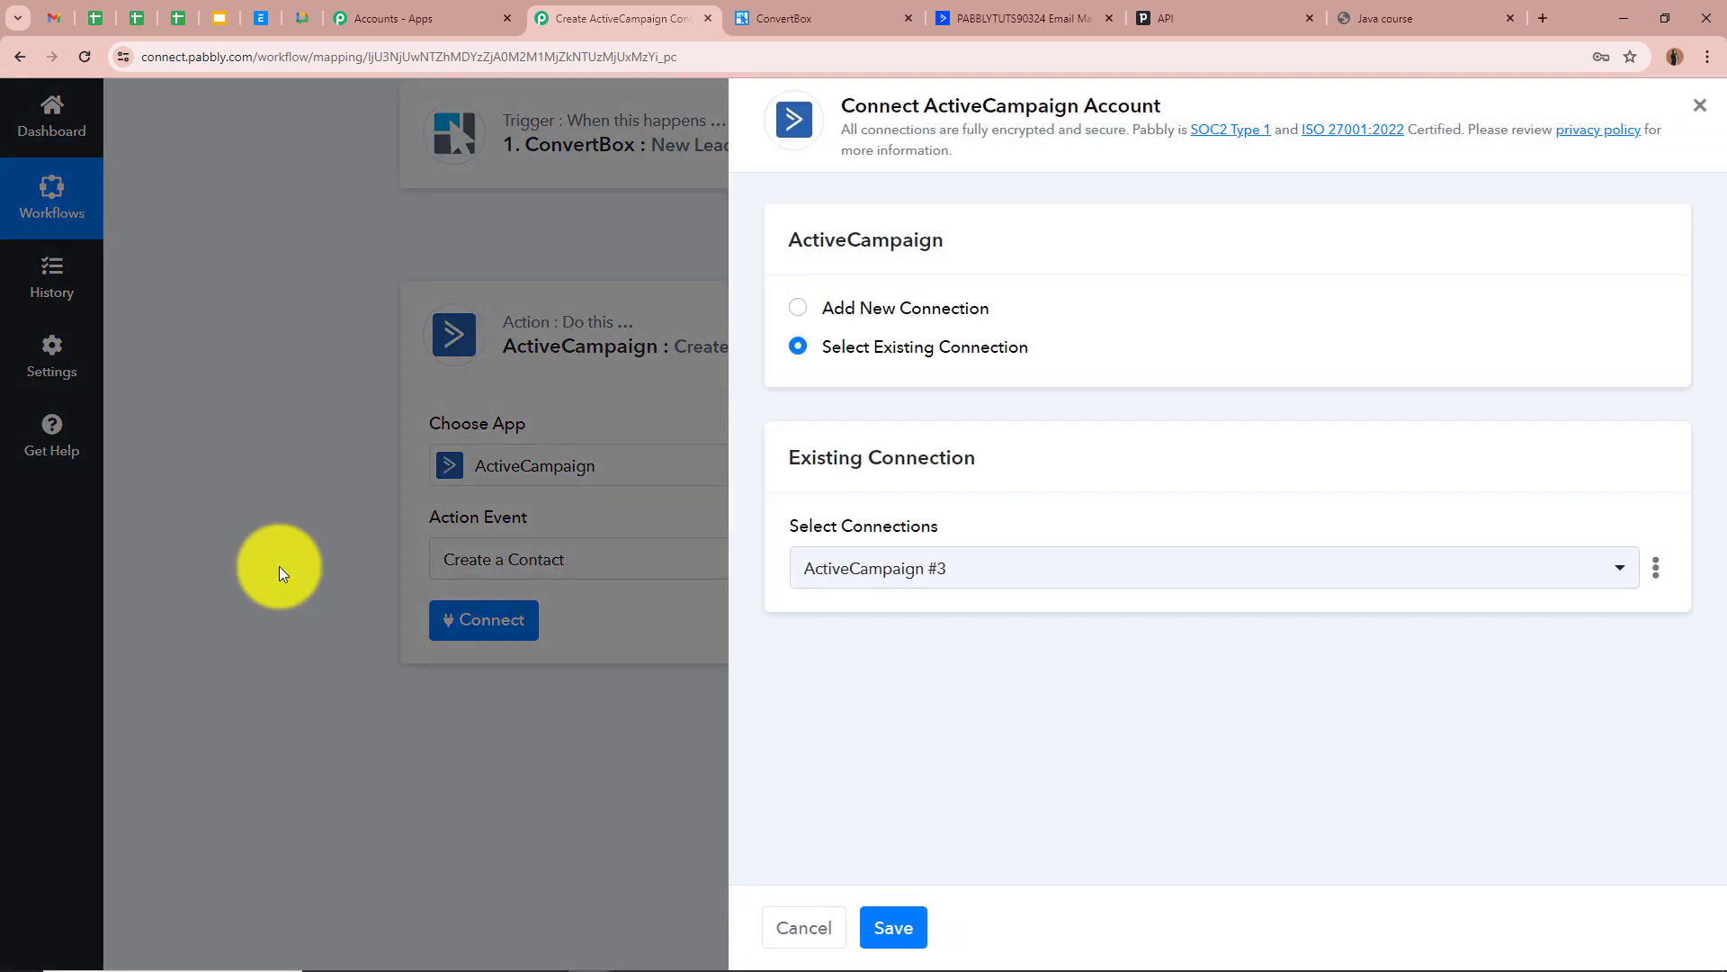
left_click(801, 308)
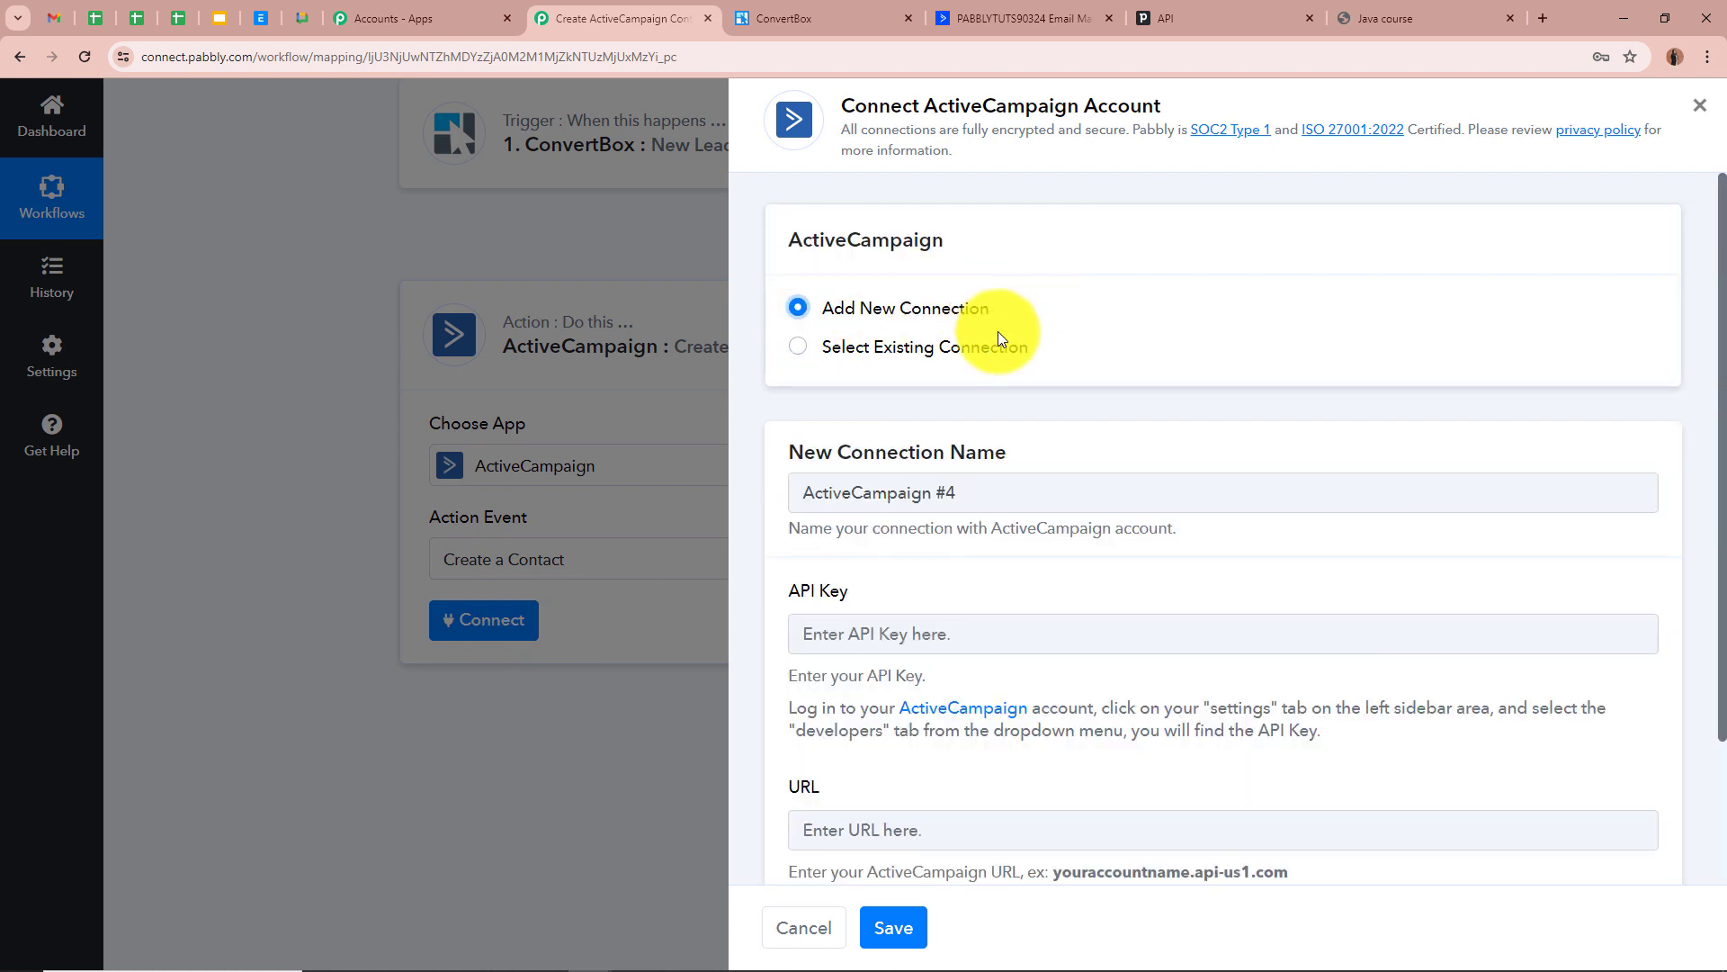
scroll(1143, 559, "down", 2)
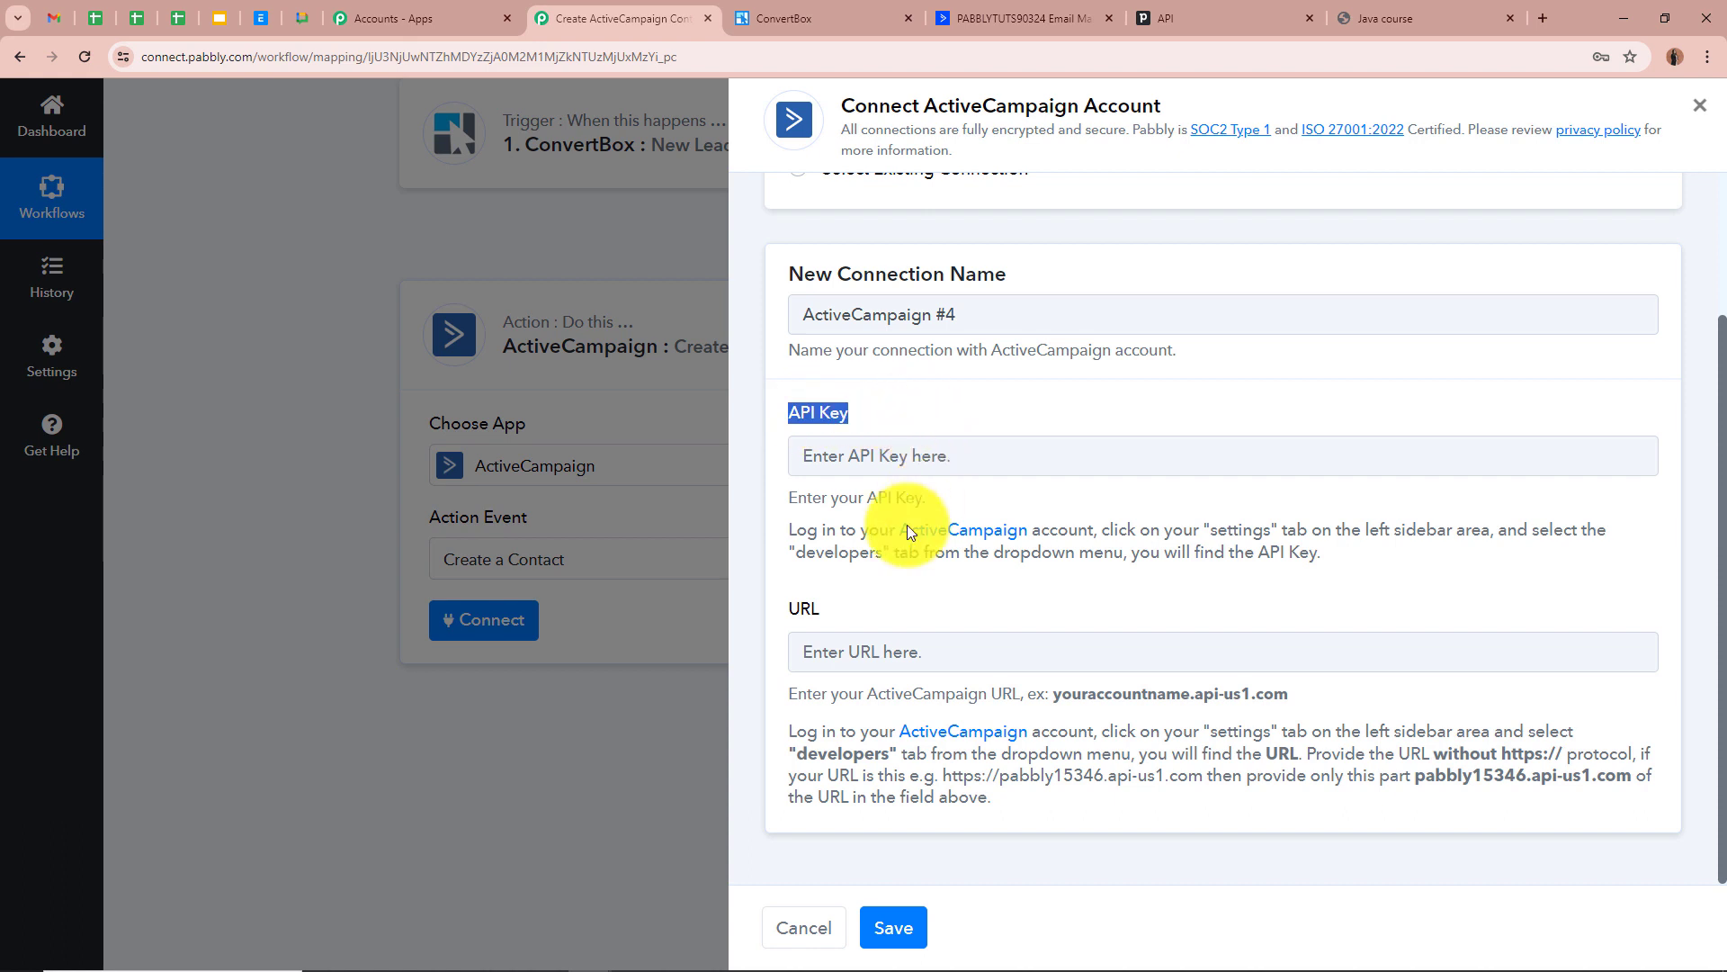
left_click(782, 611)
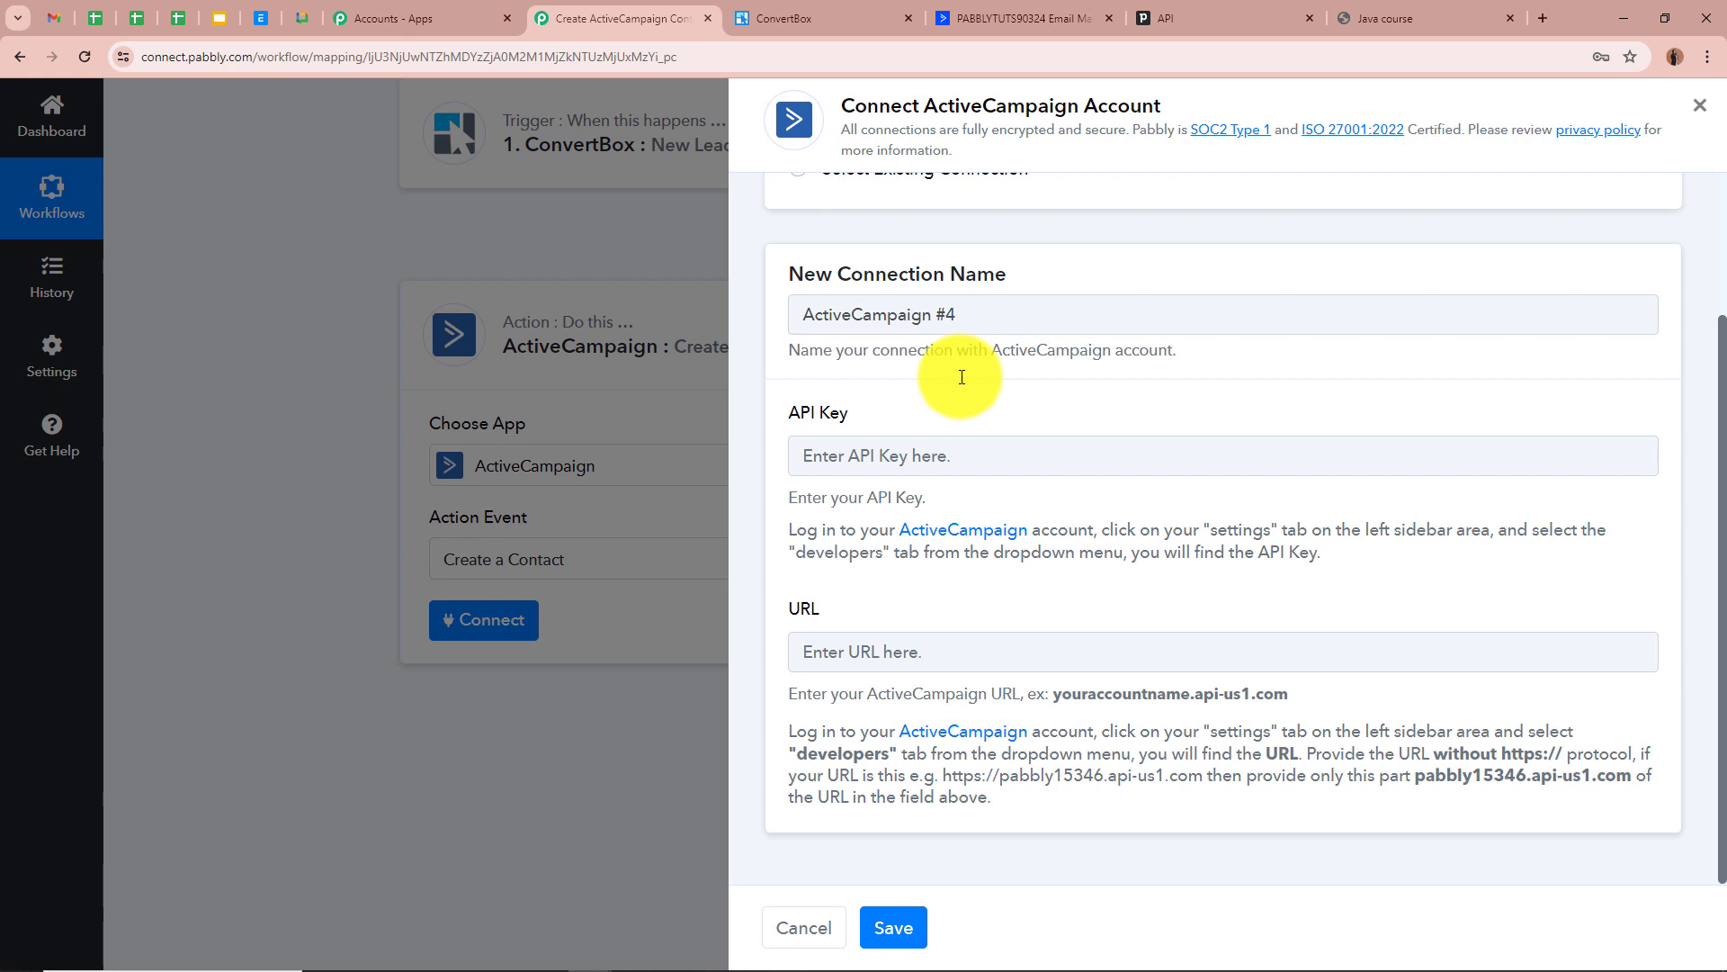
left_click(971, 13)
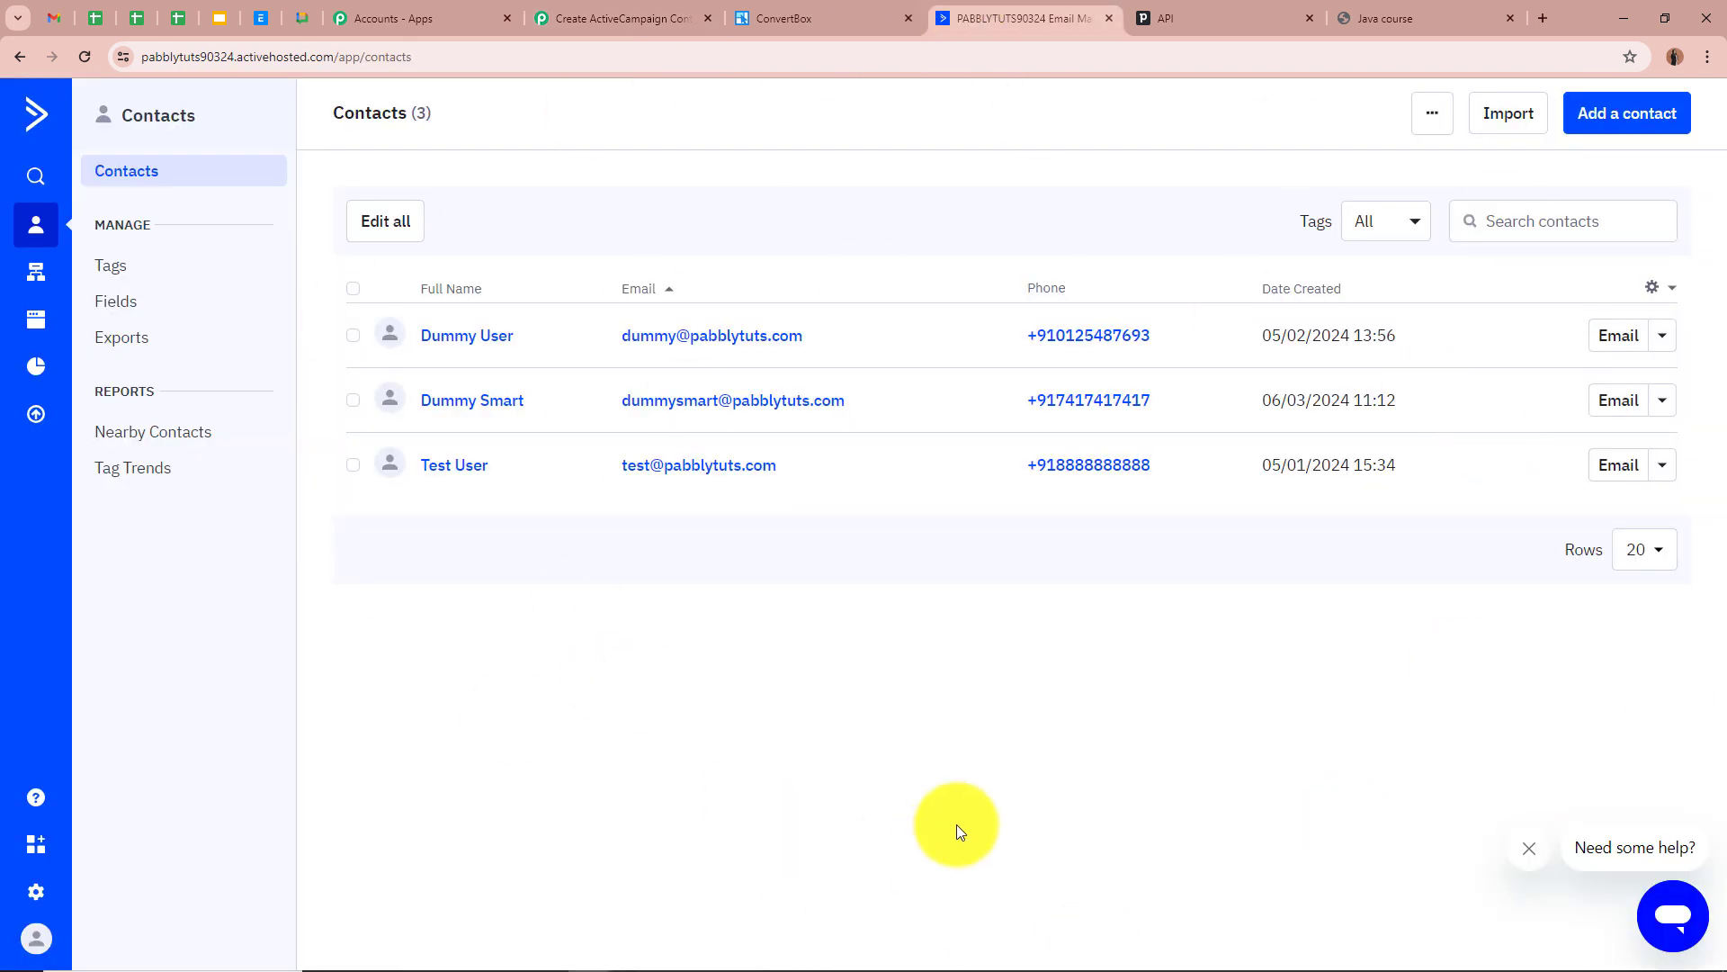
Copy the API key from ActiveCampaign Settings > Developer into the connection's API Key field
left_click(625, 18)
left_click(950, 14)
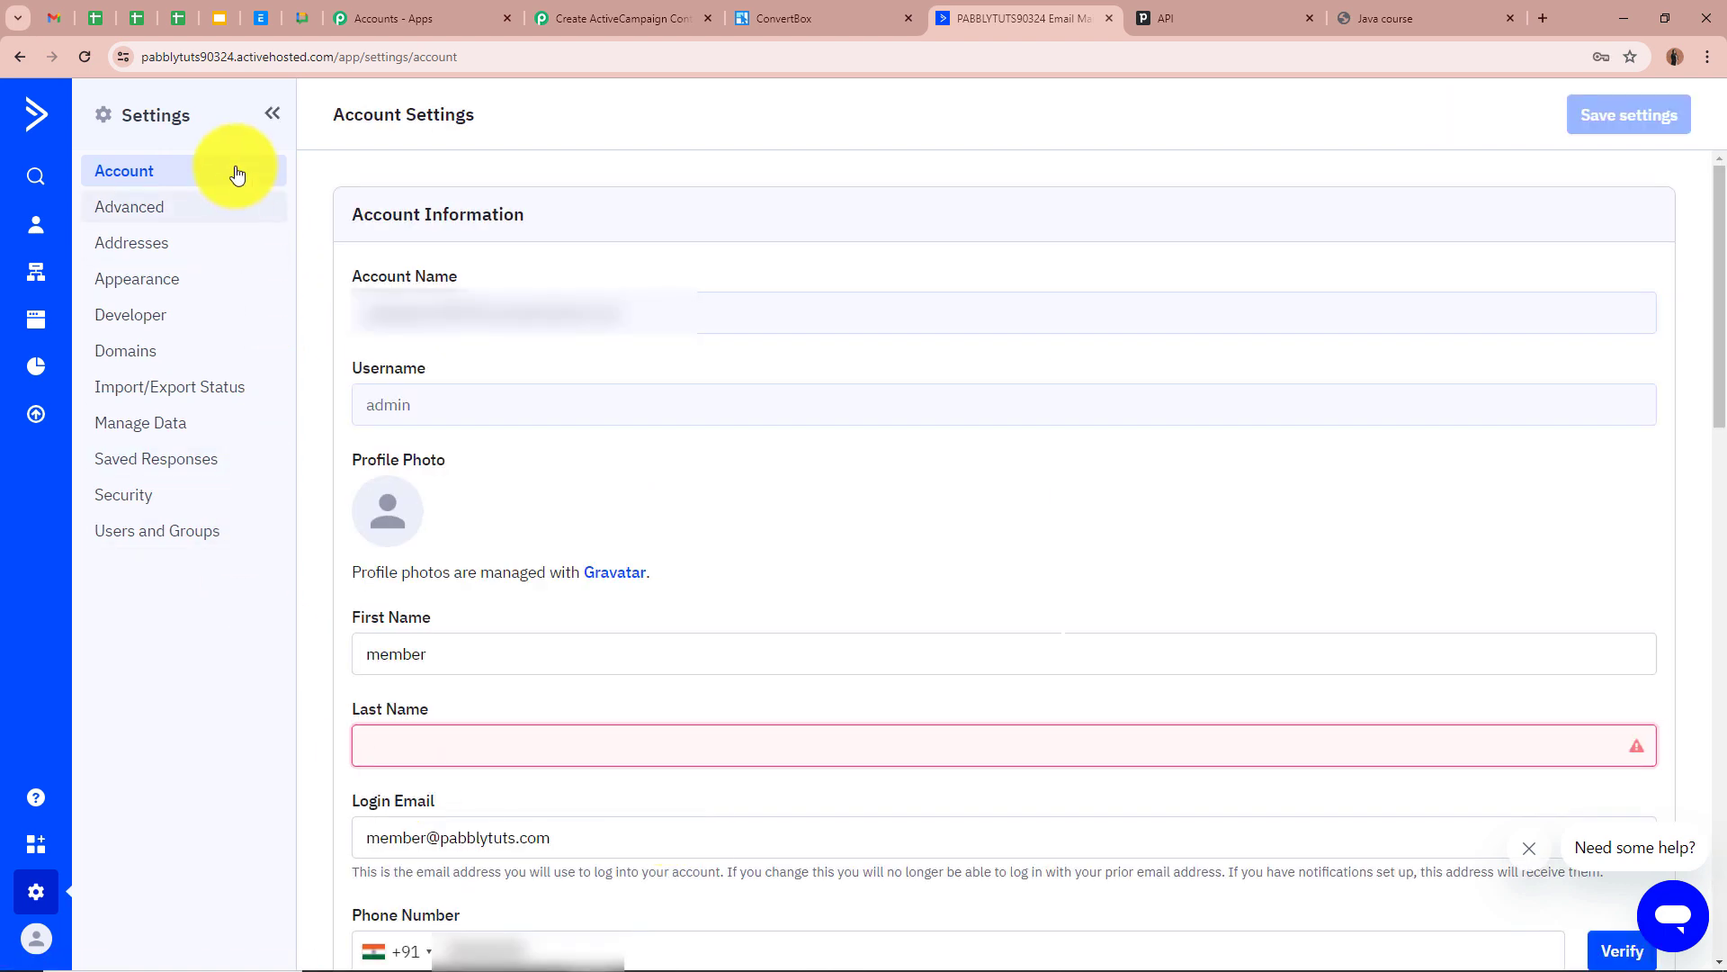
left_click(150, 326)
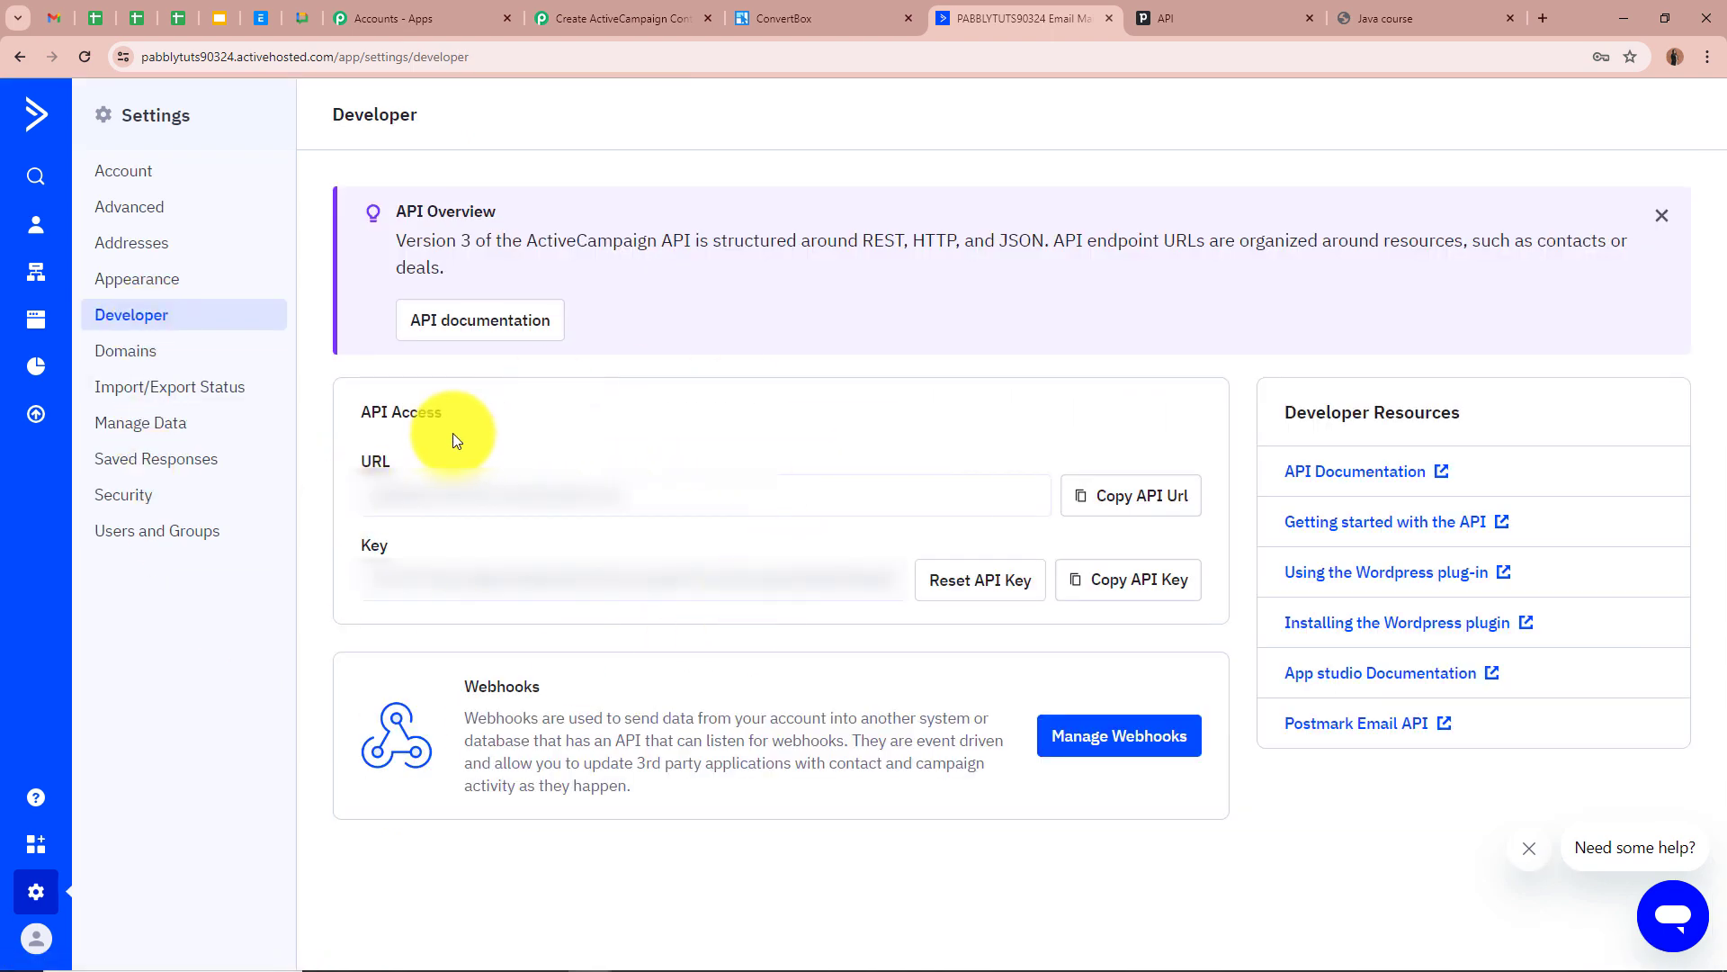
left_click(1130, 580)
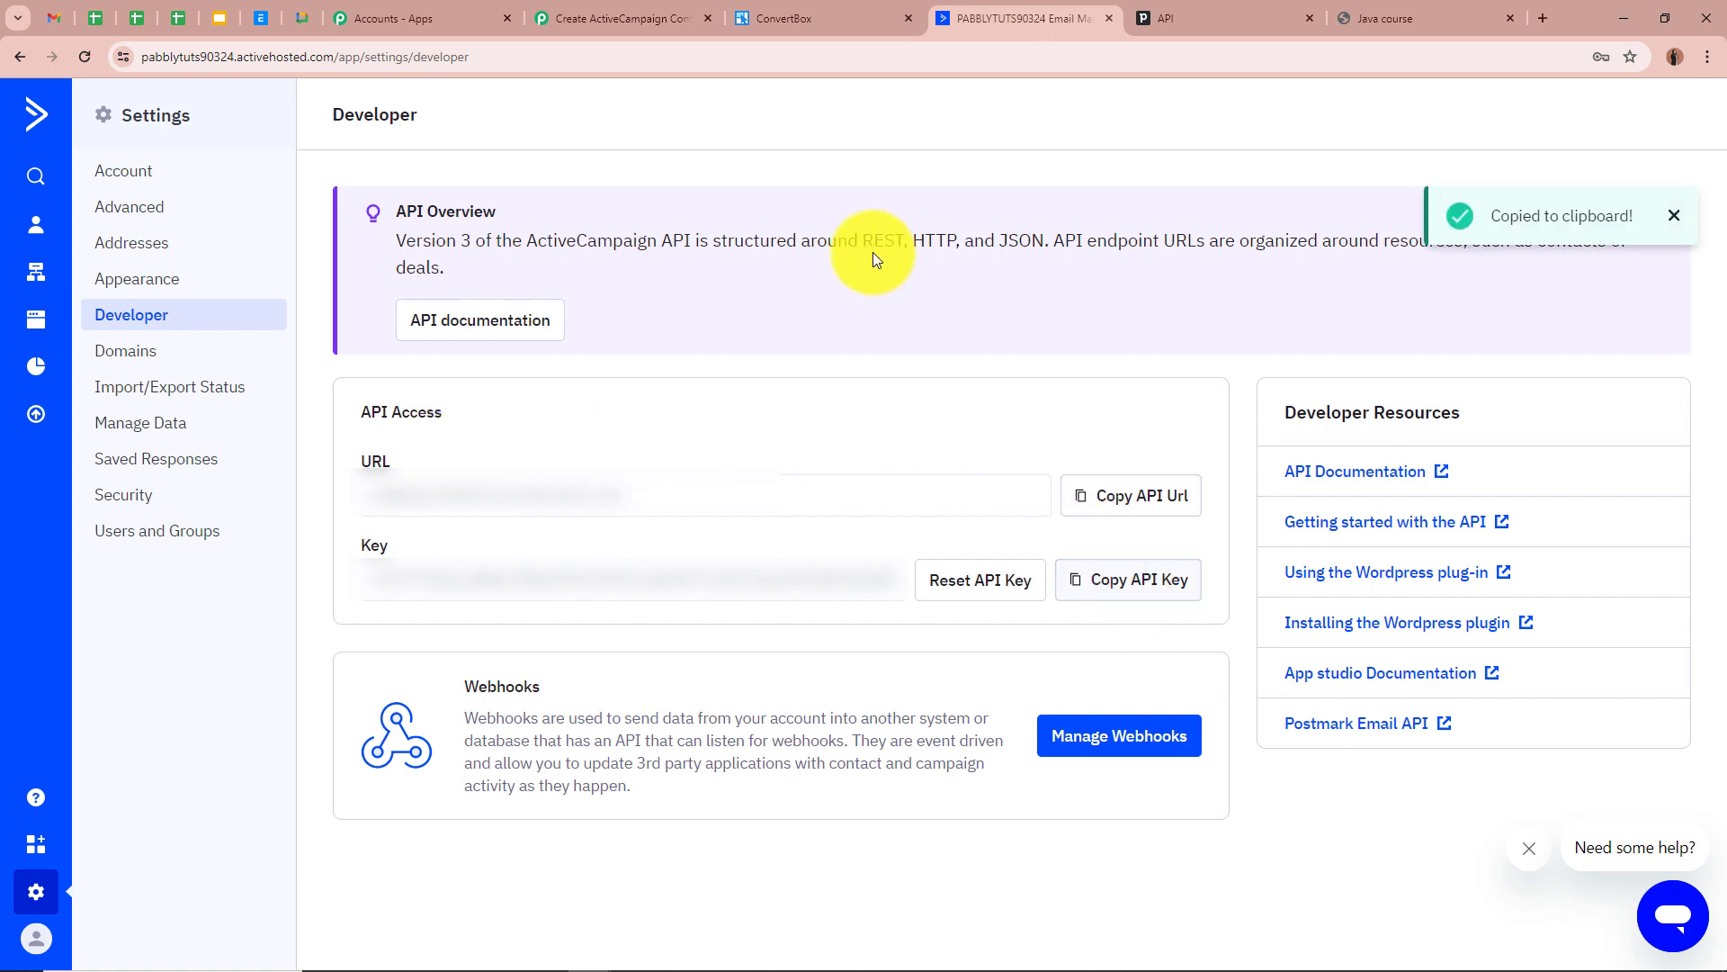
left_click(686, 16)
left_click(1009, 459)
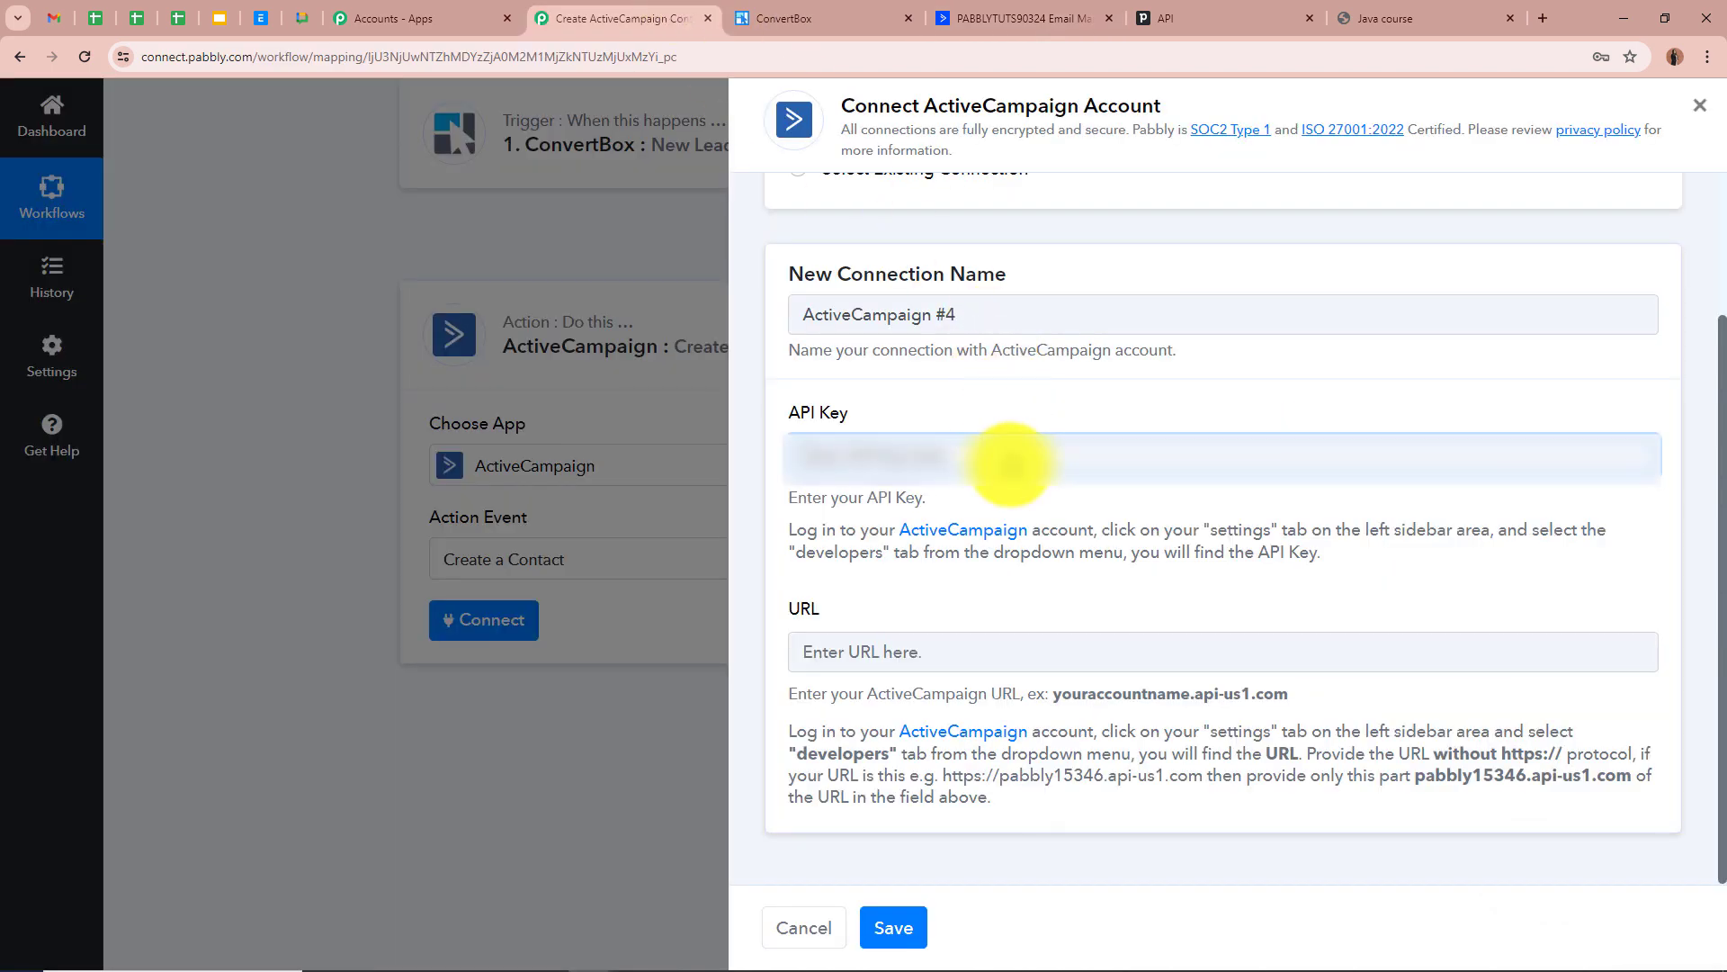
key("ctrl+v")
Copy the ActiveCampaign API URL into the URL field and save the connection
left_click(996, 654)
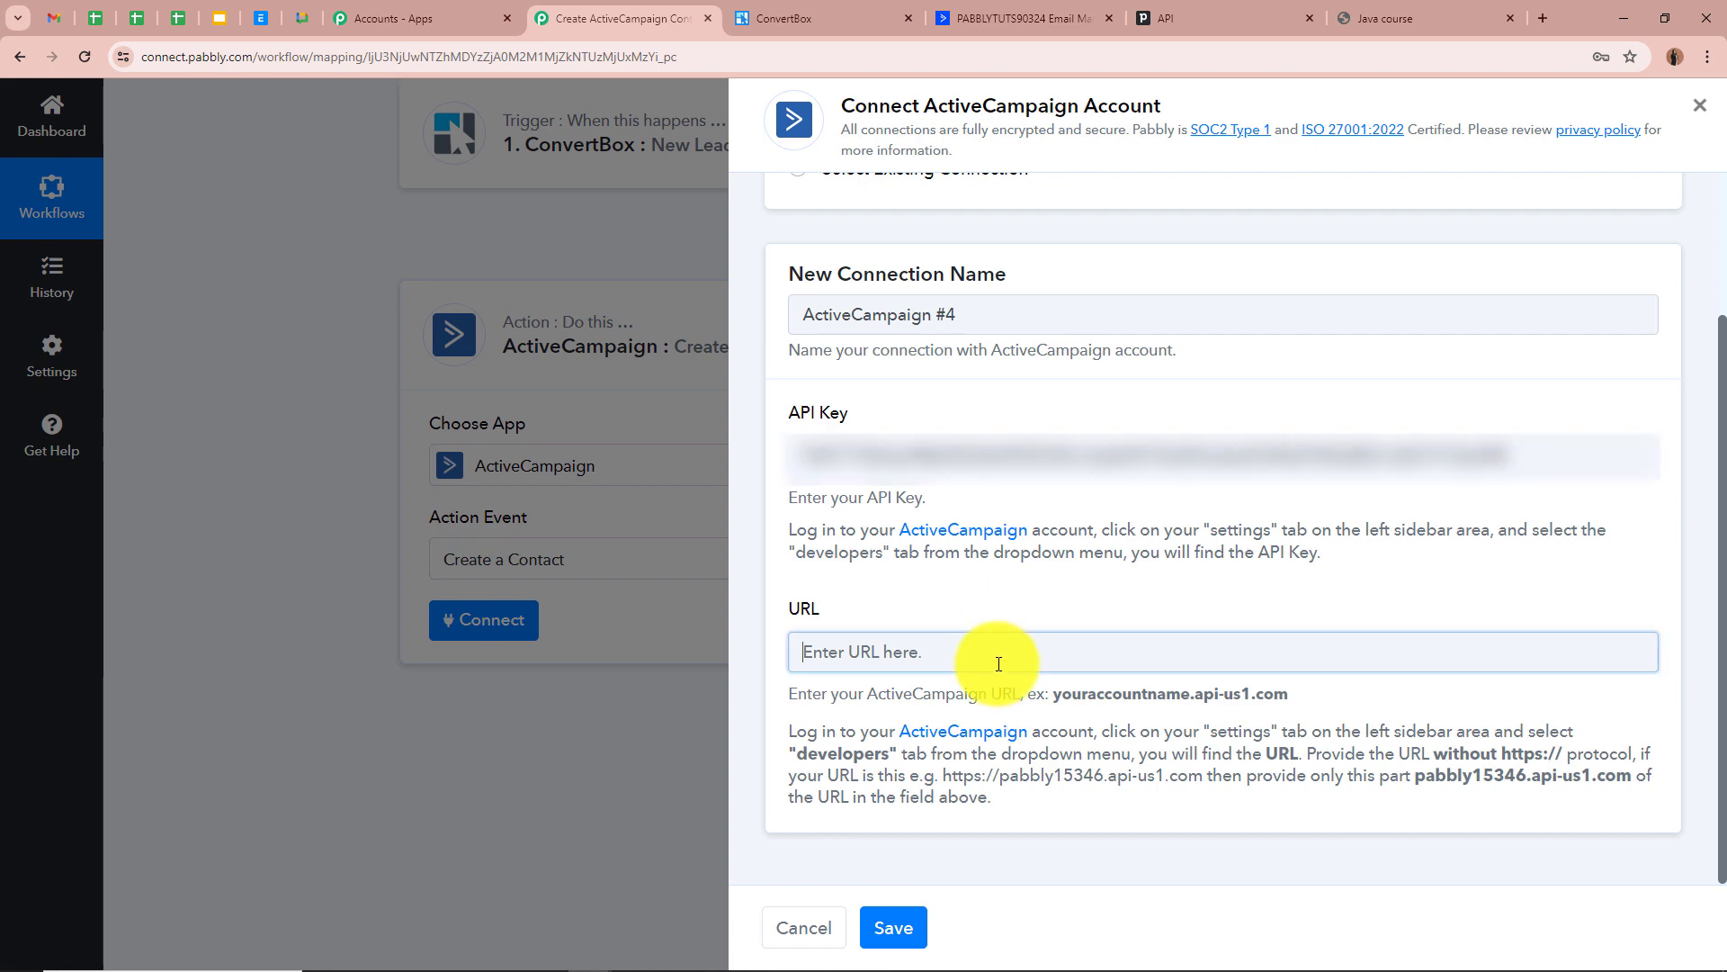
left_click(1026, 18)
left_click(1113, 493)
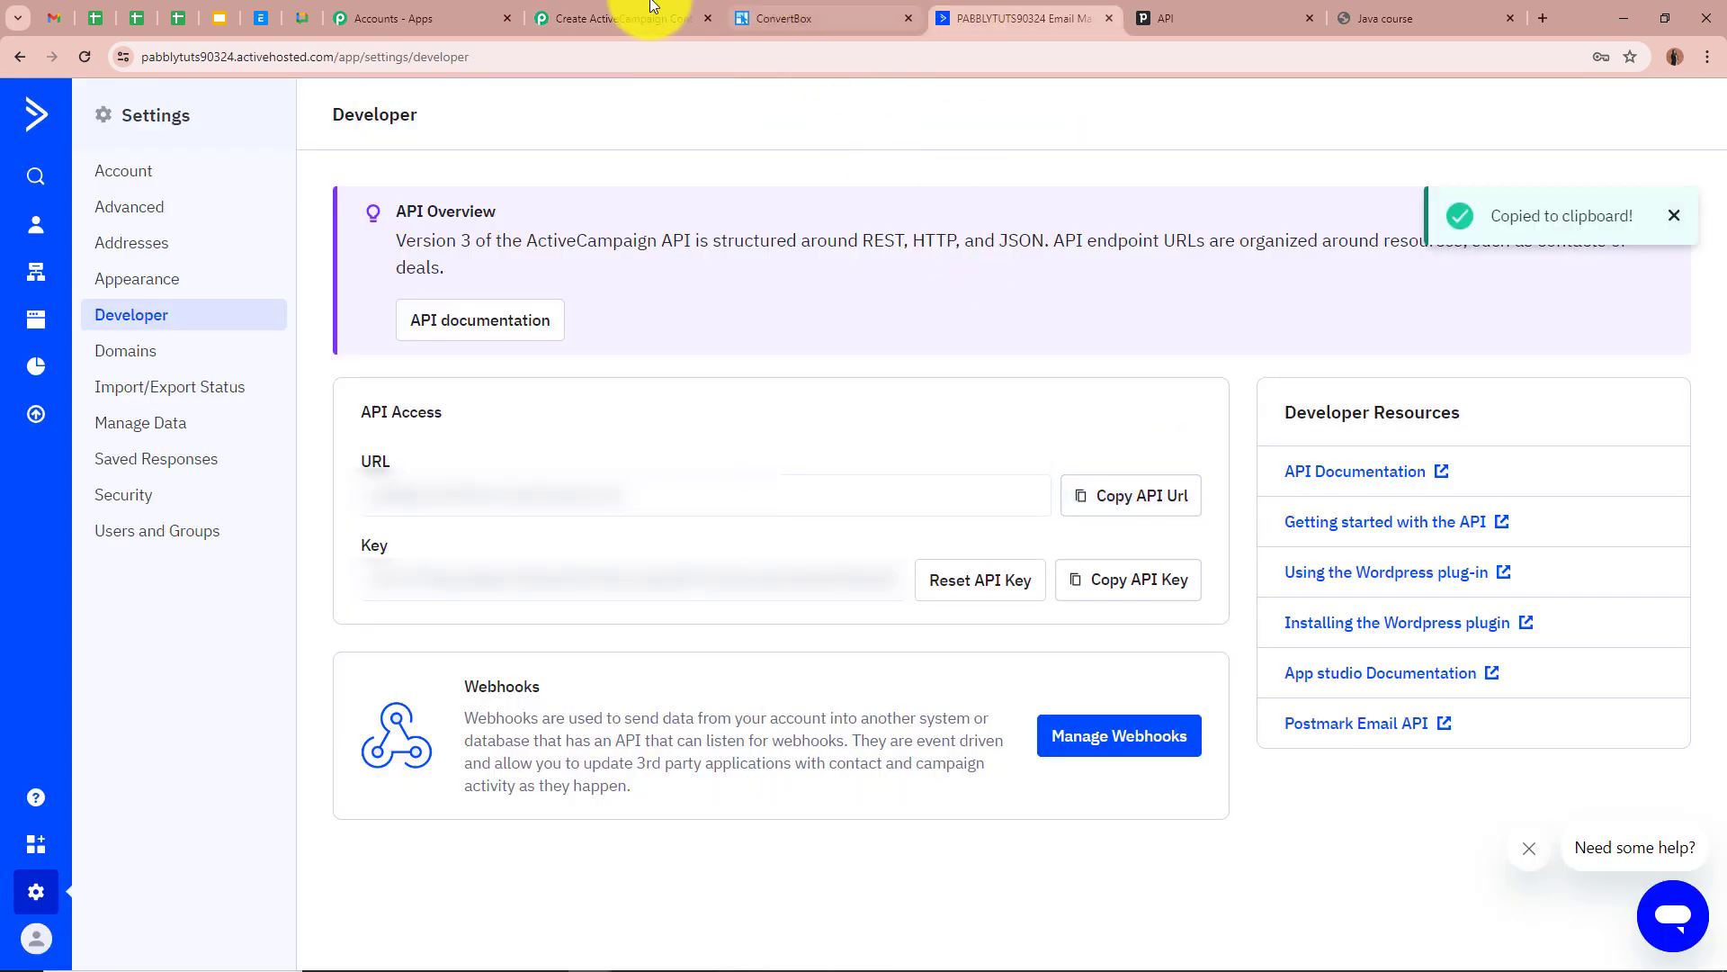
left_click(580, 11)
key("ctrl+v")
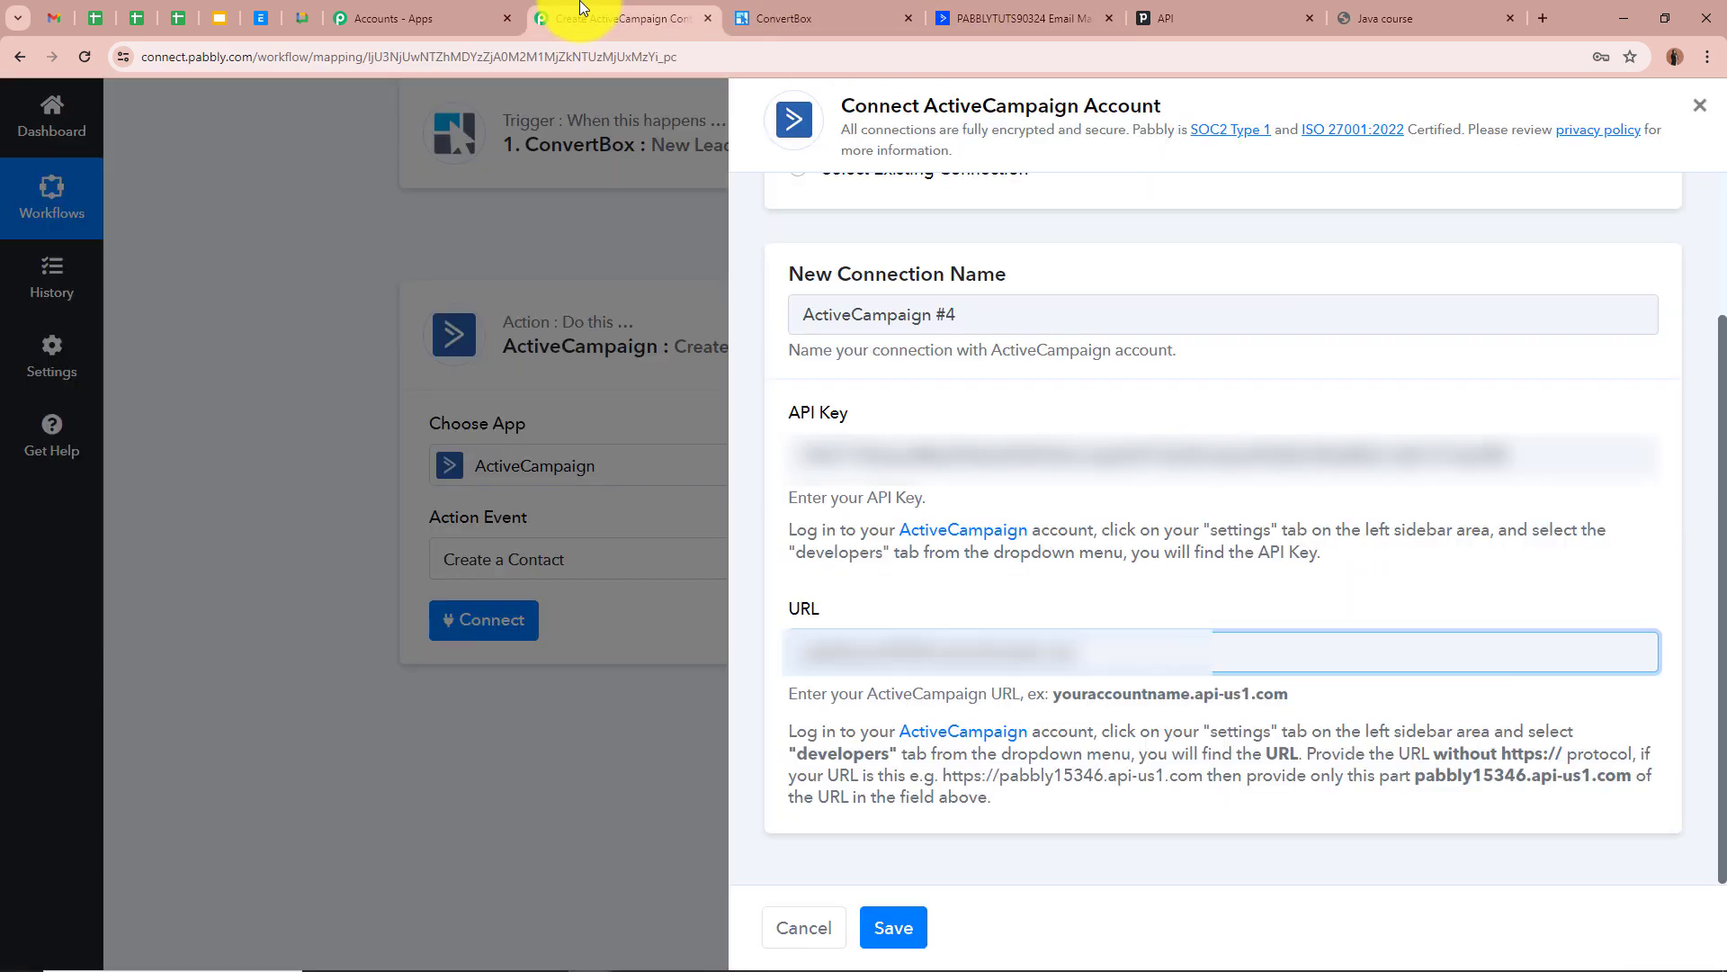
left_click(891, 924)
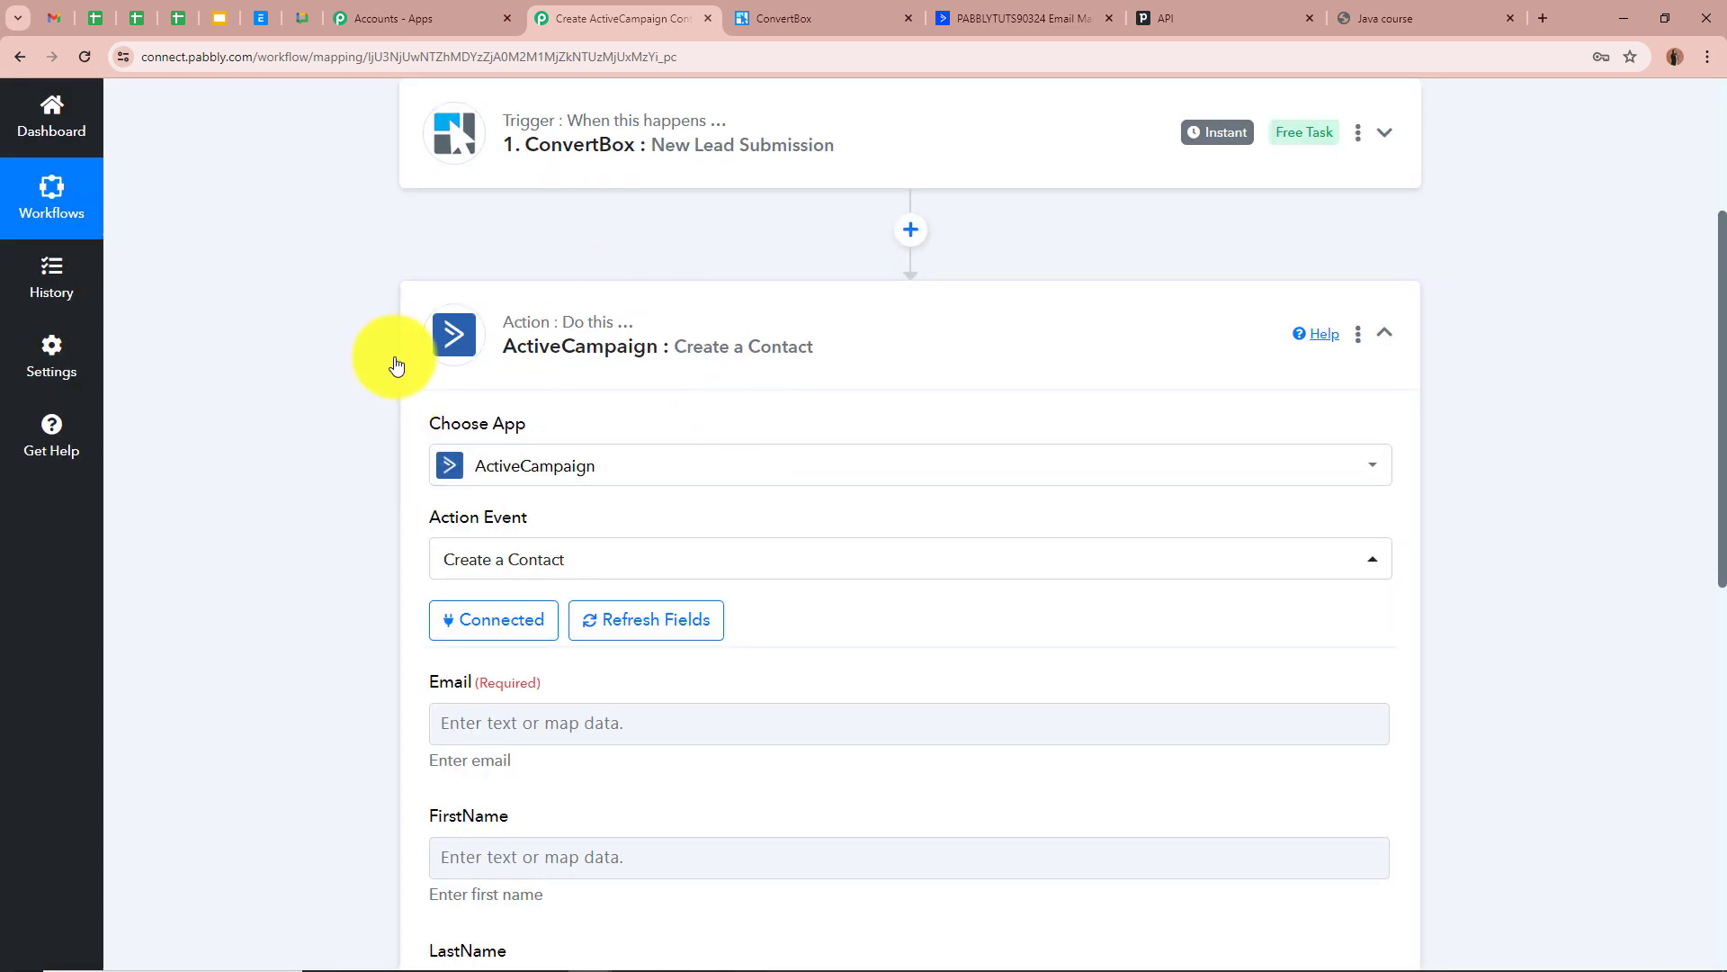
Scroll through the connected action's empty Email, FirstName, LastName and Phone fields
scroll(340, 460, "down", 3)
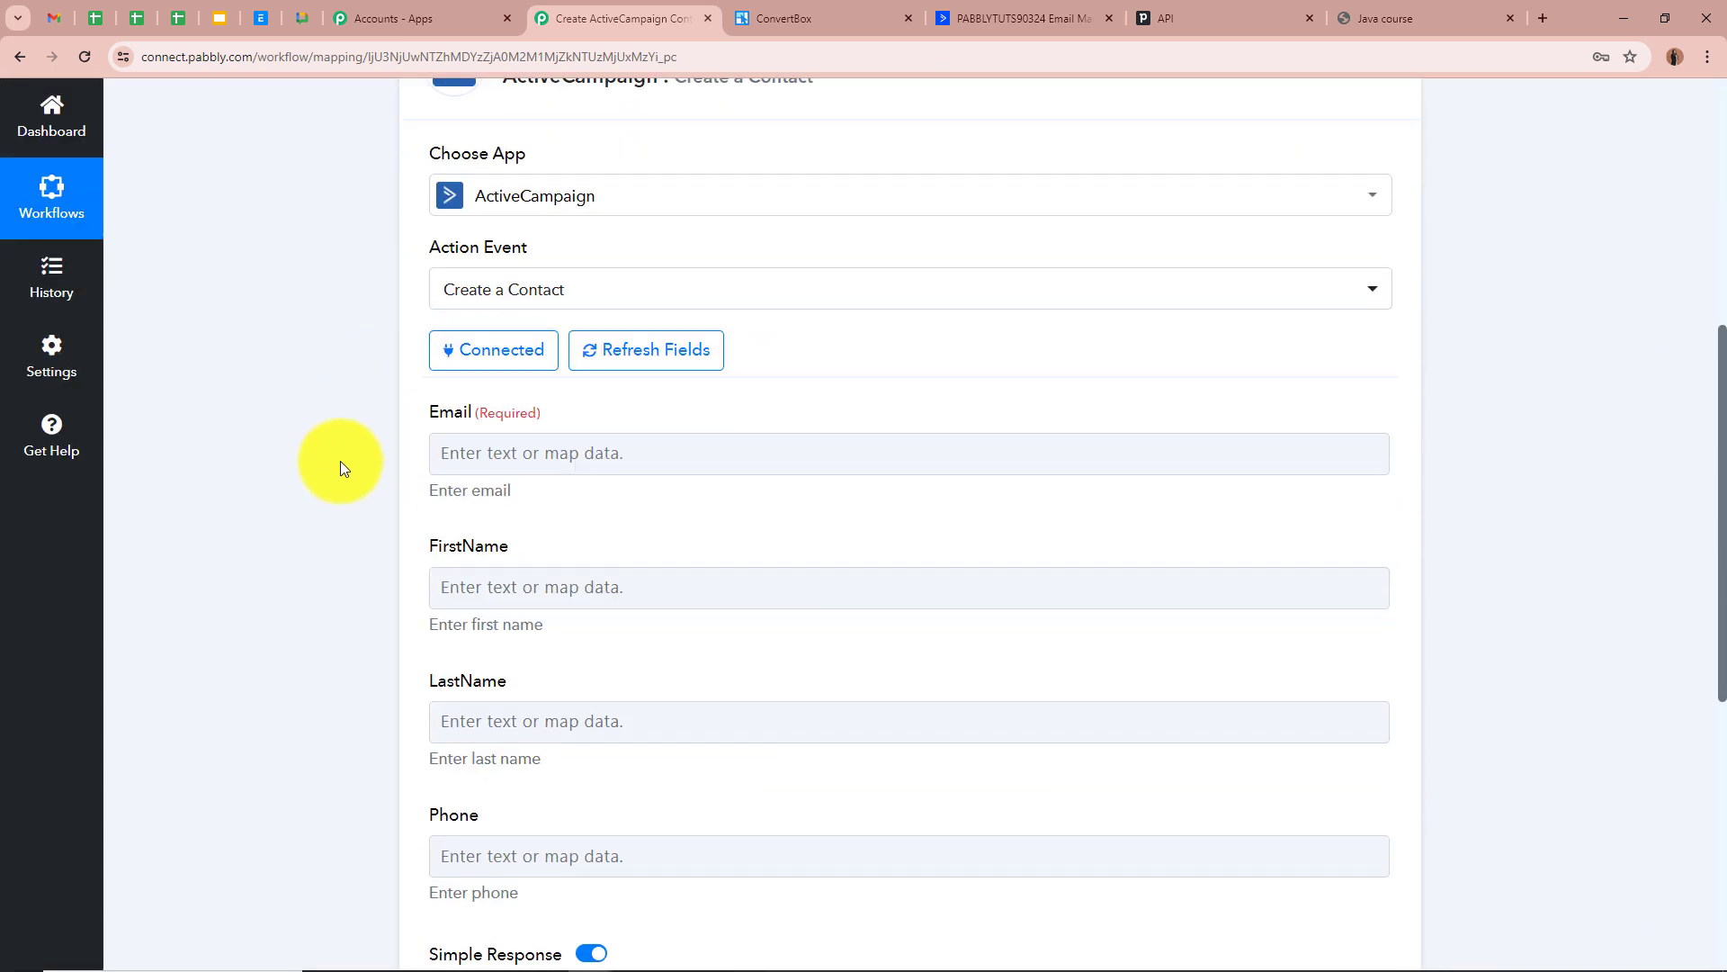
scroll(241, 527, "down", 1)
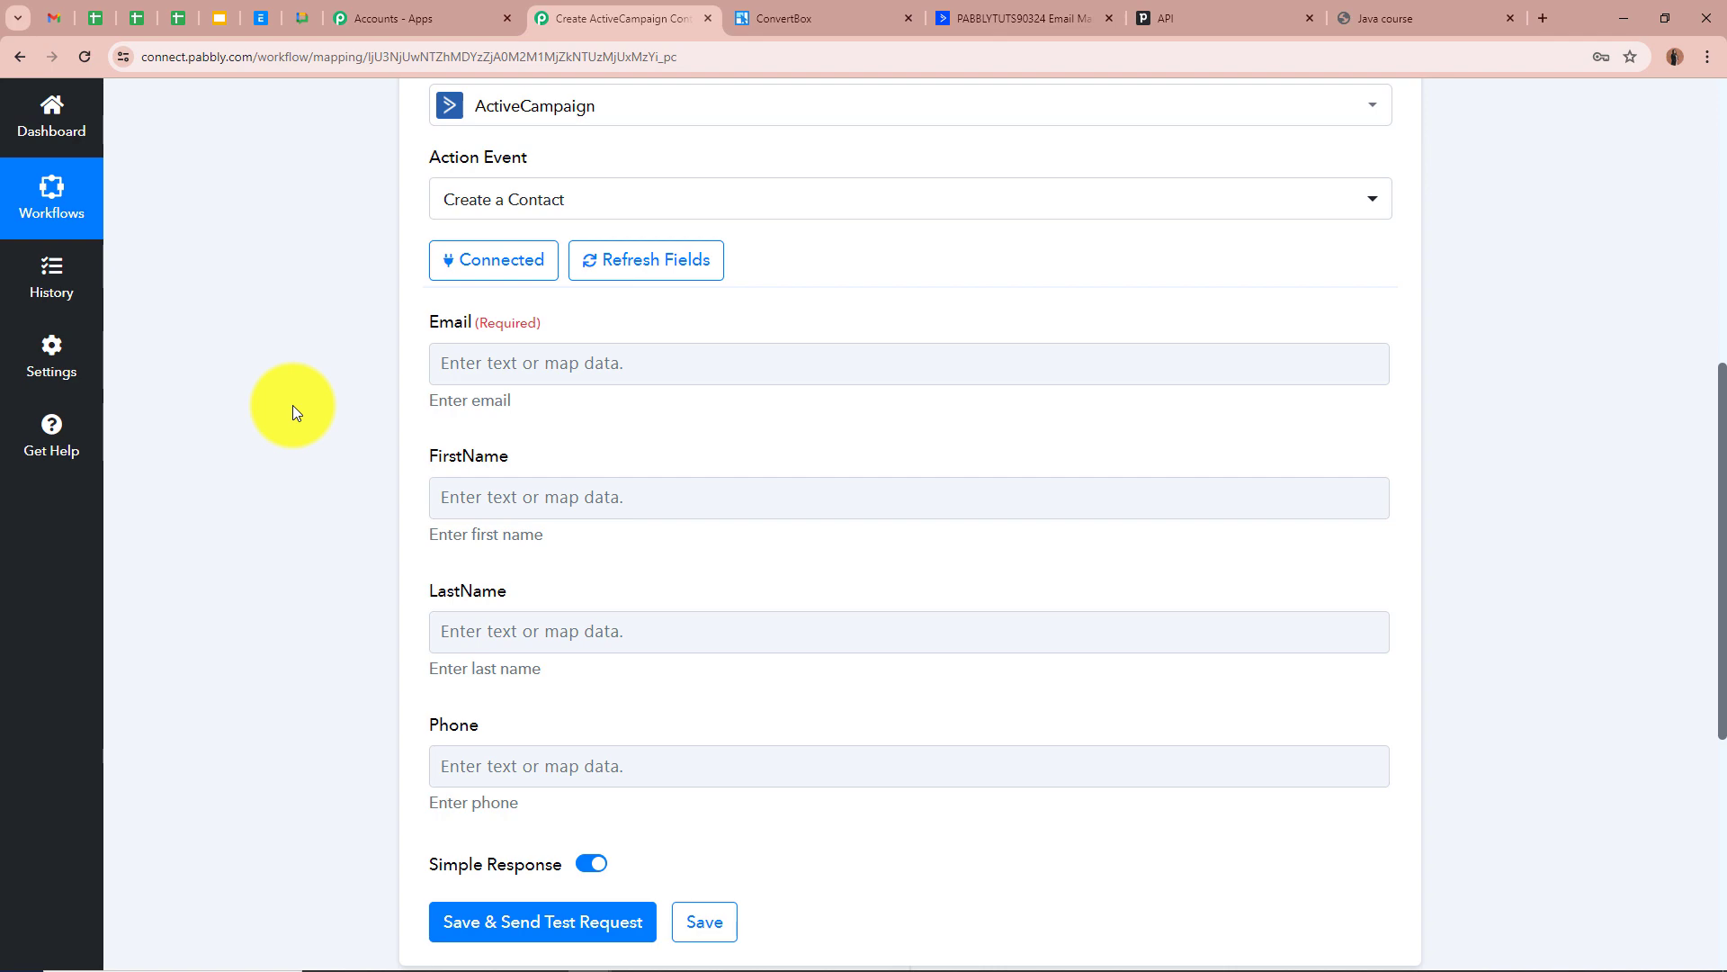
scroll(293, 405, "up", 7)
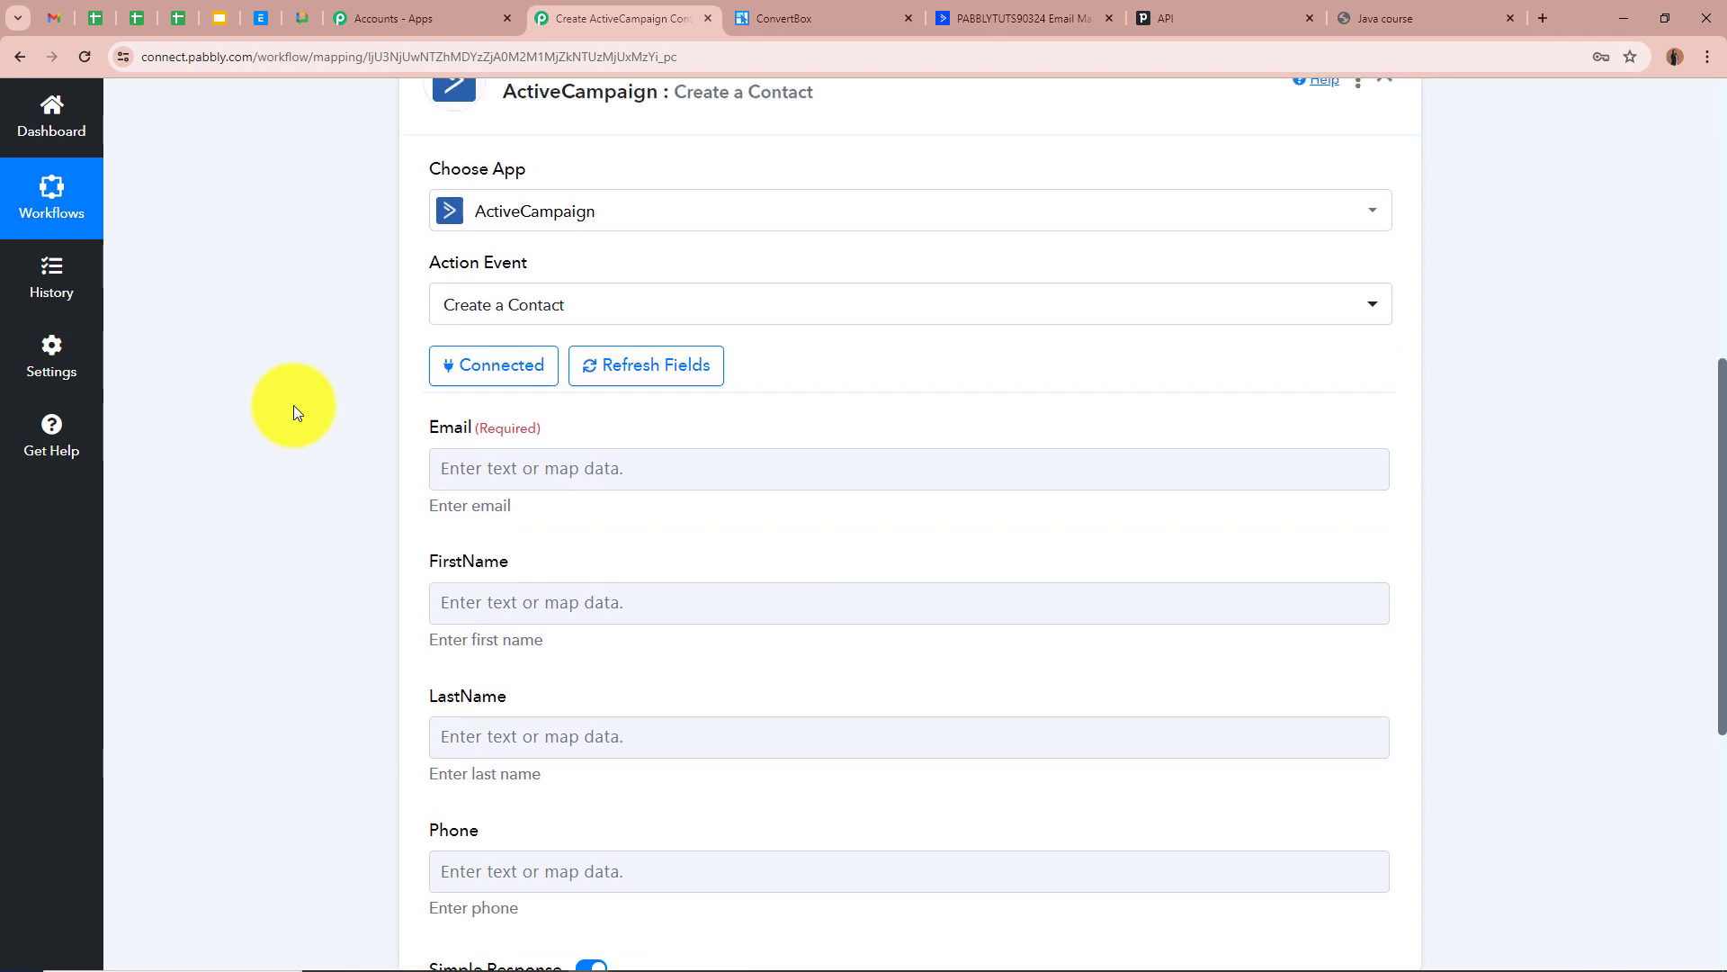
scroll(294, 405, "down", 7)
scroll(293, 405, "down", 2)
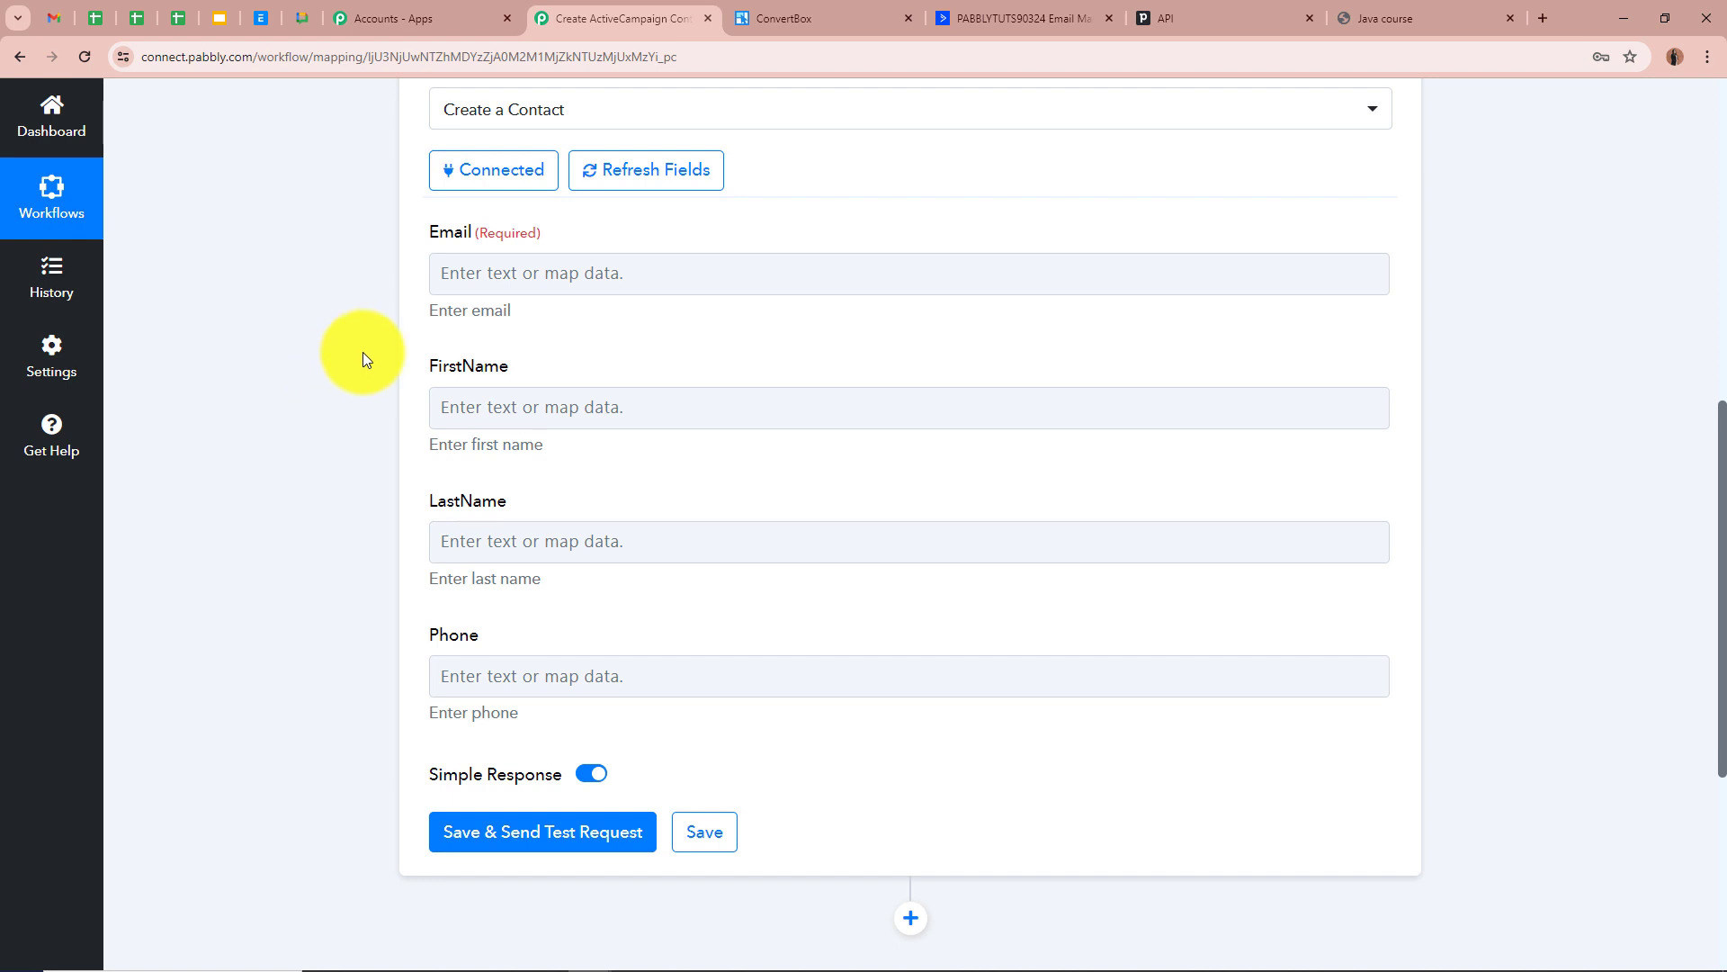
Map the ConvertBox lead's email into the ActiveCampaign Email field
left_click(455, 272)
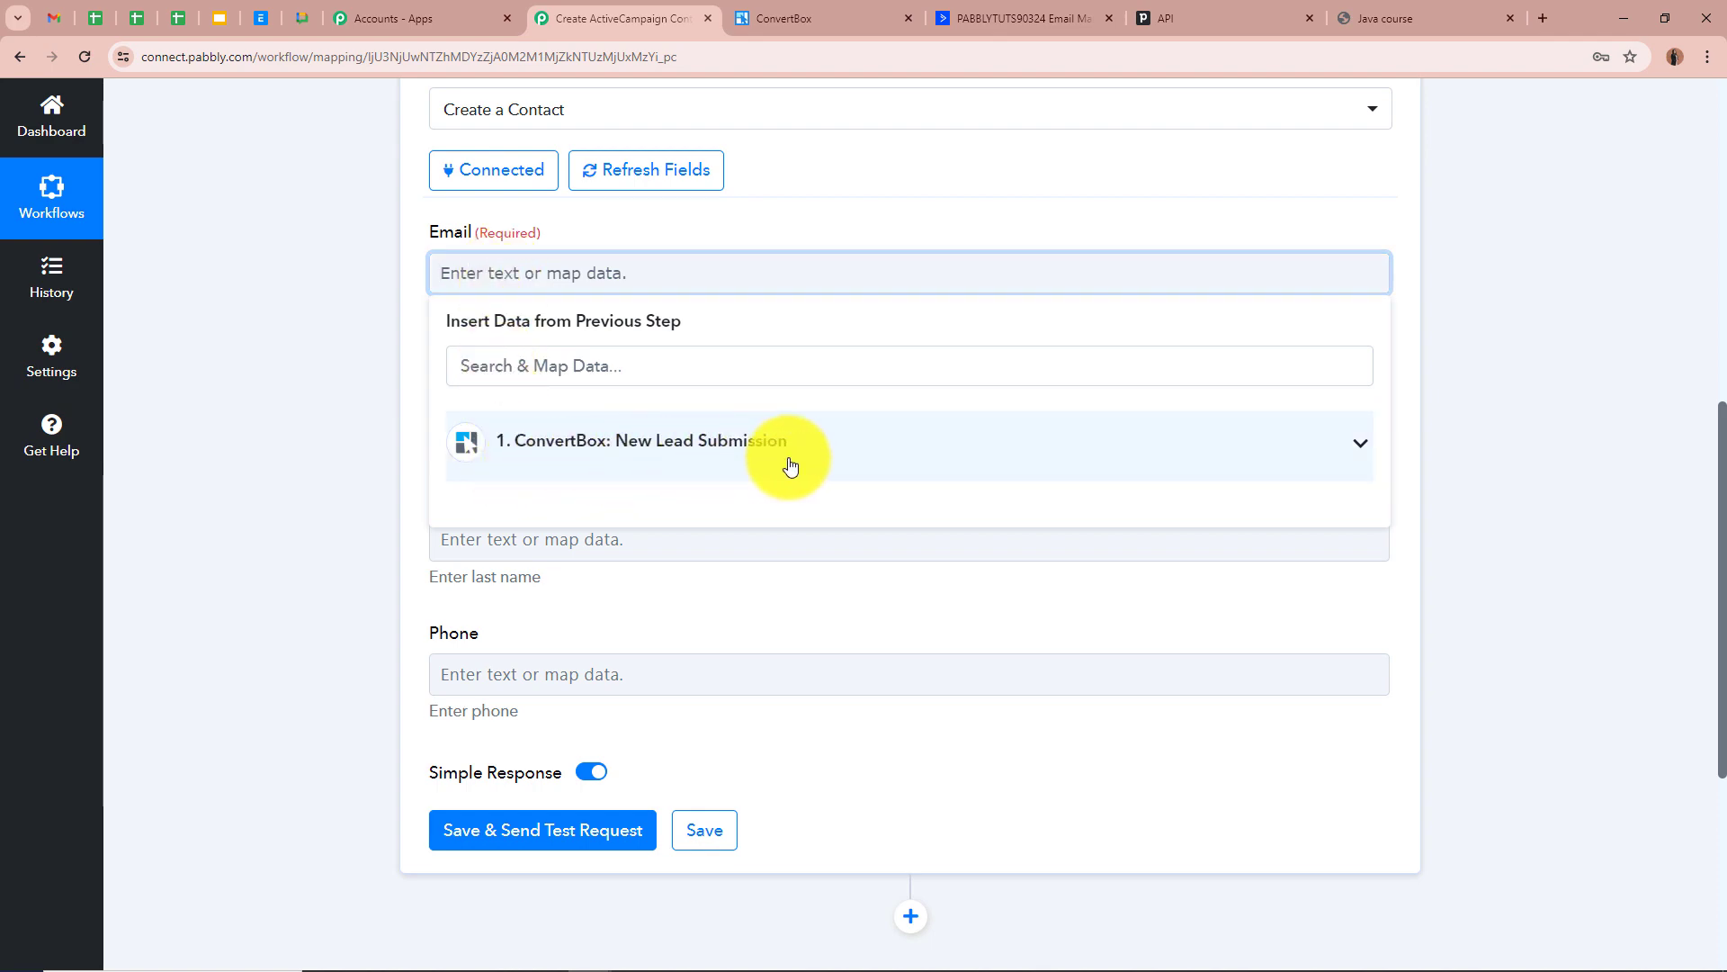
scroll(765, 459, "up", 8)
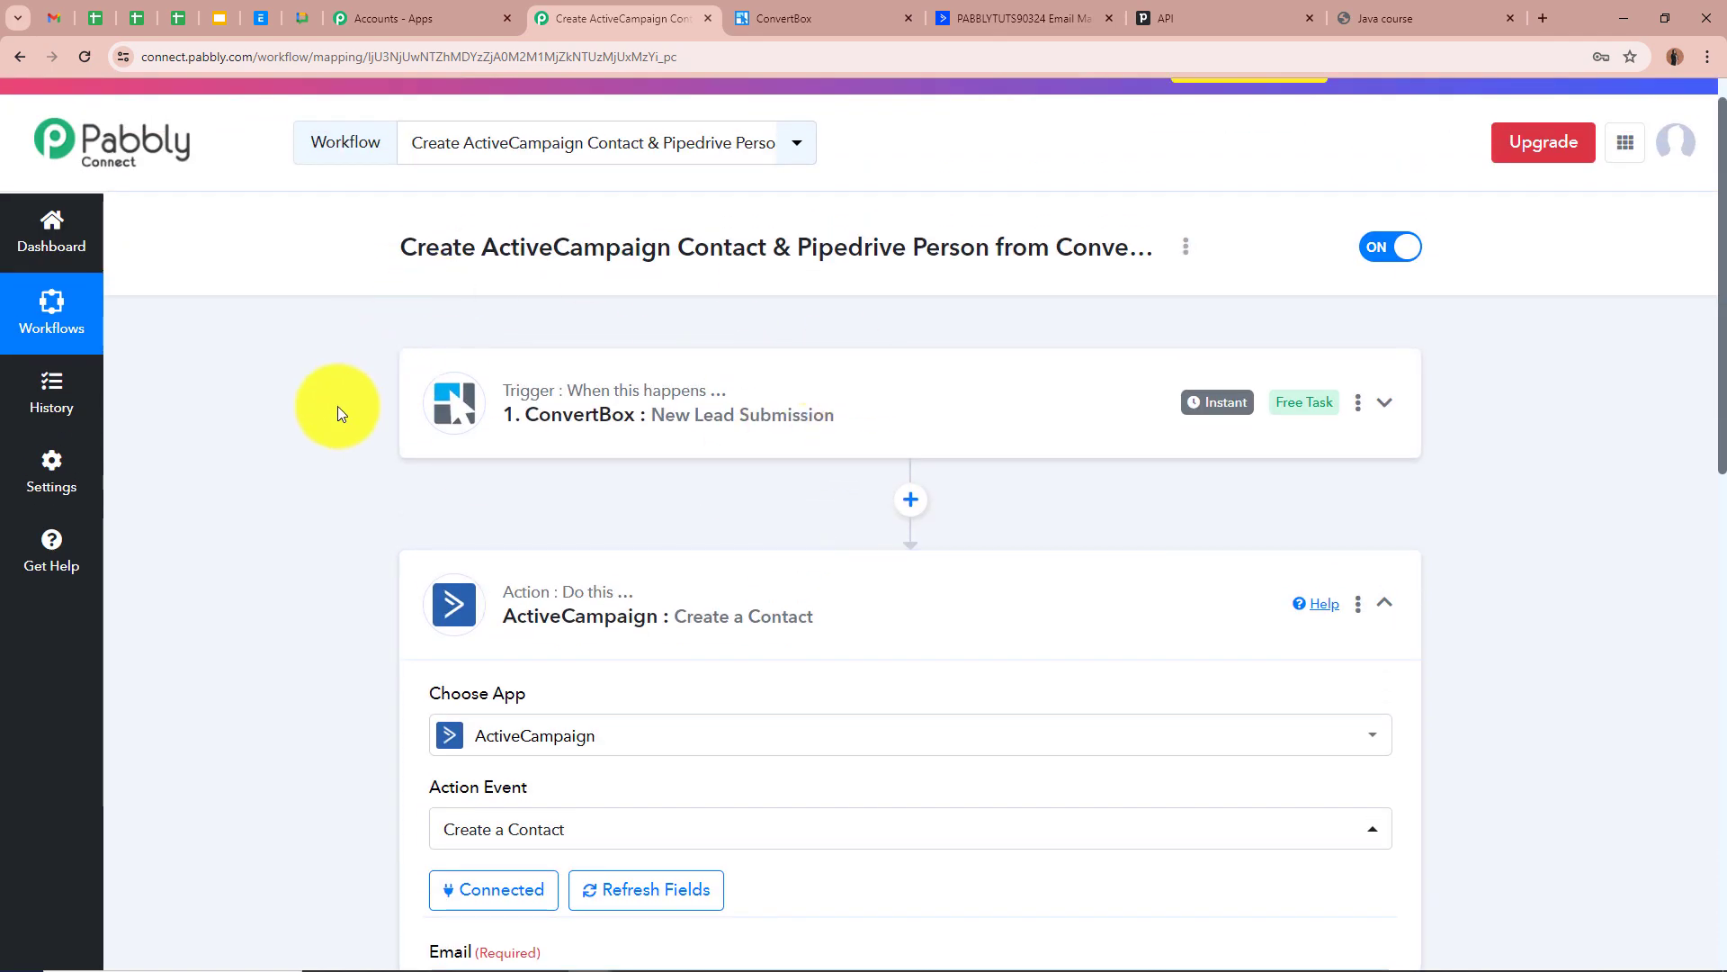
scroll(338, 412, "down", 6)
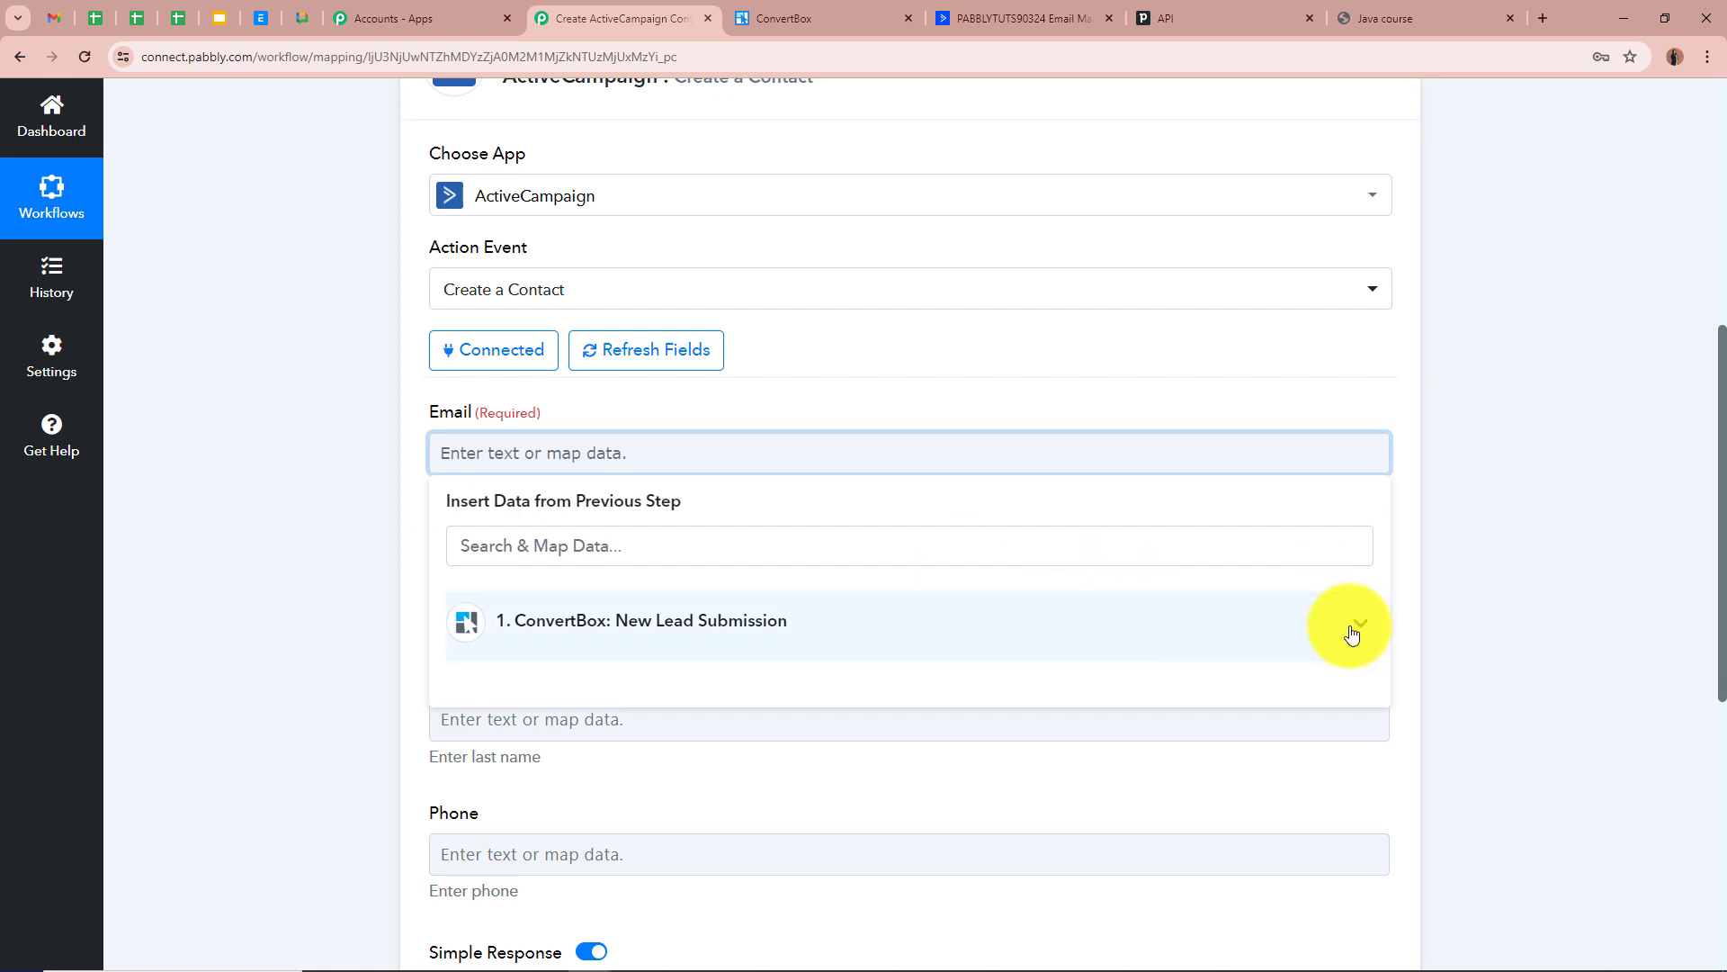
left_click(1350, 634)
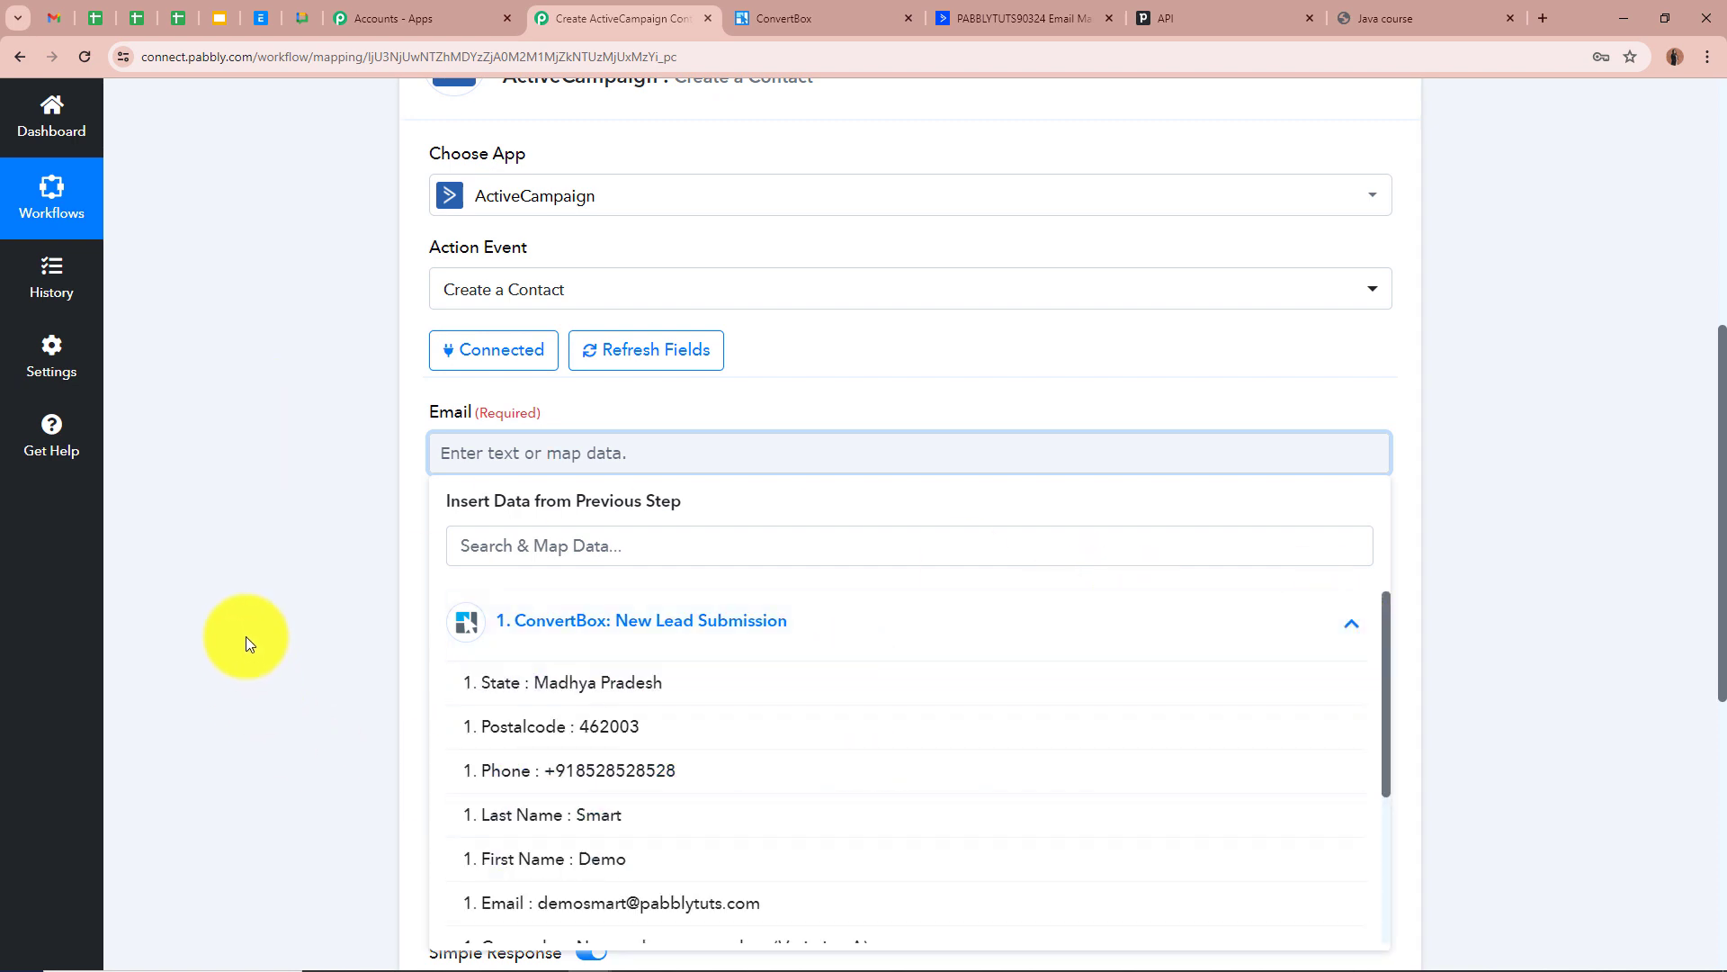
scroll(246, 635, "down", 2)
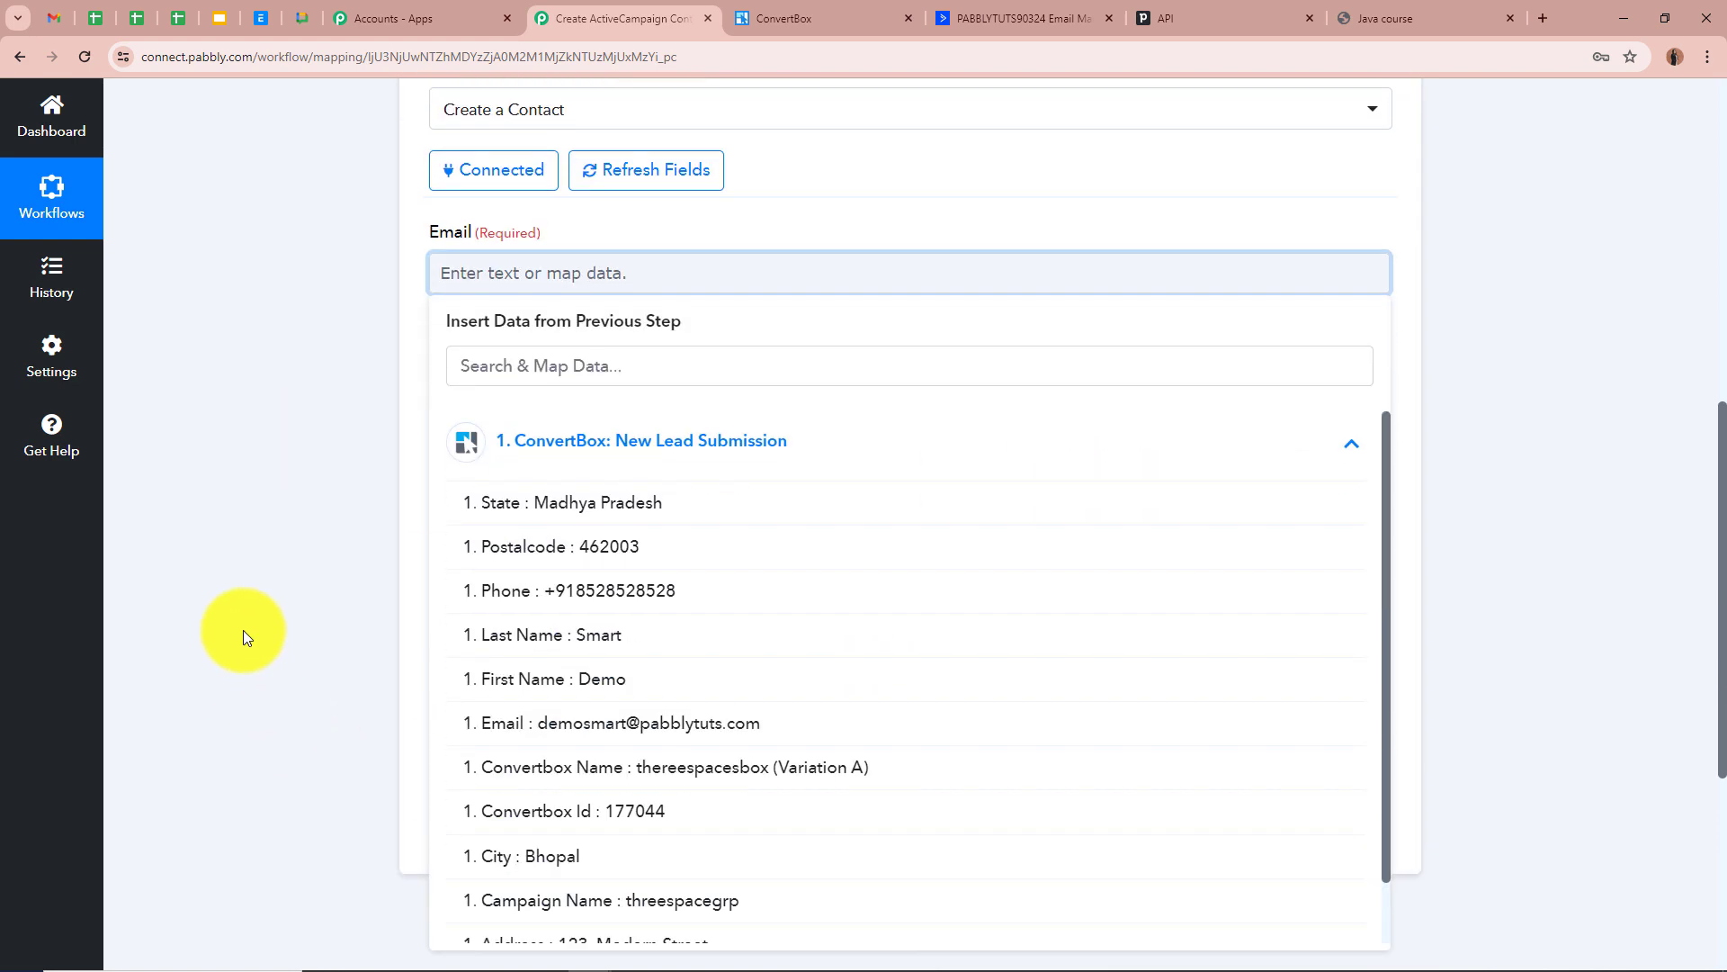
left_click(576, 722)
left_click(215, 484)
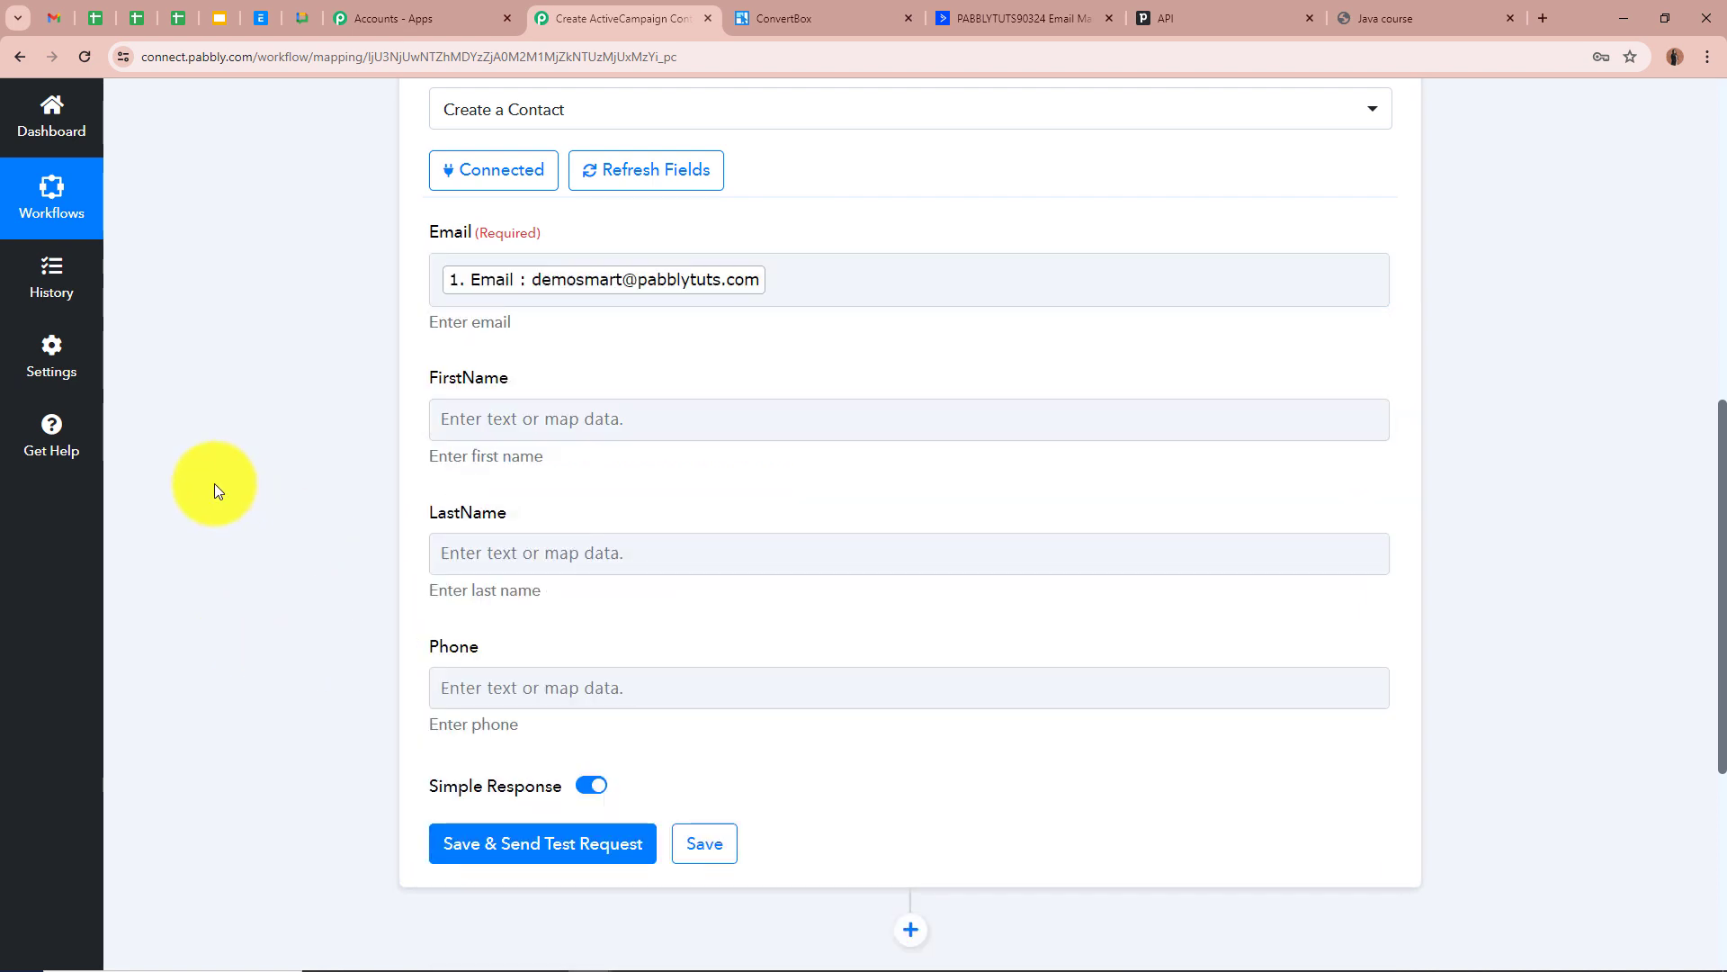
scroll(214, 486, "up", 2)
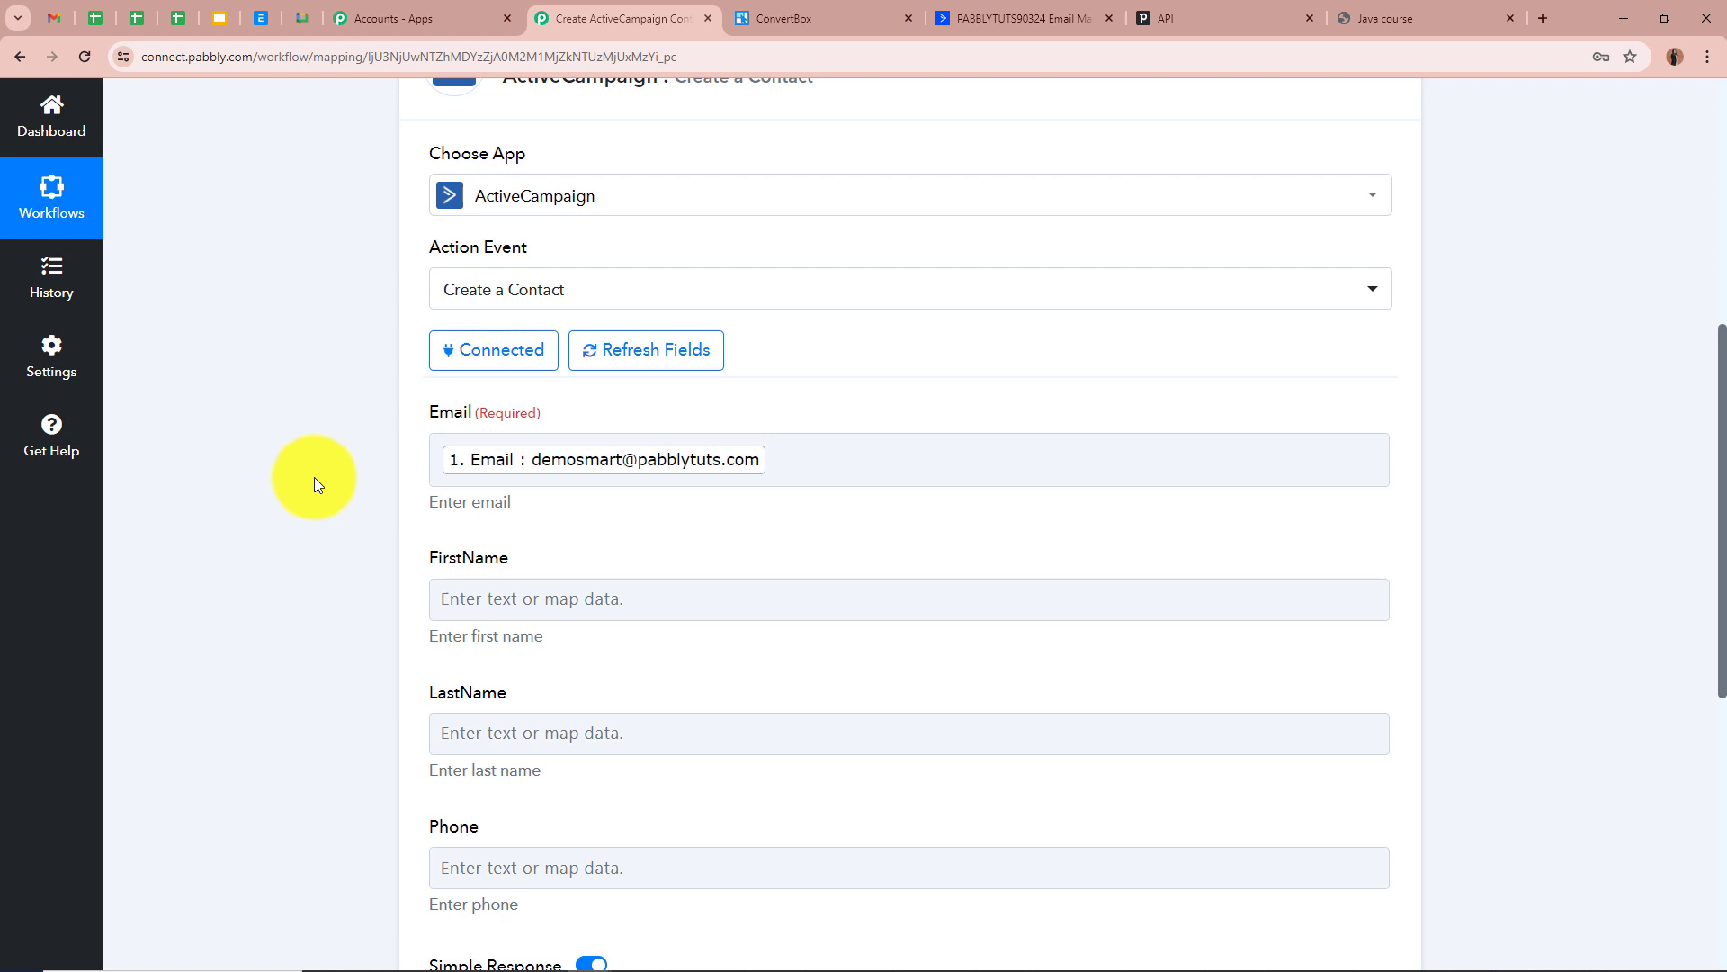
scroll(314, 484, "down", 2)
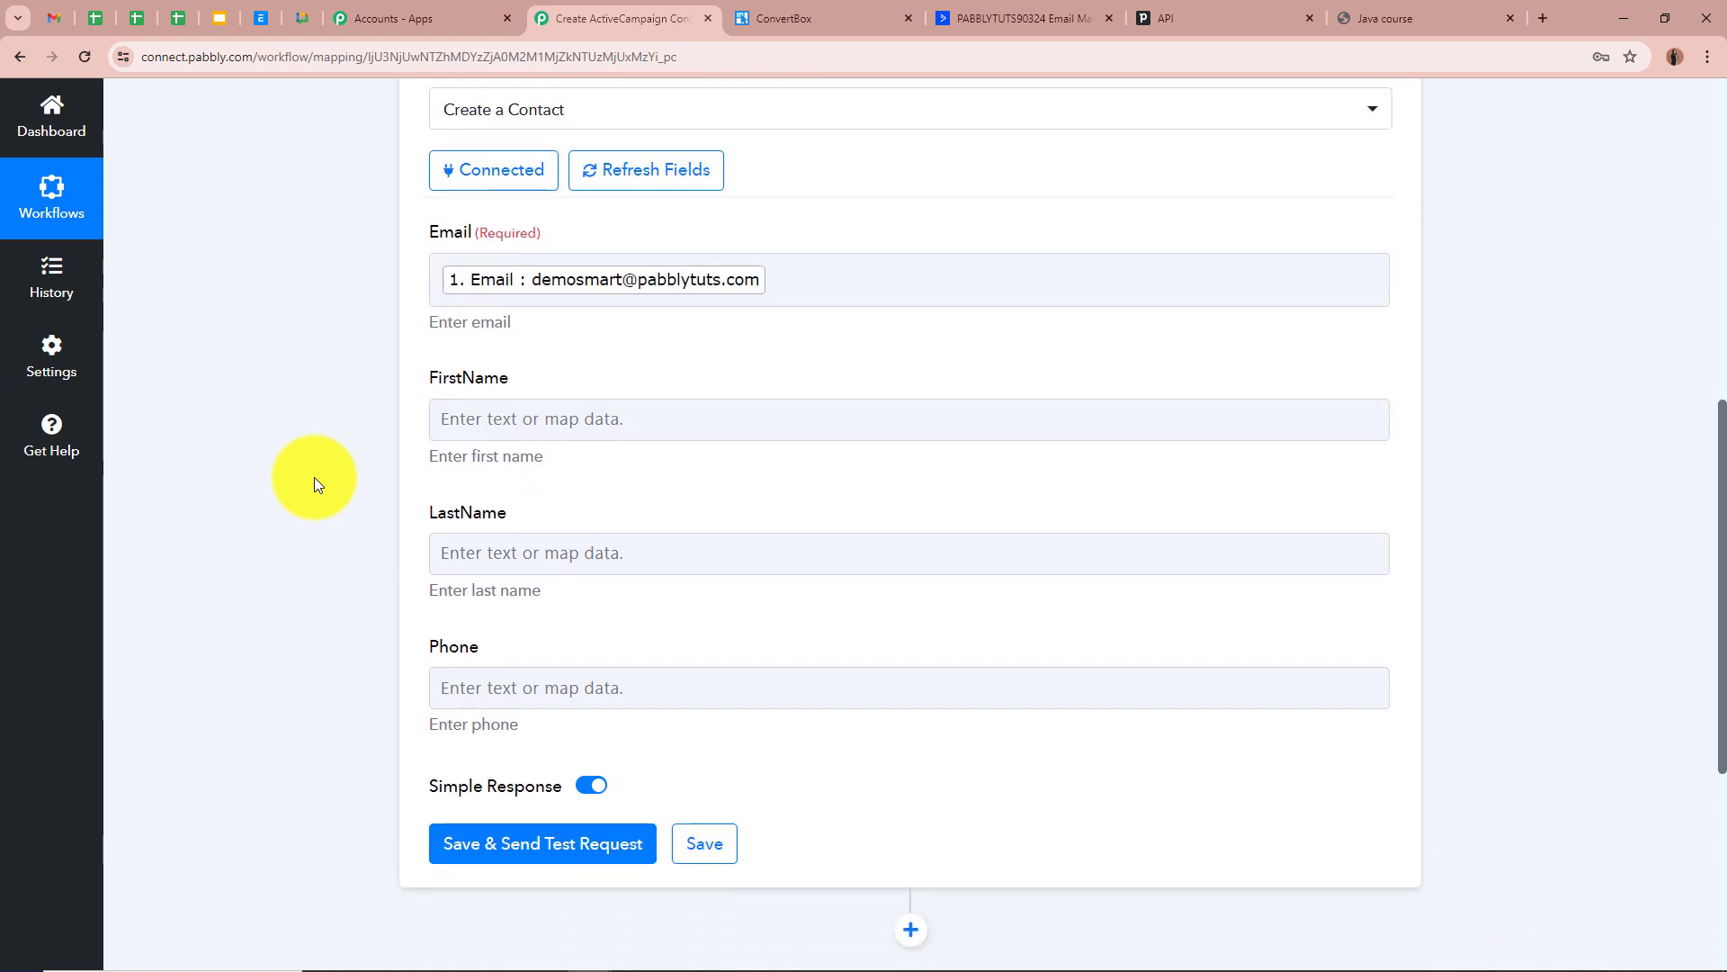
scroll(315, 483, "up", 5)
scroll(315, 483, "down", 5)
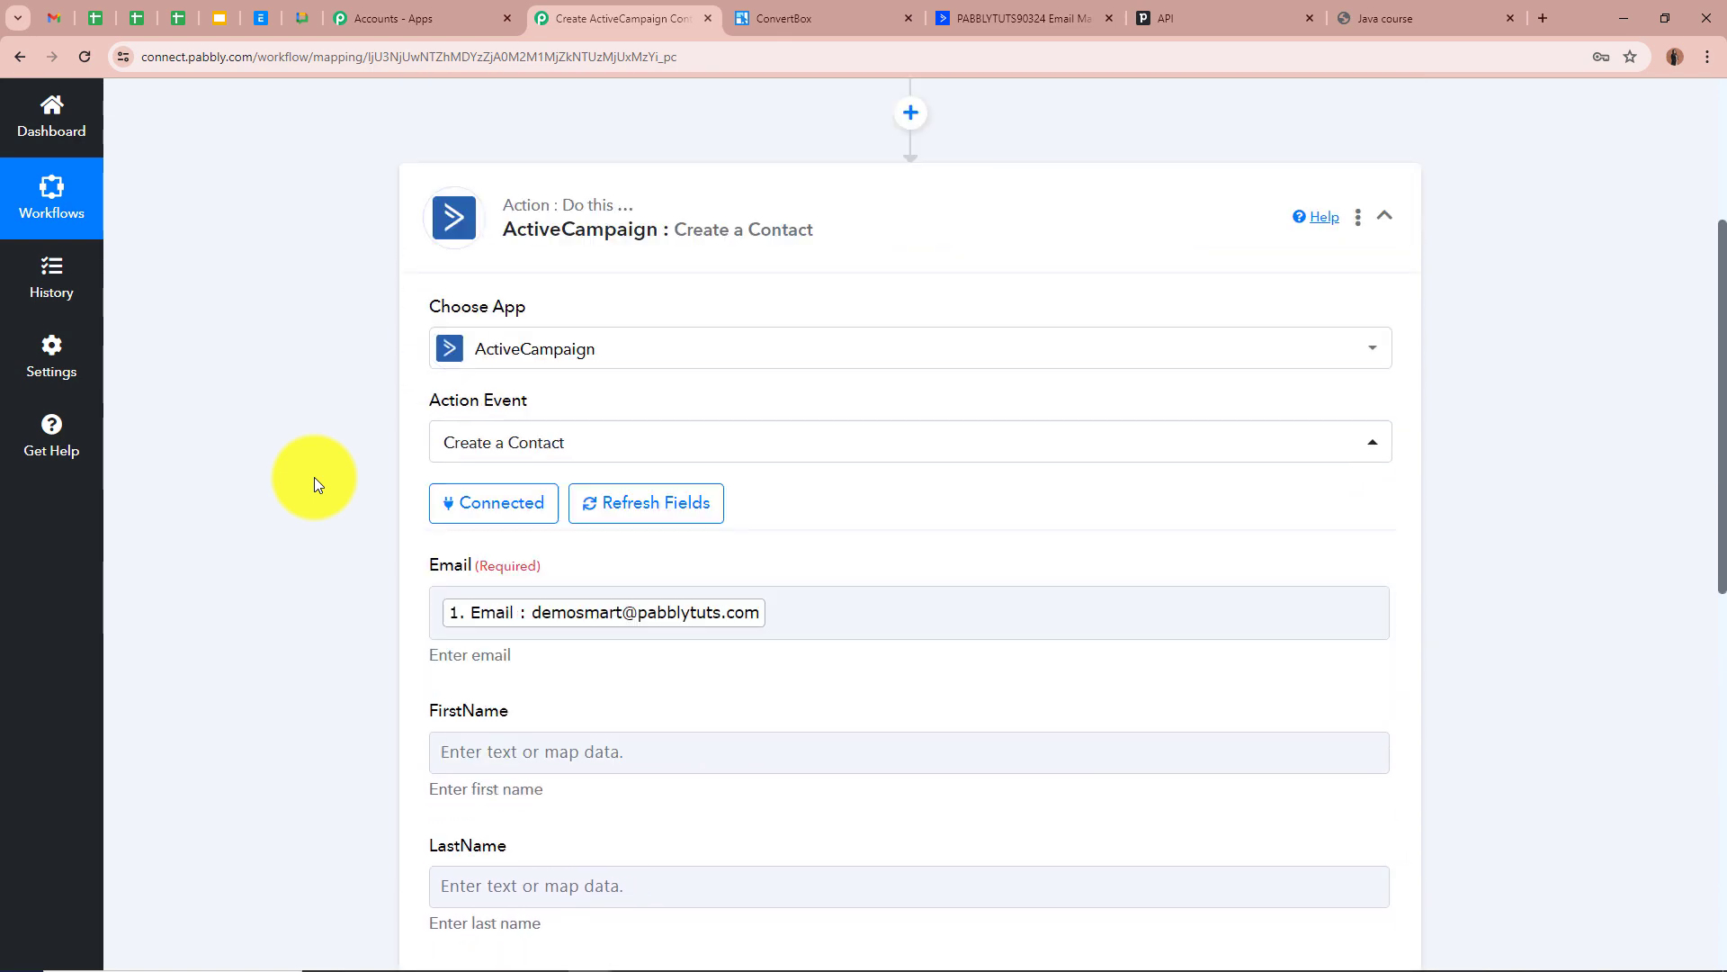
scroll(369, 329, "up", 4)
scroll(369, 329, "down", 4)
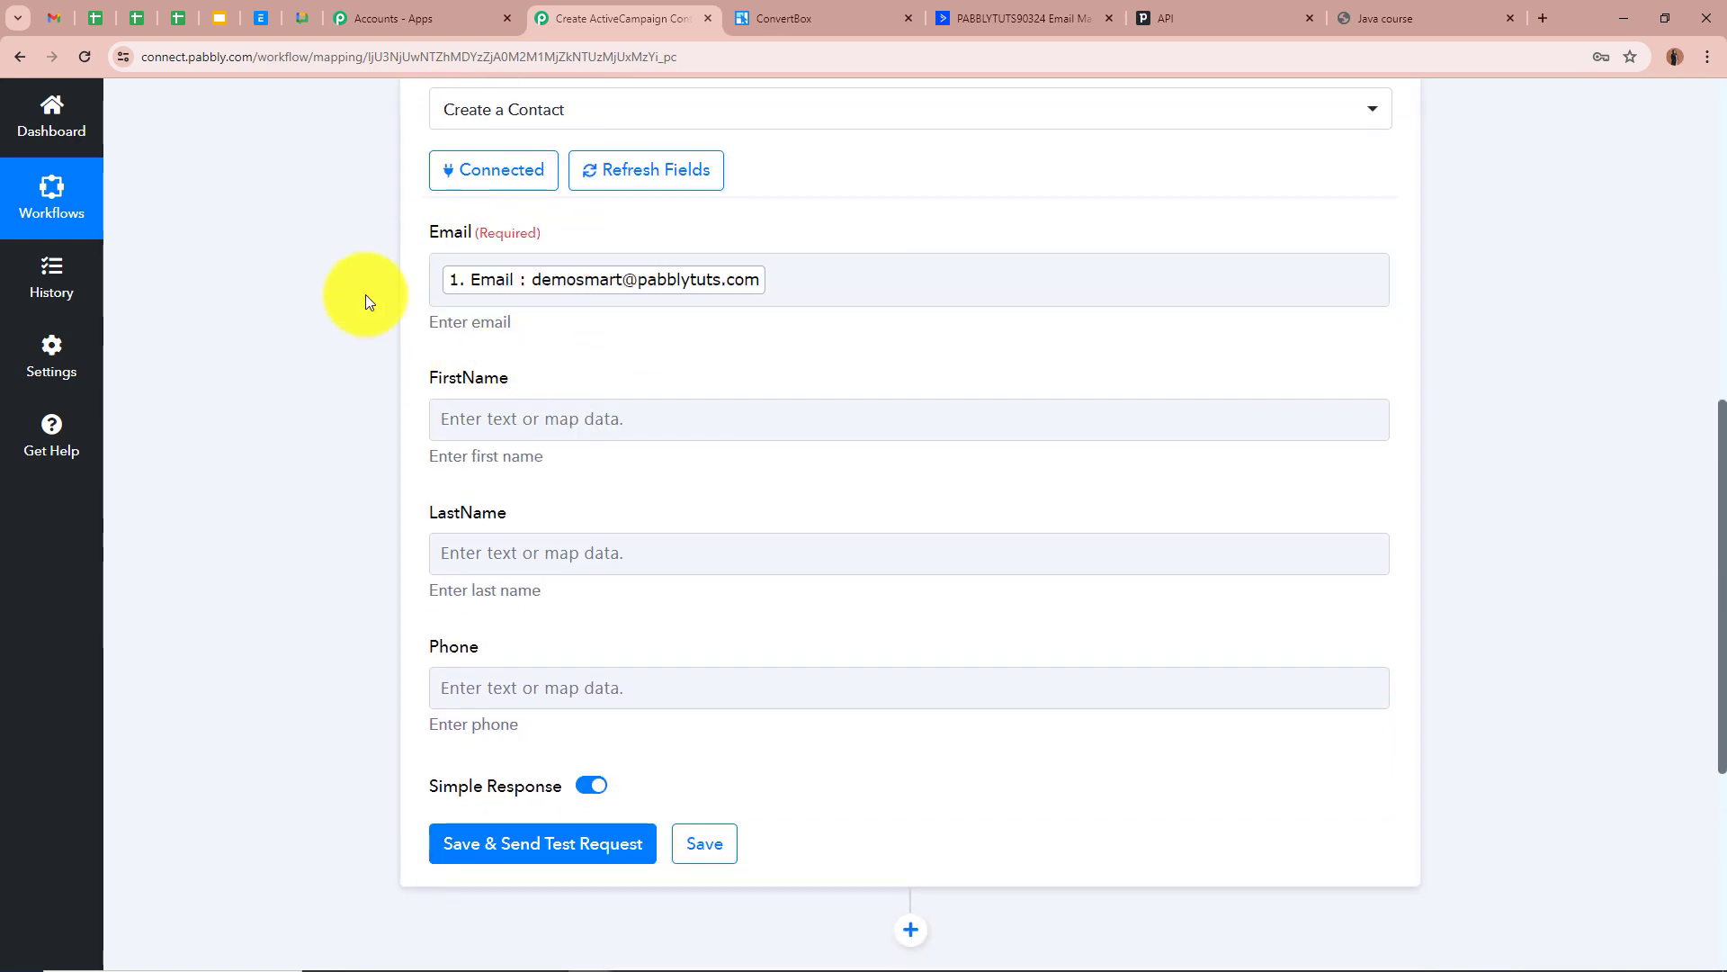
scroll(315, 351, "down", 2)
scroll(315, 357, "down", 1)
Map the lead's First Name, Last Name and Phone into FirstName, LastName and Phone
left_click(559, 237)
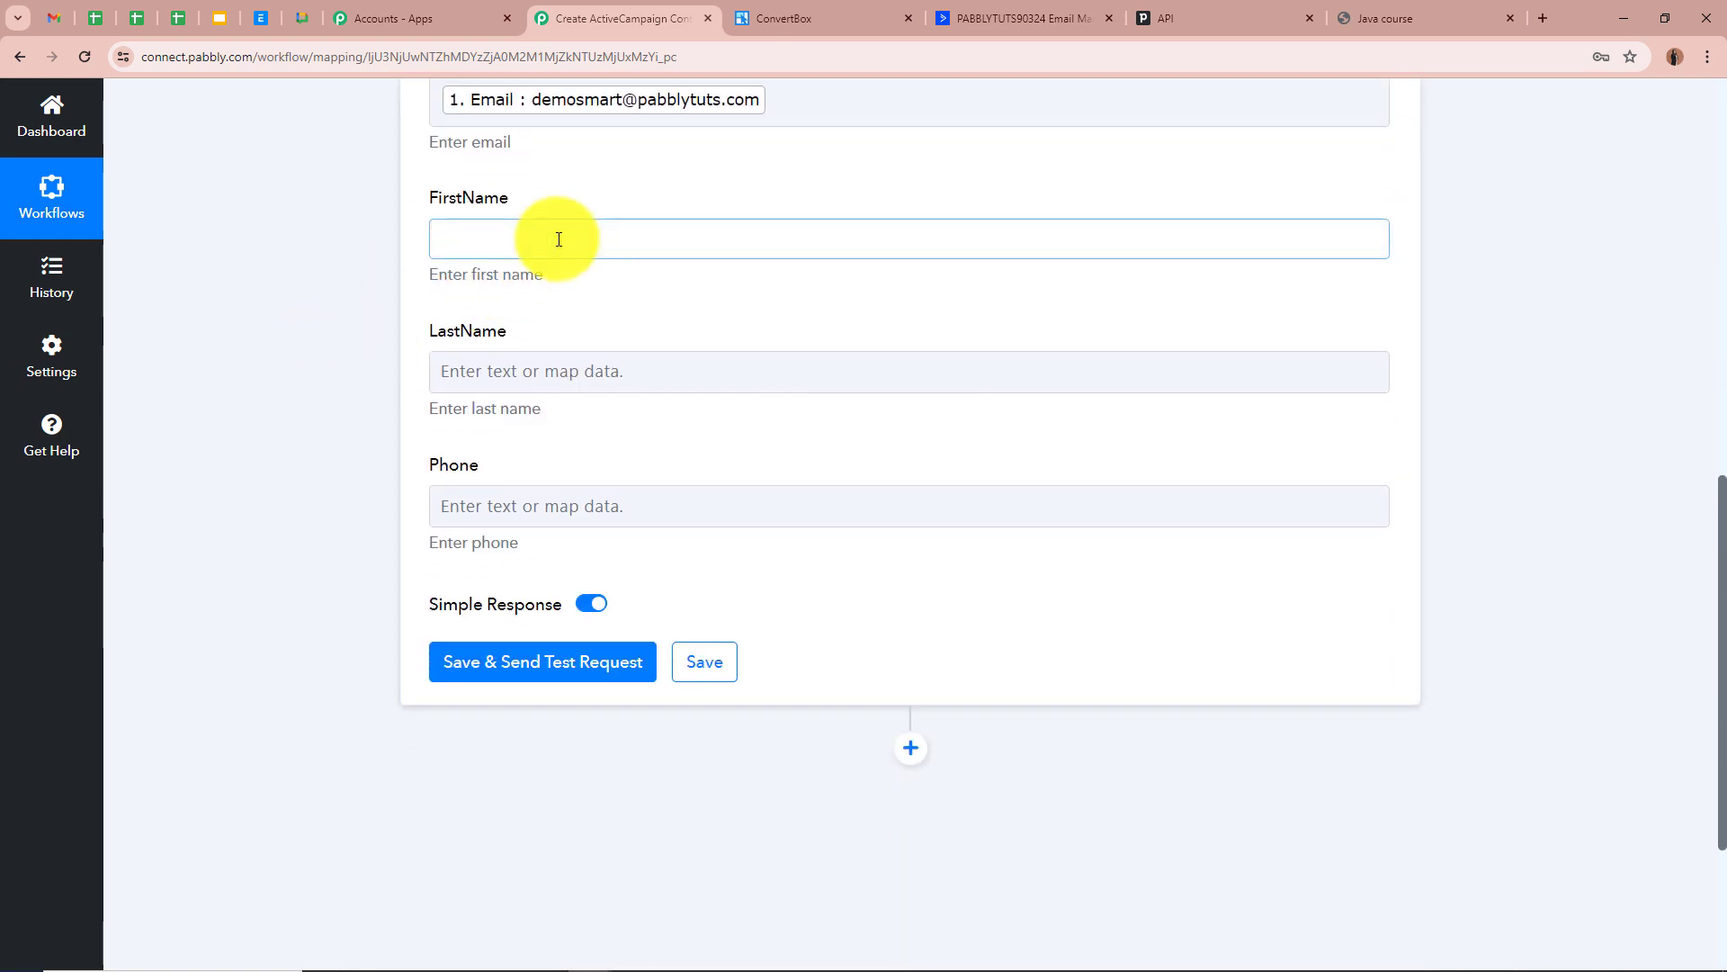
left_click(689, 424)
left_click(557, 644)
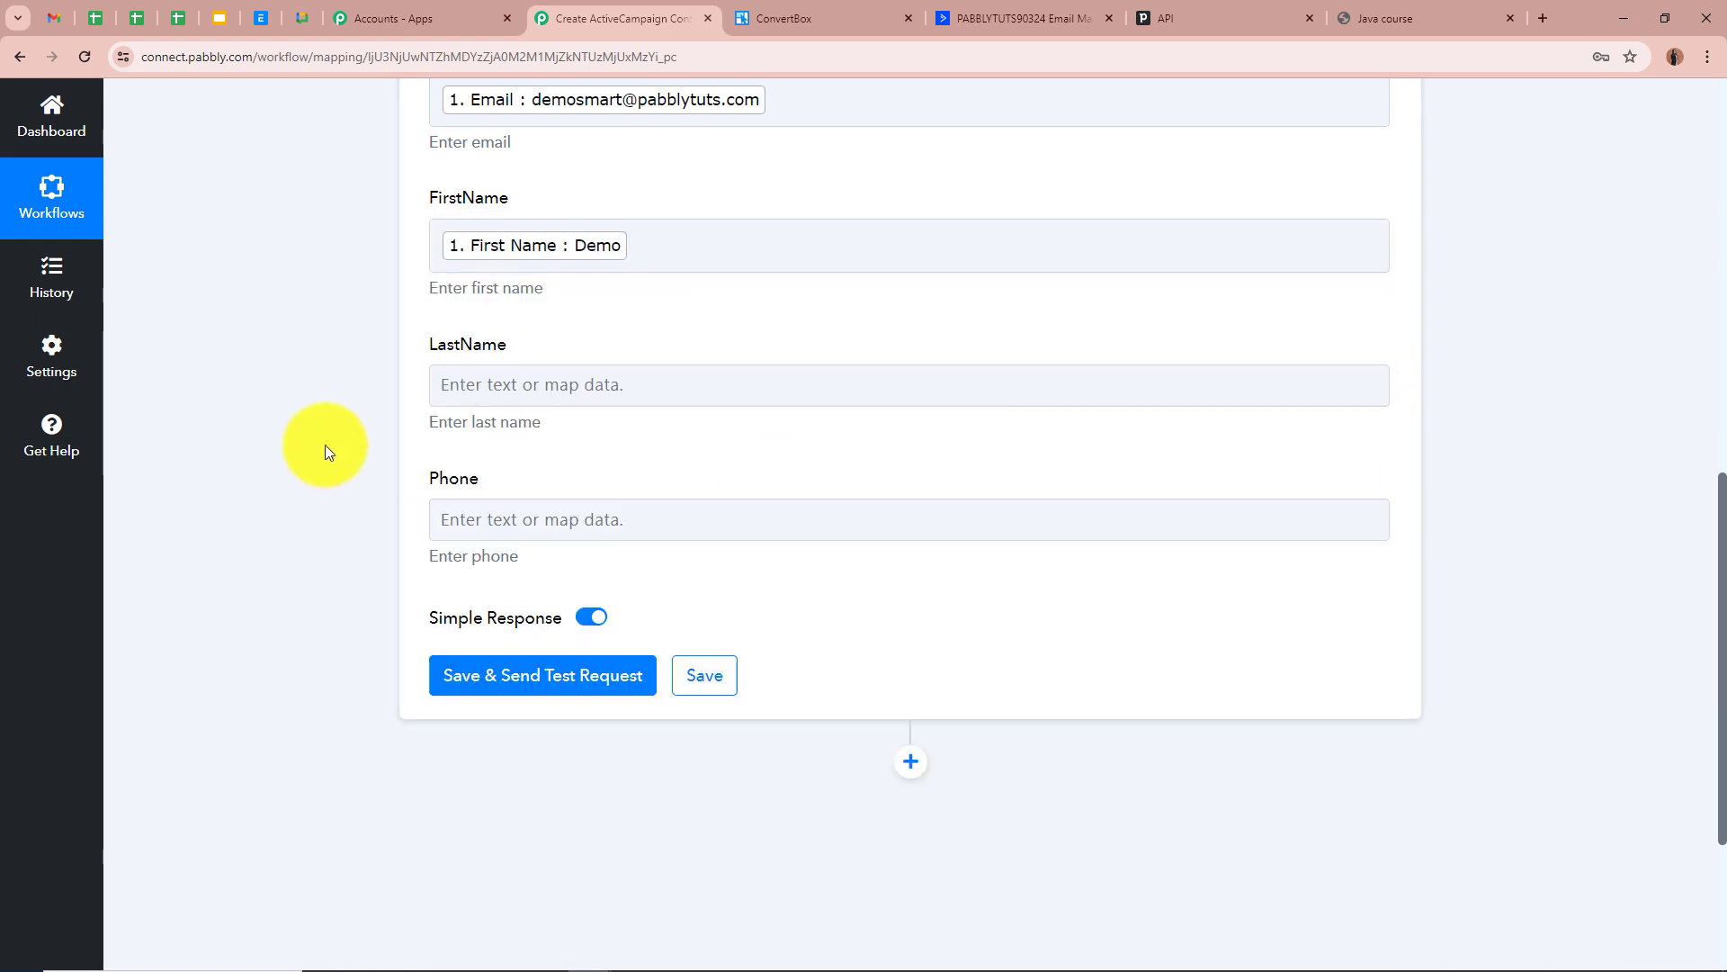
left_click(640, 387)
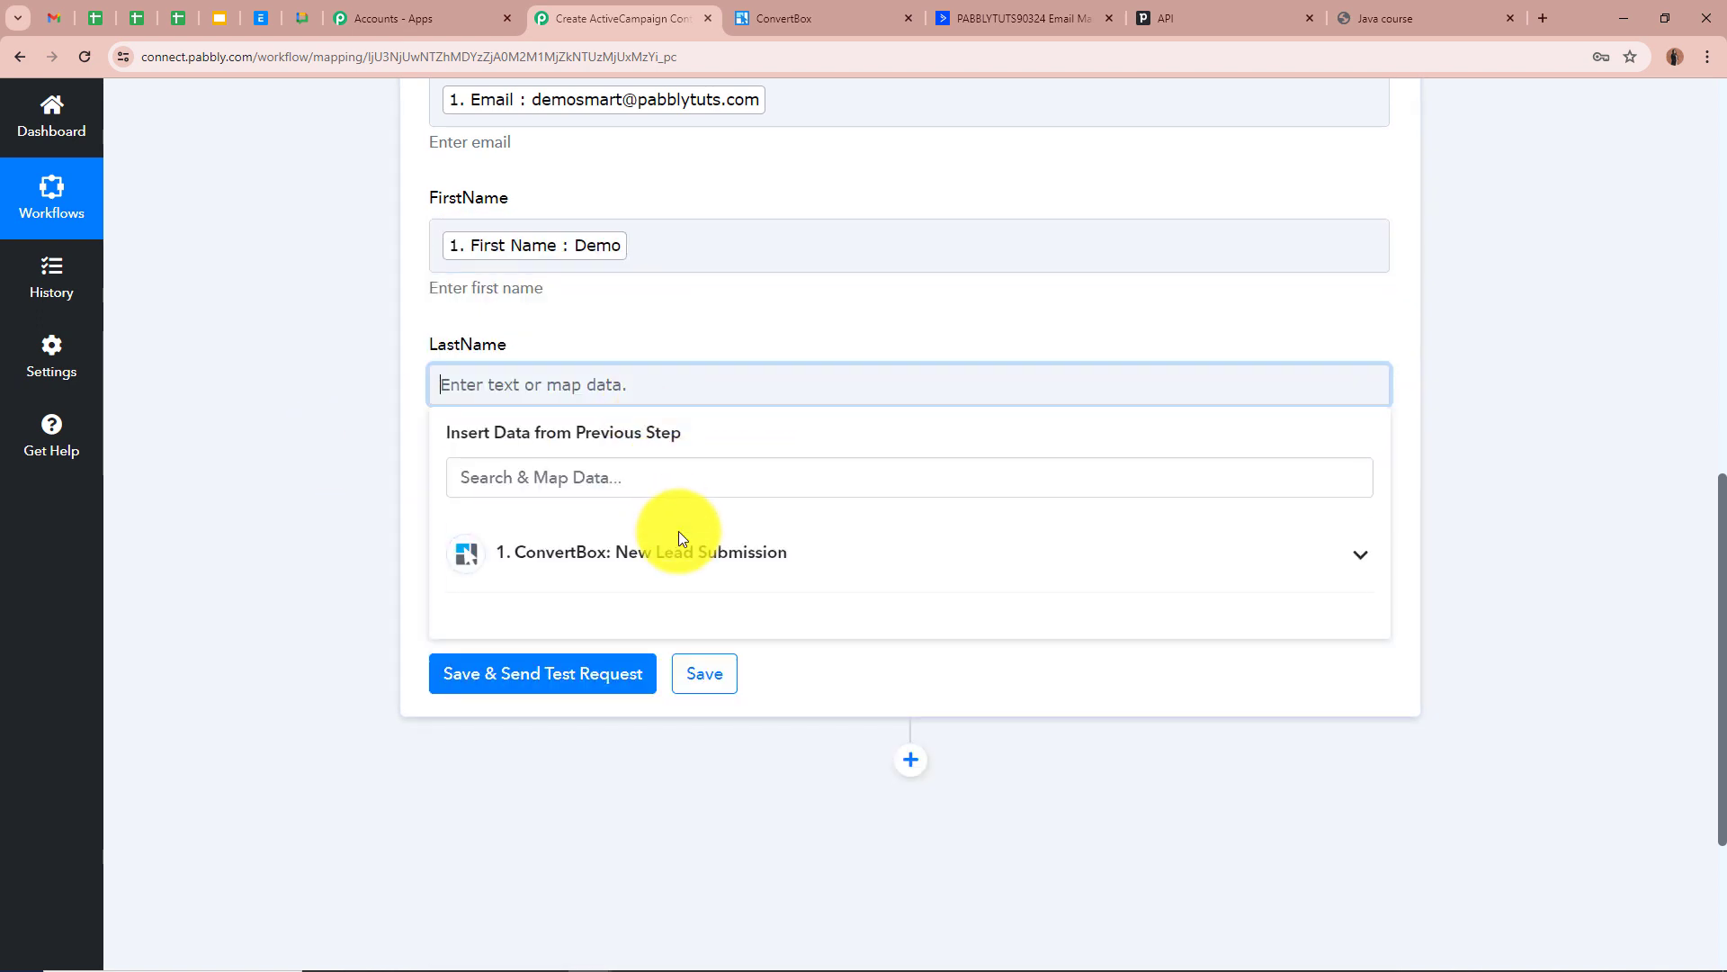
left_click(679, 551)
left_click(639, 740)
scroll(344, 475, "down", 2)
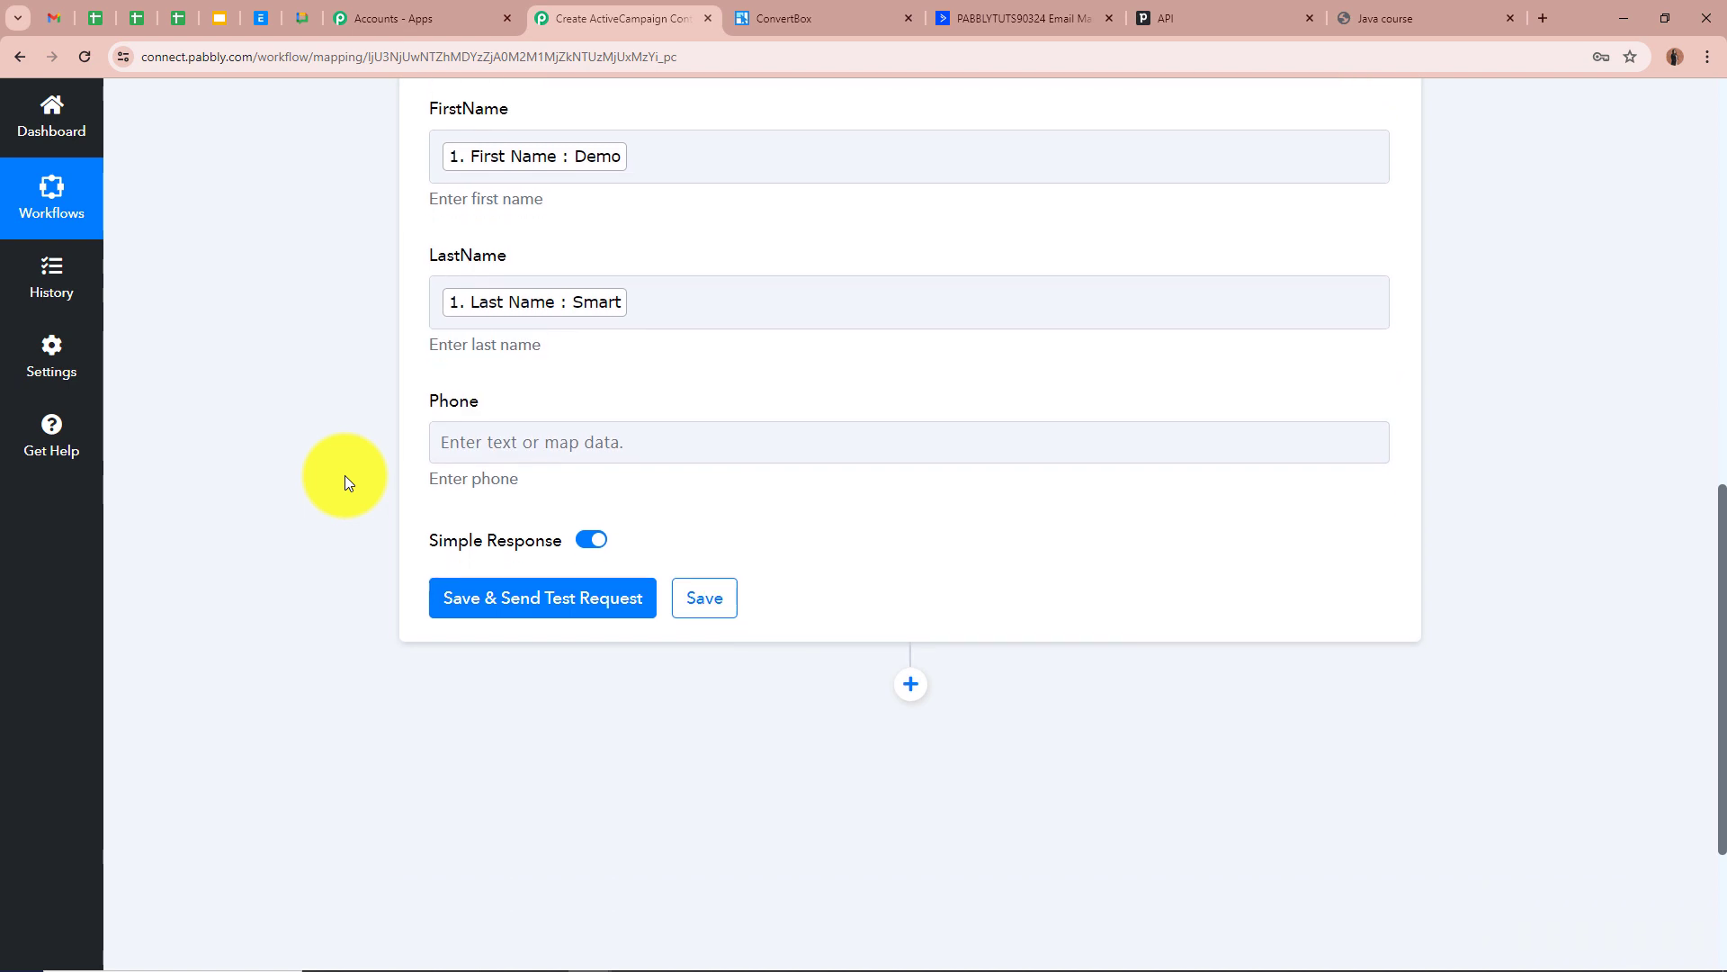
left_click(628, 440)
left_click(697, 621)
left_click(603, 760)
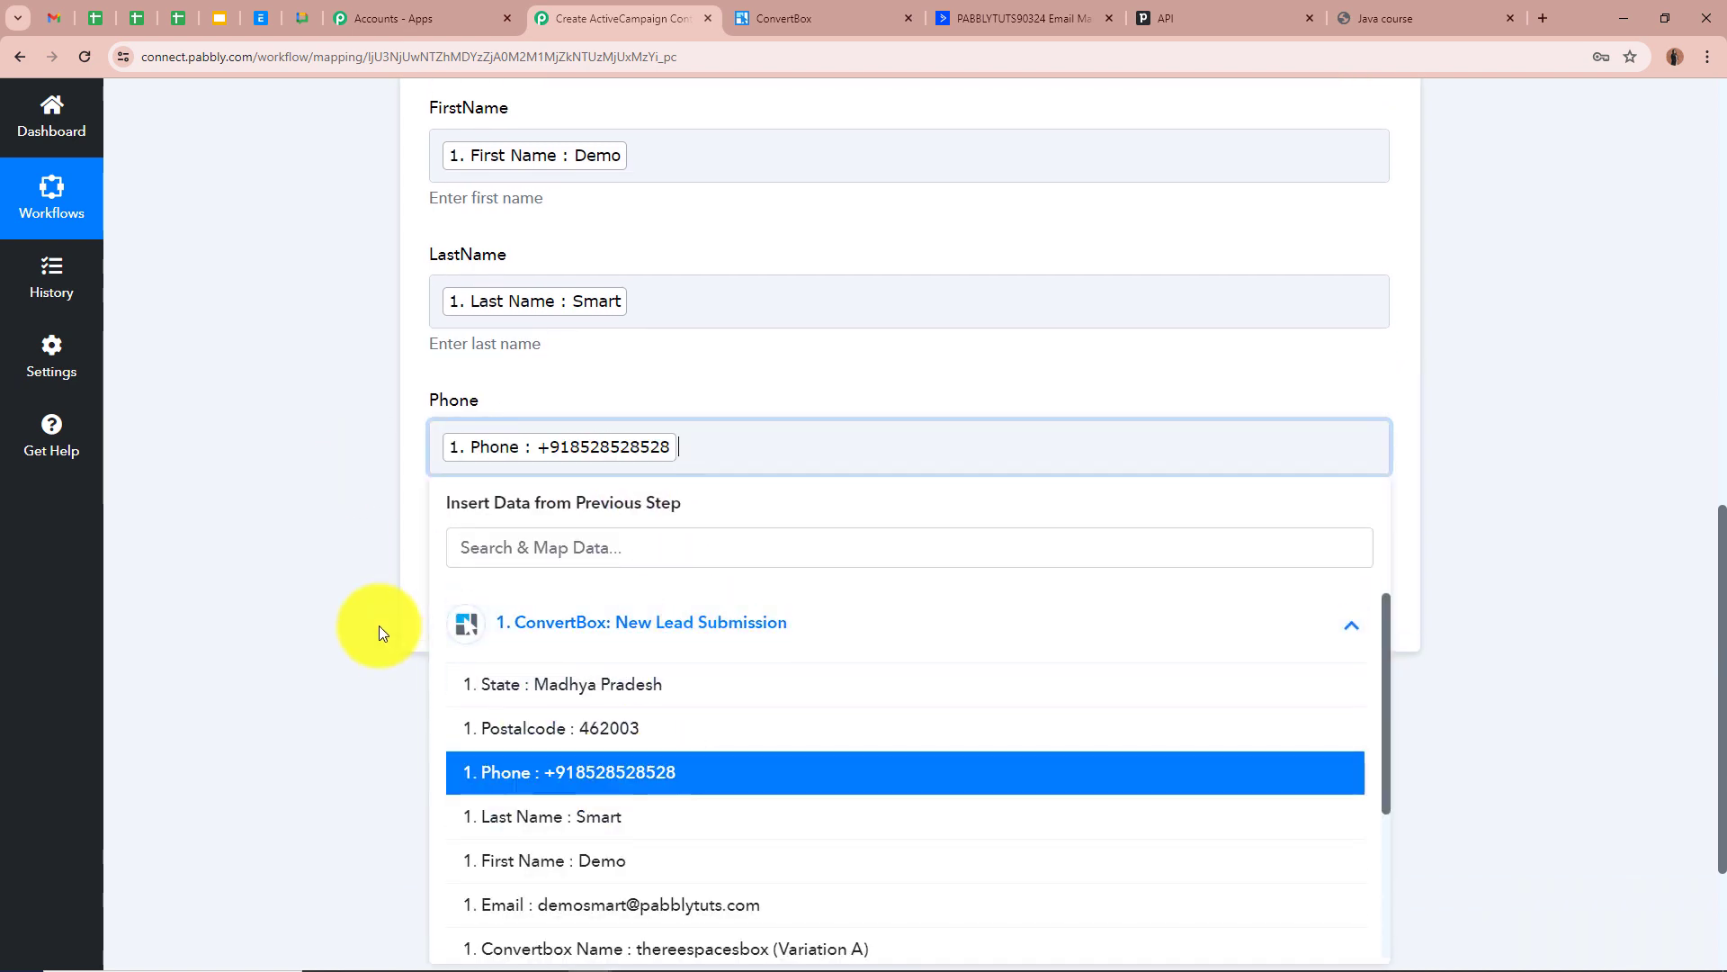
left_click(337, 580)
scroll(336, 580, "up", 2)
scroll(336, 580, "up", 2)
scroll(342, 593, "down", 5)
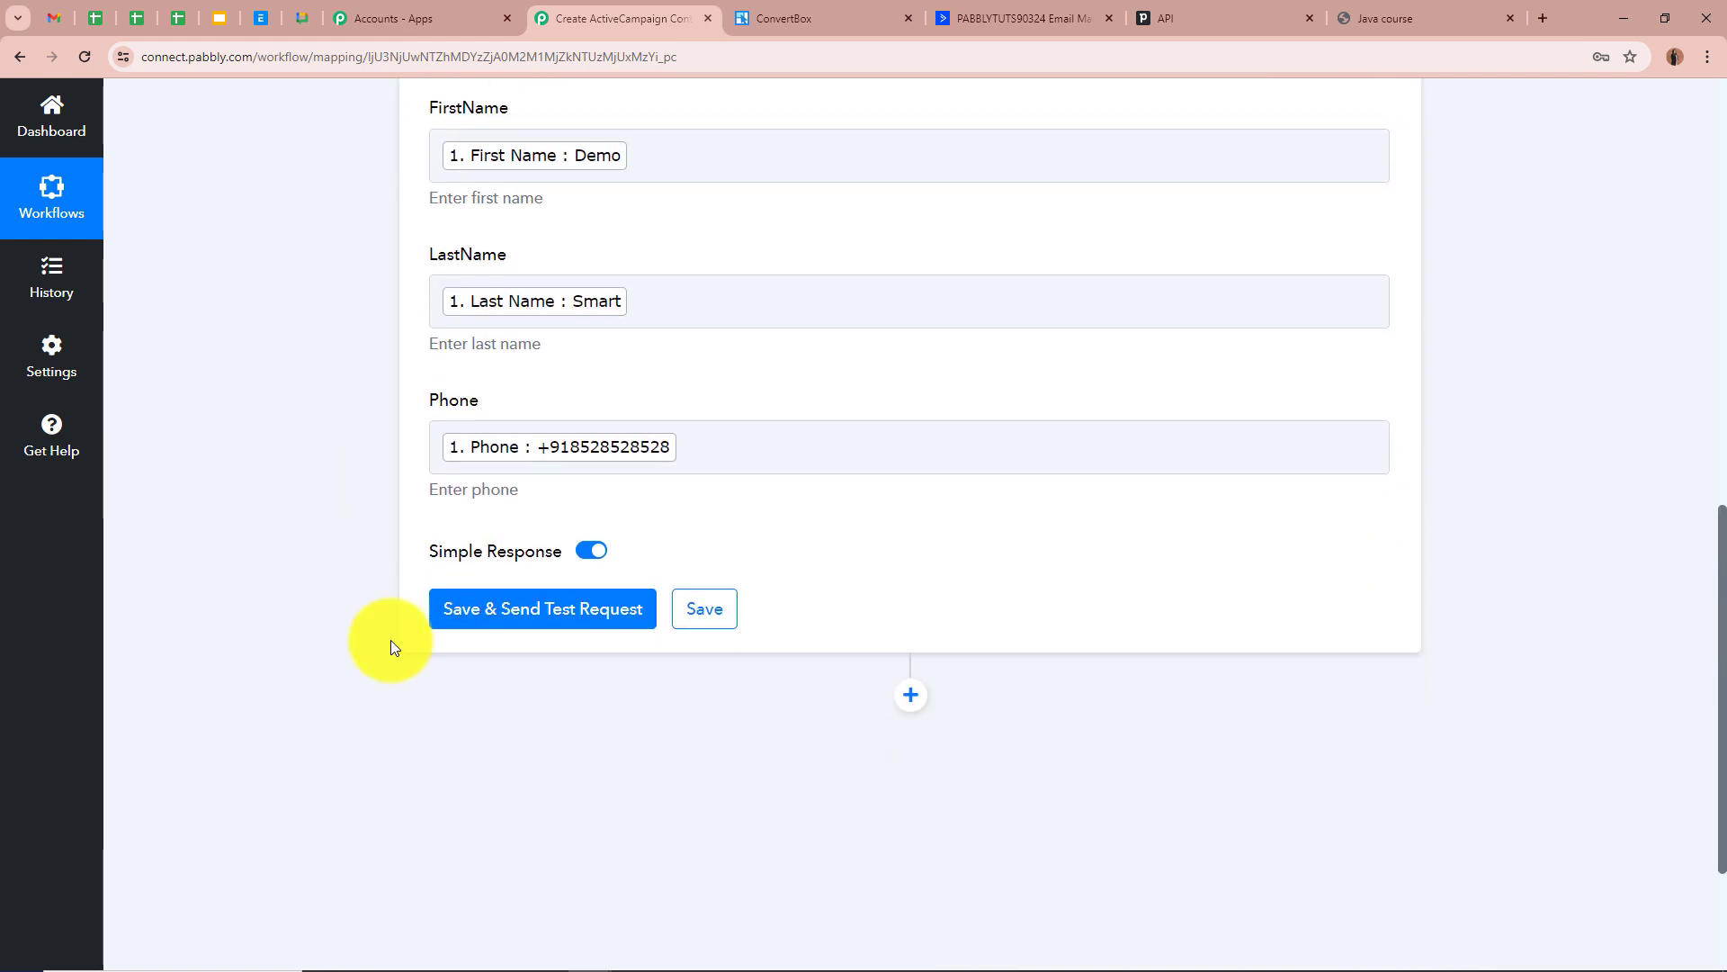
Save & Send Test Request to create the test contact, then switch to ActiveCampaign contacts
left_click(501, 602)
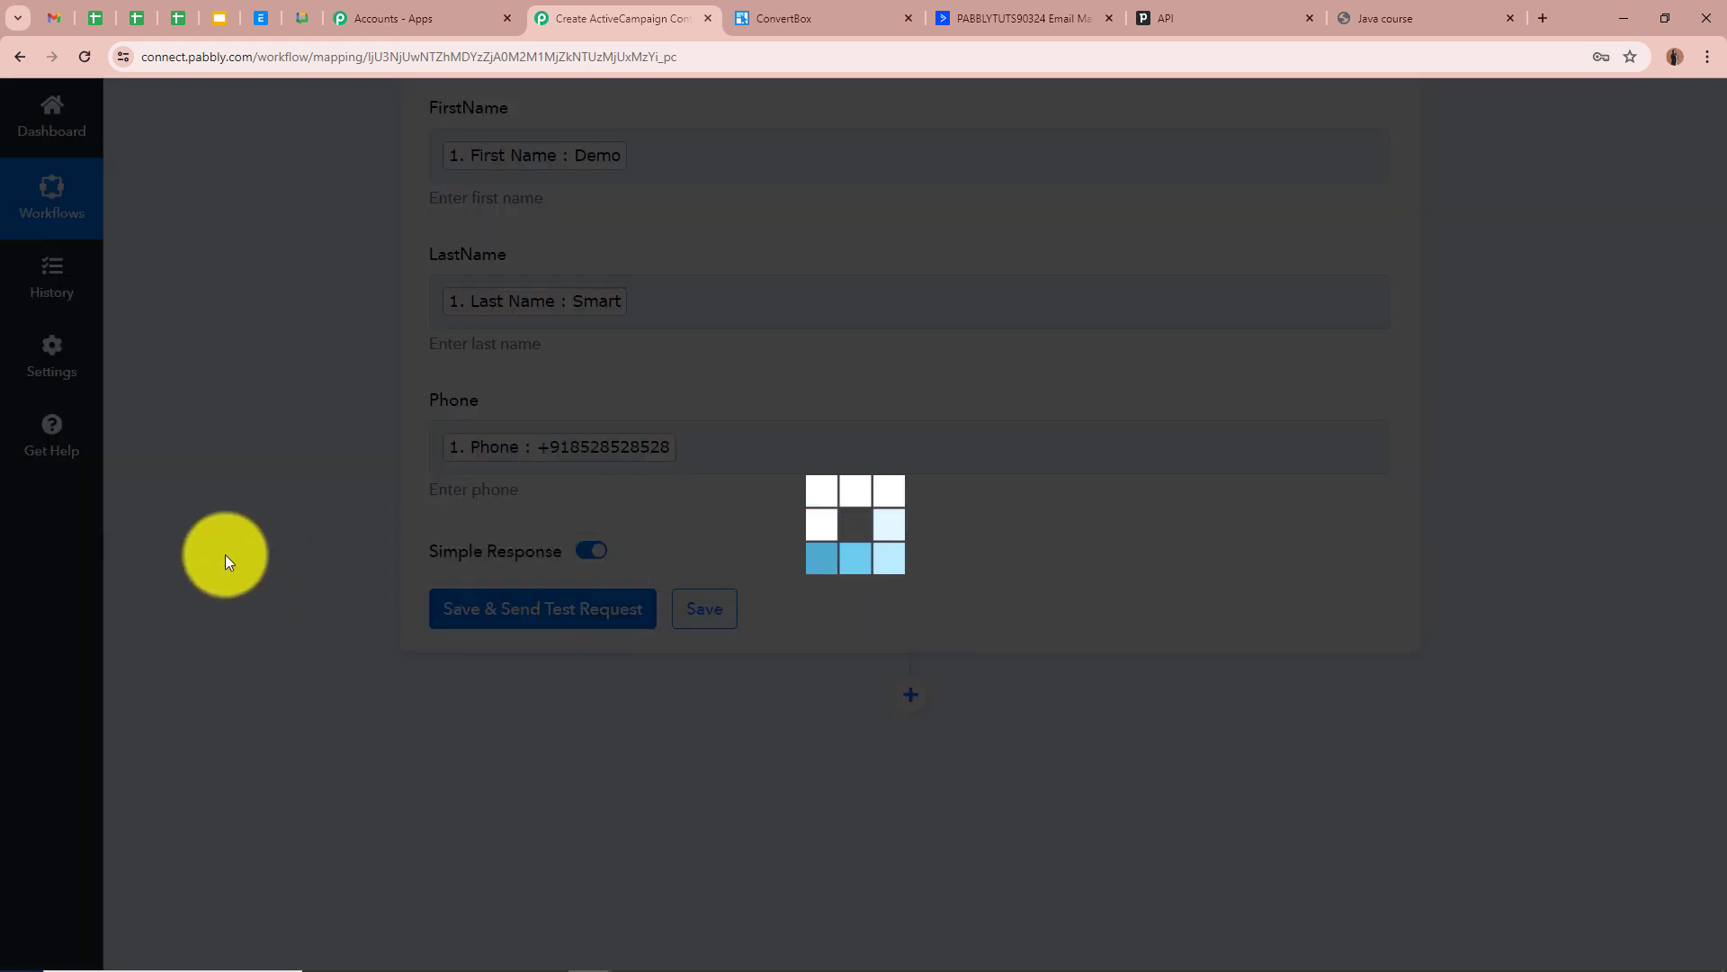
scroll(225, 554, "down", 2)
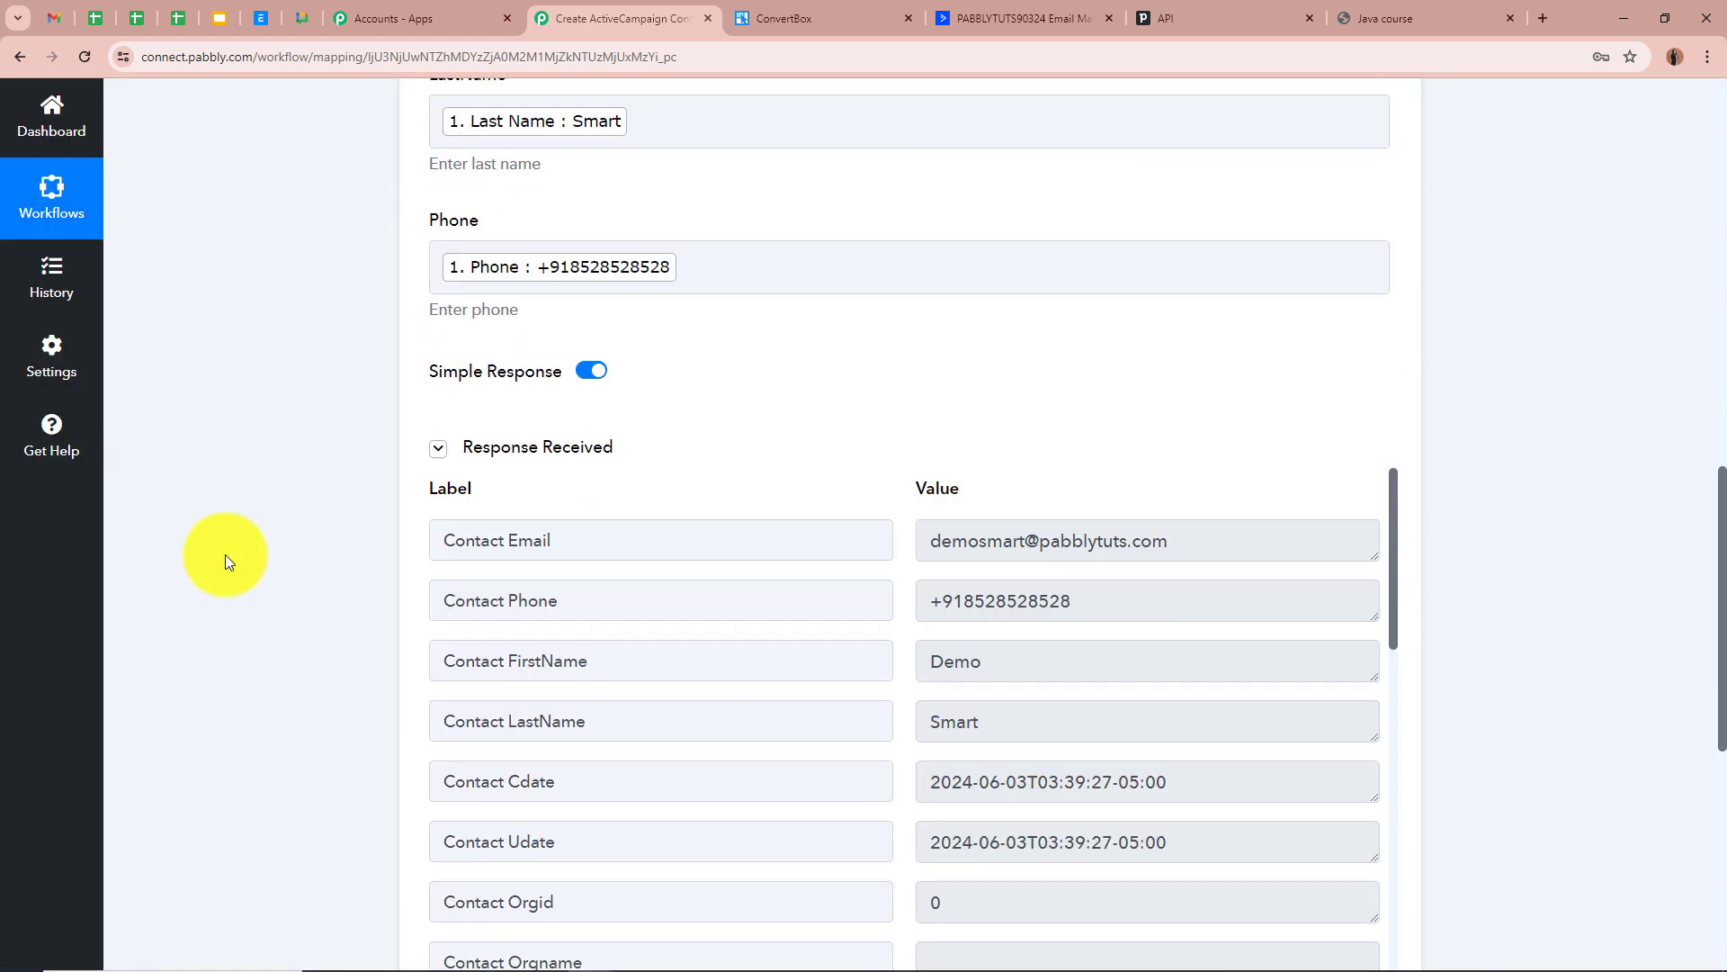
scroll(914, 702, "down", 2)
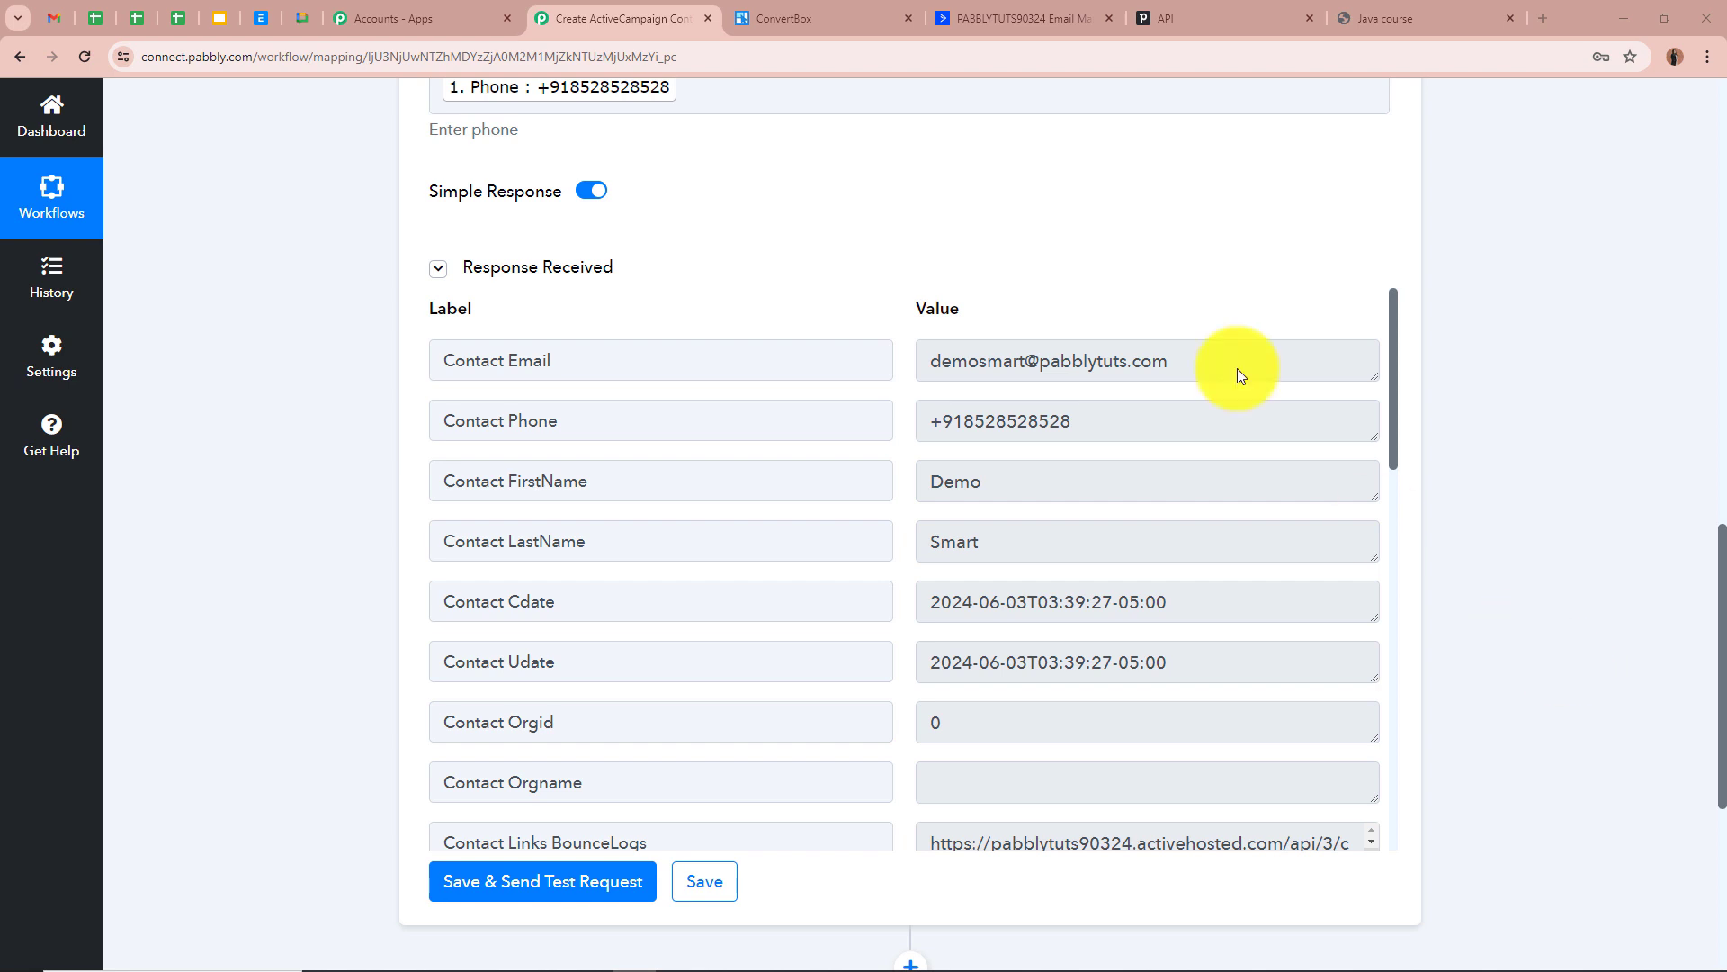
left_click(1076, 14)
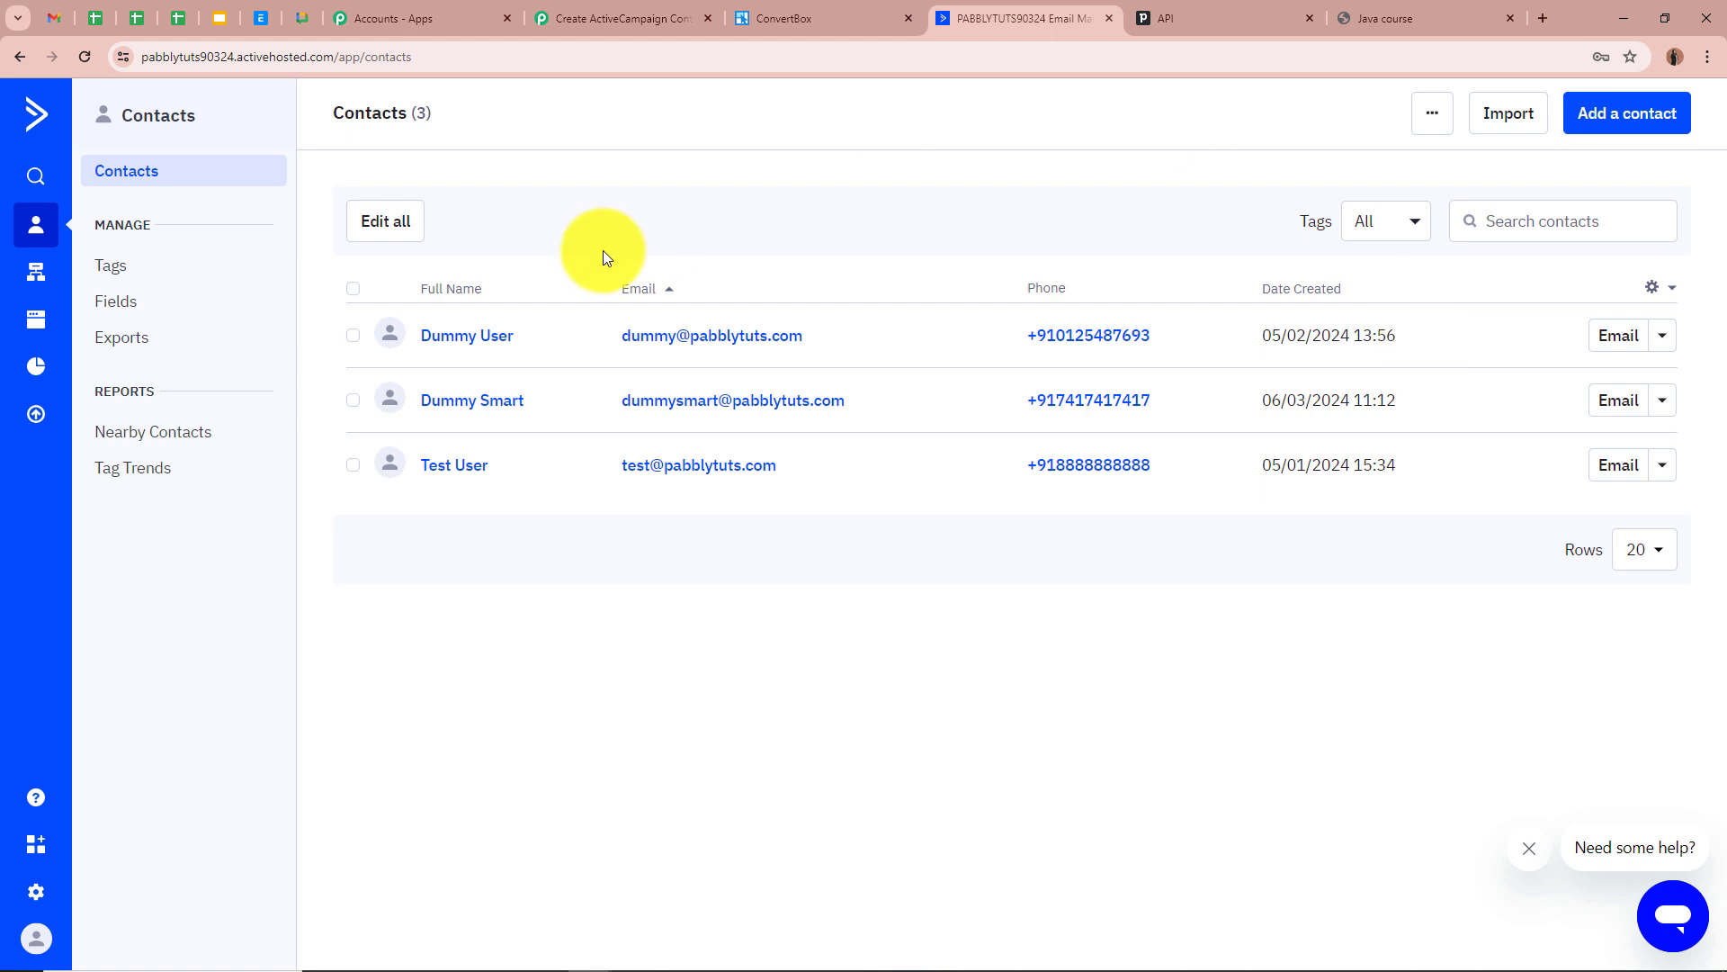
Refresh ActiveCampaign contacts, open the new contact's record to verify it, then return to Pabbly
left_click(85, 61)
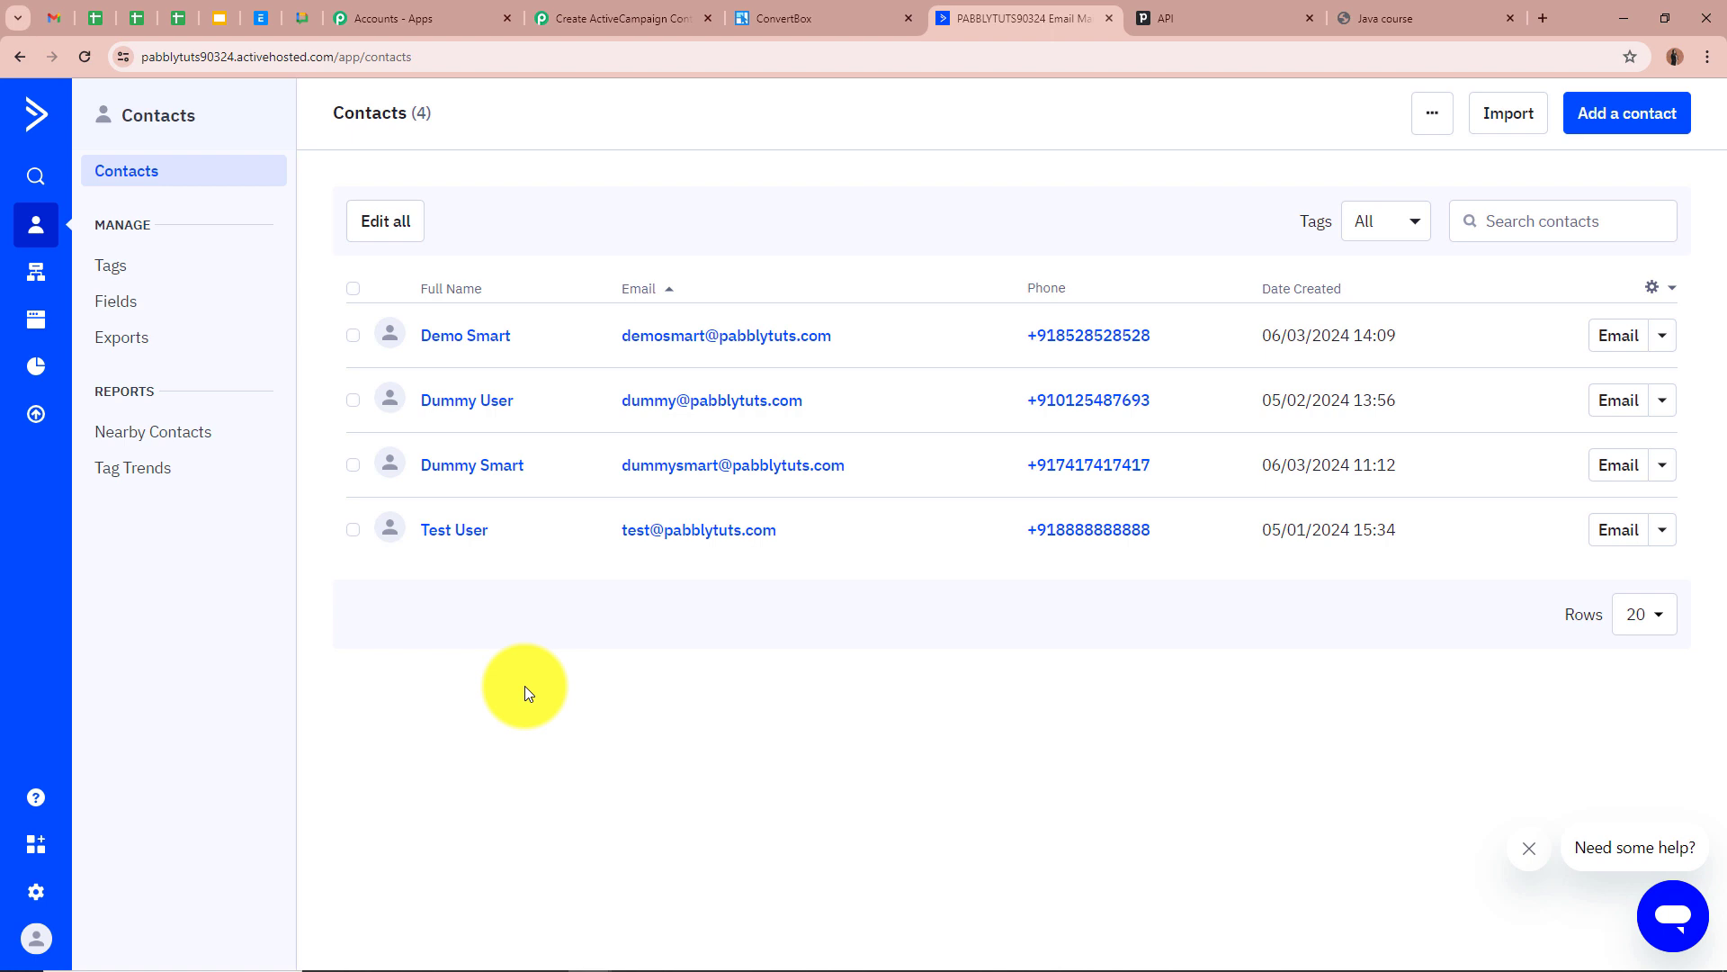
left_click(465, 345)
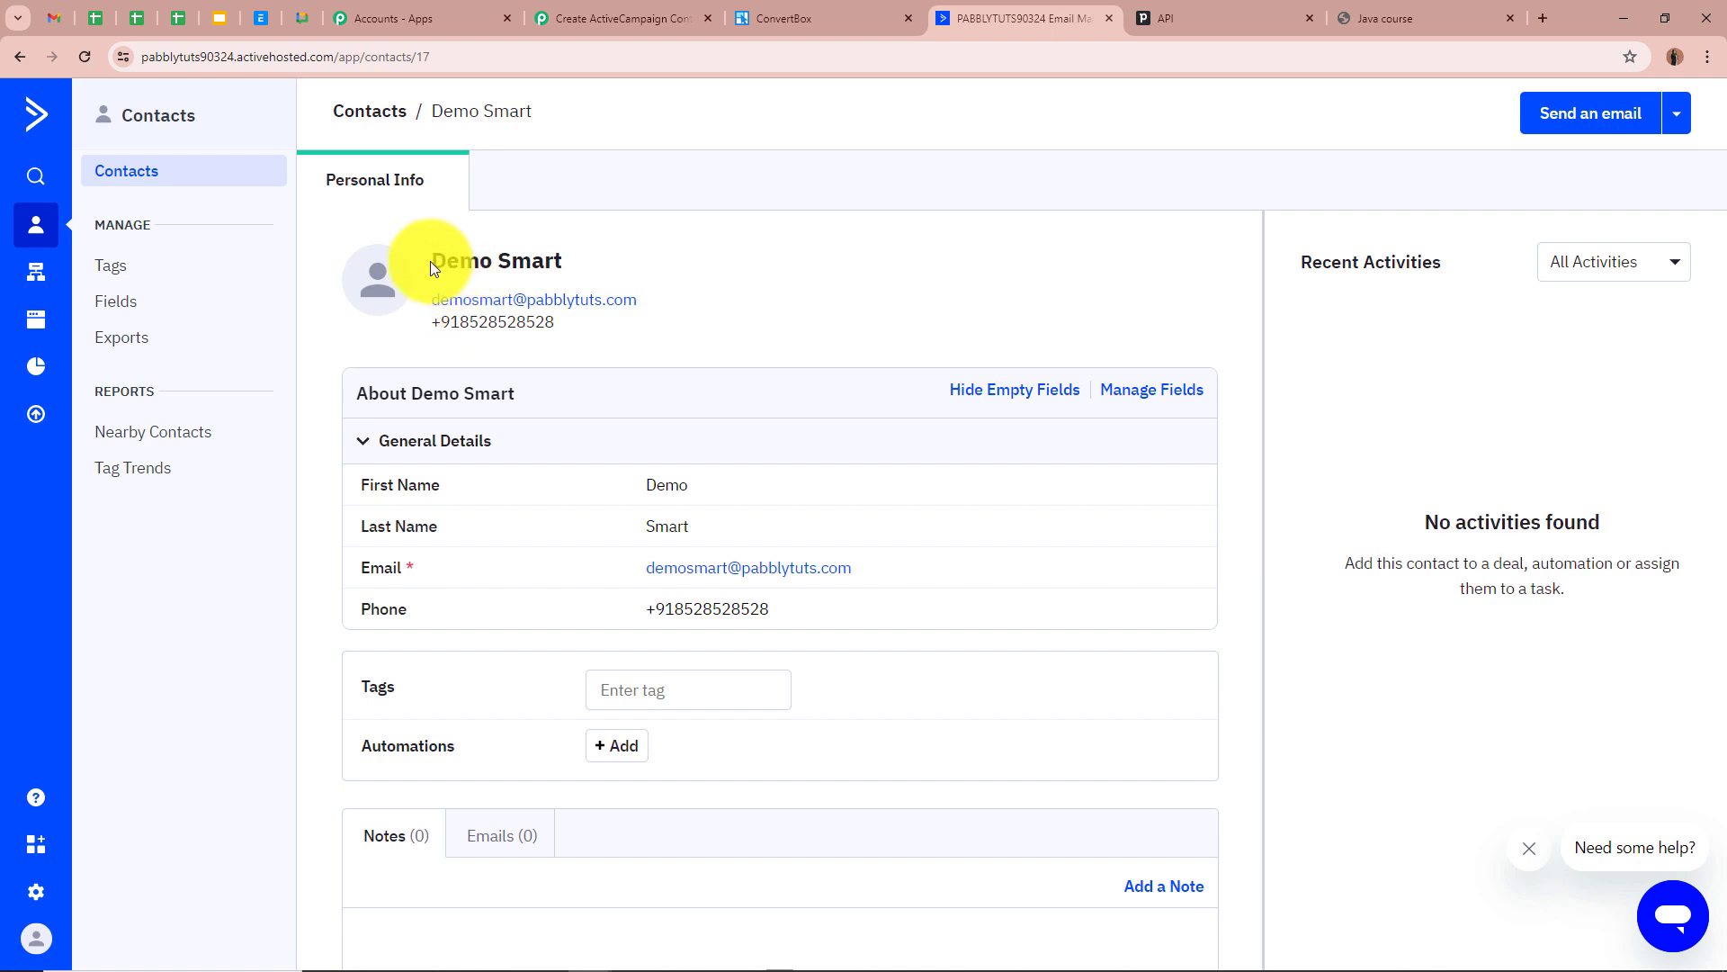
left_click_drag(428, 261, 657, 267)
left_click(656, 261)
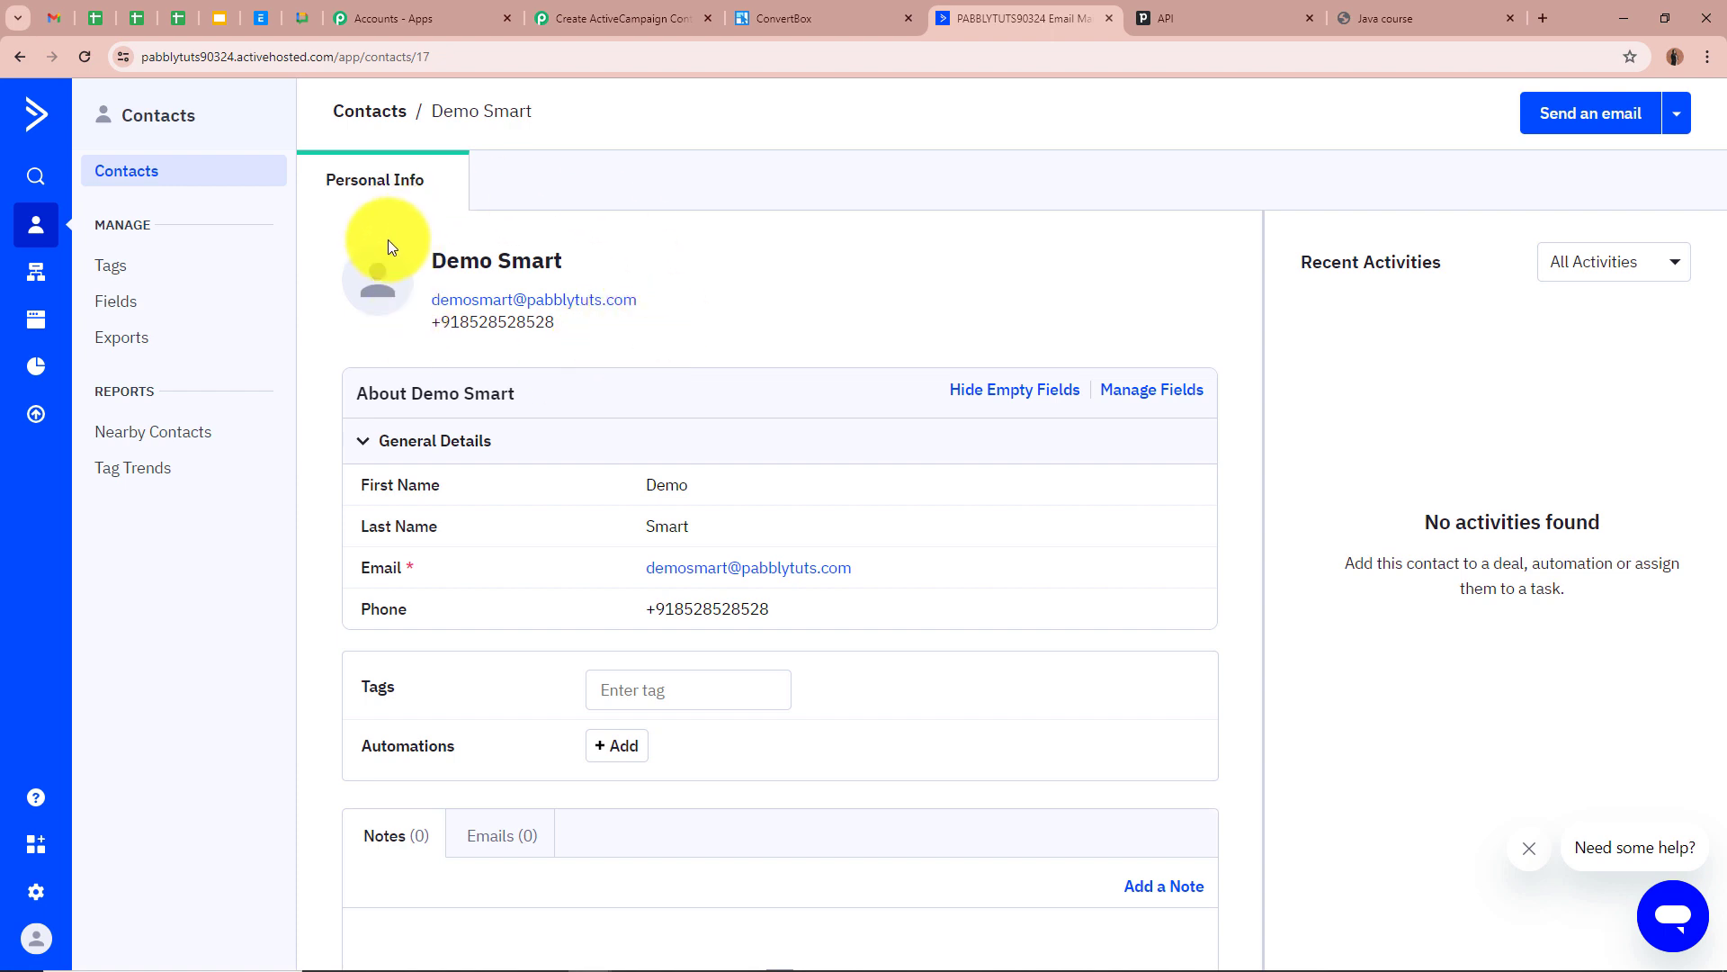
left_click(620, 18)
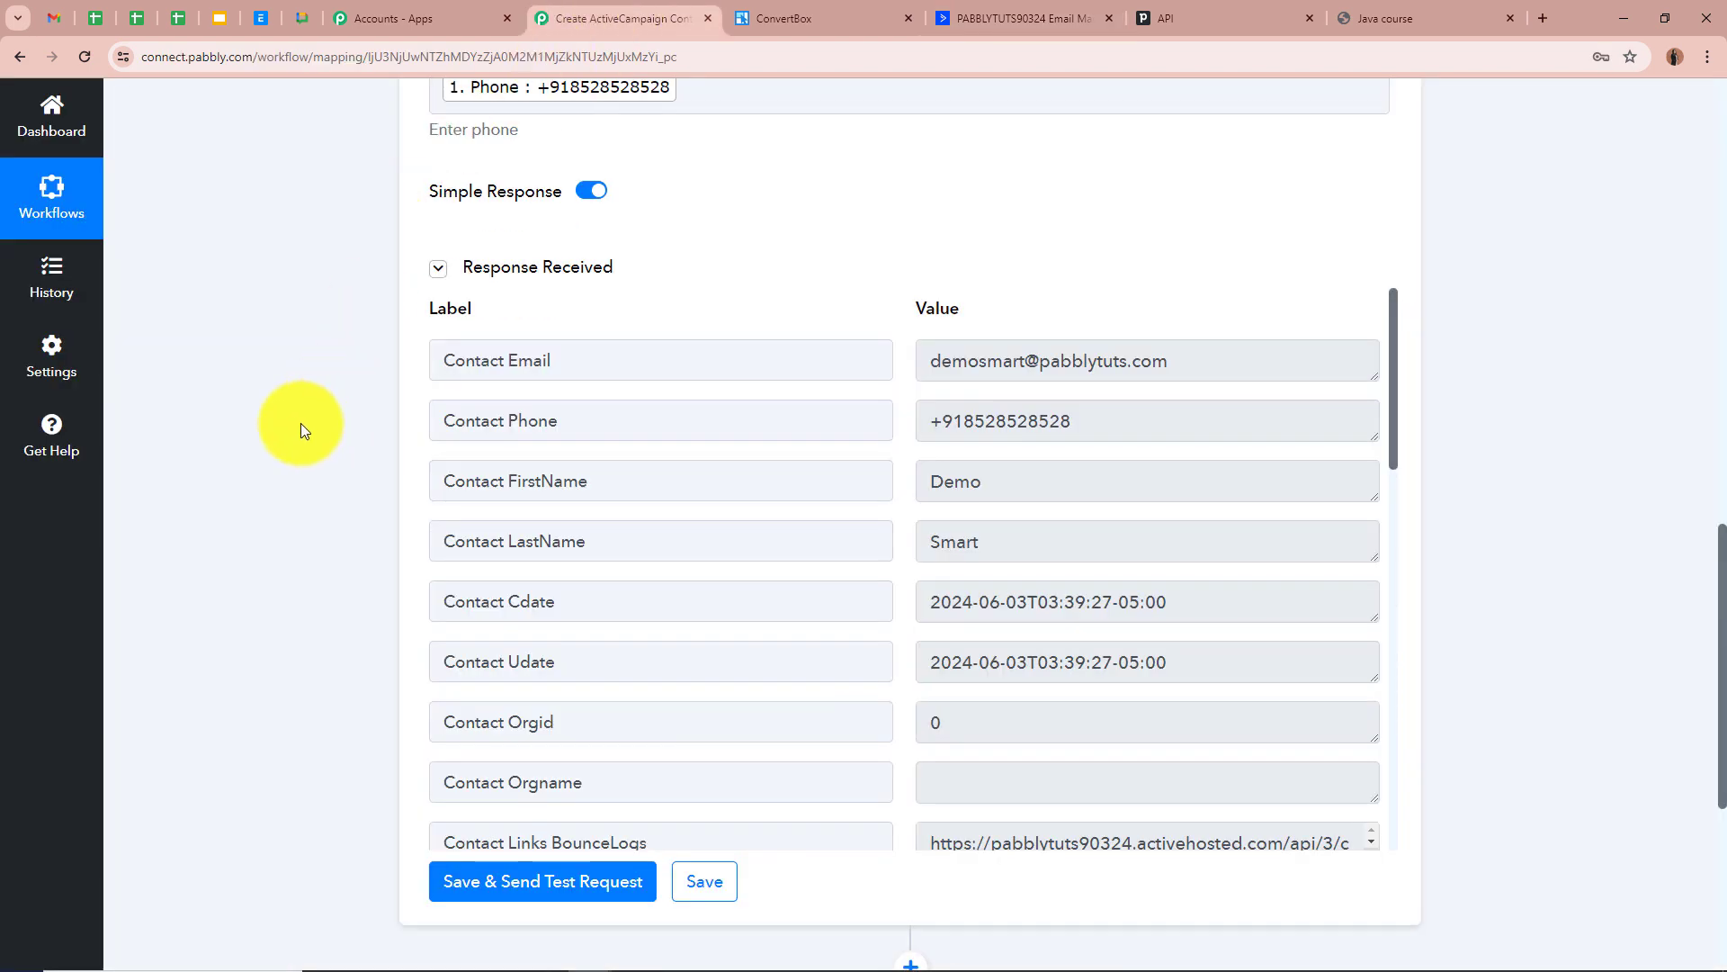
Add a third action step below the ActiveCampaign Create a Contact step
scroll(300, 423, "down", 3)
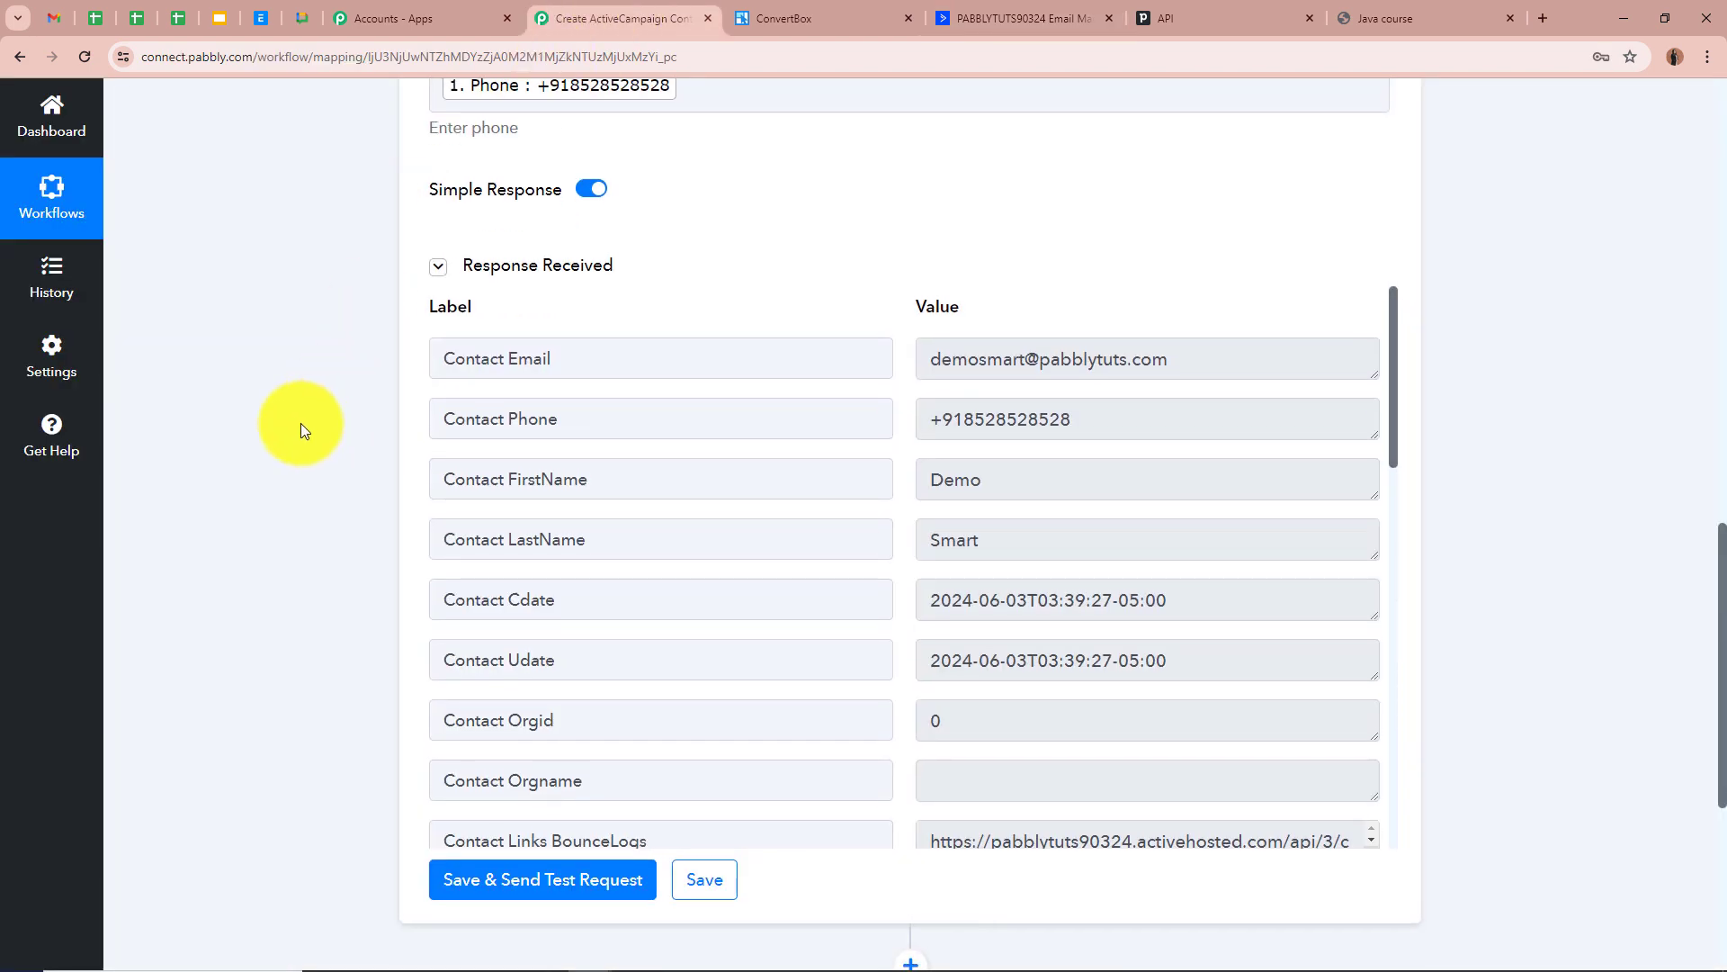
scroll(301, 424, "down", 1)
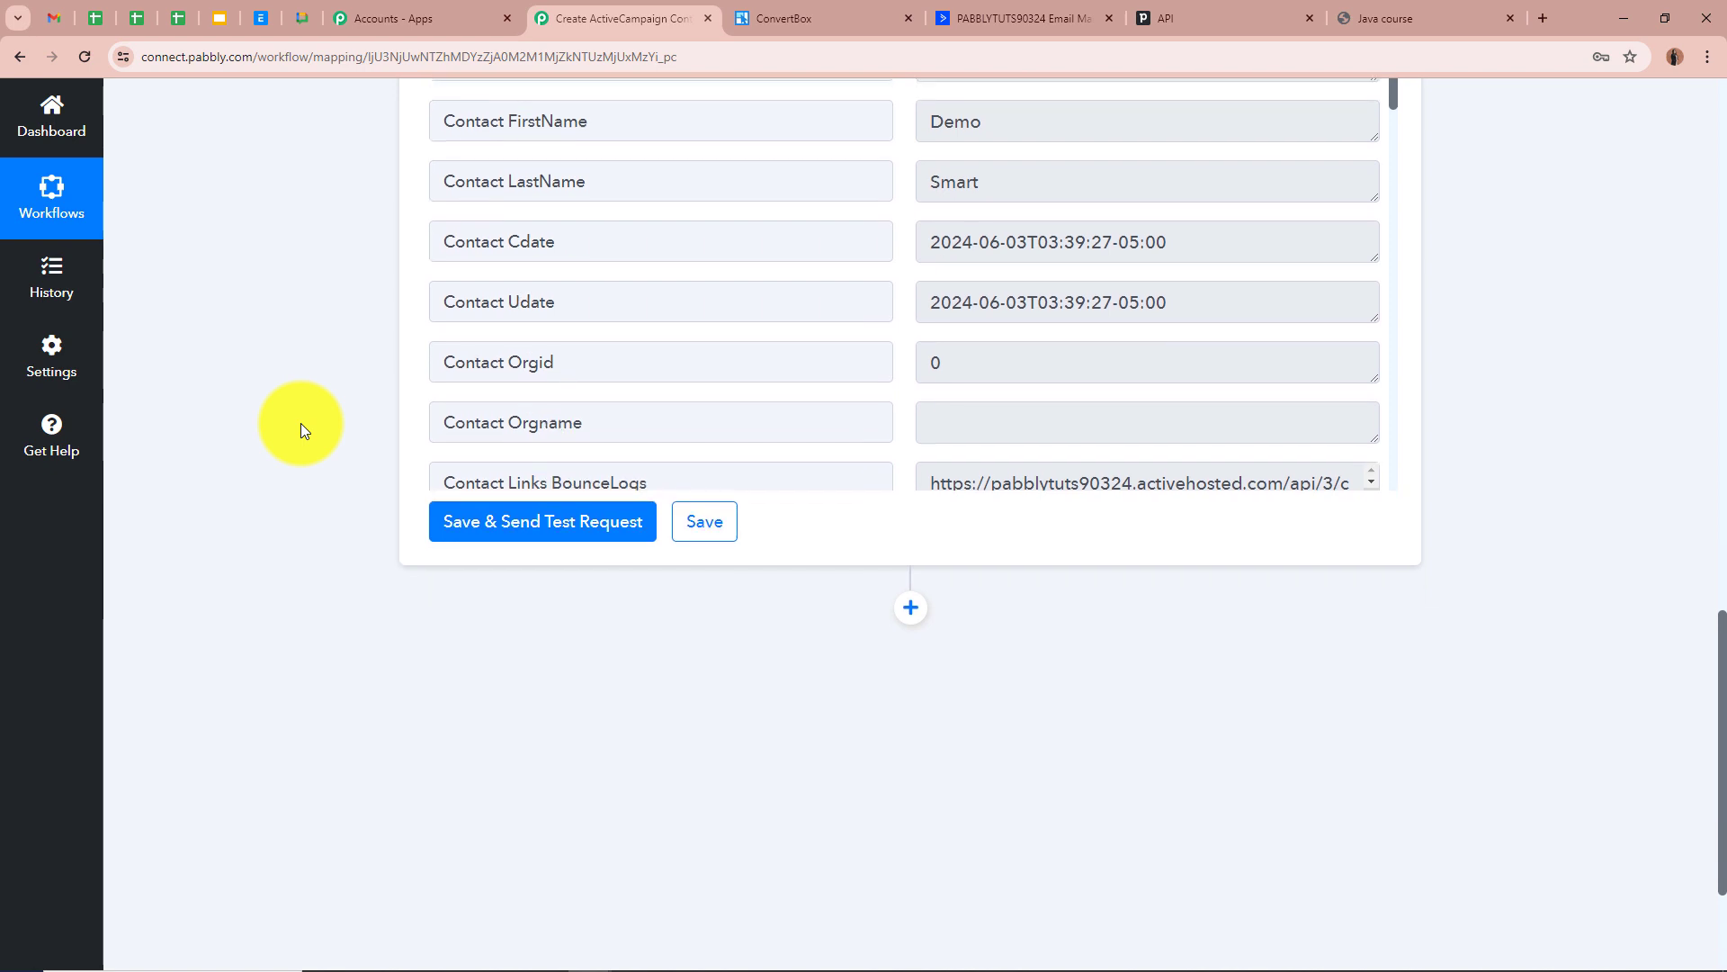
left_click(910, 607)
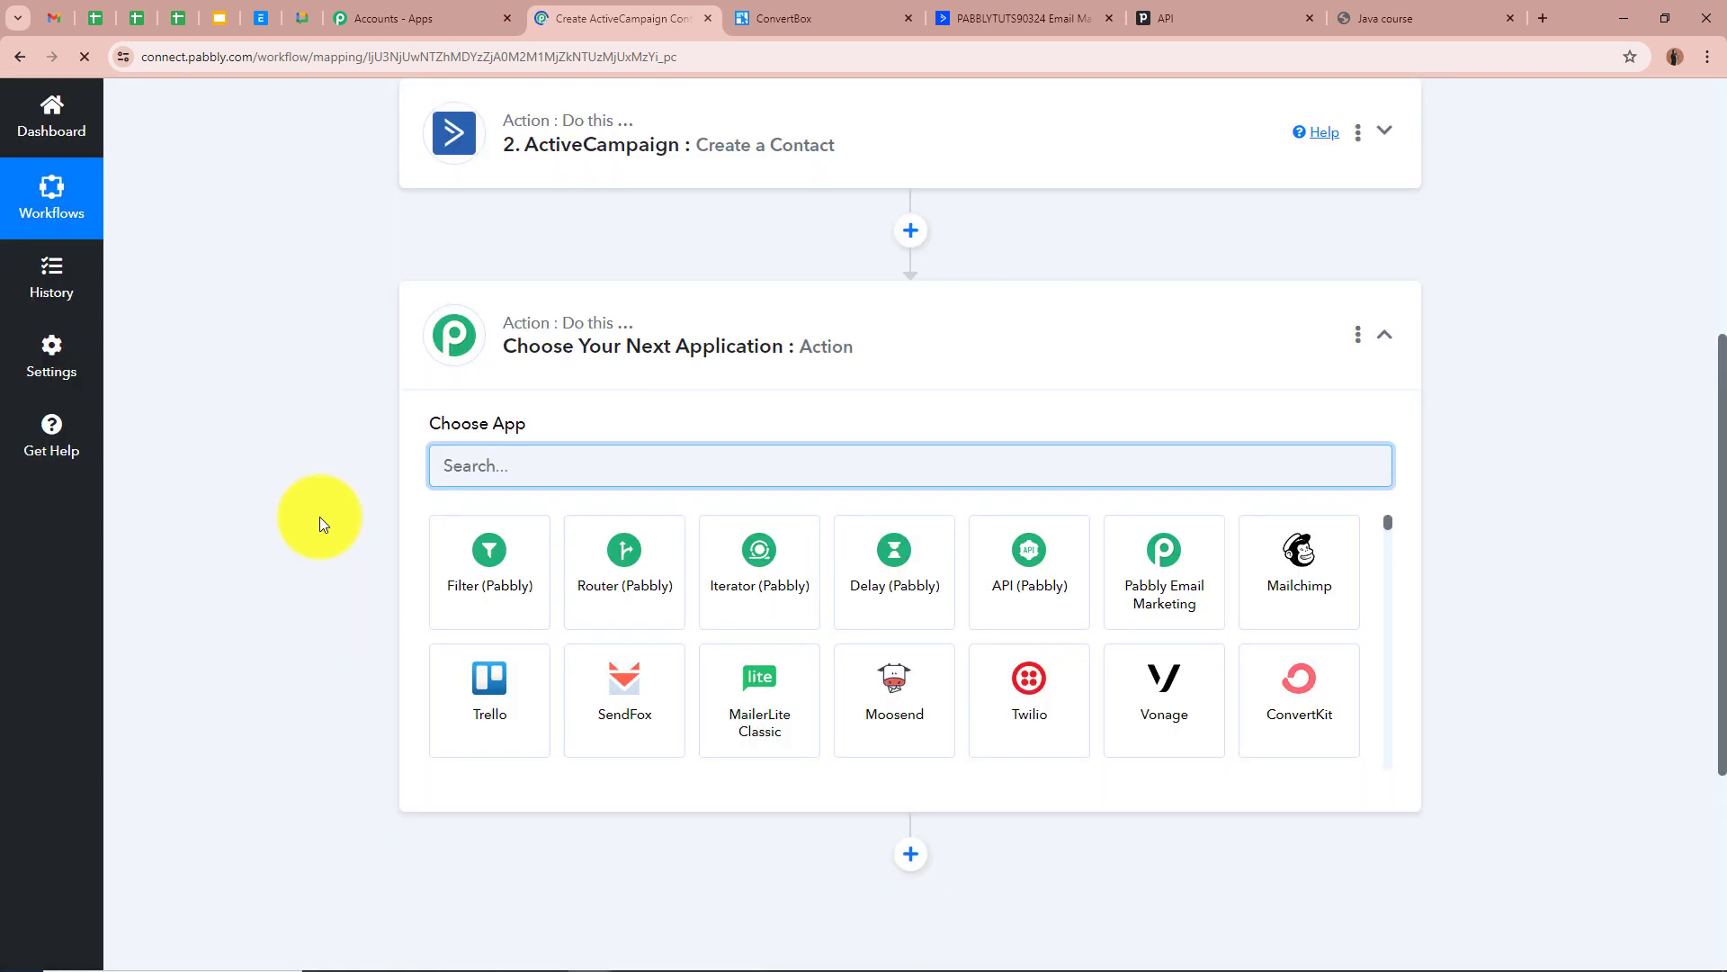
Search 'Pipe' and set the third step to Pipedrive's Create a Person event
type("Pi")
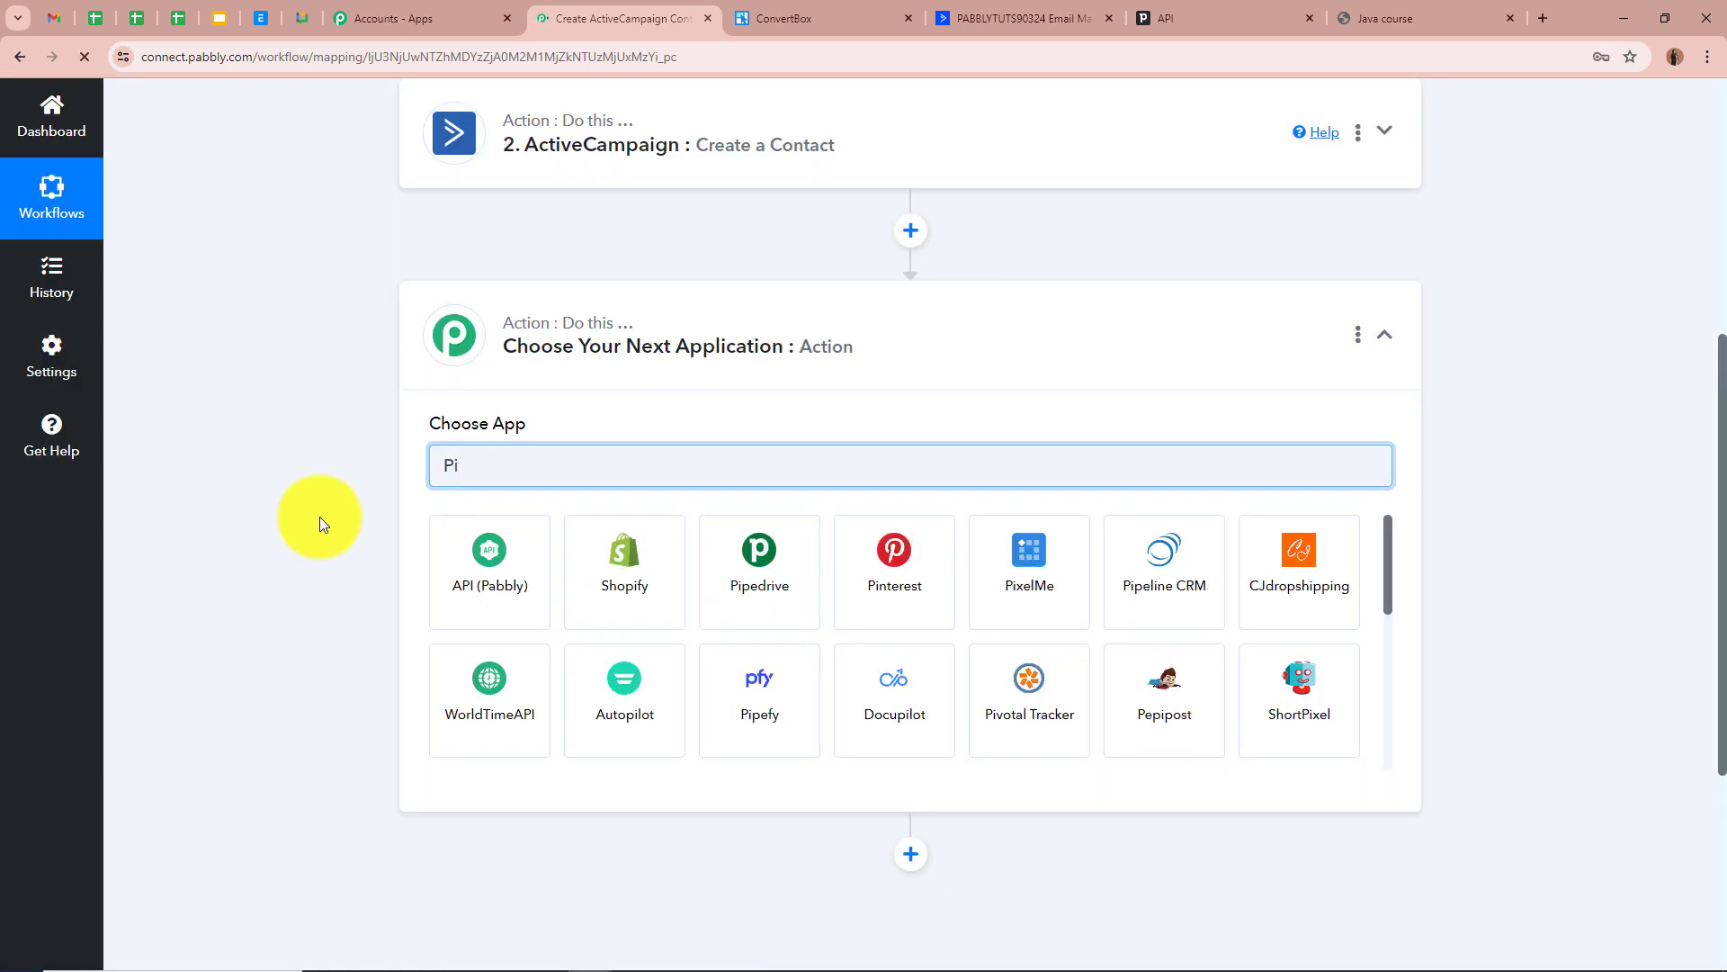
type("pe")
left_click(531, 563)
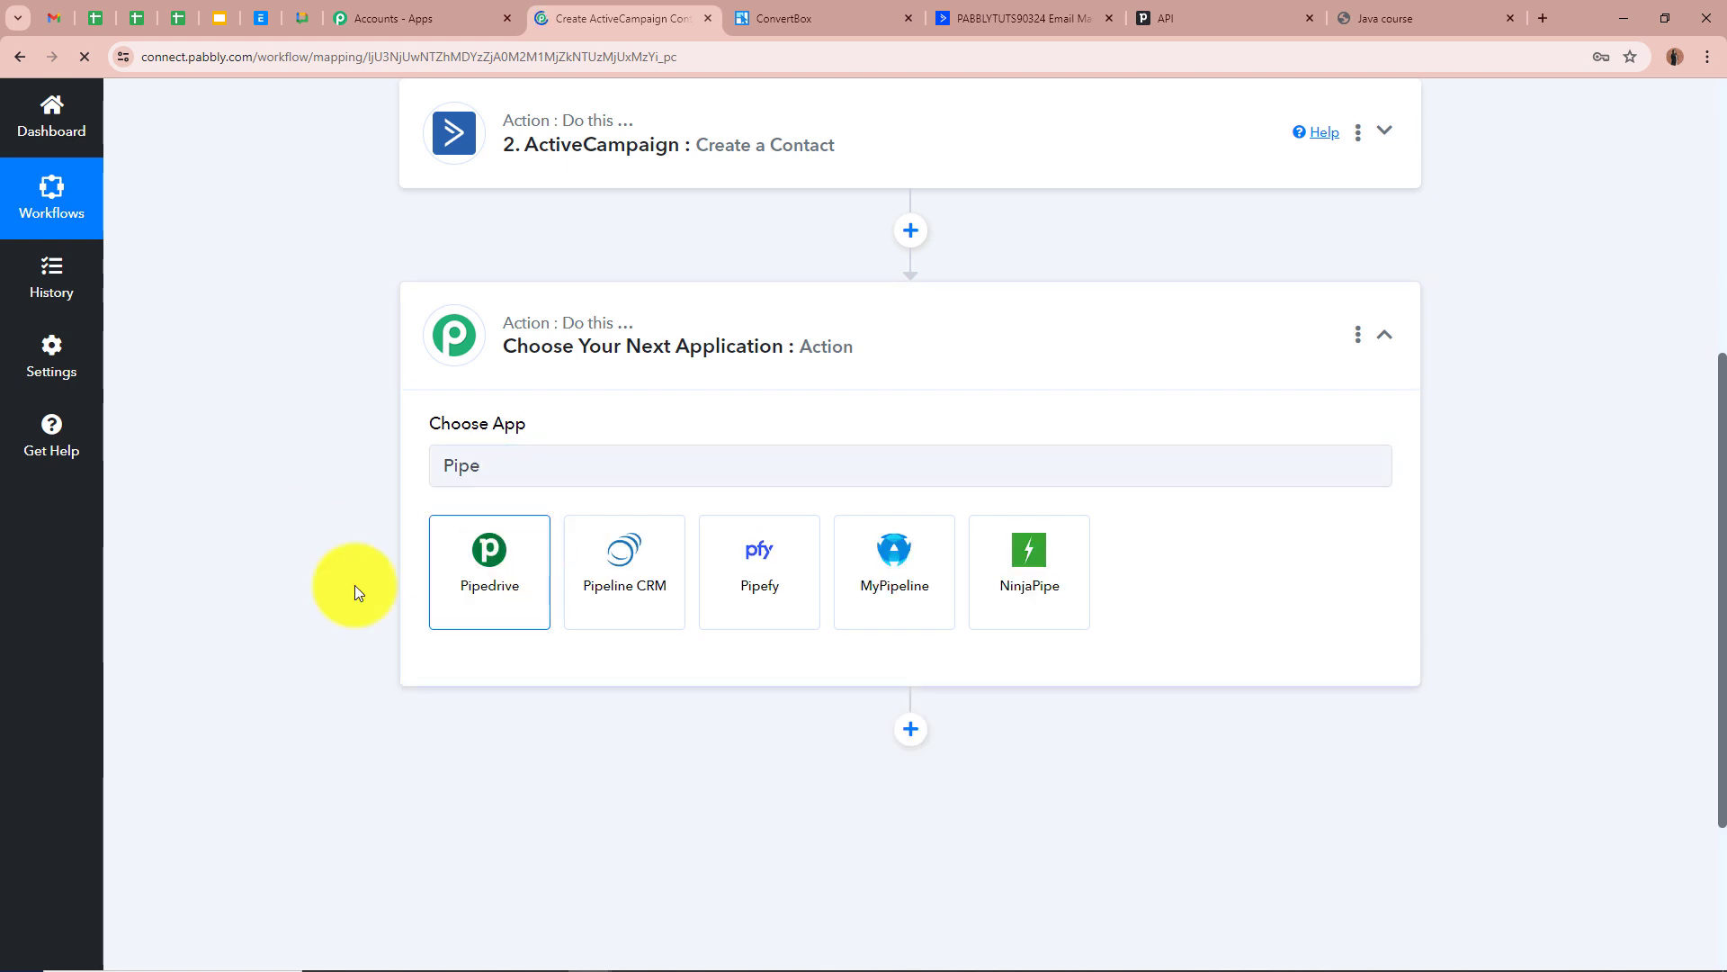
left_click(526, 559)
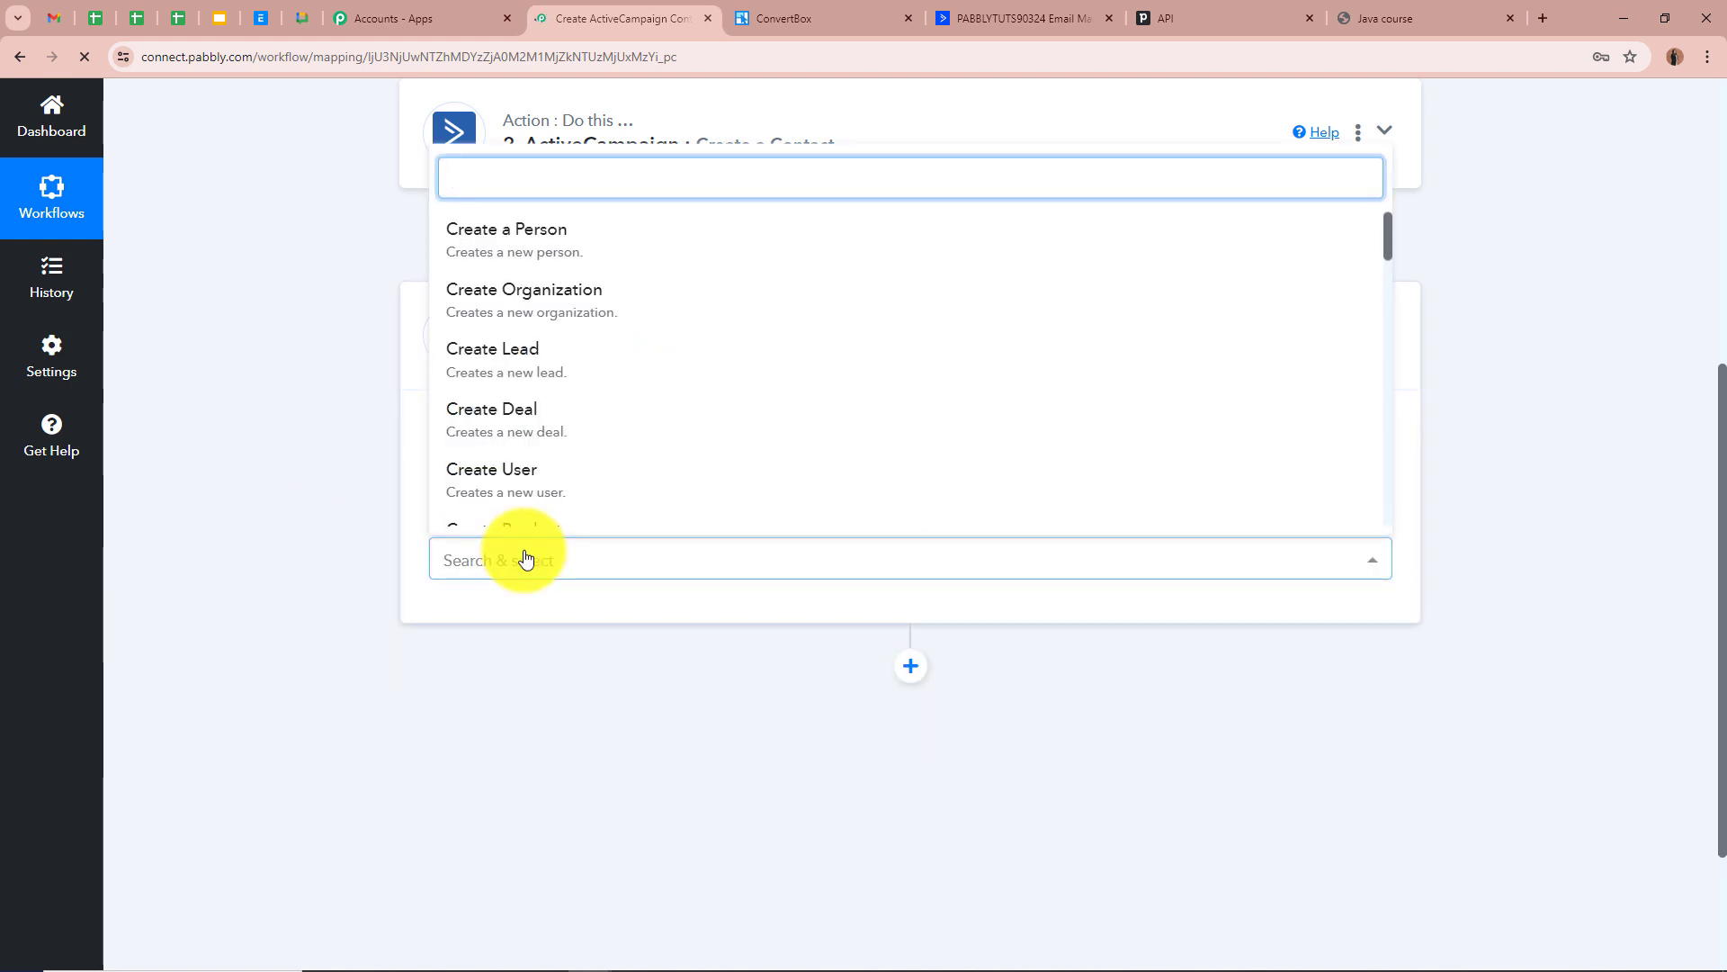
left_click(573, 261)
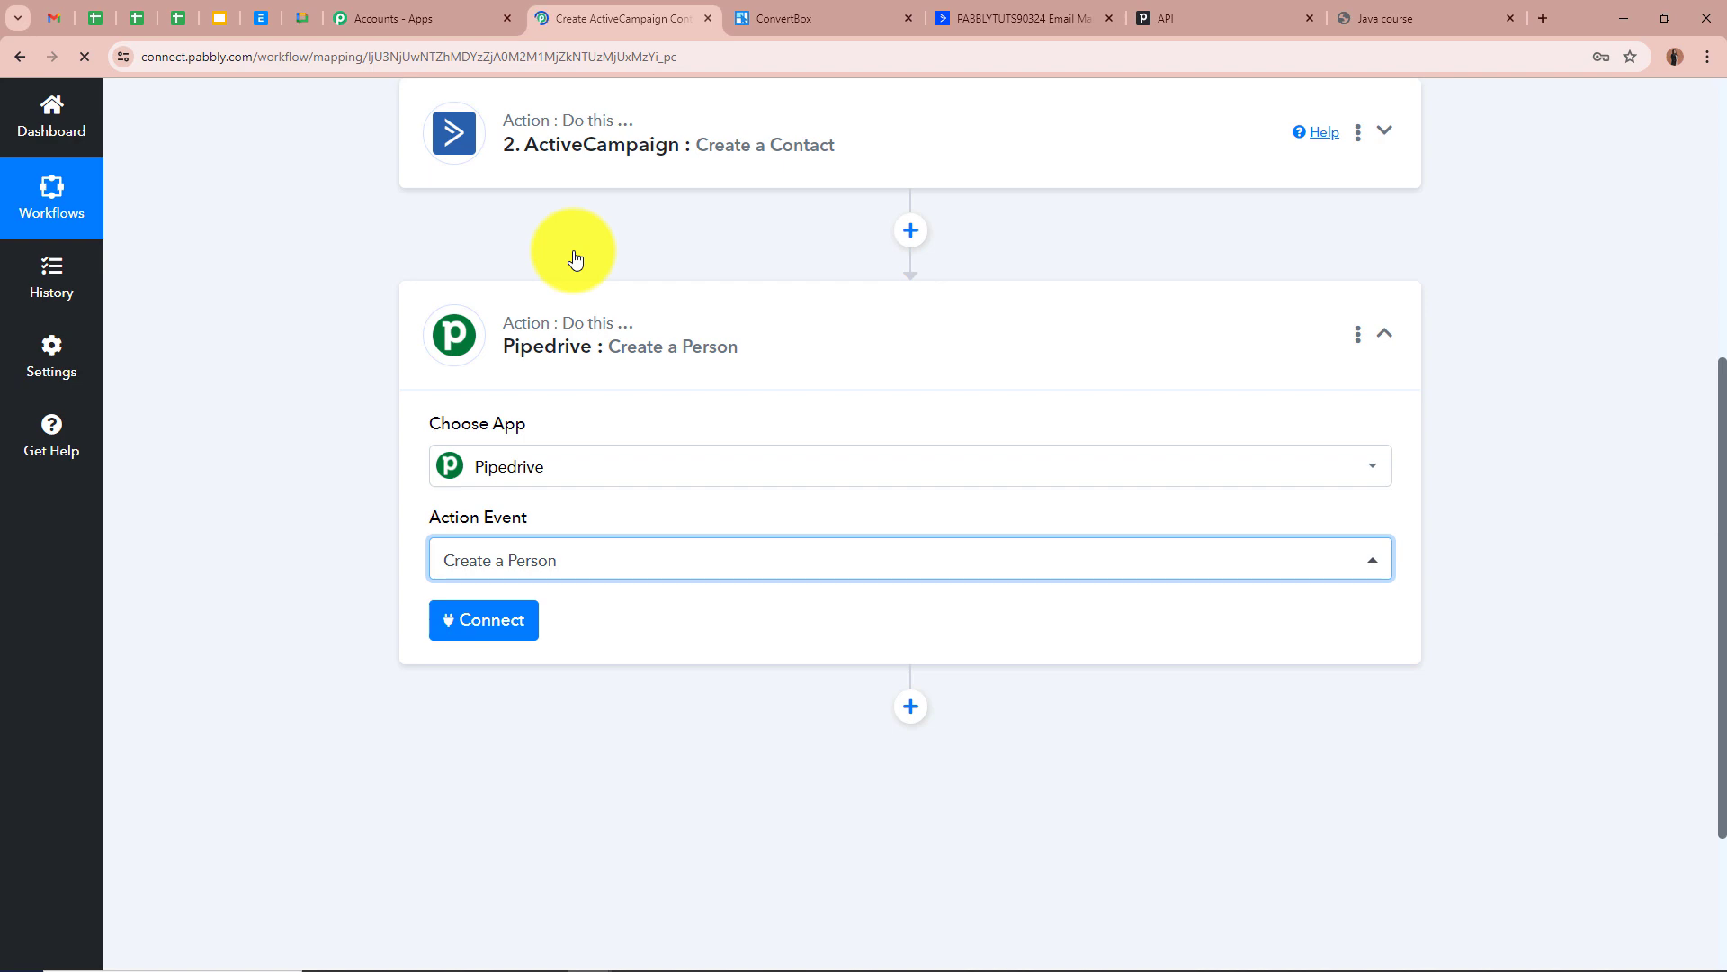
scroll(580, 265, "up", 4)
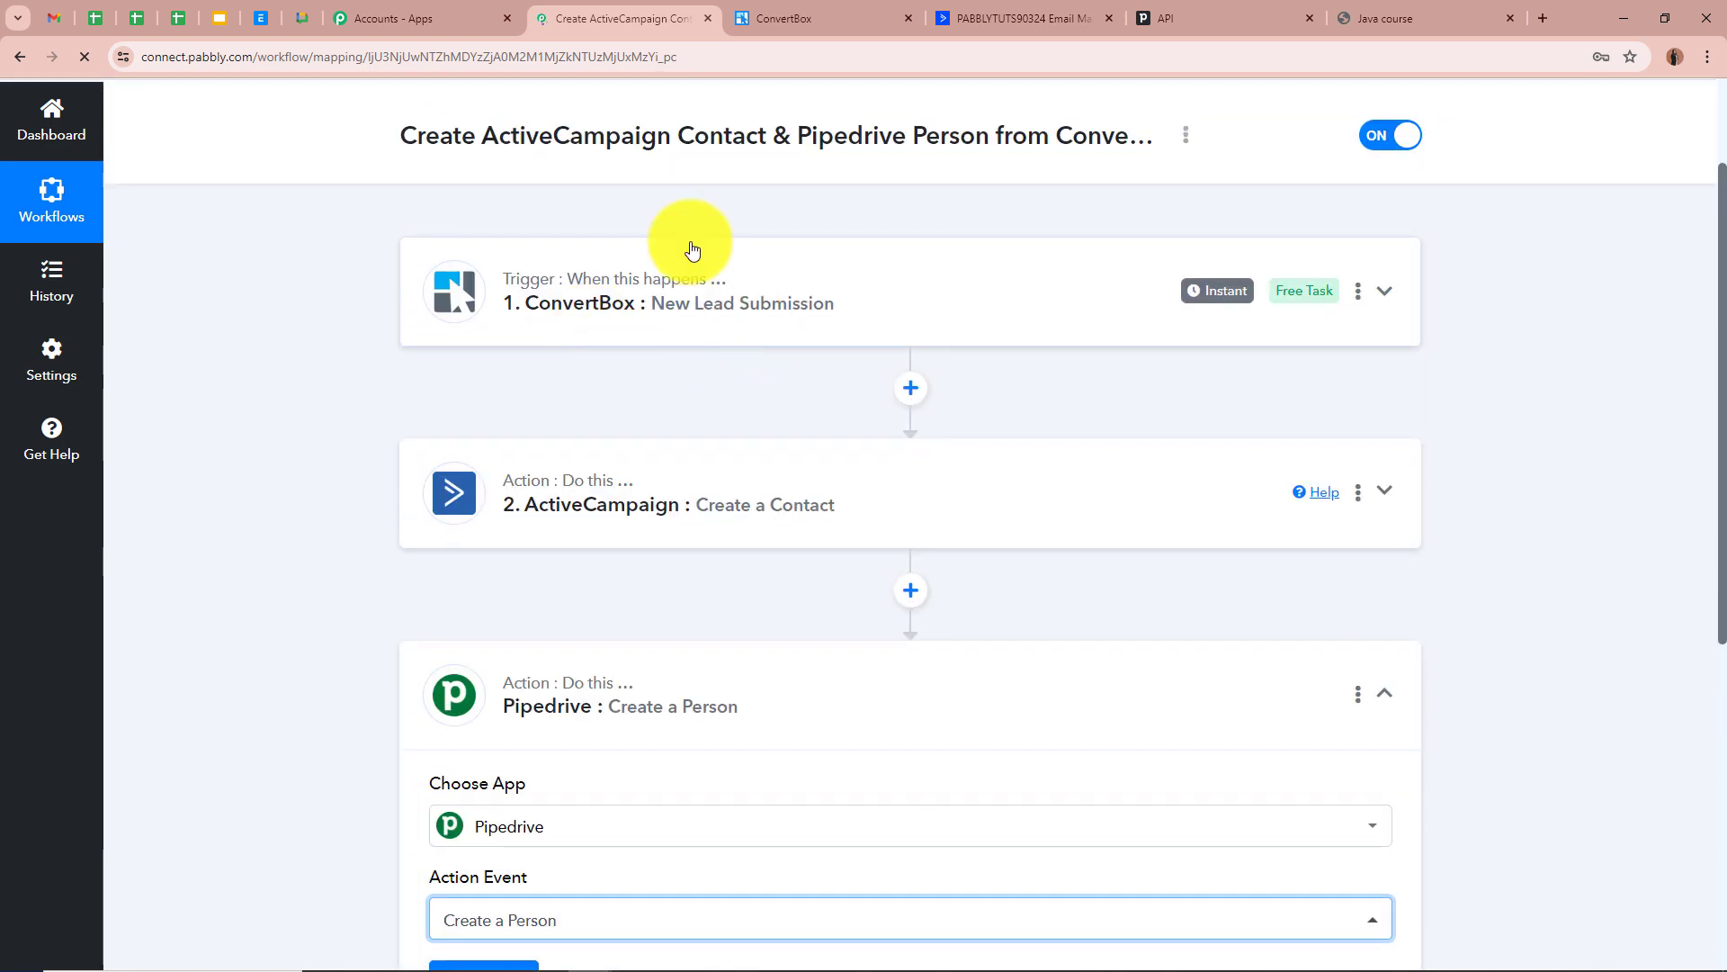
scroll(358, 424, "down", 7)
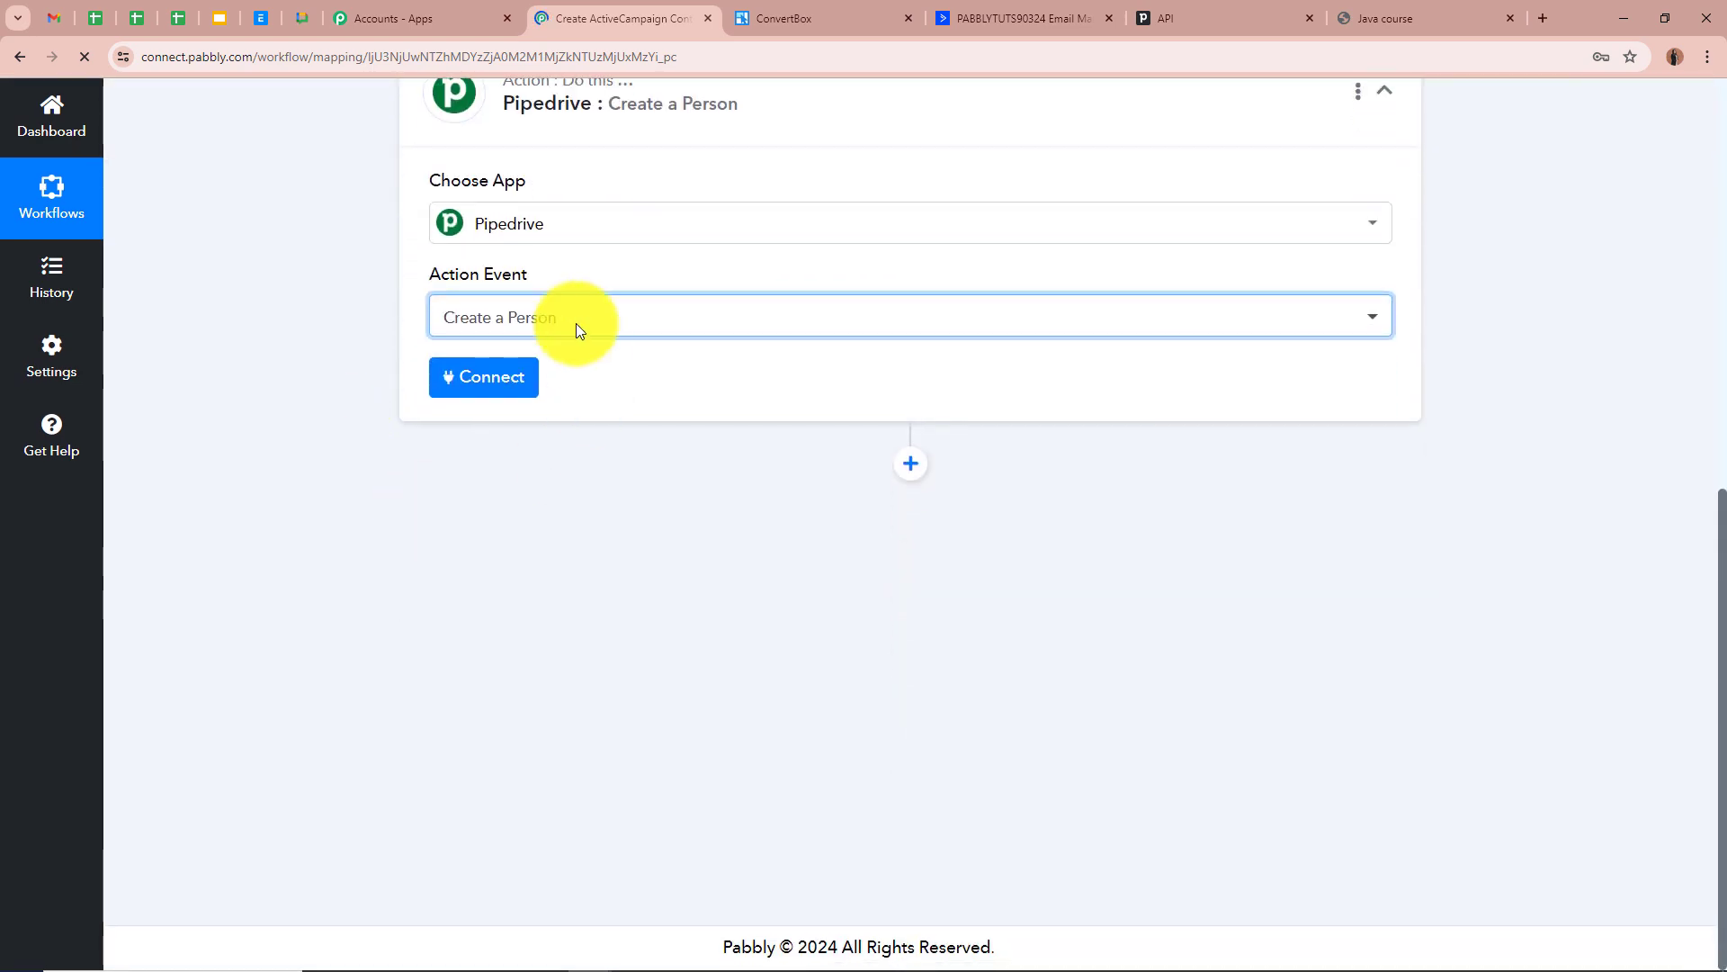
Add a new Pipedrive connection (Pipedrive #2) and bring up Pipedrive's People page
left_click(484, 376)
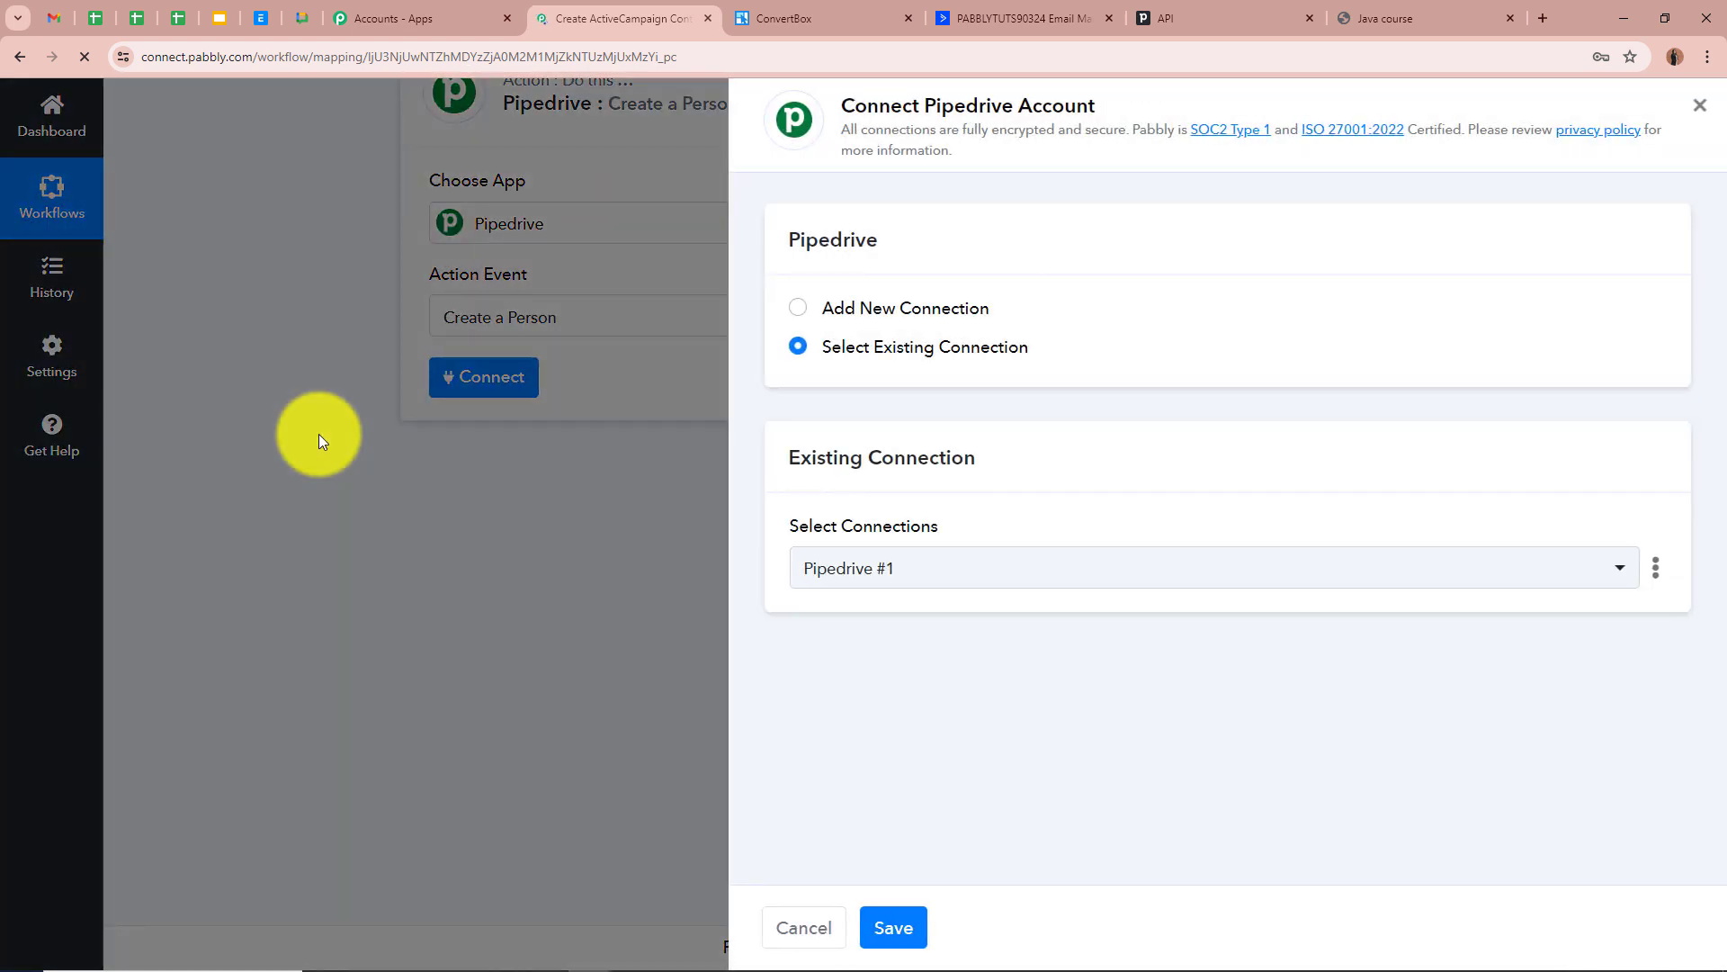
left_click(798, 307)
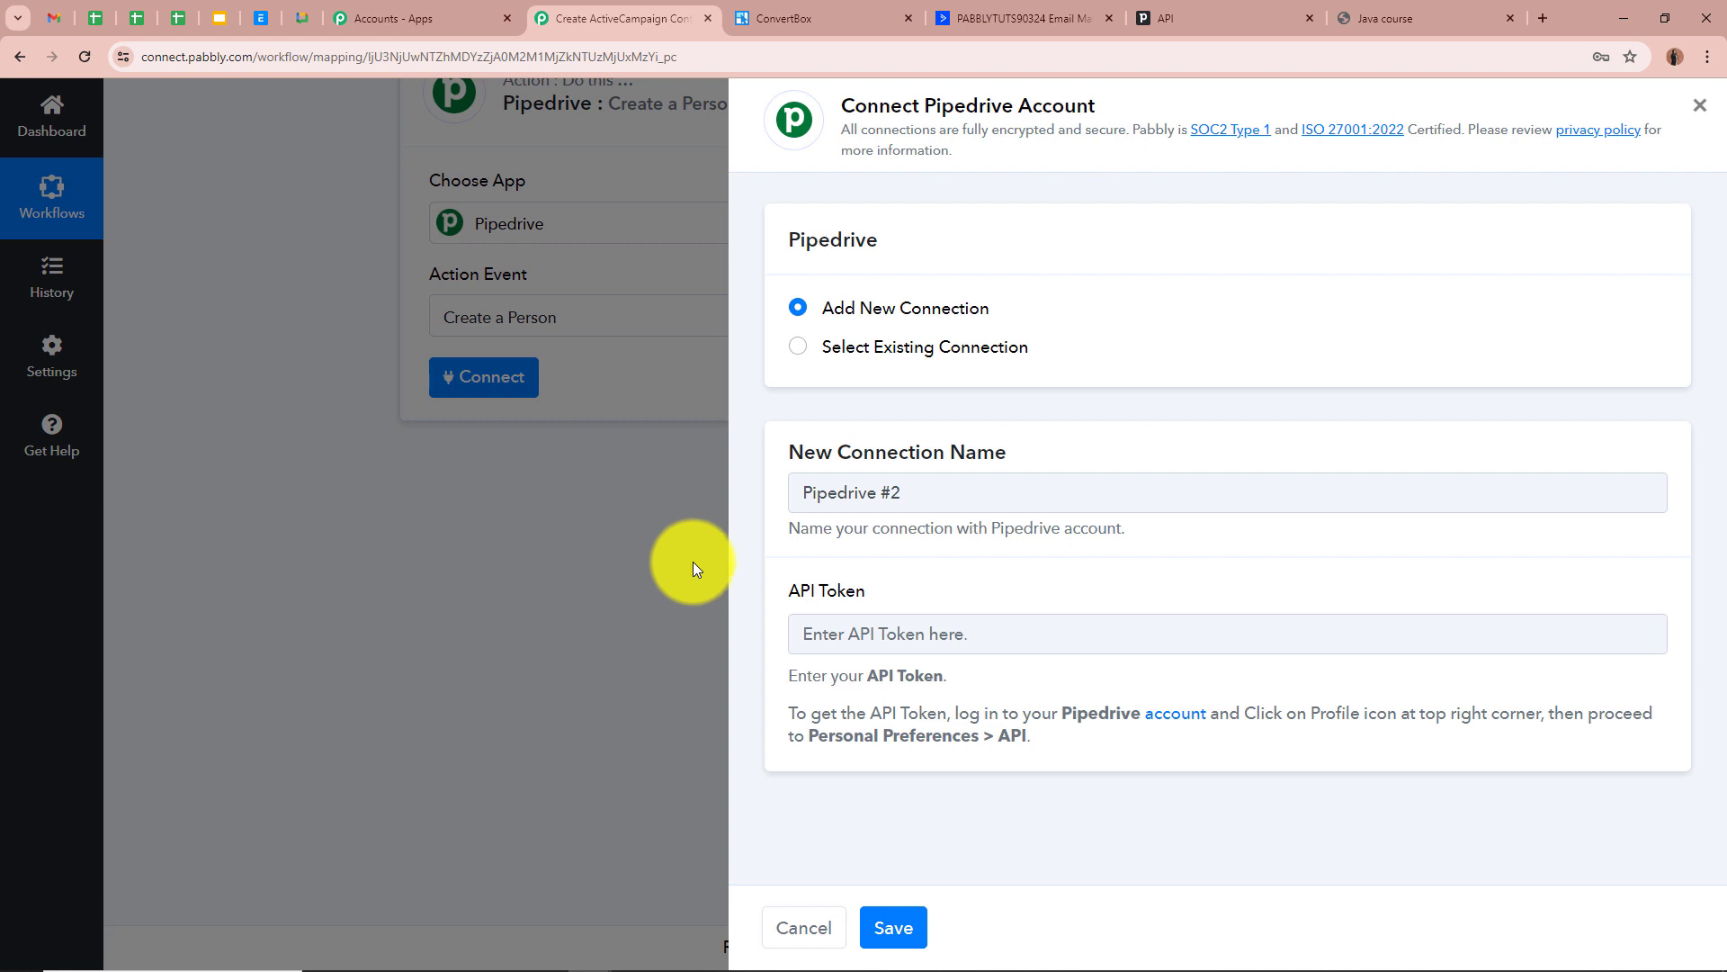
left_click(1255, 16)
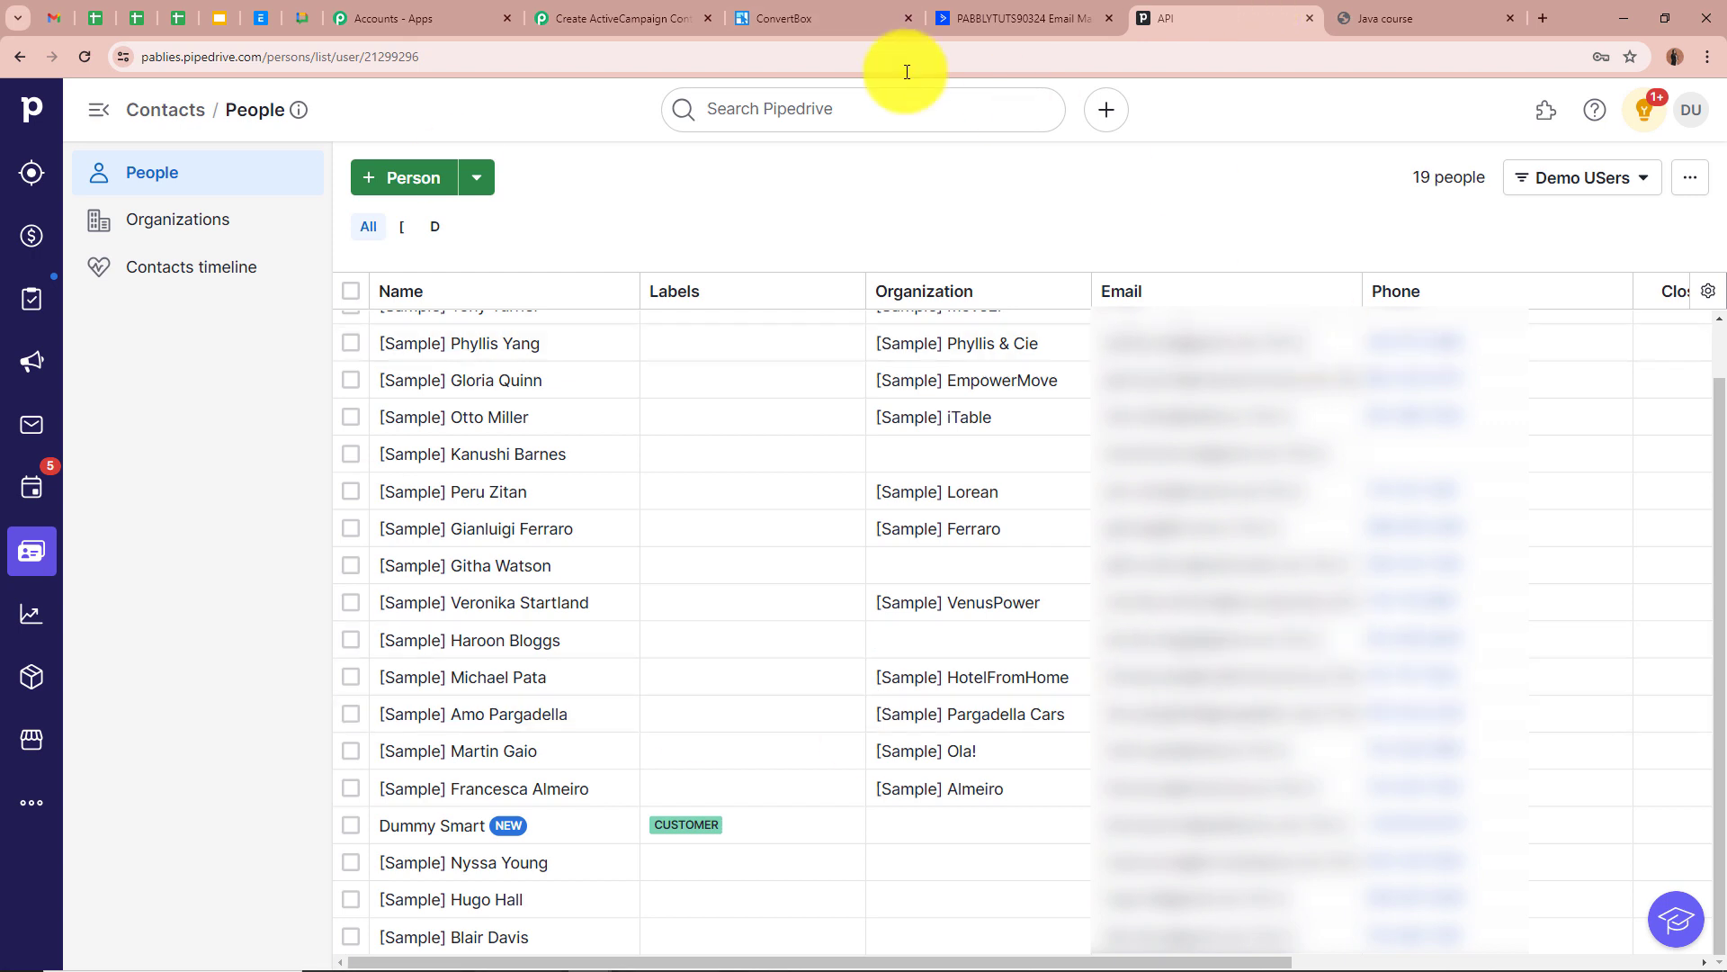
Copy the personal API token from the API page of Pipedrive's Personal preferences
scroll(736, 445, "up", 2)
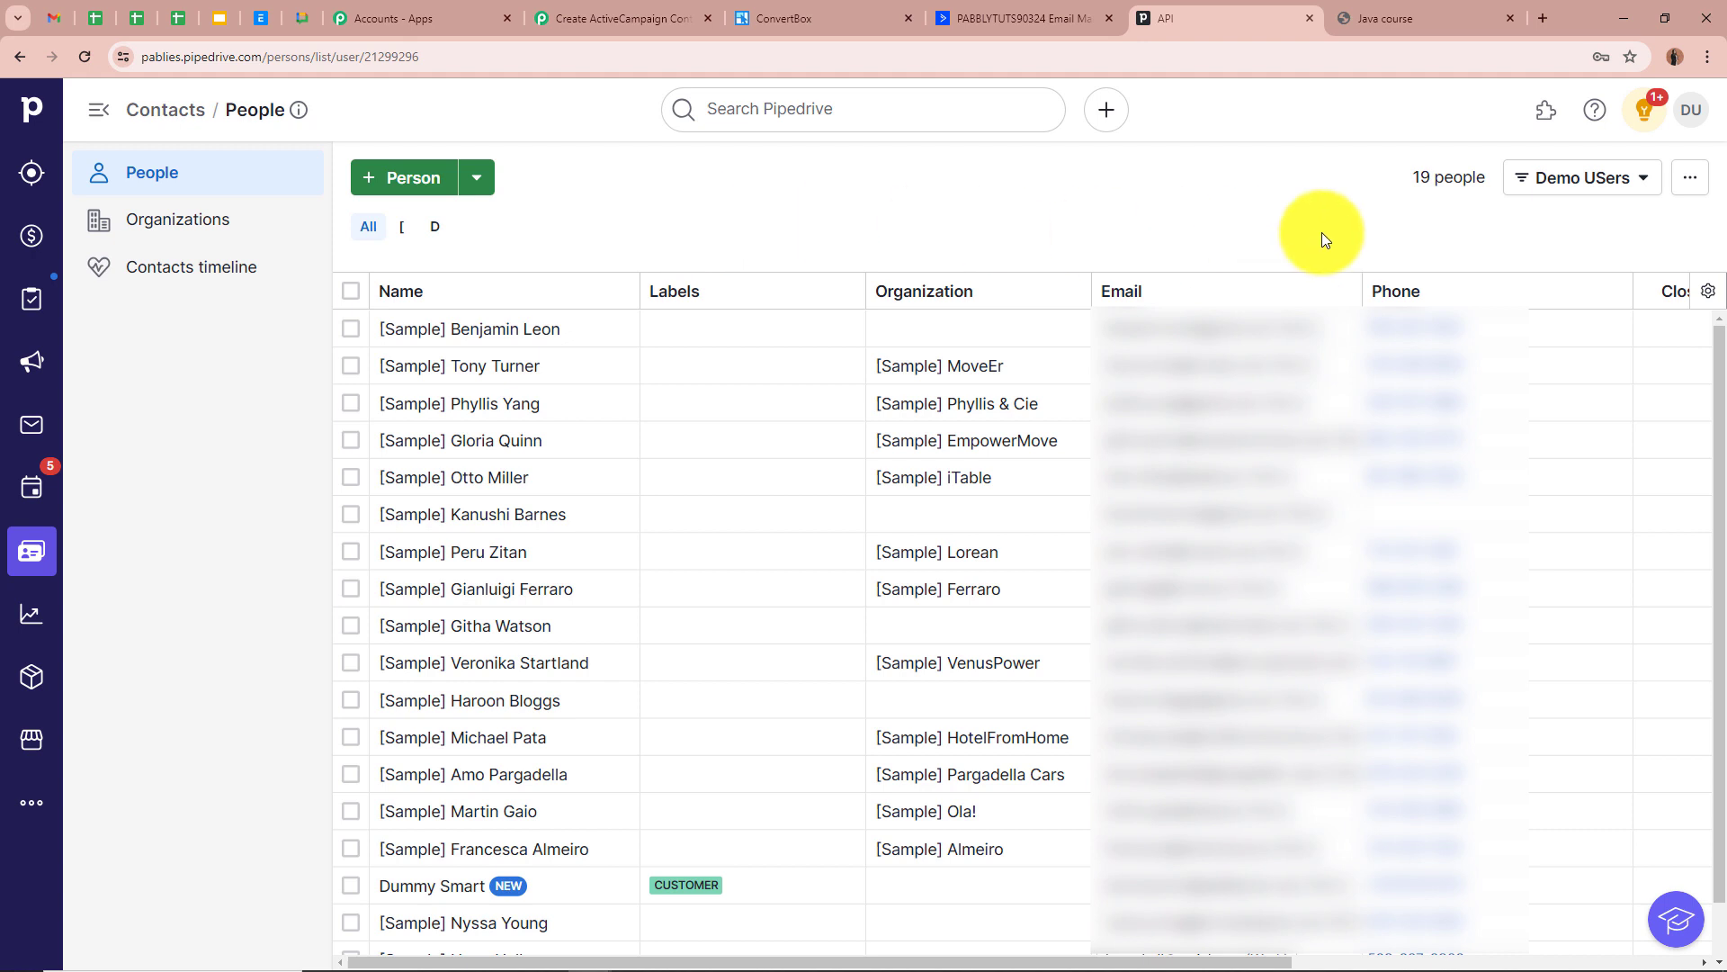
left_click(1687, 127)
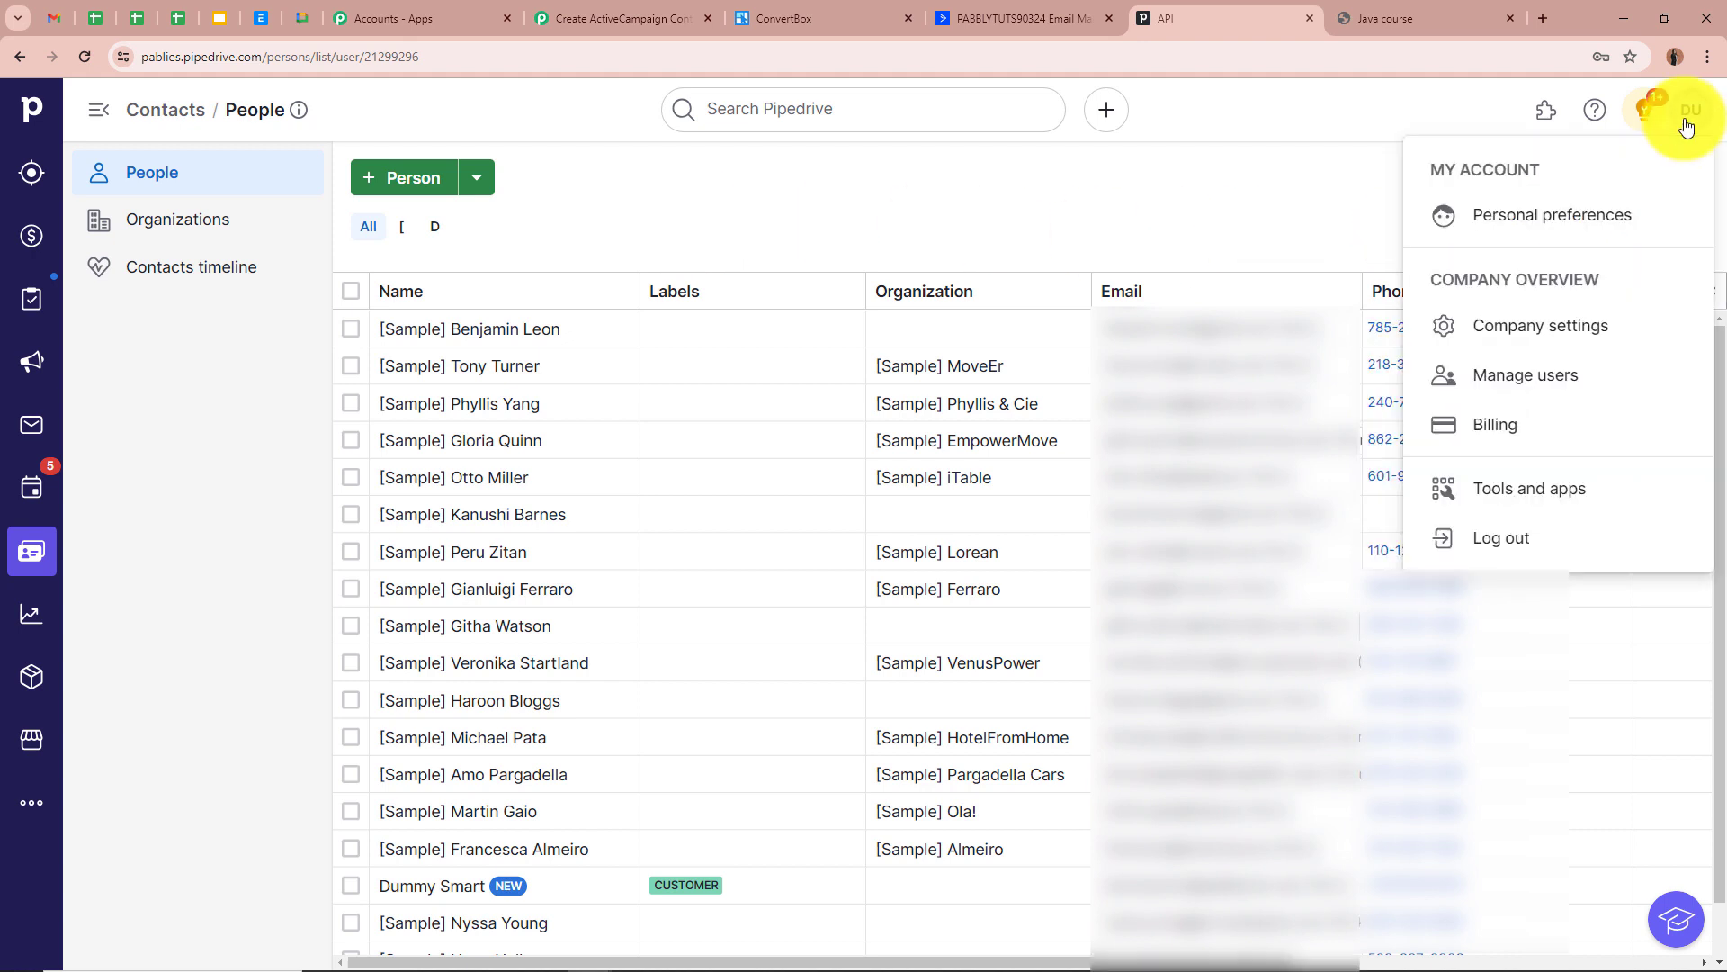
left_click(1595, 216)
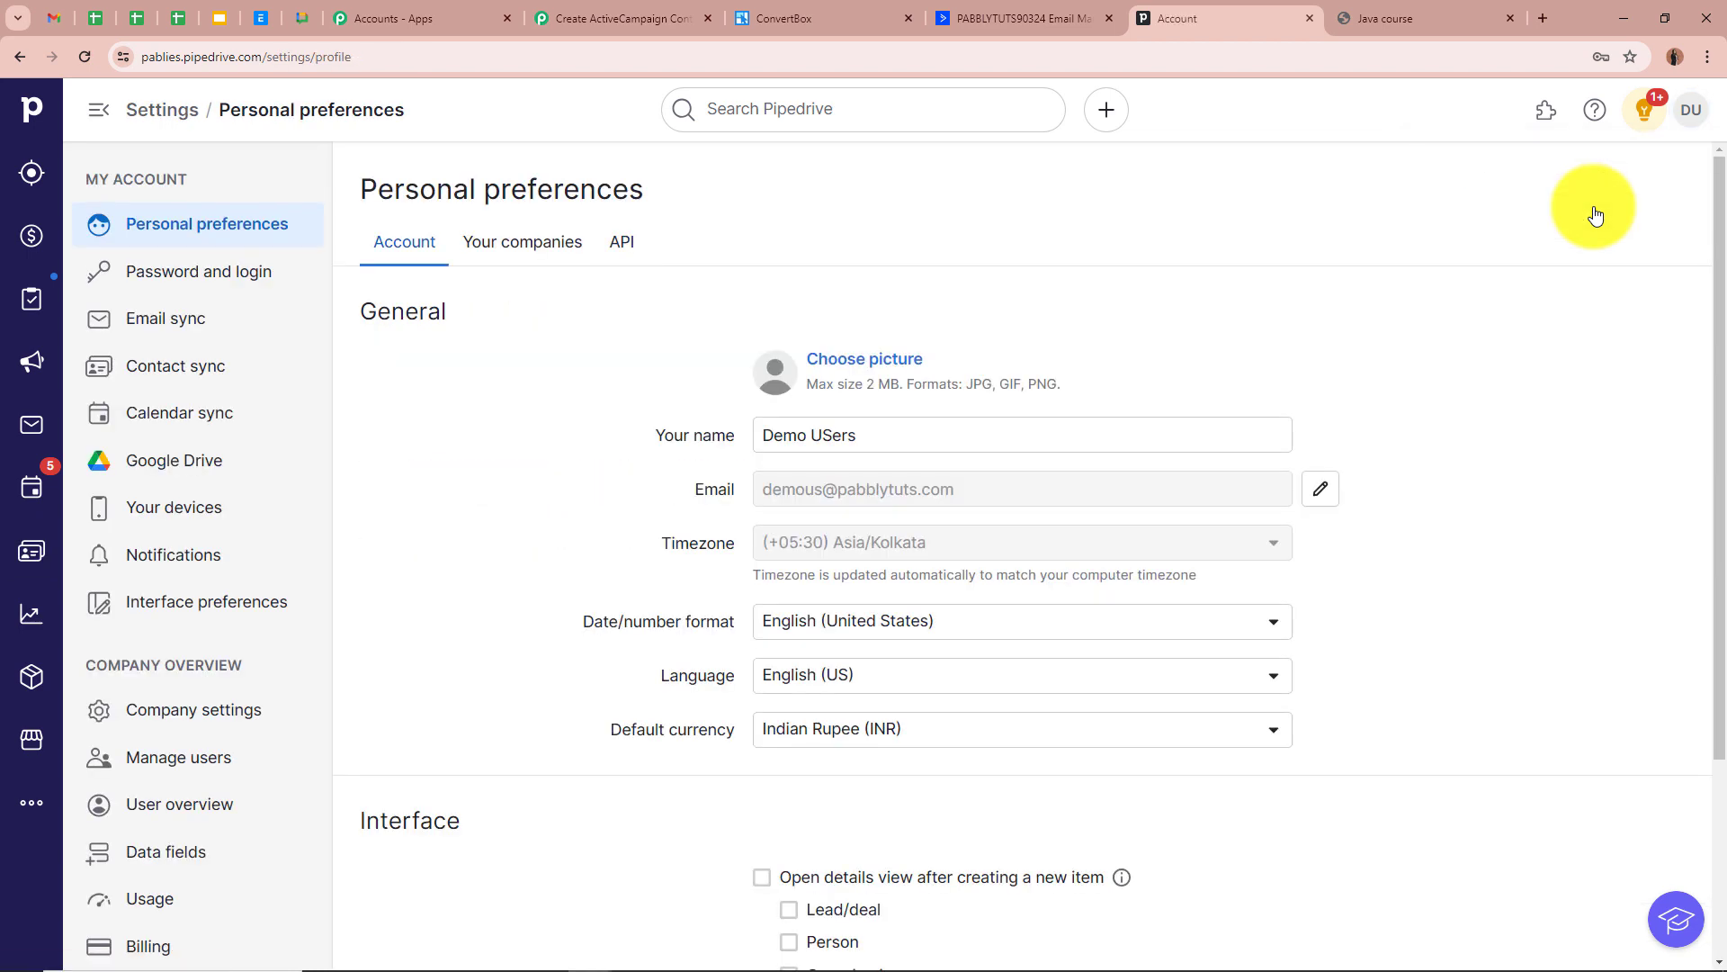
left_click(621, 247)
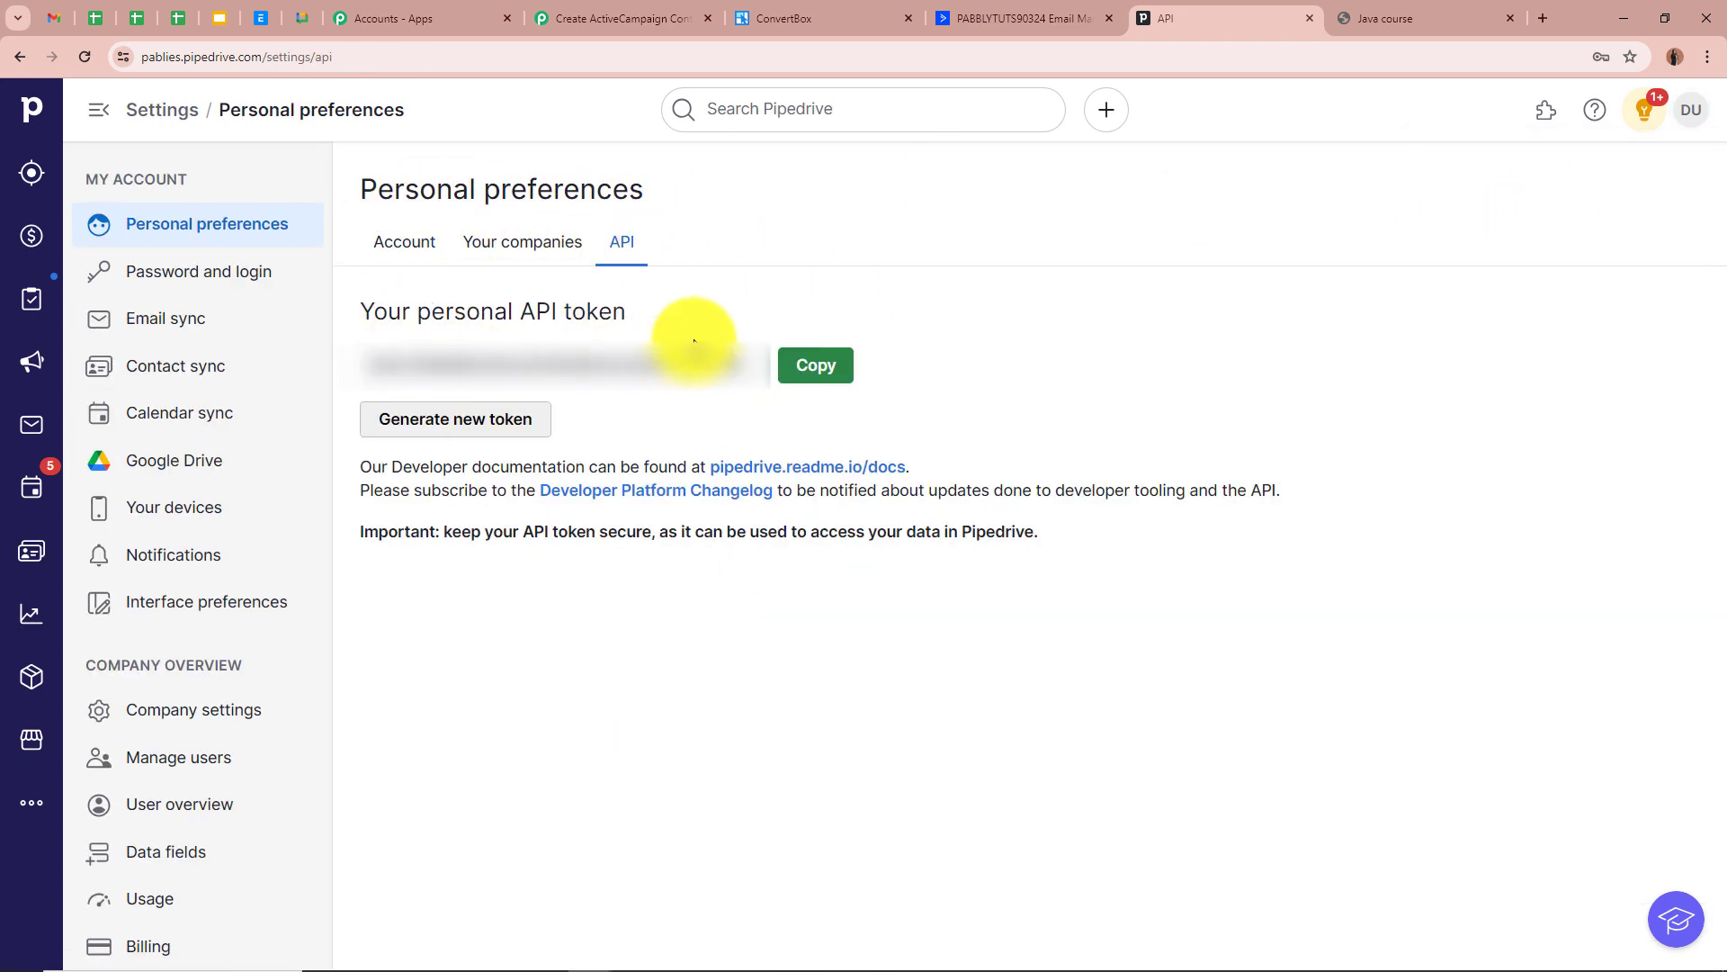
left_click(816, 363)
Paste the Pipedrive API token into the API Token field and save the connection
left_click(624, 11)
left_click(990, 629)
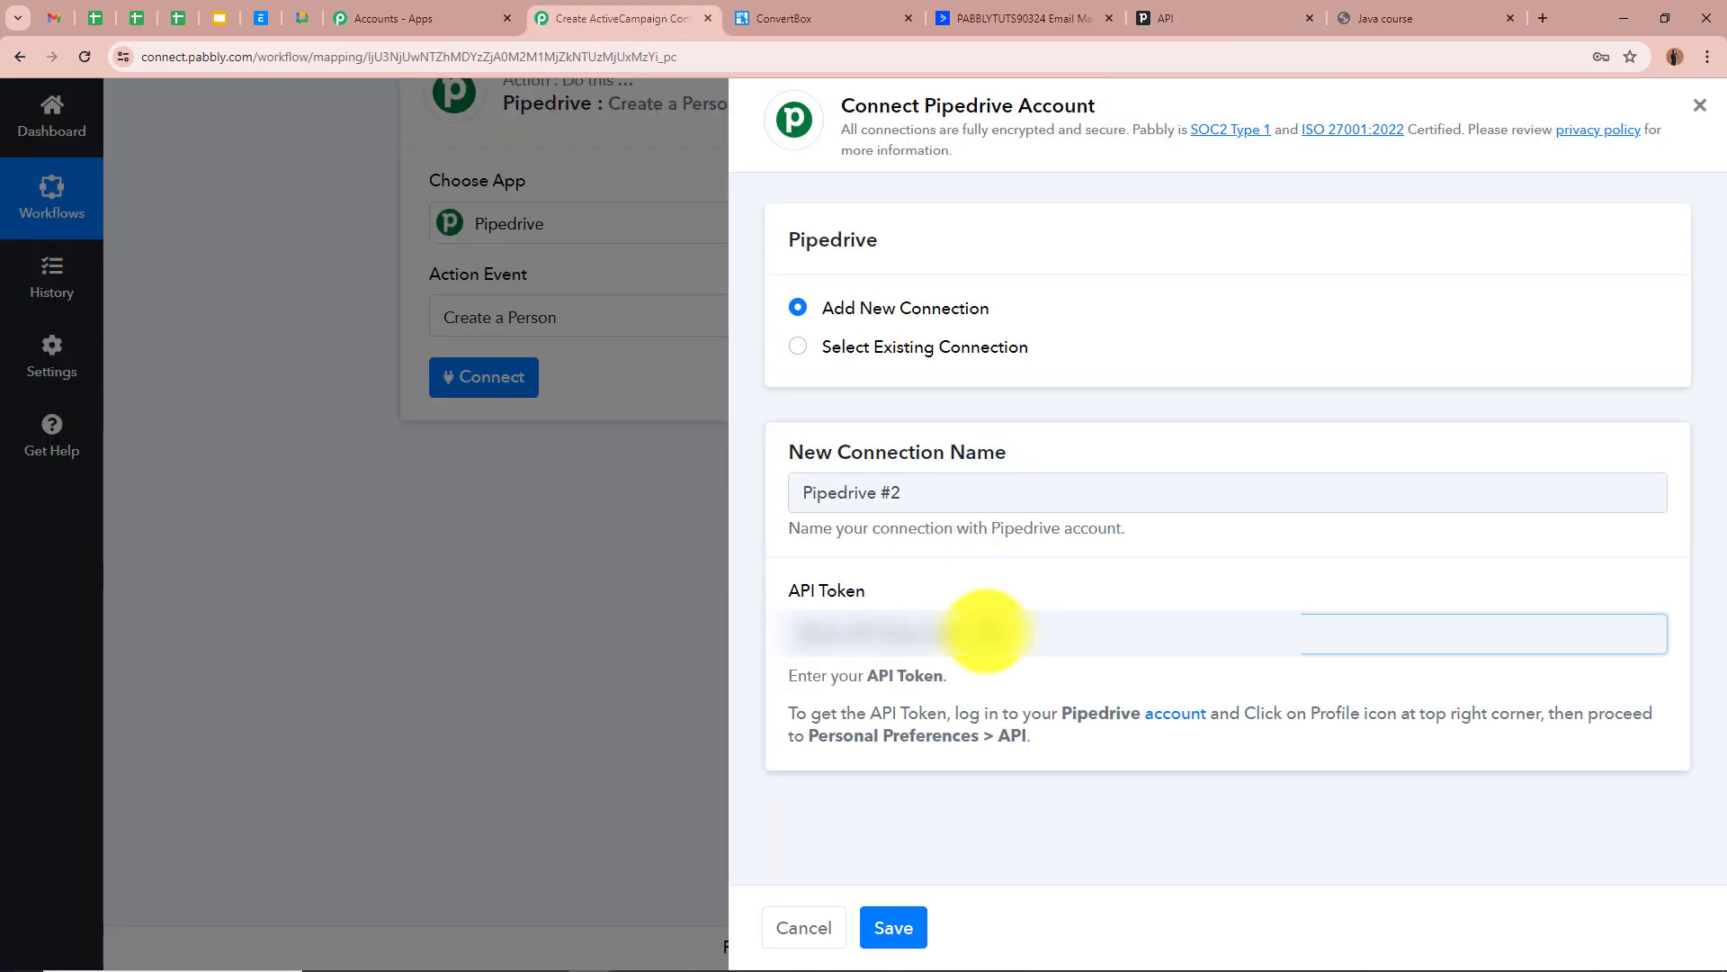
key("ctrl+v")
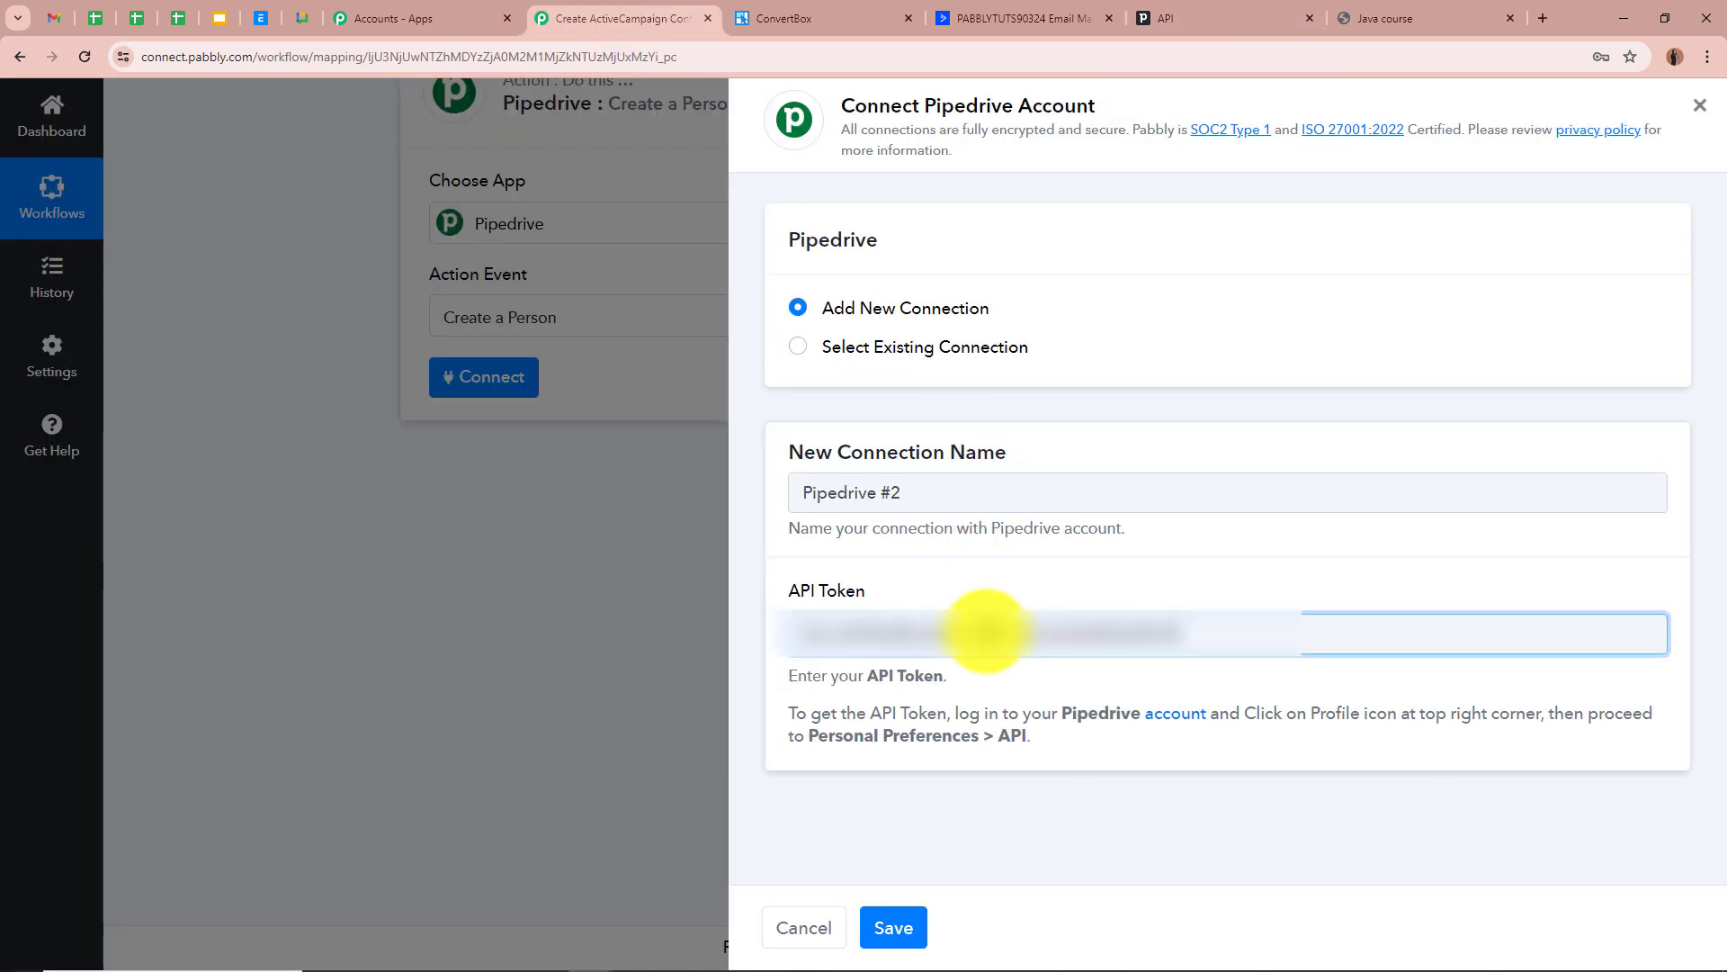
left_click(891, 931)
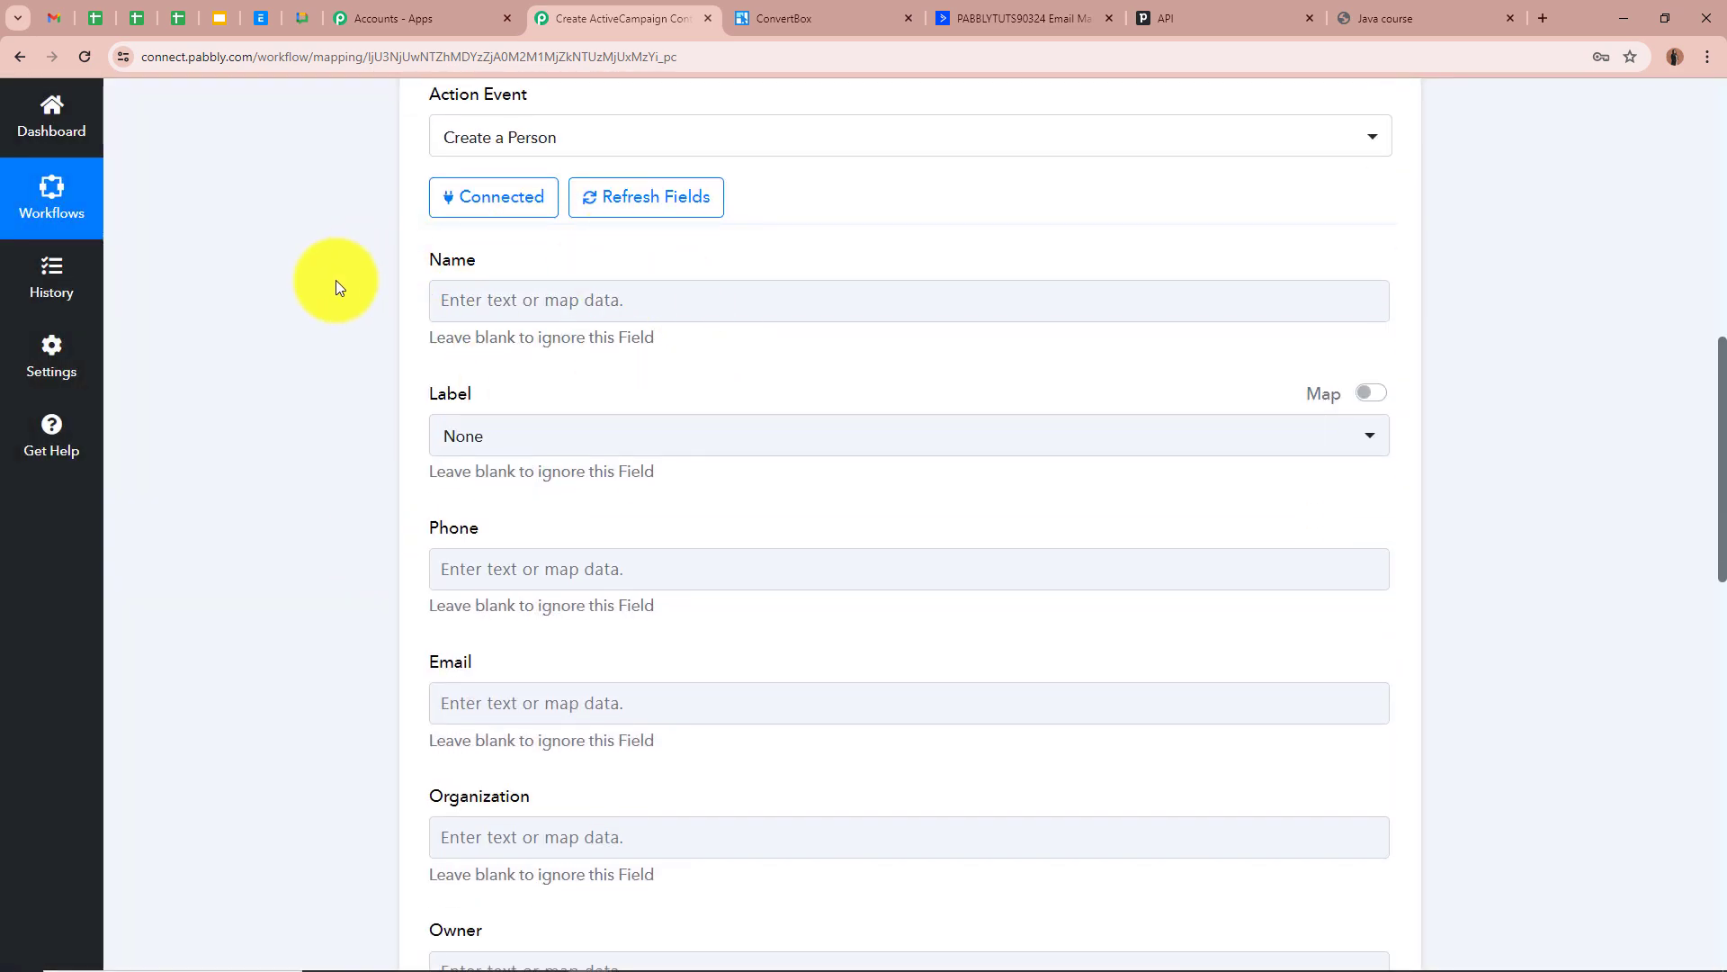
Map the ConvertBox lead's First Name and Last Name into Name and label the person Customer
left_click(575, 299)
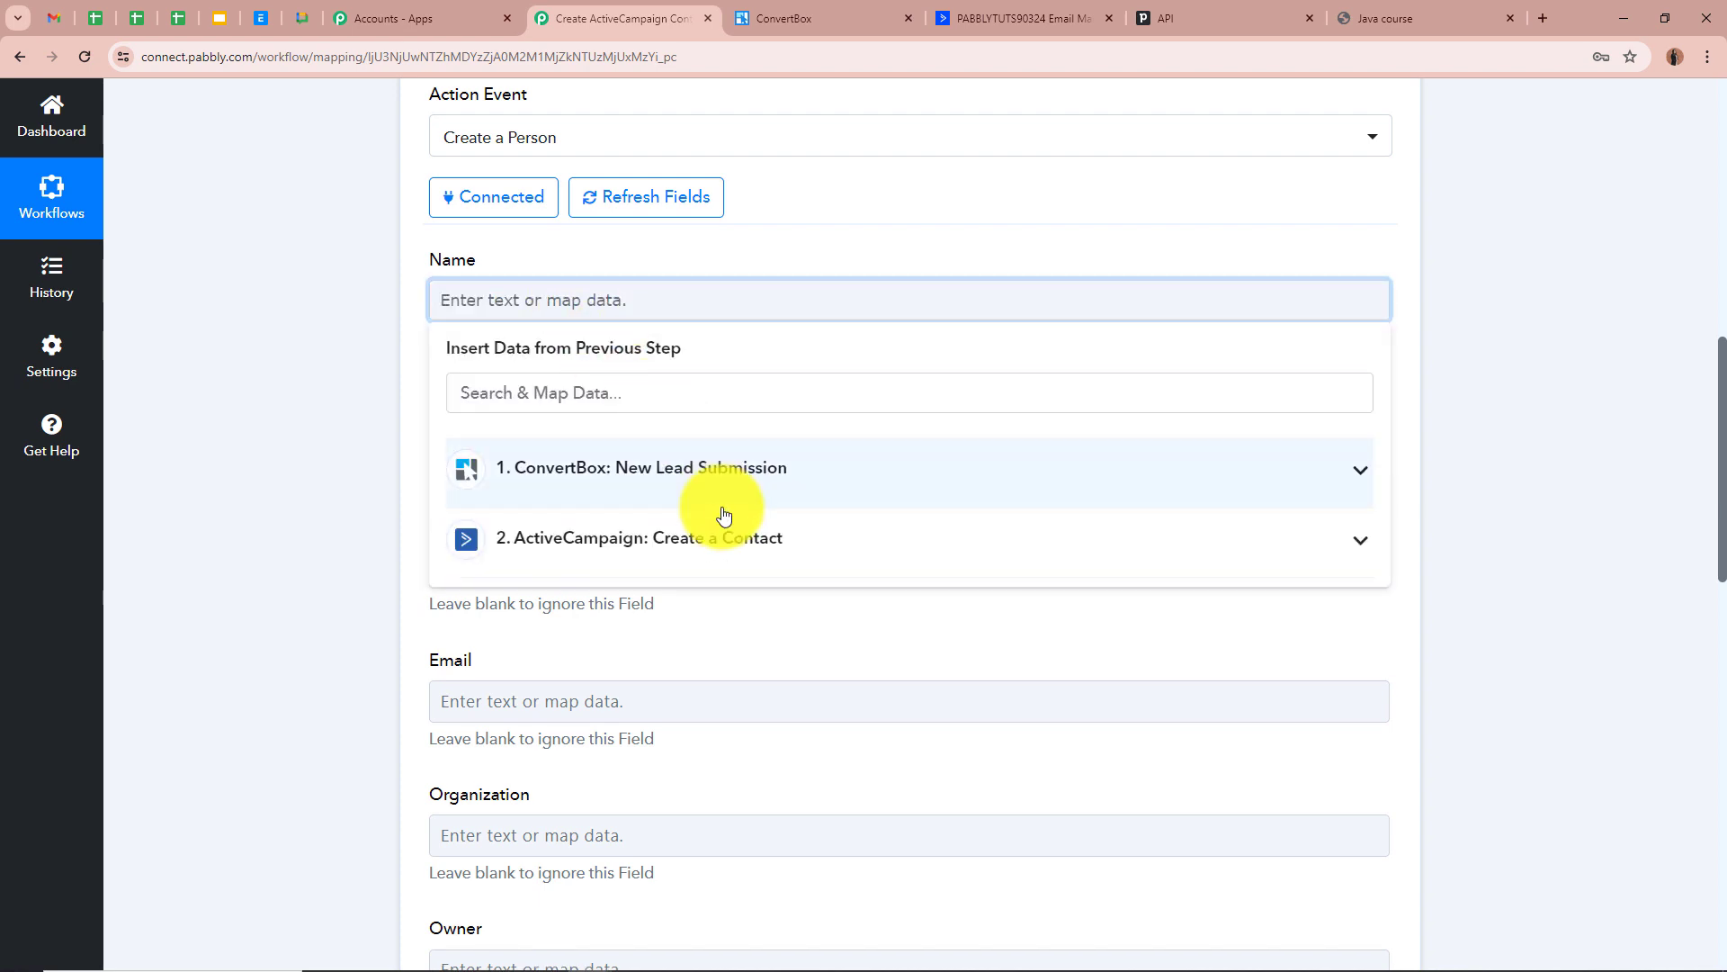
left_click(725, 511)
left_click(713, 709)
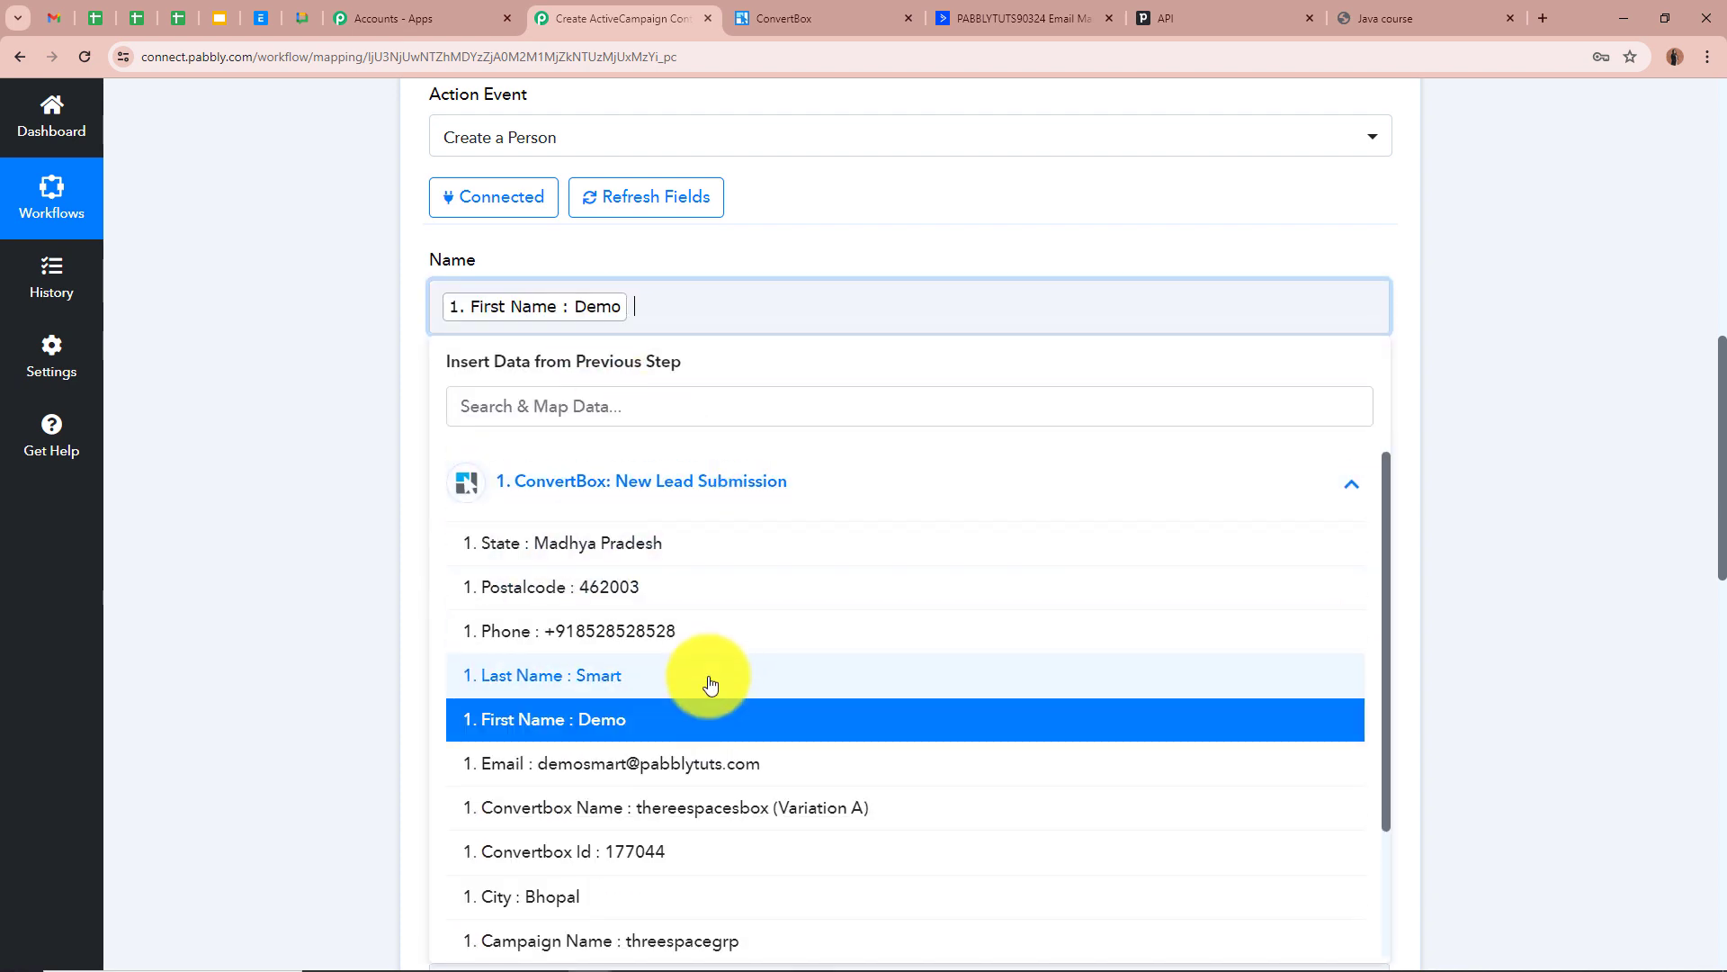
left_click(714, 680)
left_click(286, 443)
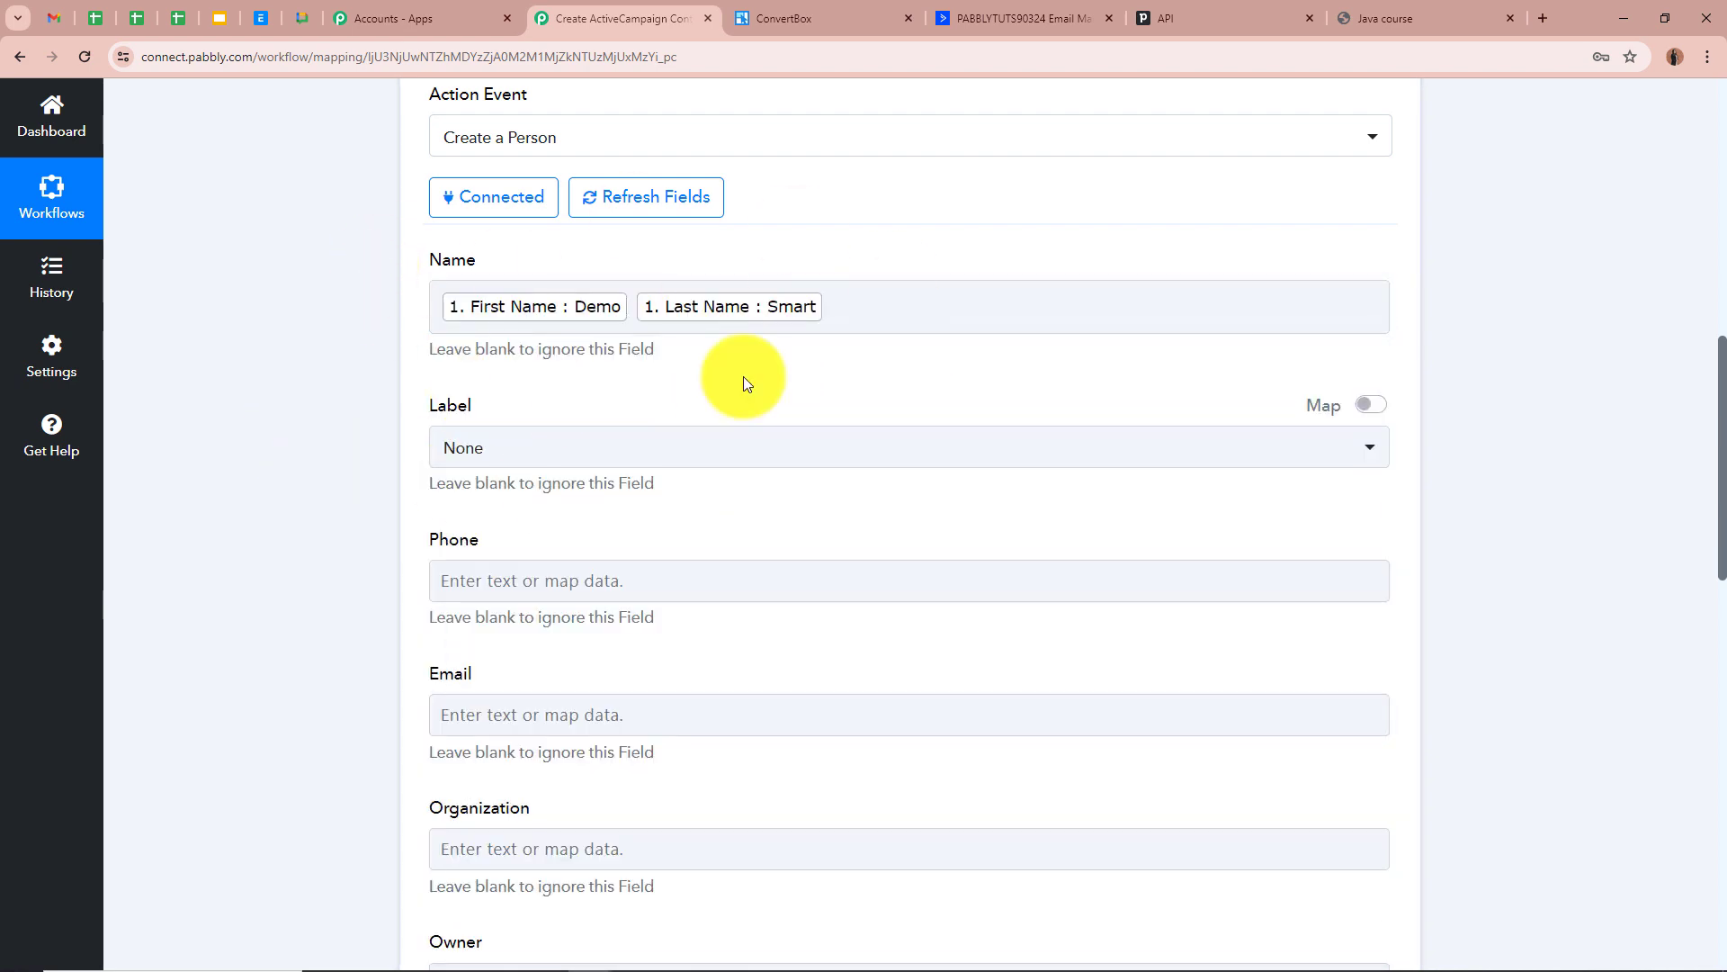
scroll(295, 398, "down", 2)
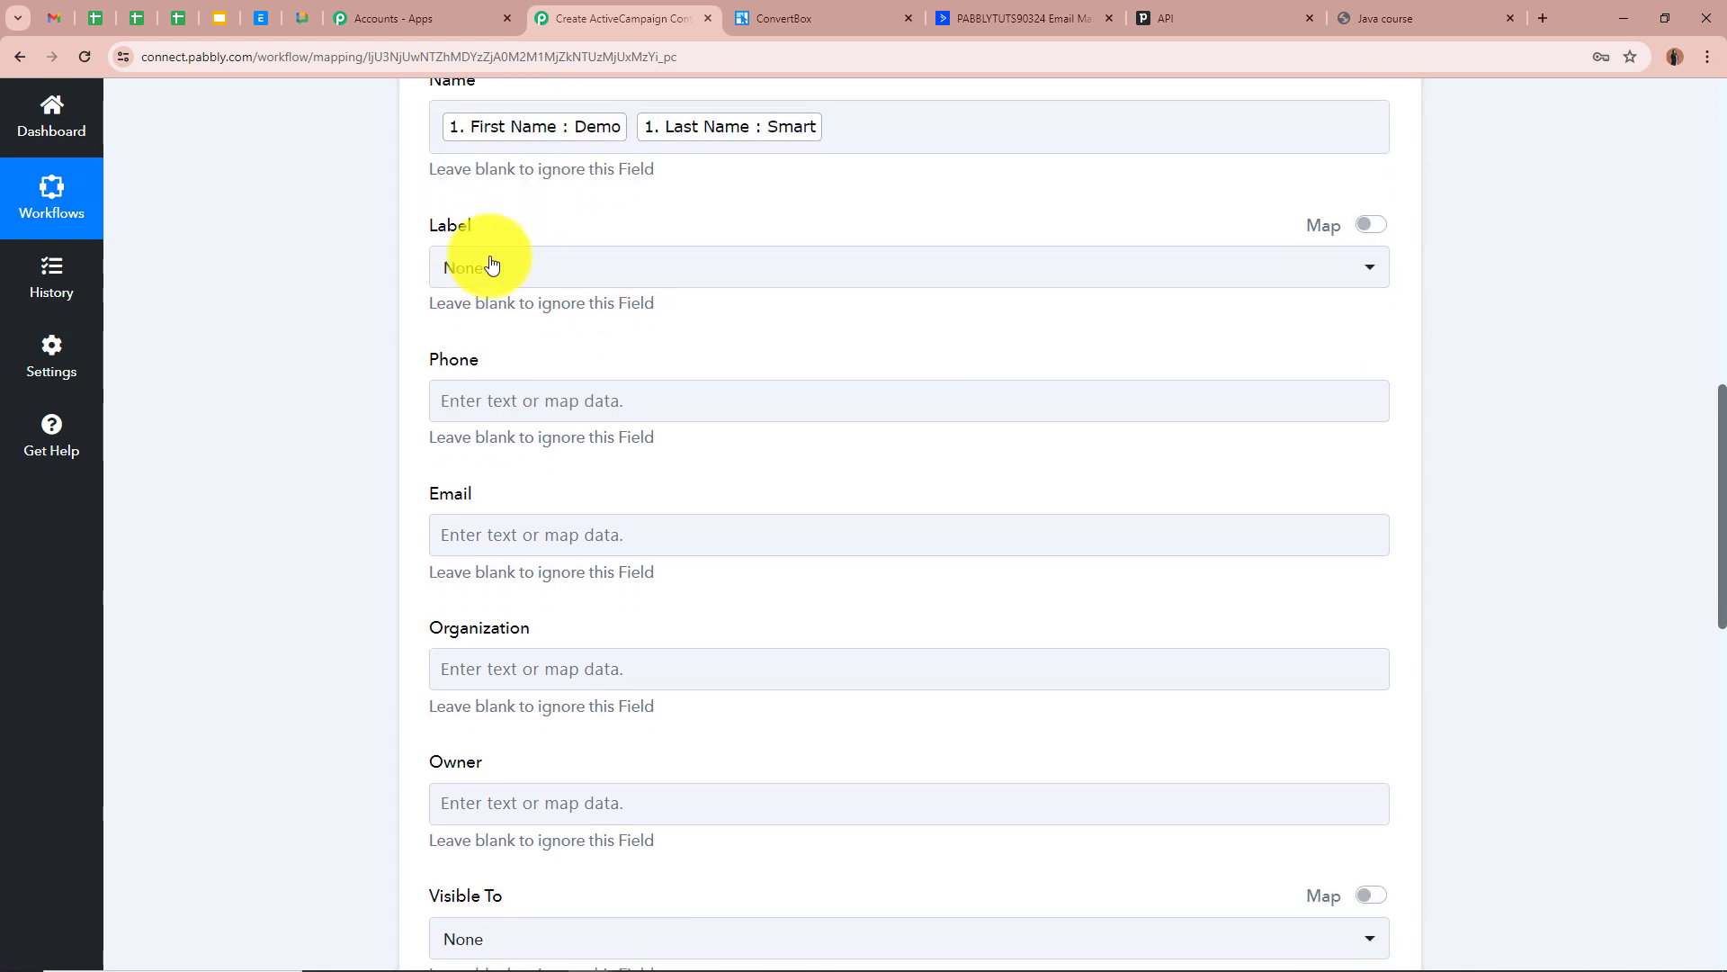
left_click(491, 264)
left_click(536, 405)
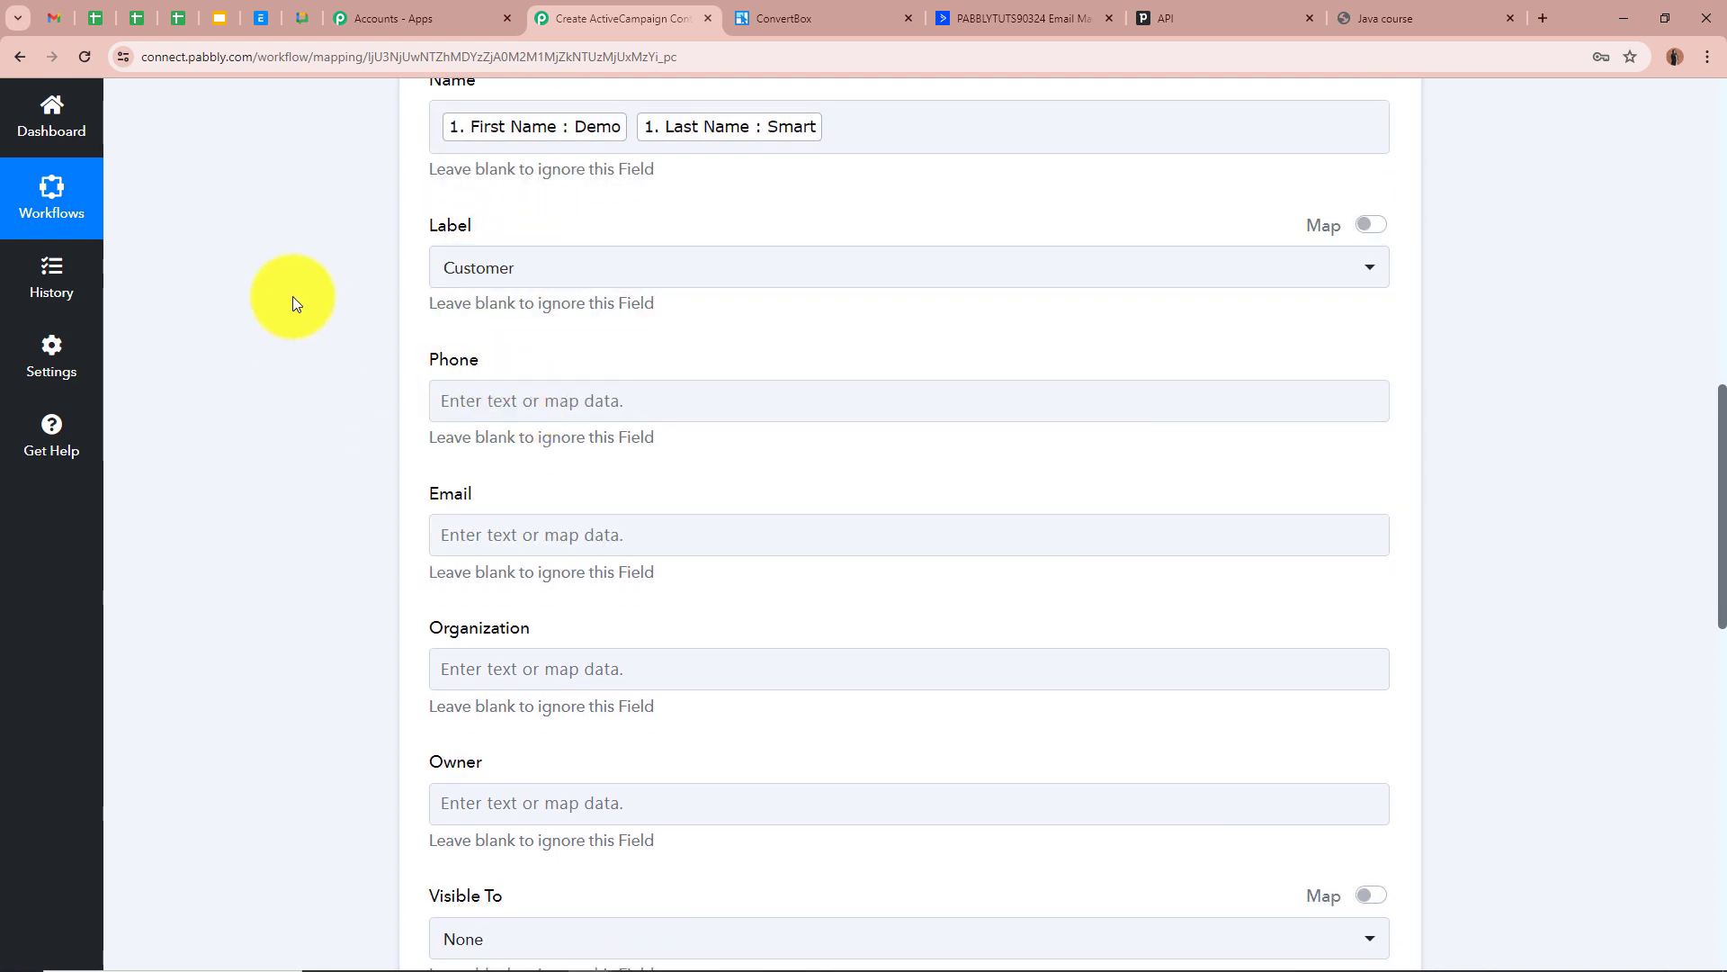
Map the lead's phone number into Phone and email address into Email
scroll(293, 304, "down", 1)
left_click(586, 309)
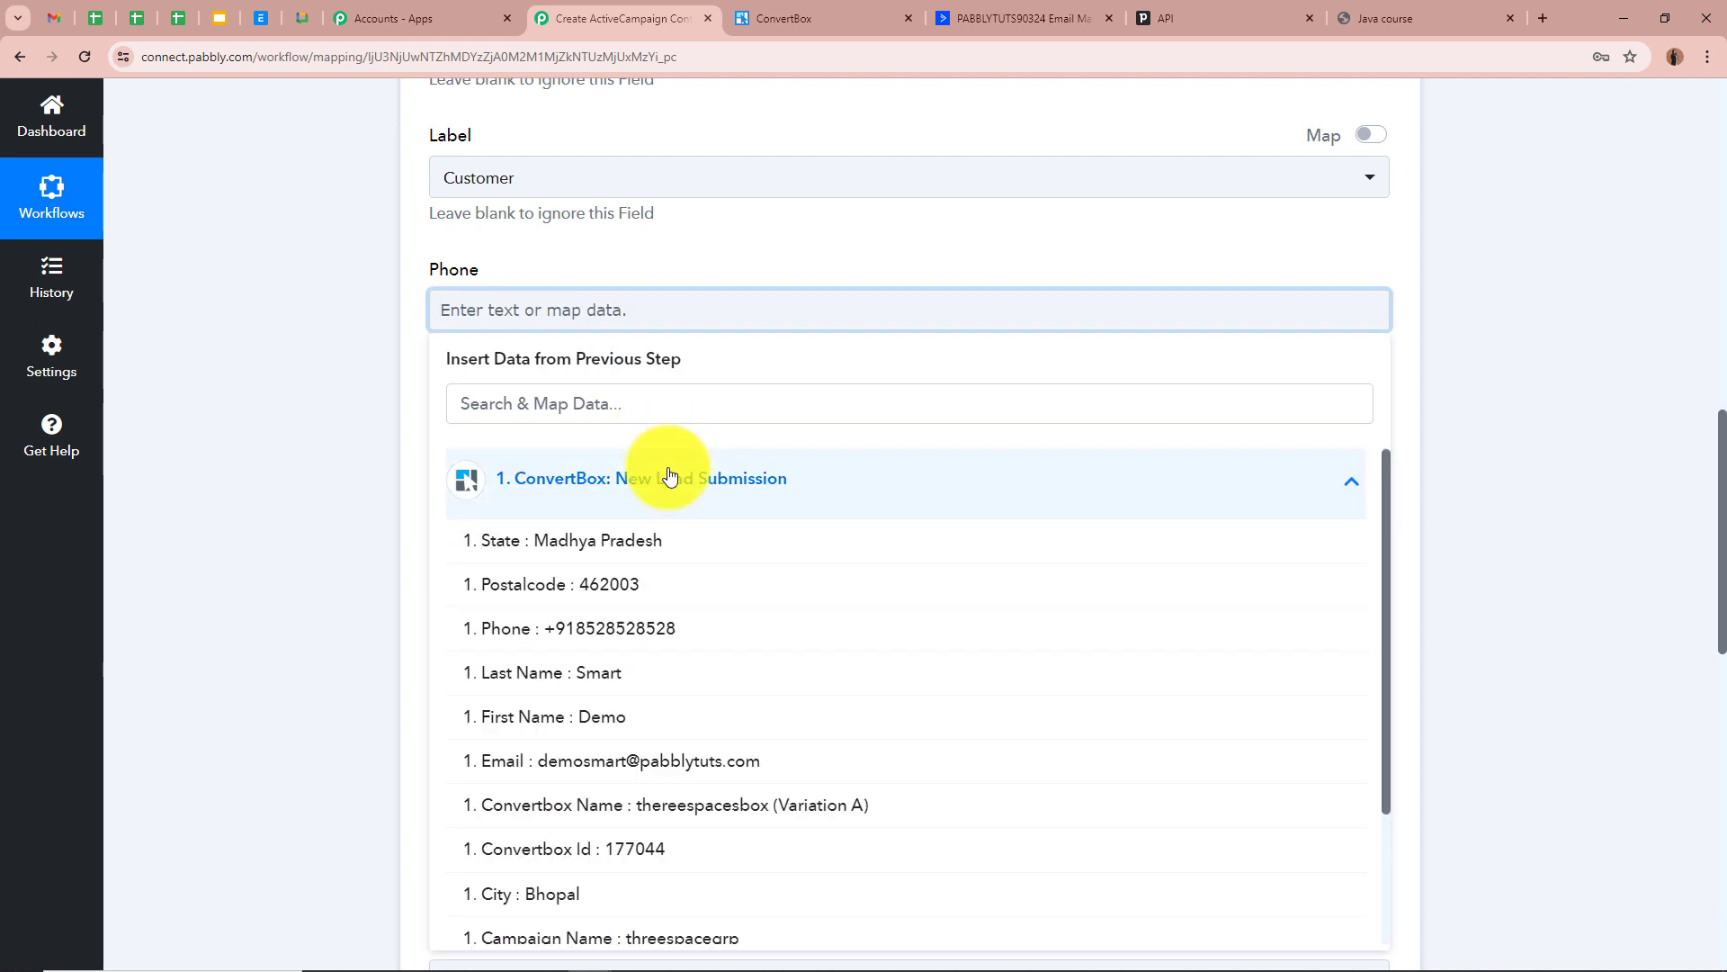
left_click(648, 628)
scroll(268, 350, "down", 1)
left_click(605, 367)
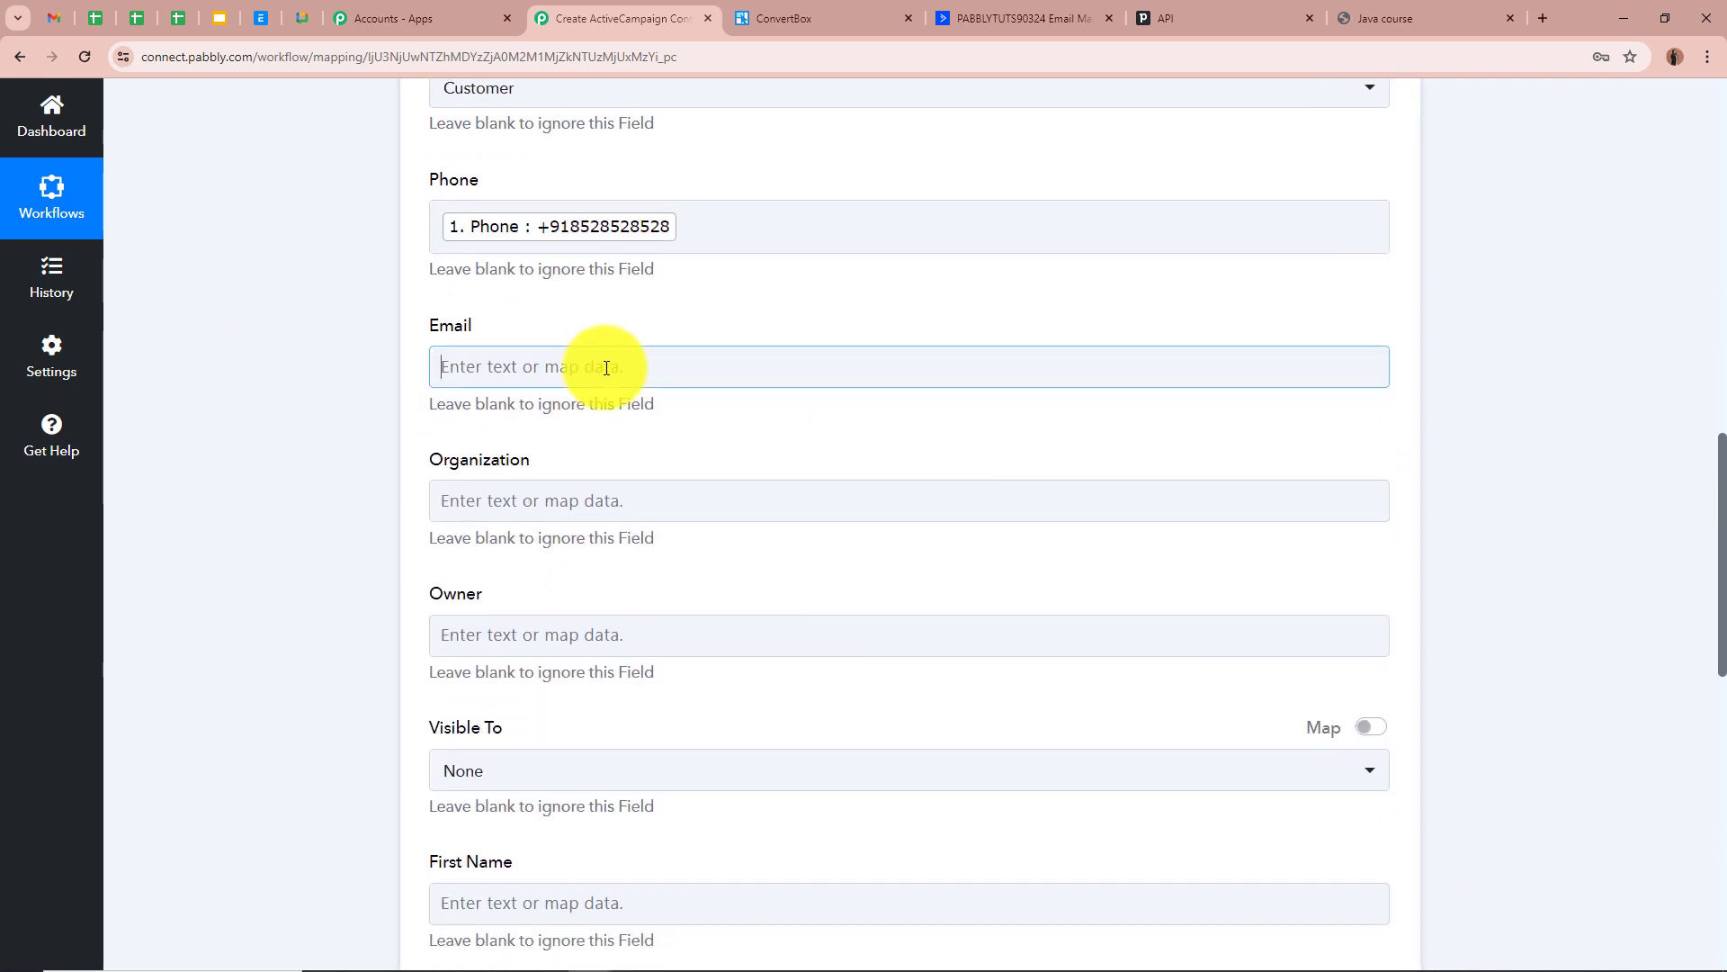
left_click(667, 559)
left_click(682, 814)
Keep visibility at None and map the lead's First Name and Last Name into their fields
scroll(326, 540, "down", 1)
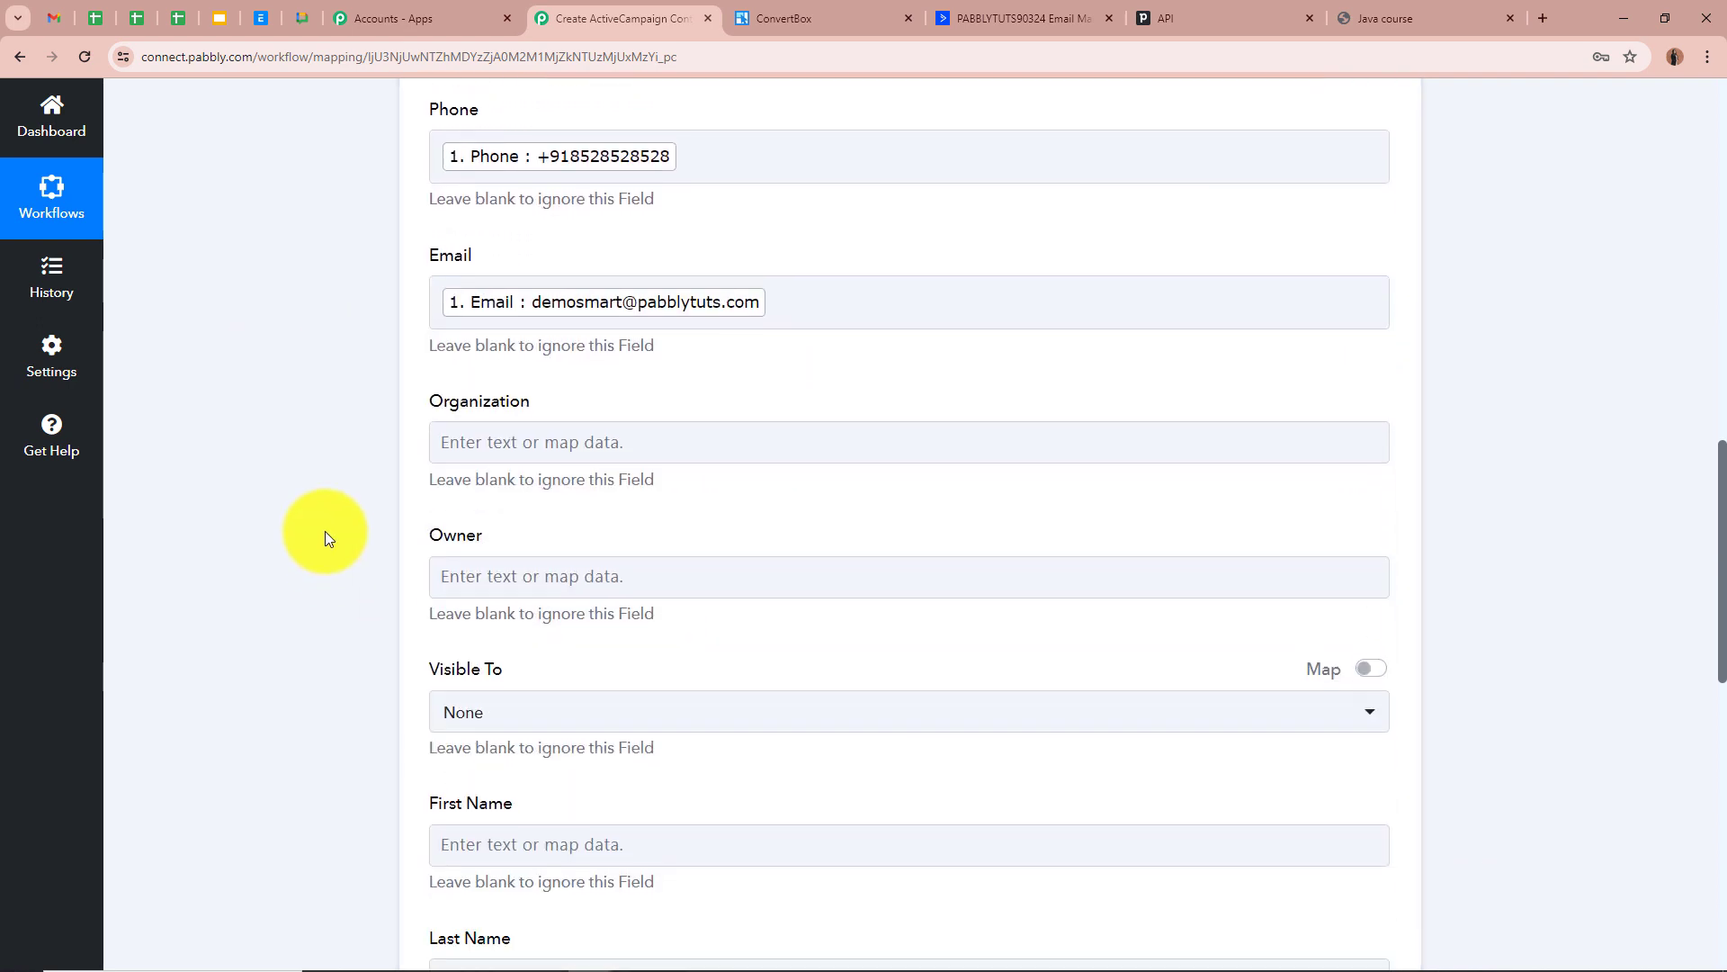
scroll(324, 530, "down", 3)
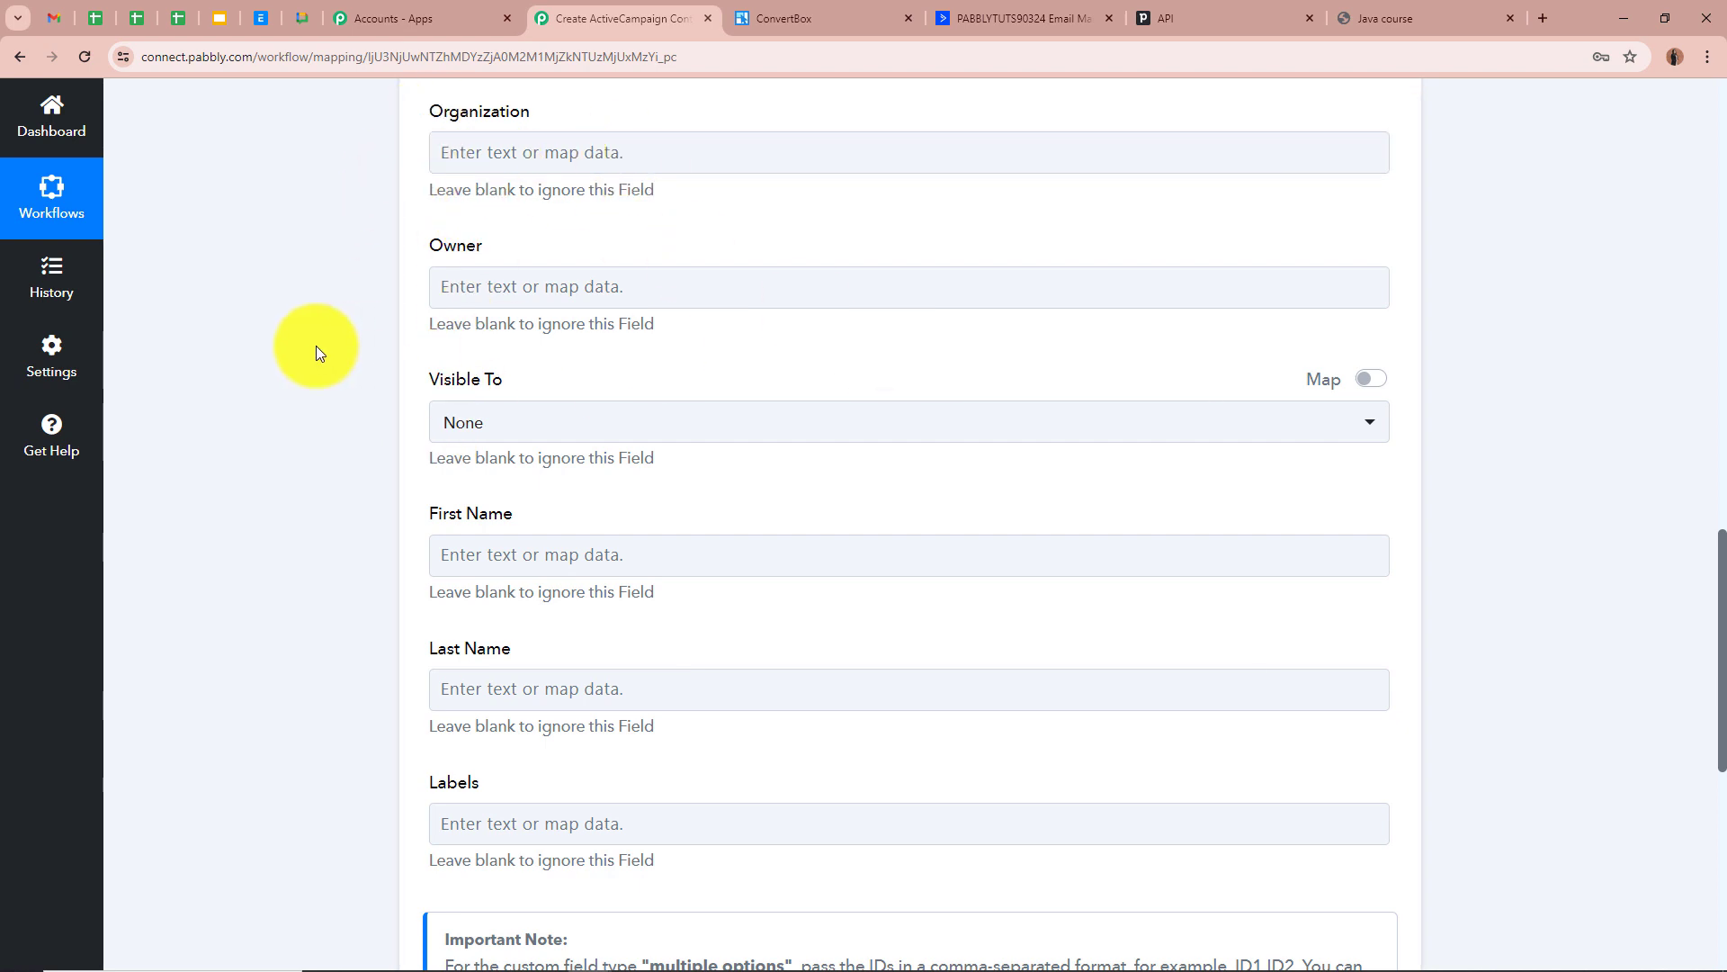
scroll(315, 351, "down", 1)
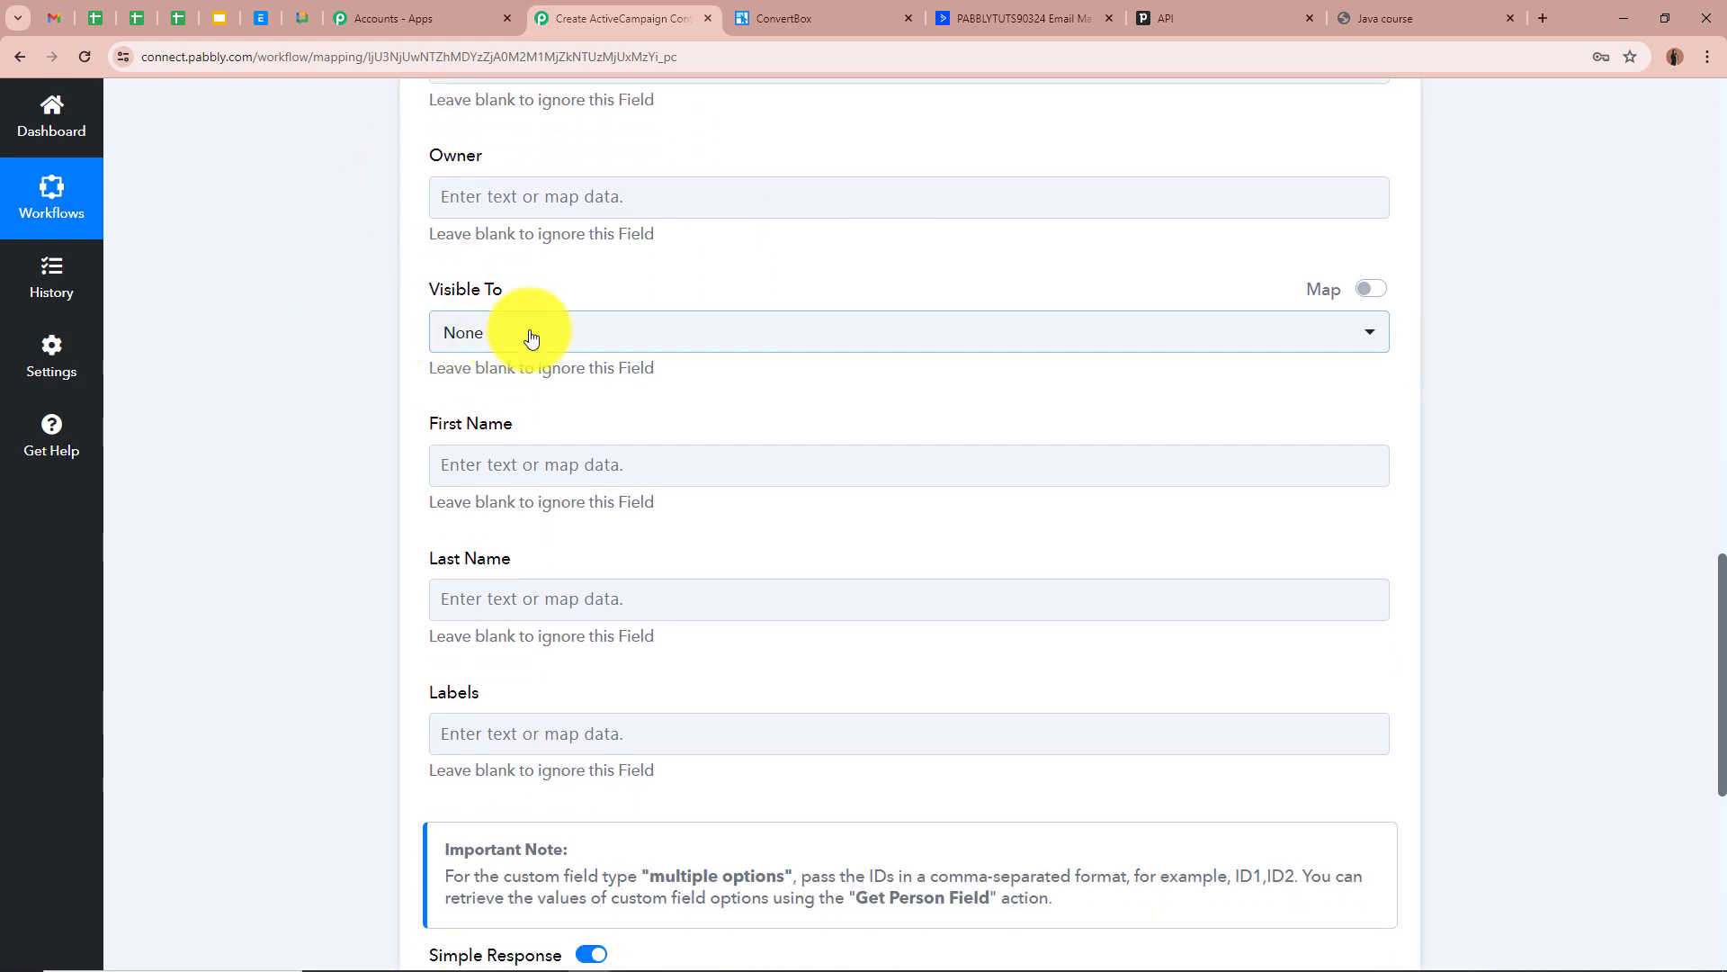
left_click(531, 338)
left_click(532, 435)
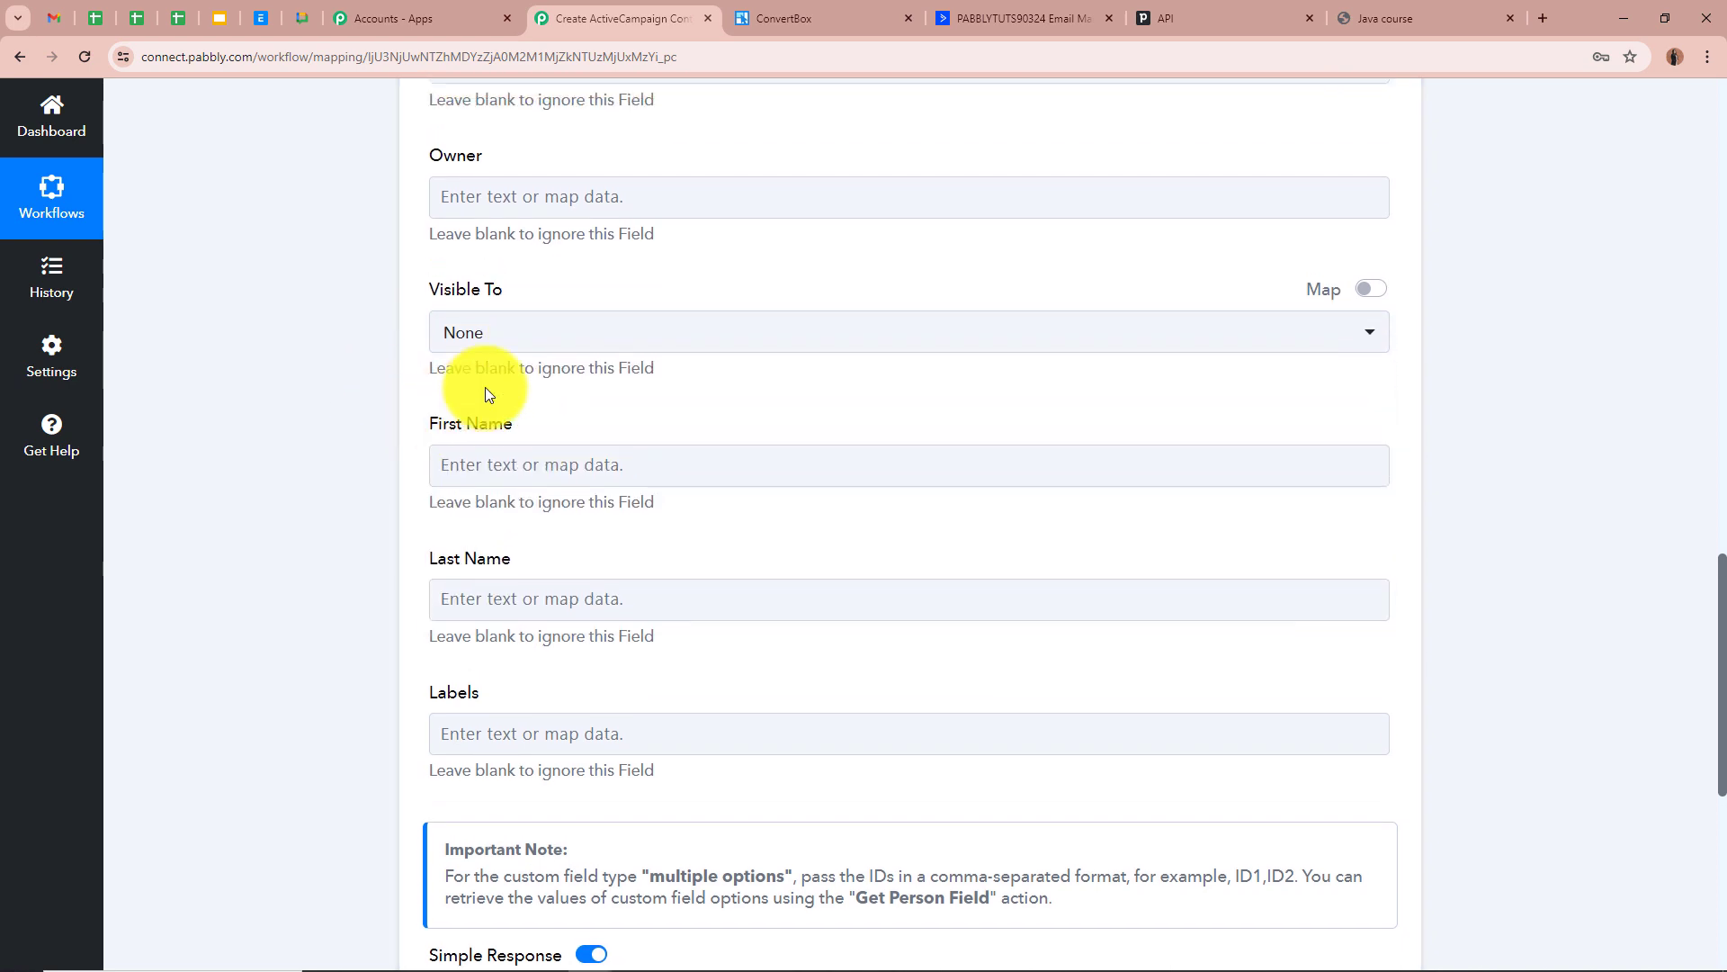
left_click(466, 465)
left_click(732, 636)
left_click(717, 877)
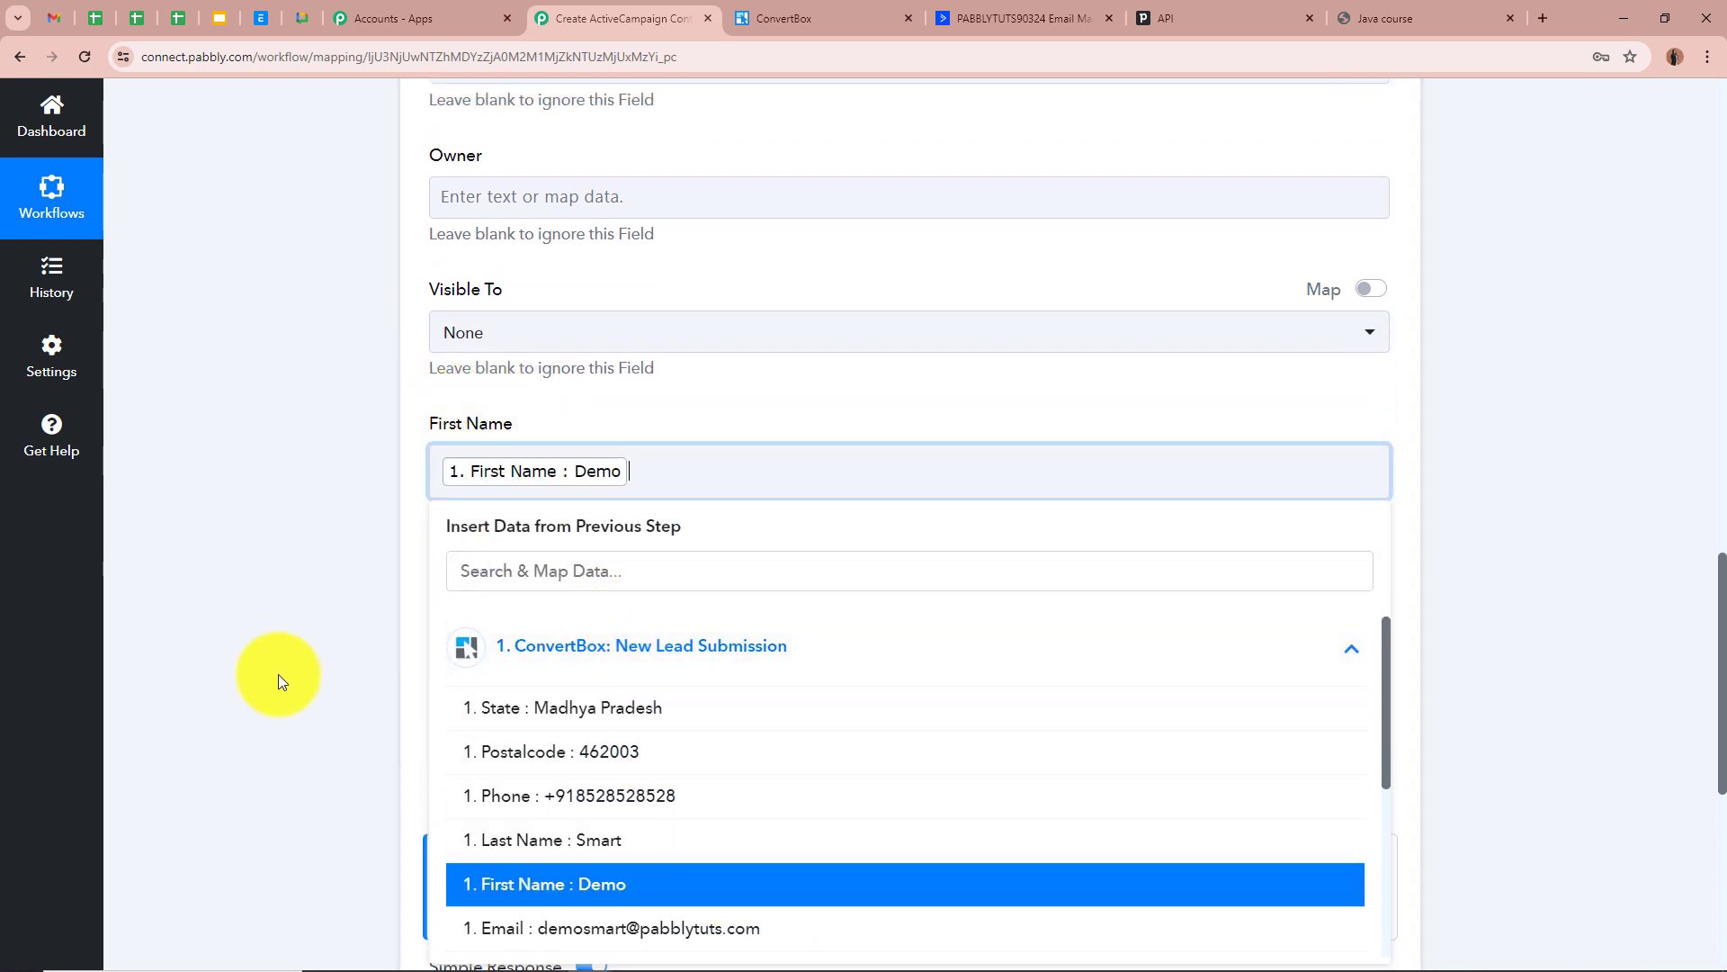
left_click(278, 673)
scroll(278, 672, "down", 3)
left_click(516, 358)
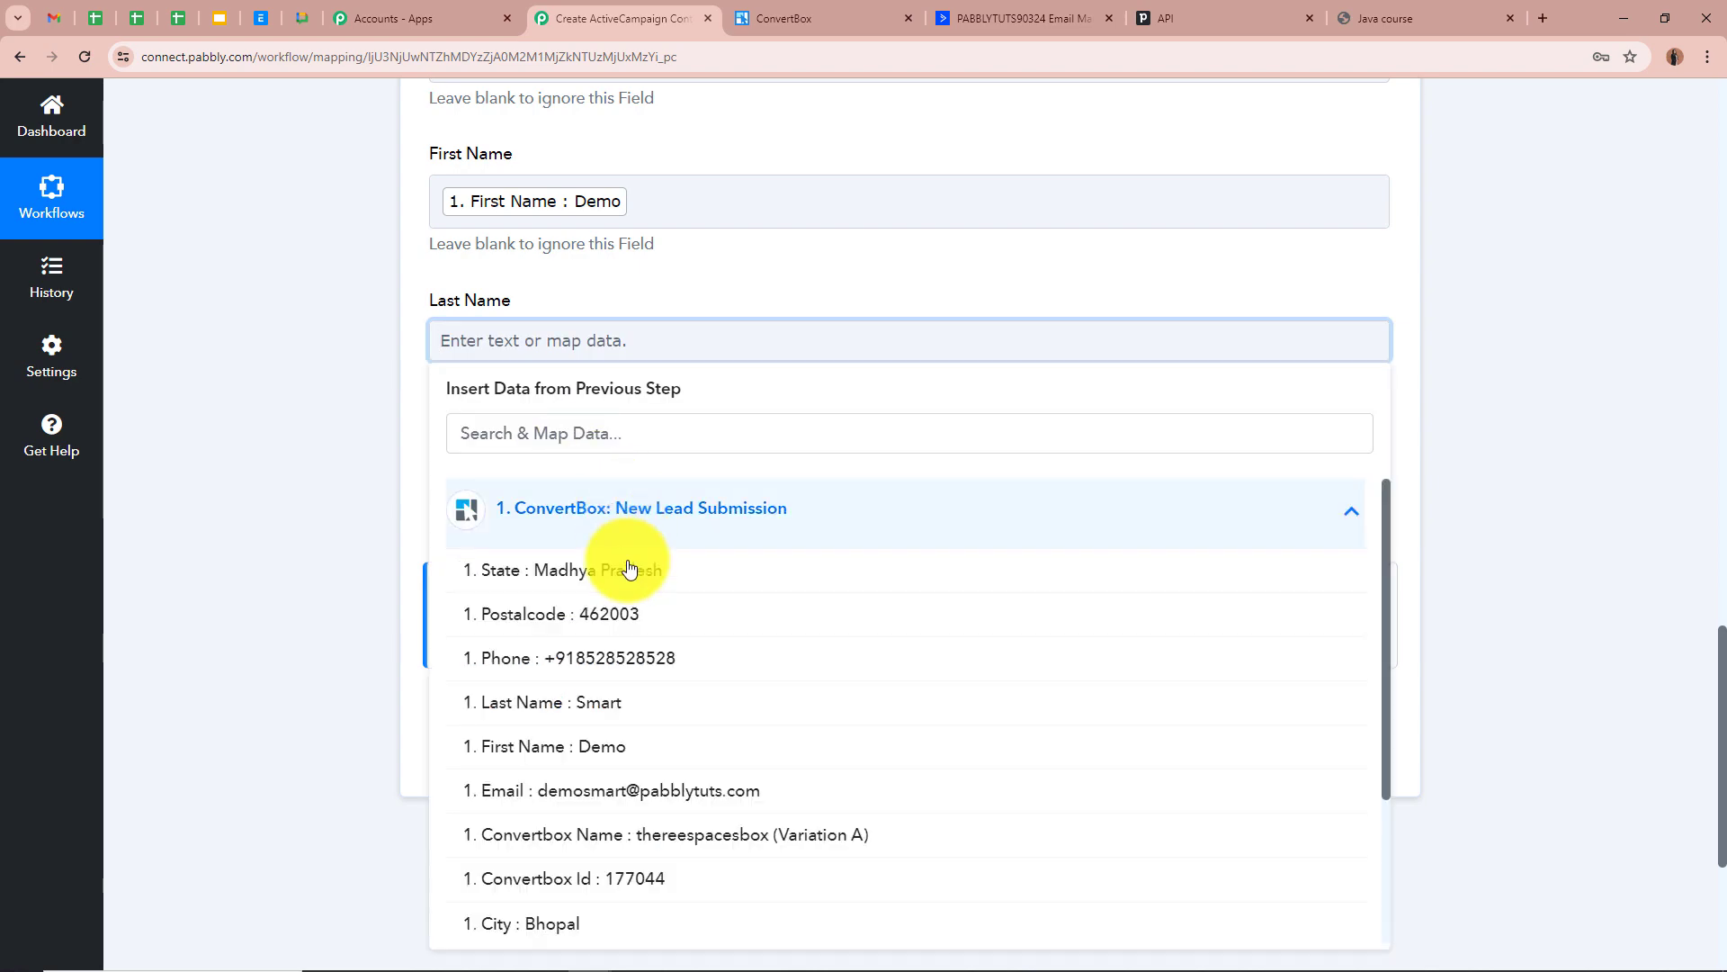
left_click(670, 704)
scroll(299, 487, "up", 4)
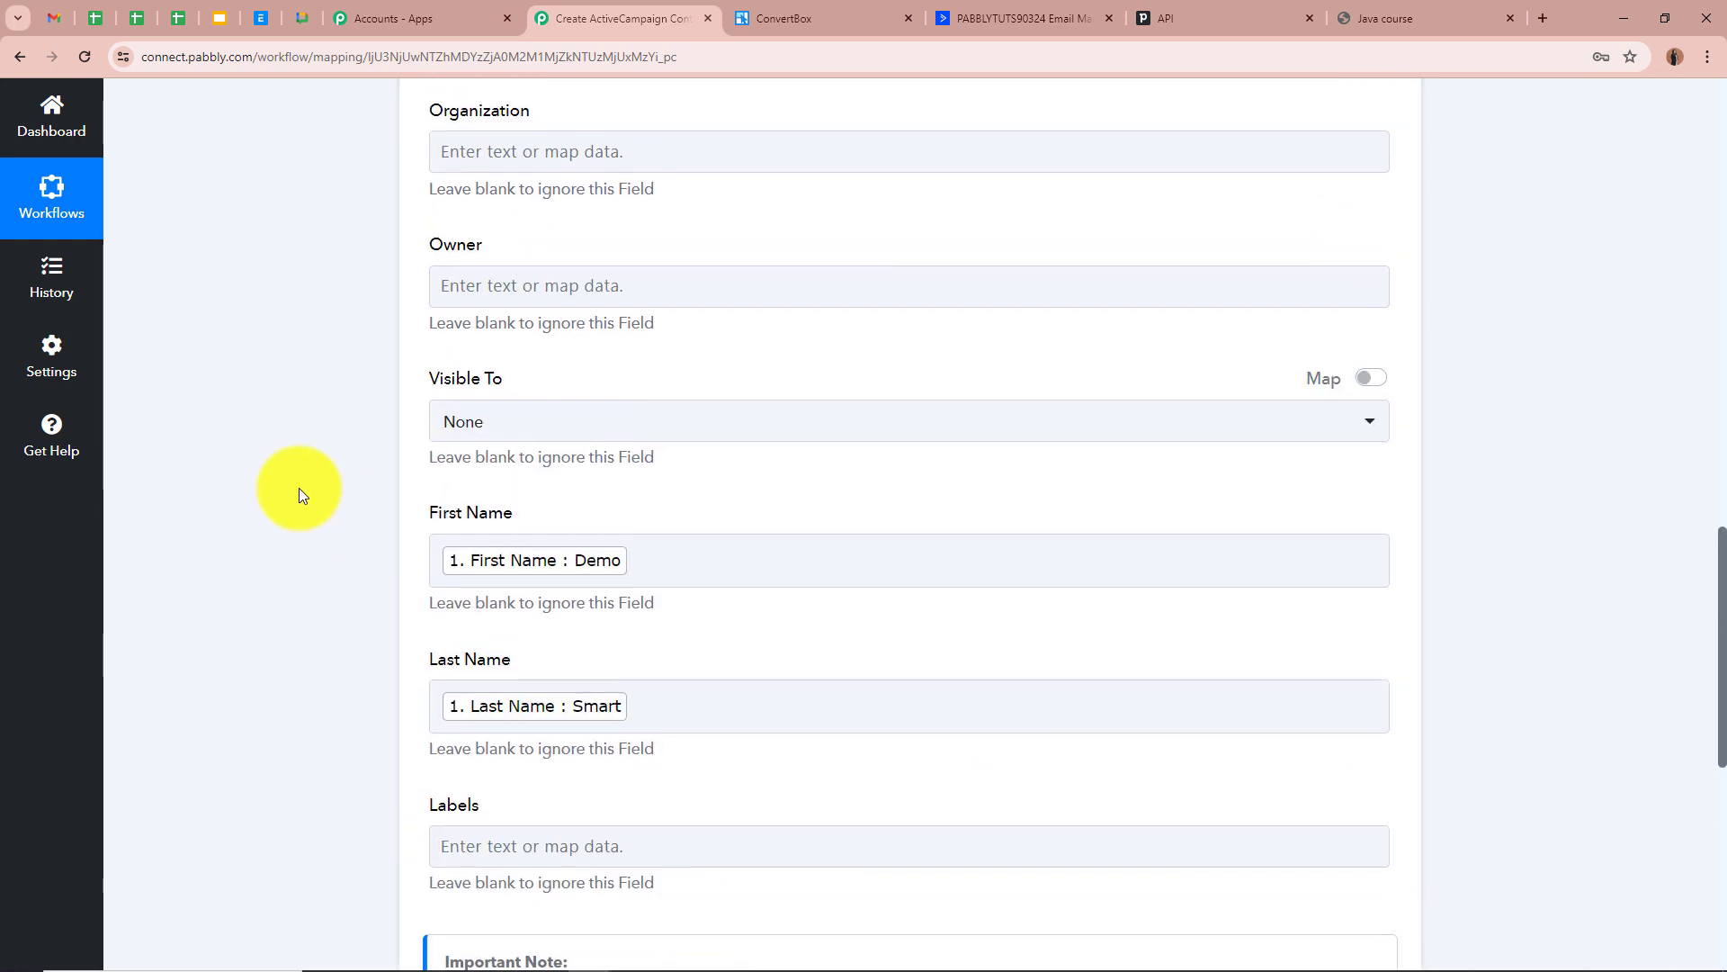
scroll(299, 487, "down", 5)
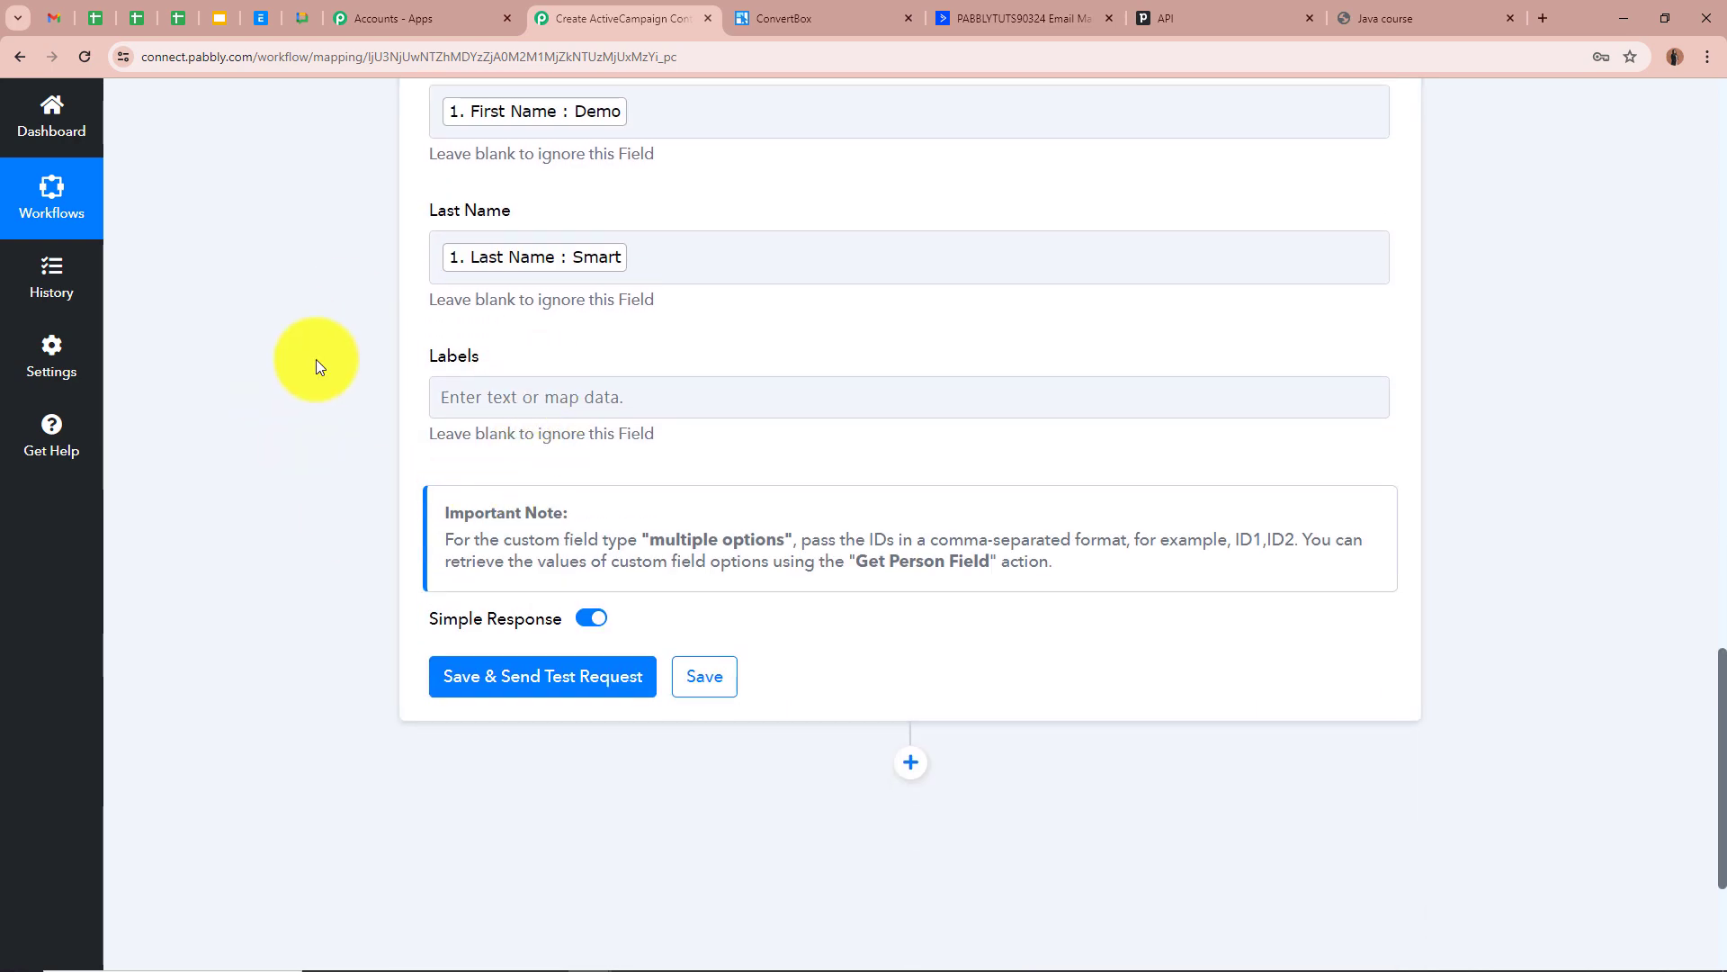
Save the Pipedrive step and send a test request, getting a created person with Data Id 22
left_click(855, 410)
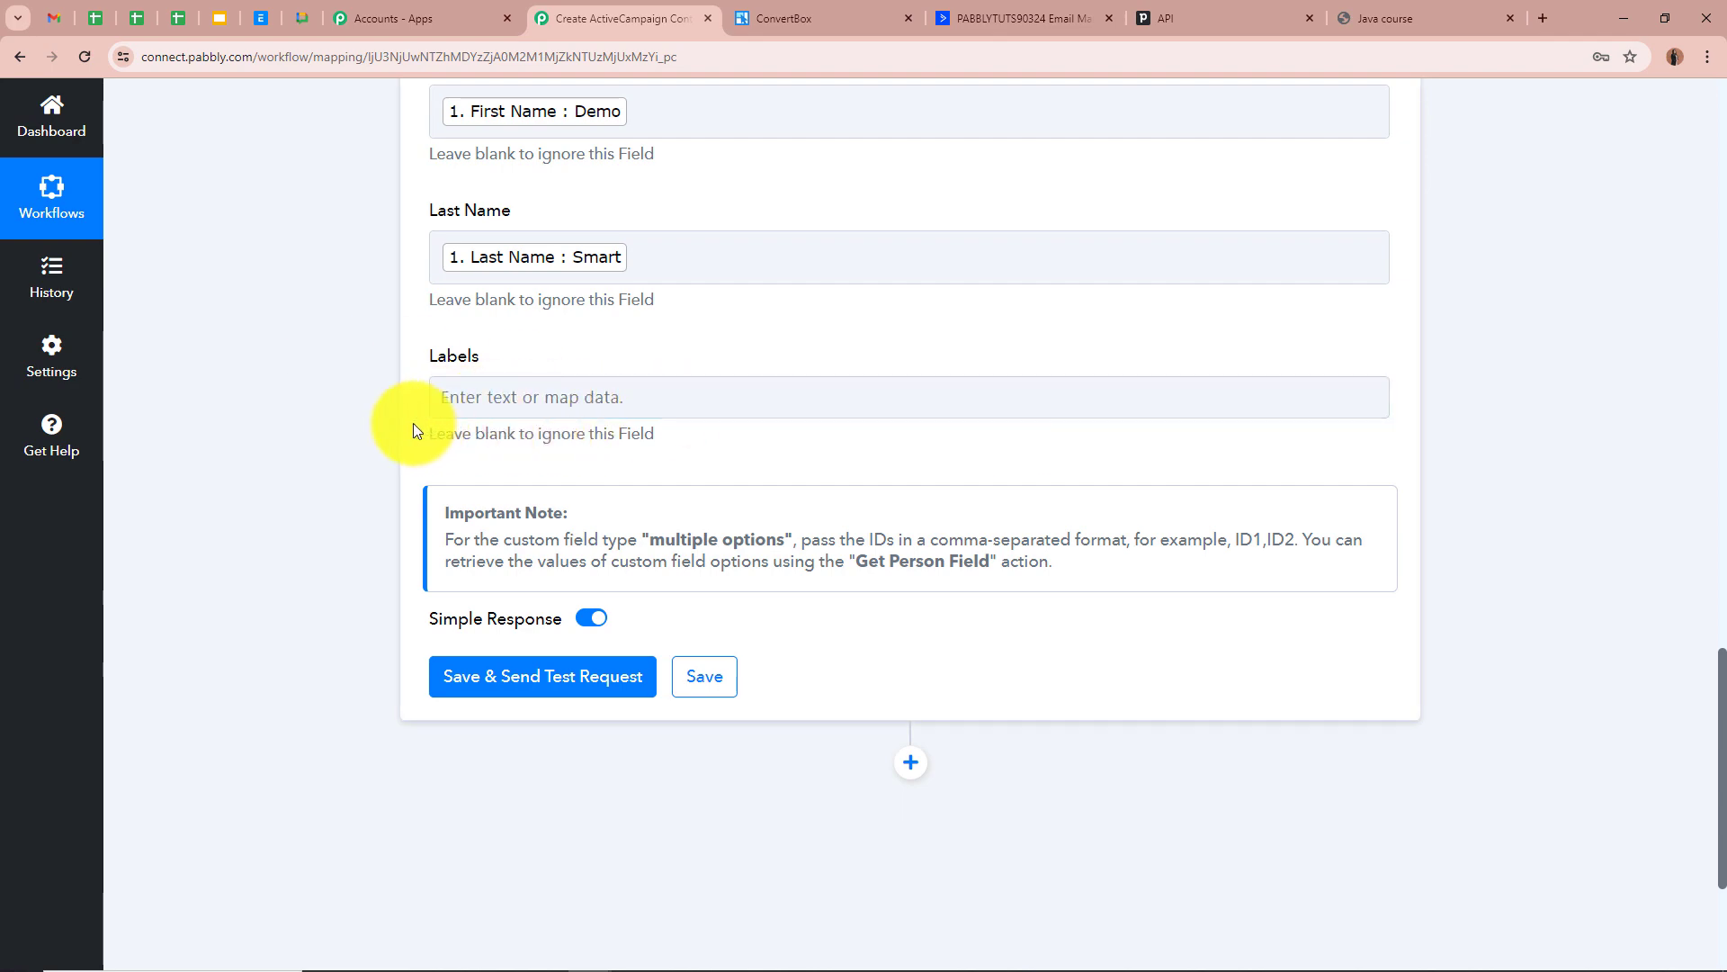
scroll(356, 427, "up", 5)
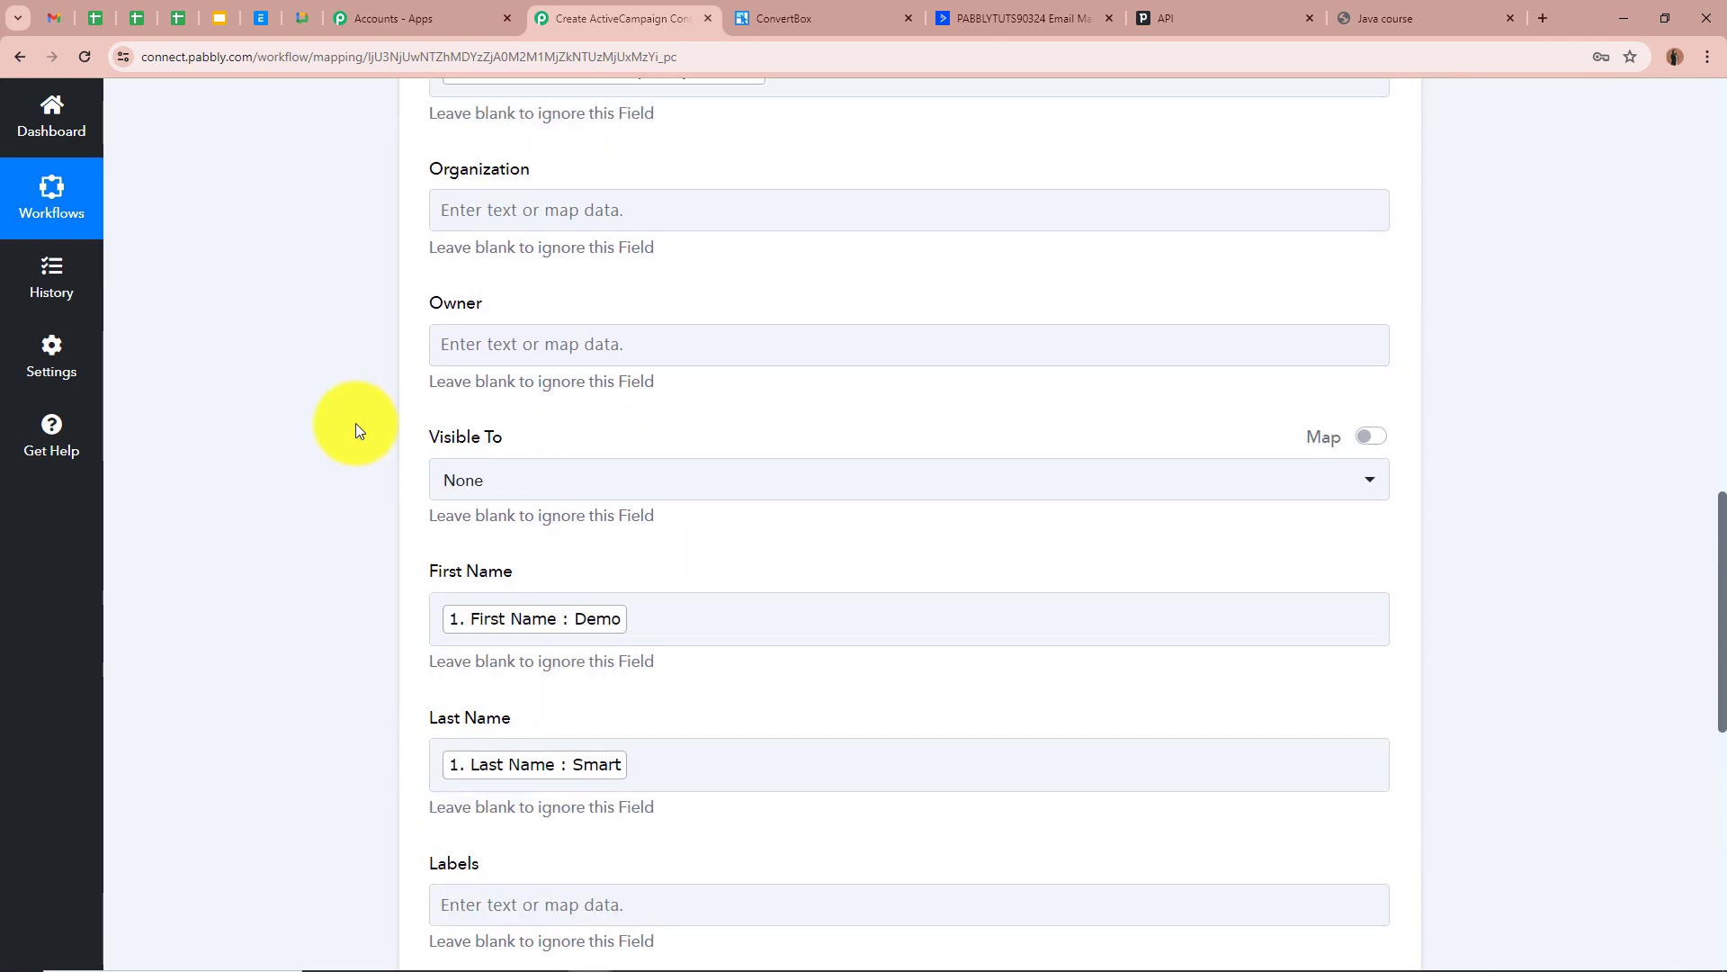
scroll(354, 423, "down", 7)
left_click(527, 491)
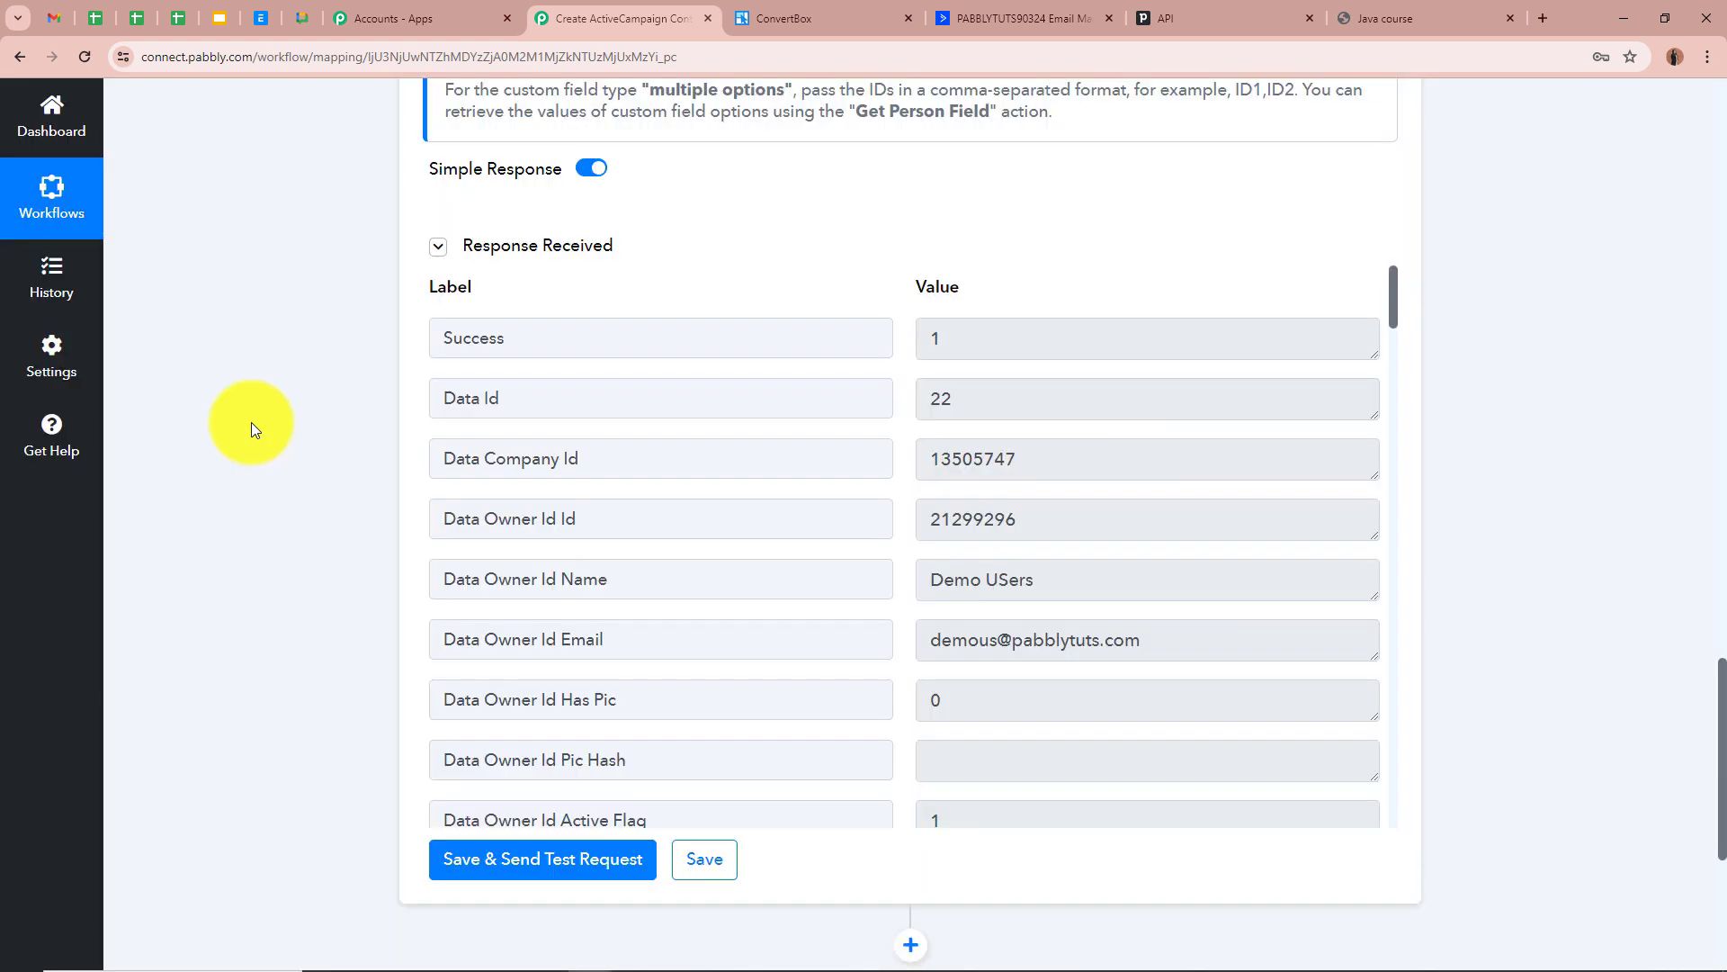
scroll(1012, 569, "down", 6)
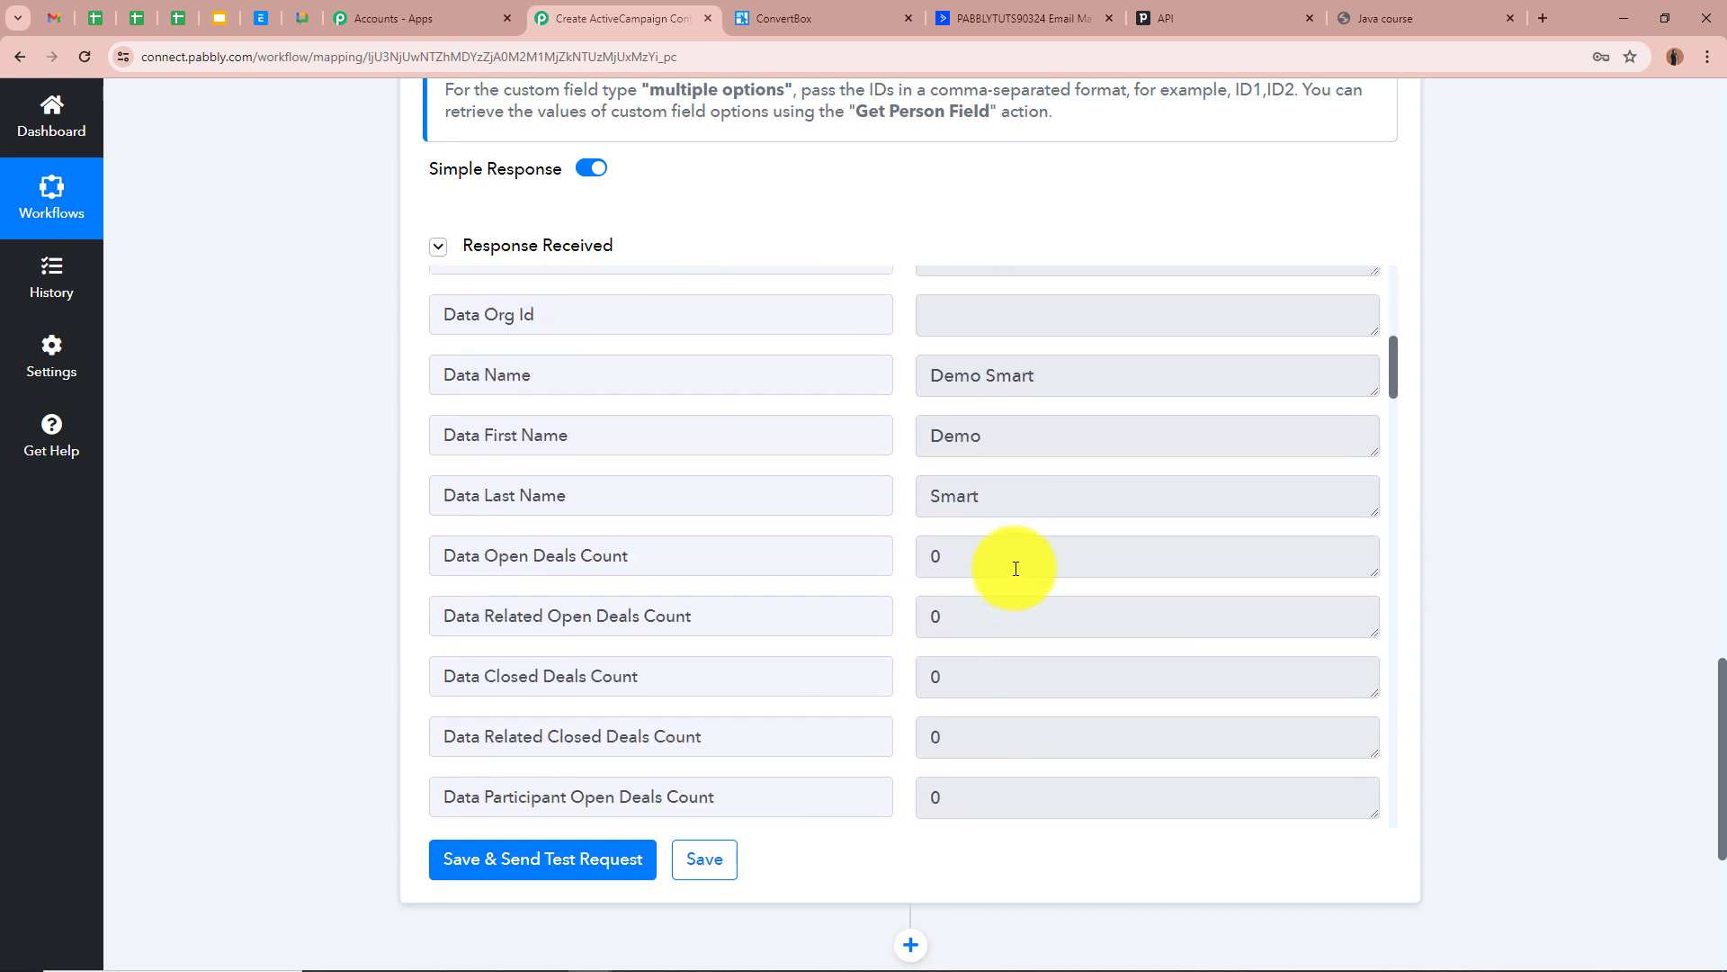
scroll(1014, 568, "up", 5)
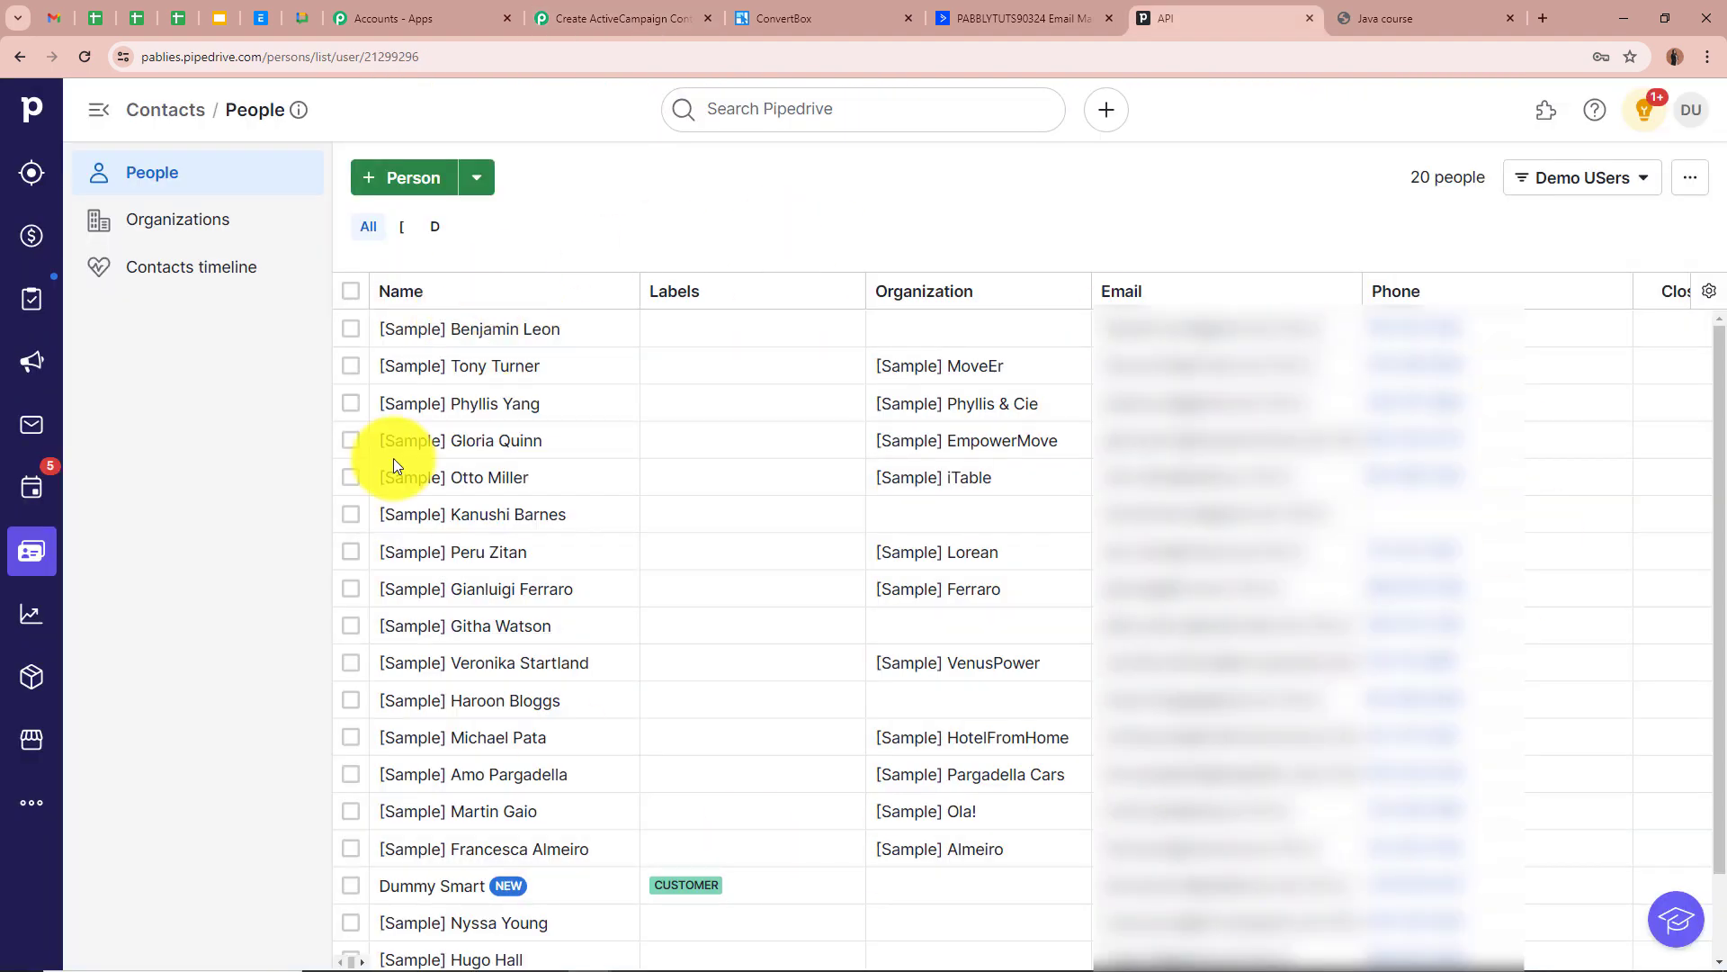
Refresh Pipedrive's People list, check the new person's Customer label and email, then return to Pabbly Connect
left_click(85, 55)
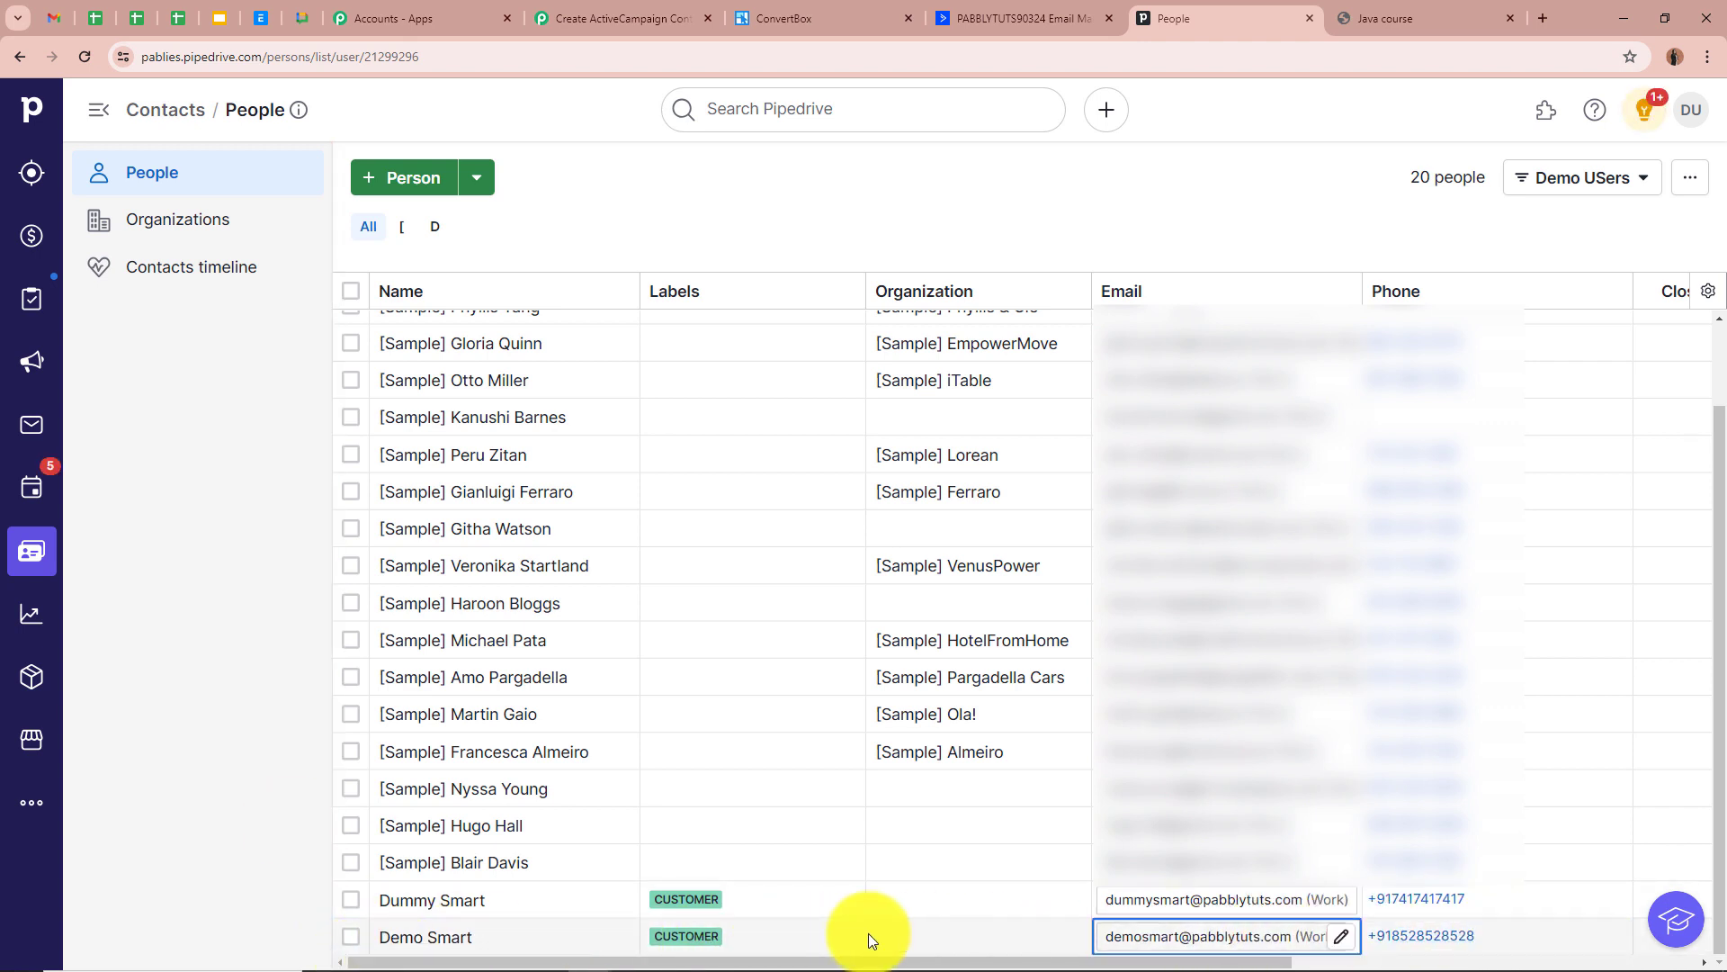
left_click(414, 937)
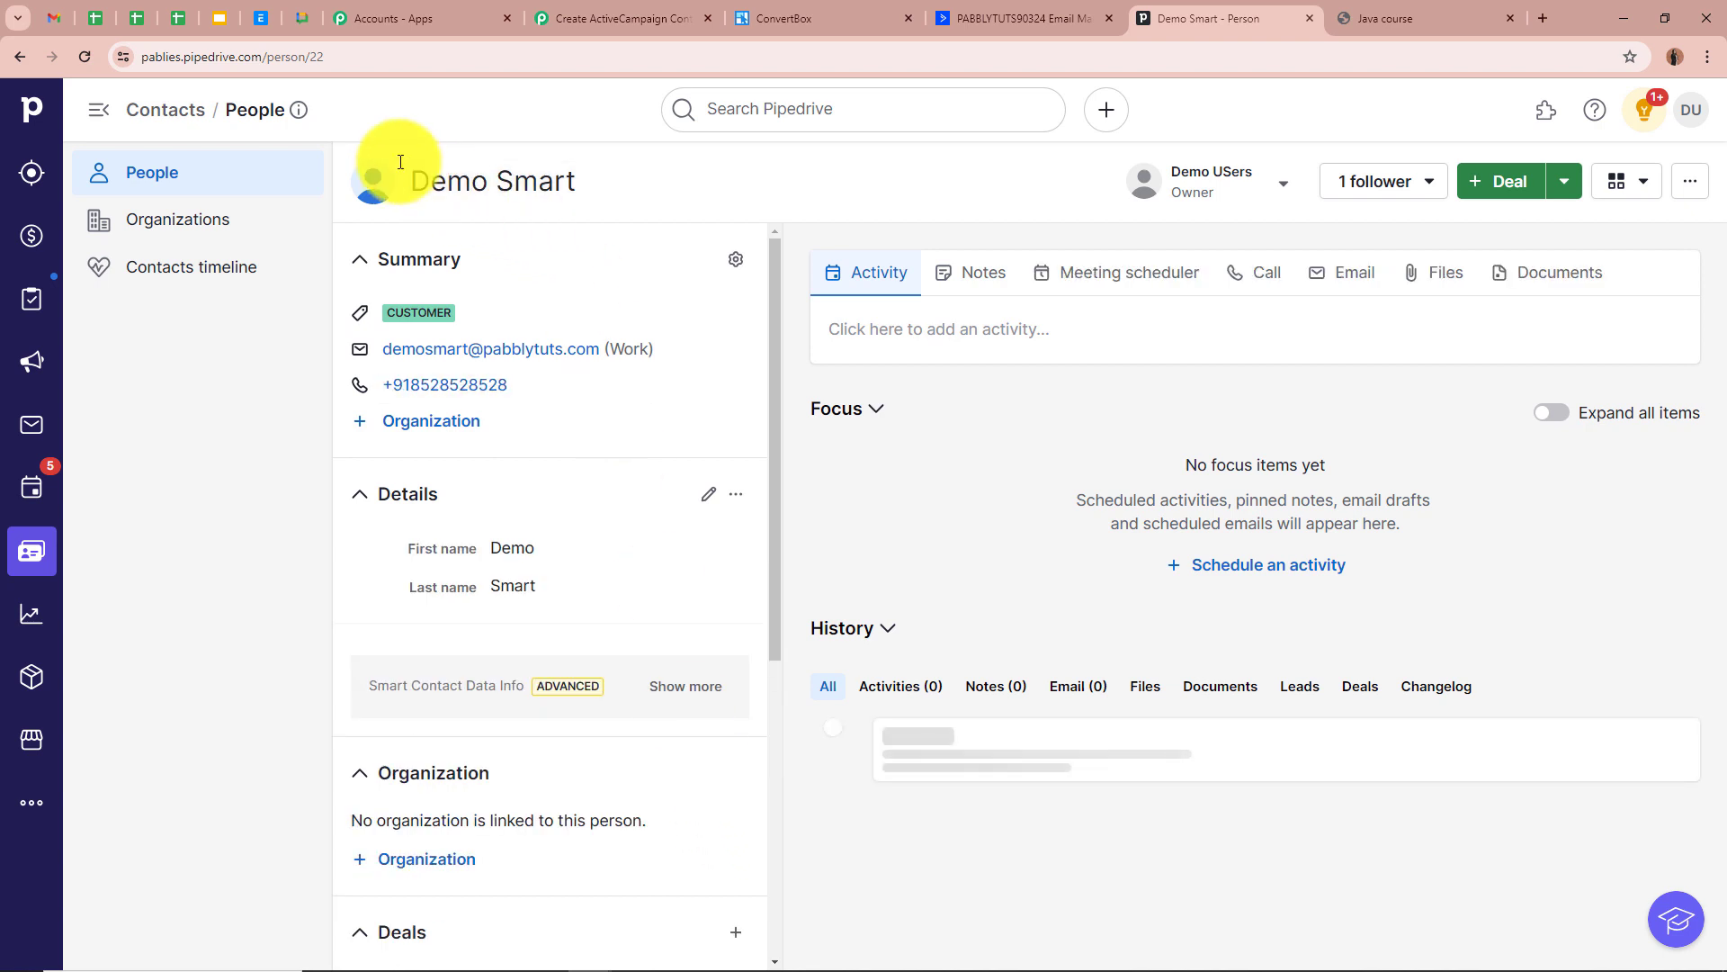
left_click_drag(390, 363, 579, 356)
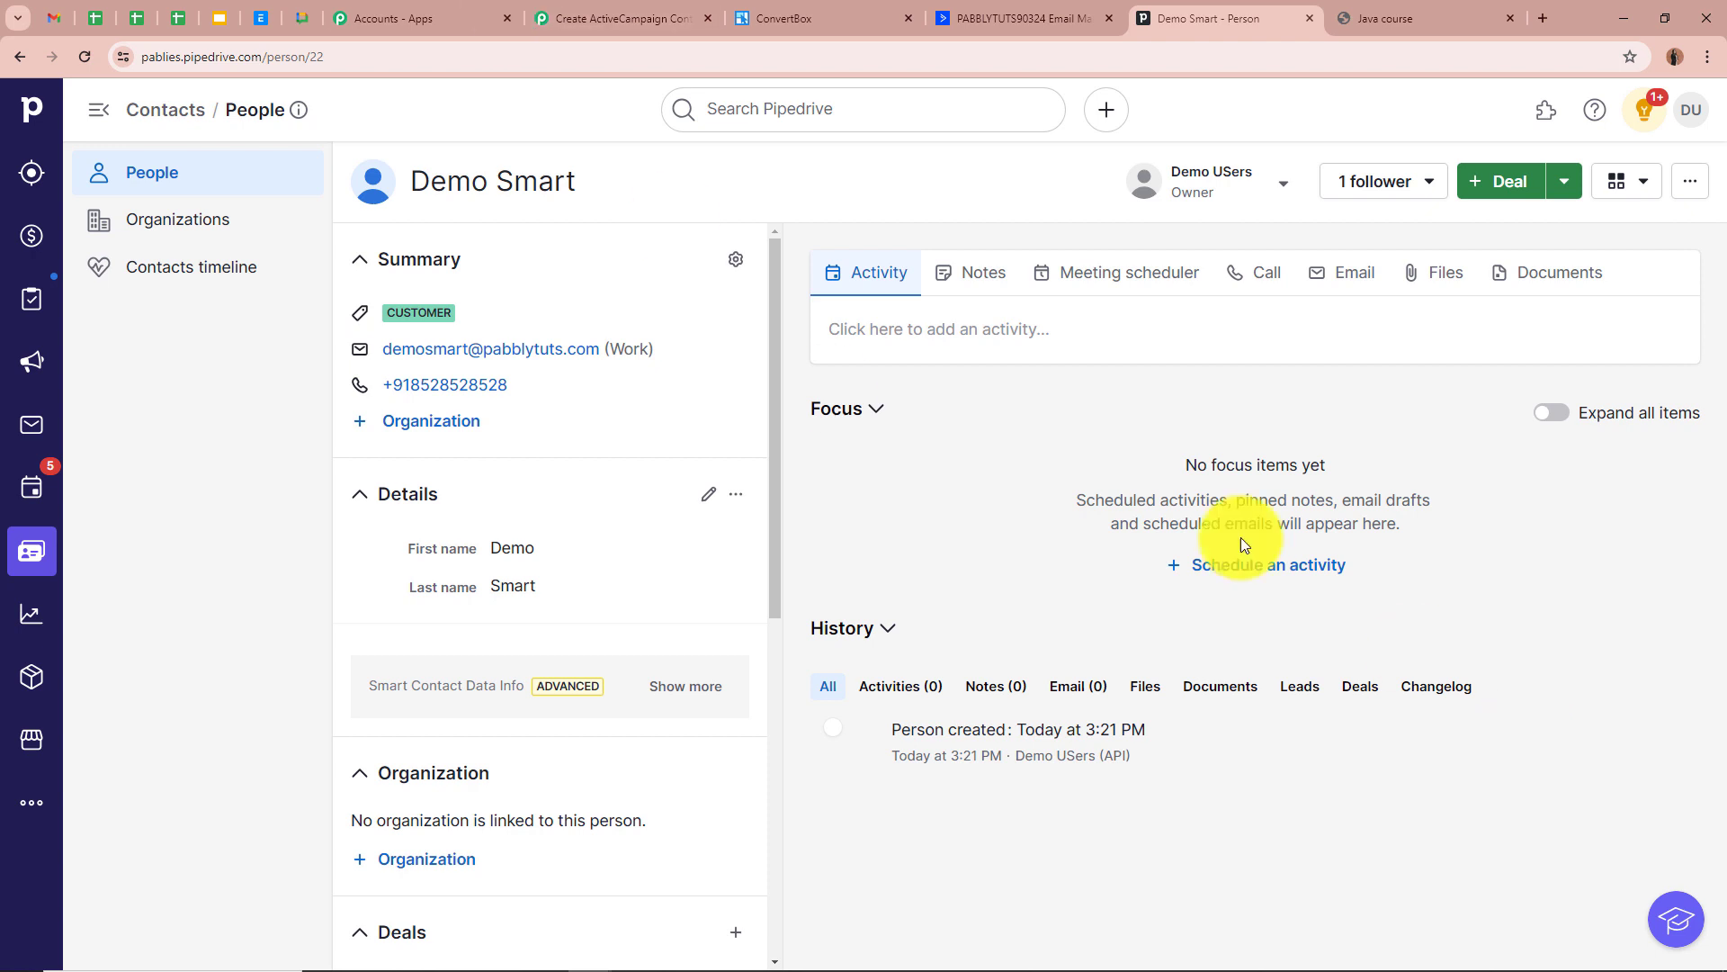
left_click(686, 16)
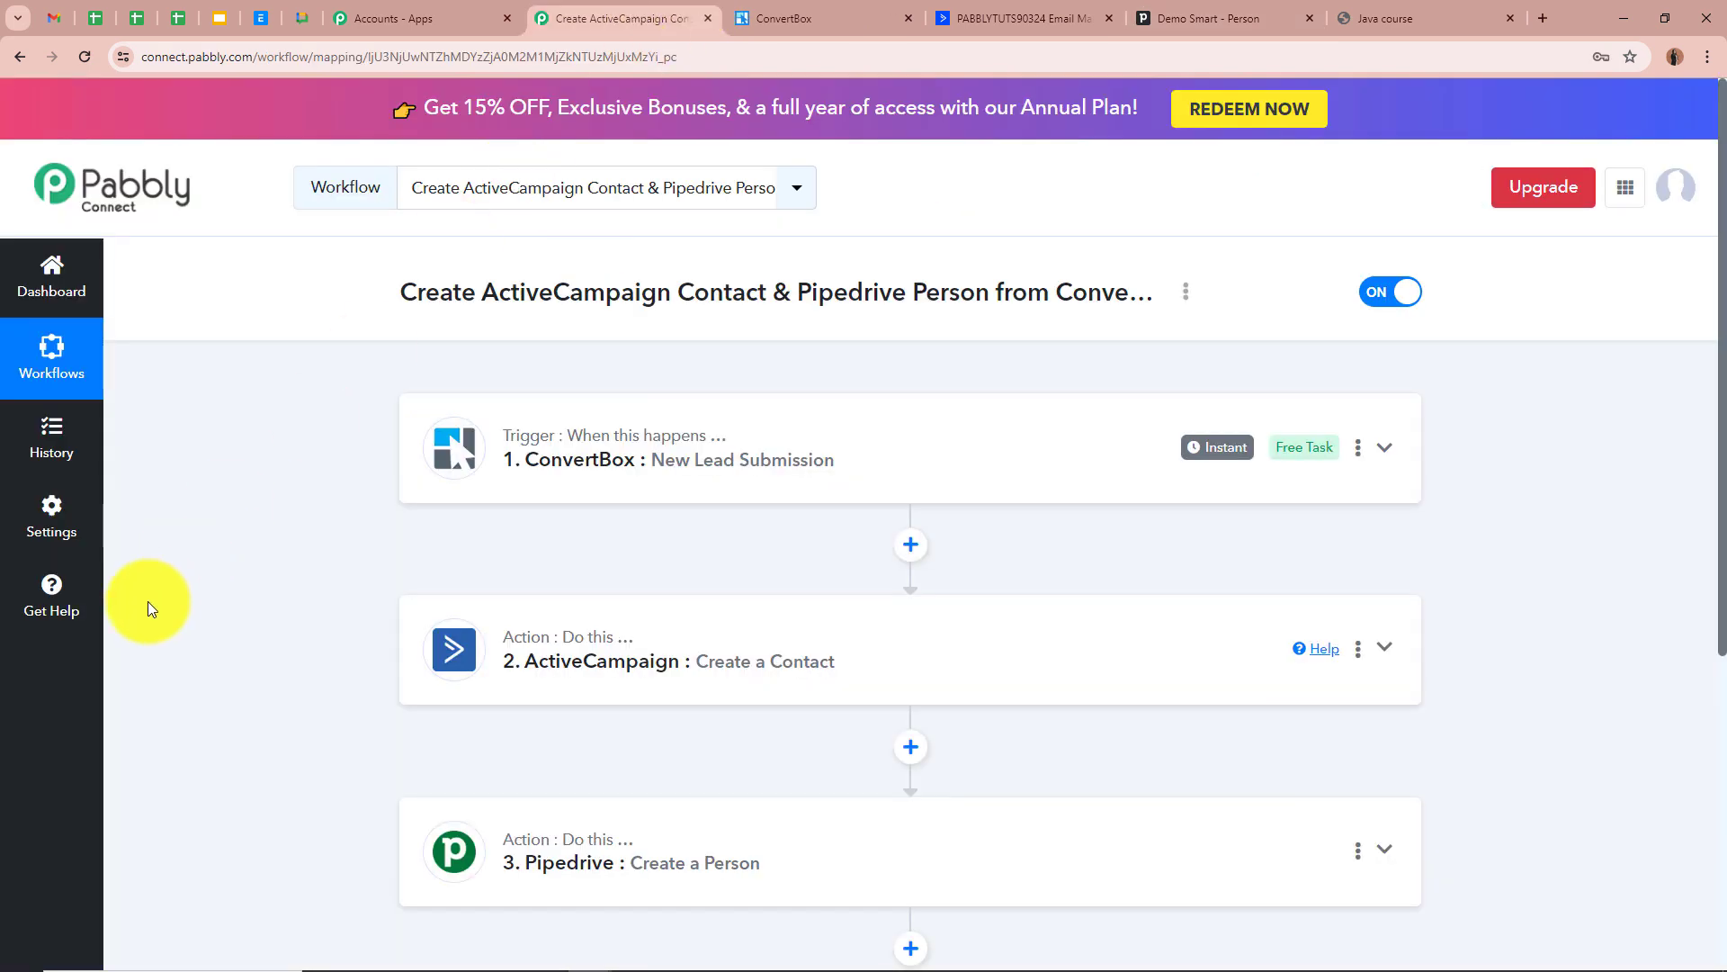